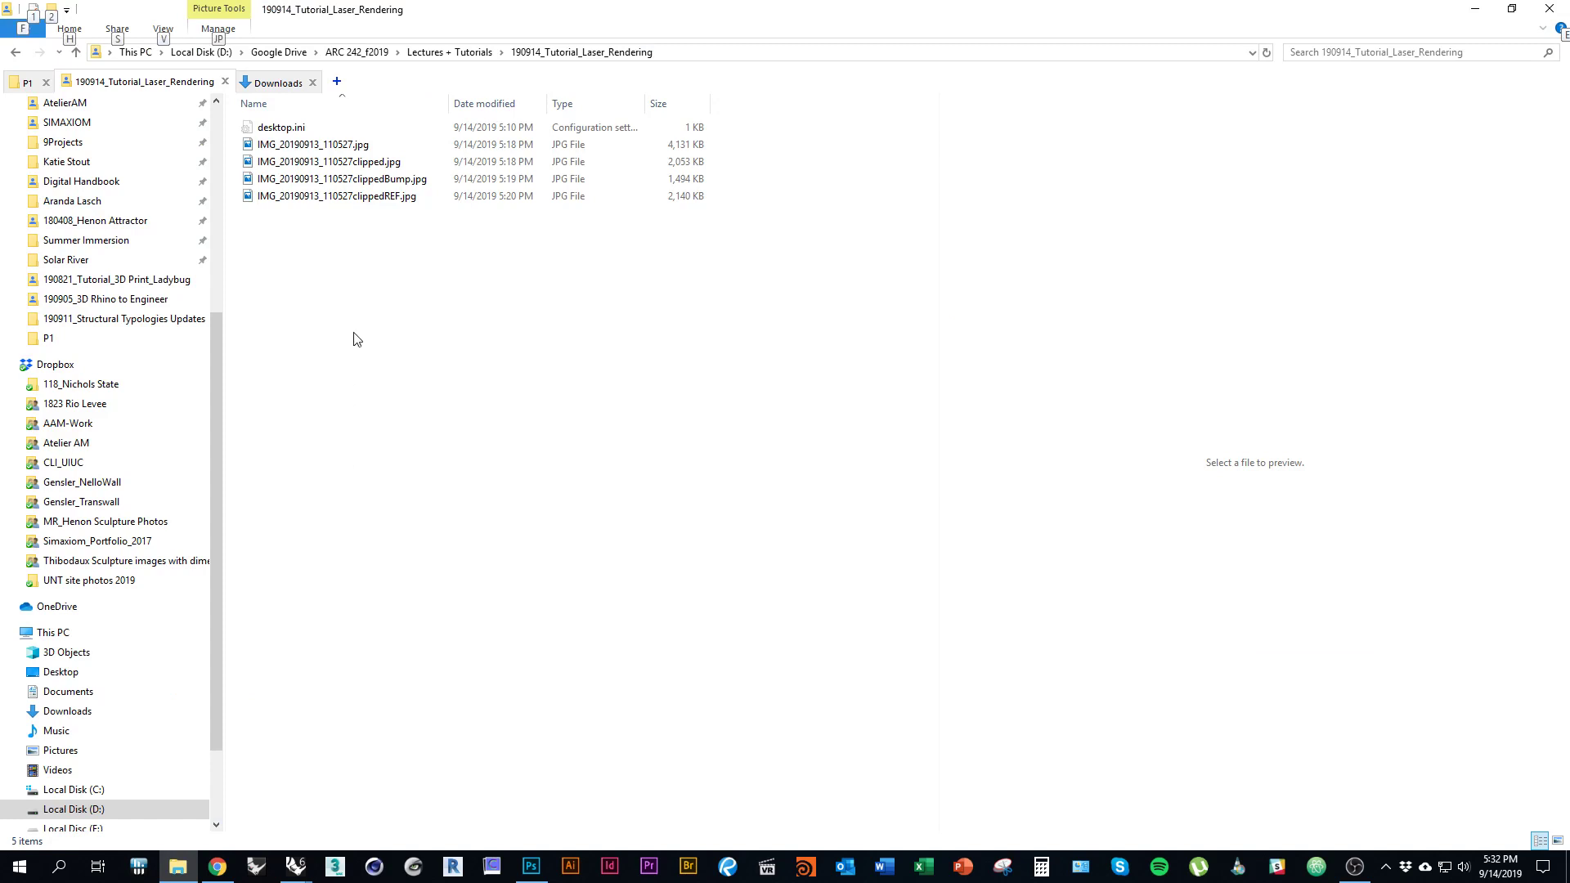
# Open ARC242_f2019_Workshop Deliverables.pdf from the Workshops folder of ARC 242_f2019.
pyautogui.click(450, 52)
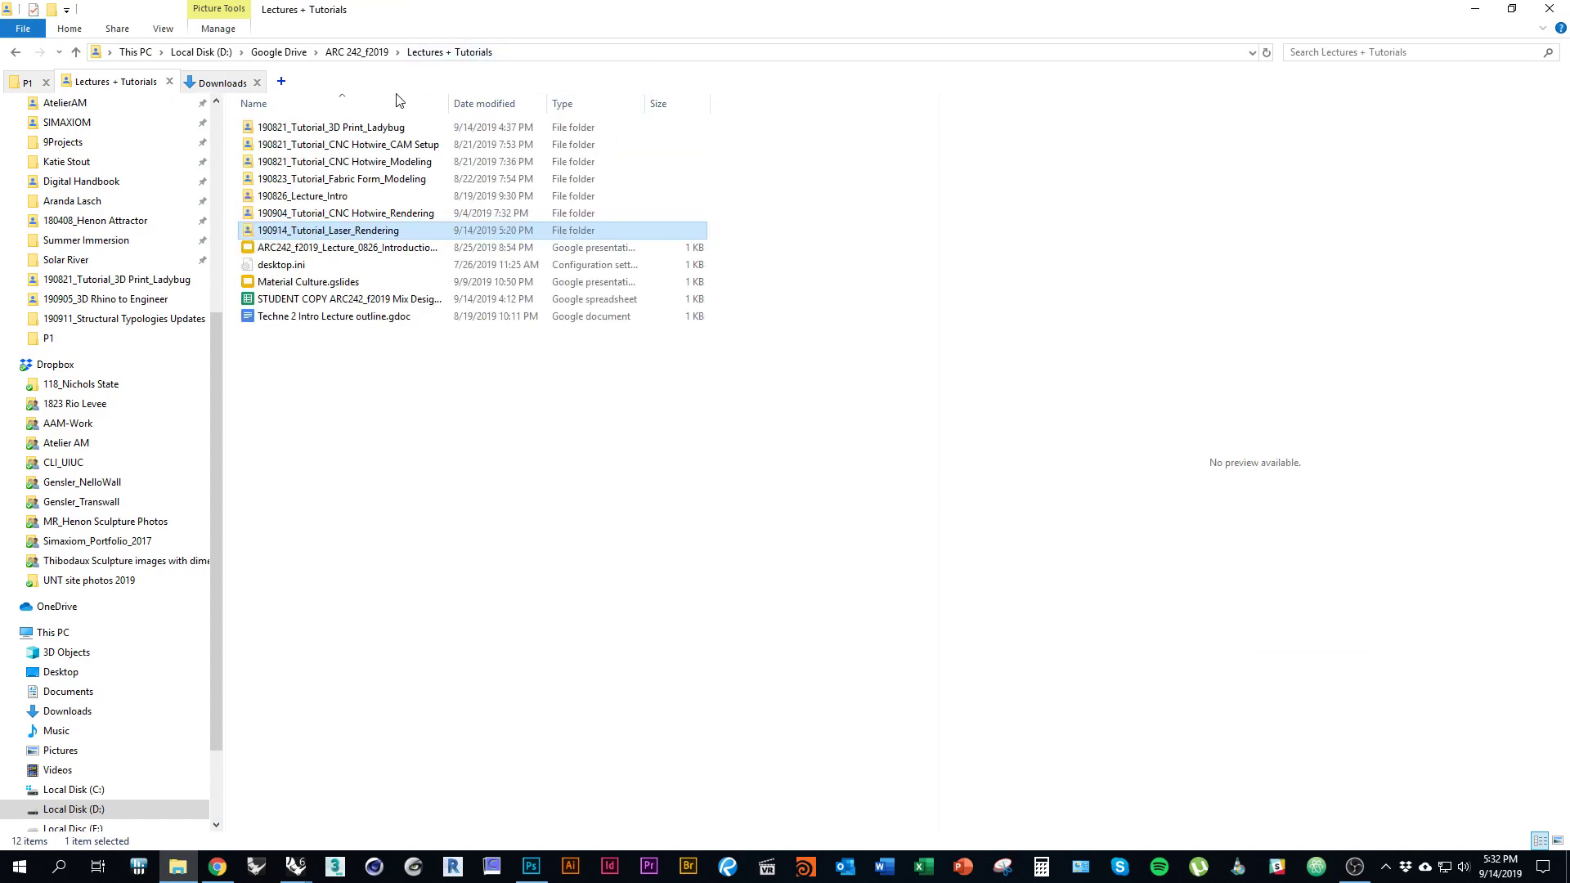
pyautogui.click(357, 52)
pyautogui.doubleClick(301, 179)
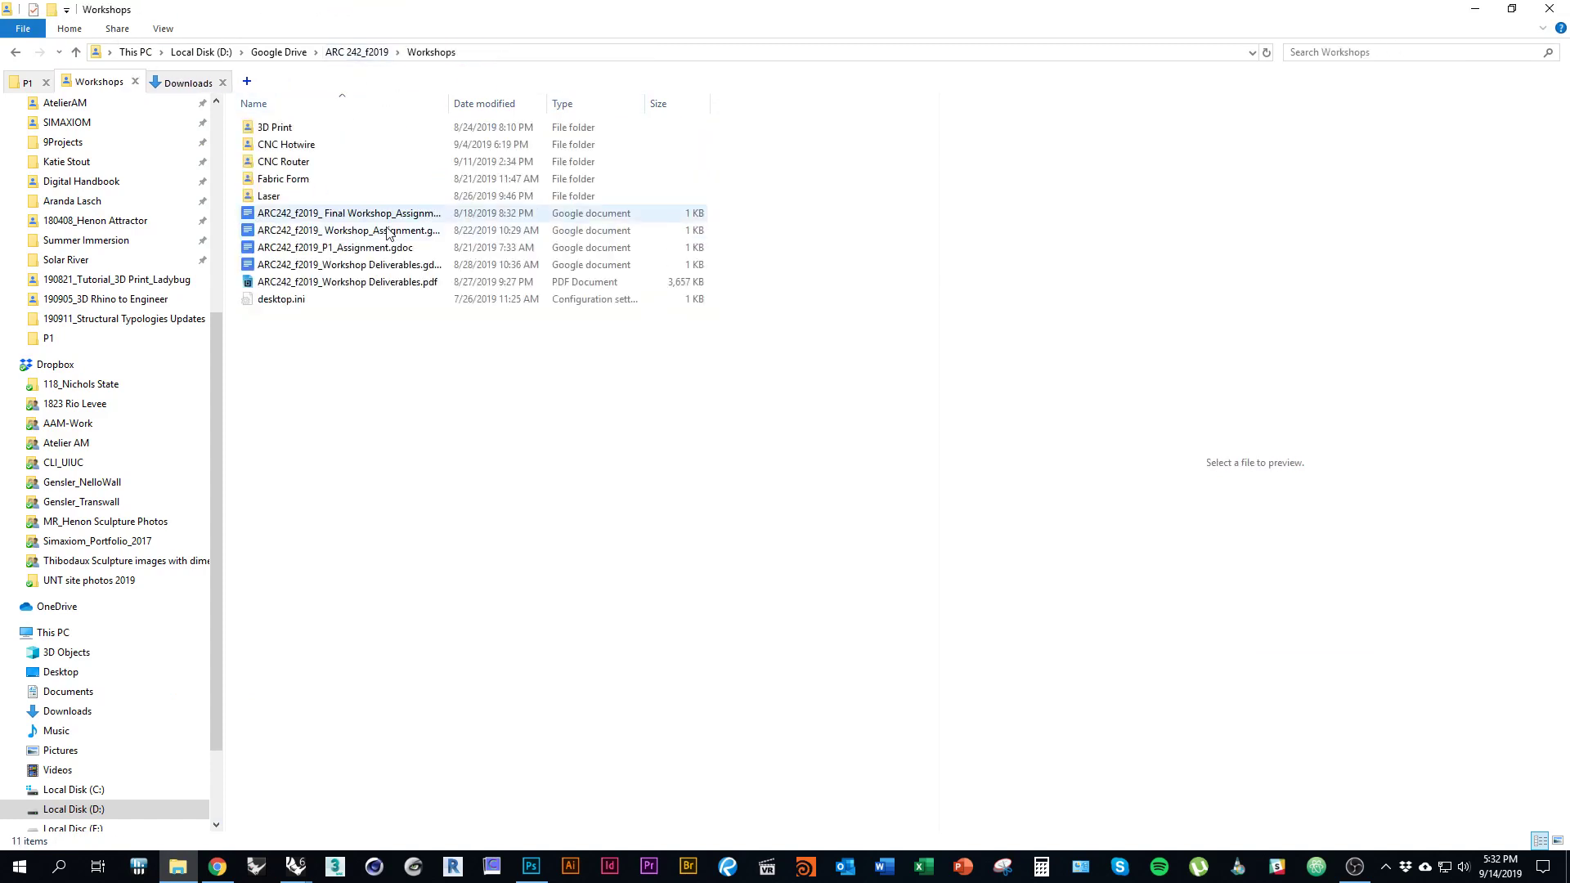
pyautogui.doubleClick(368, 281)
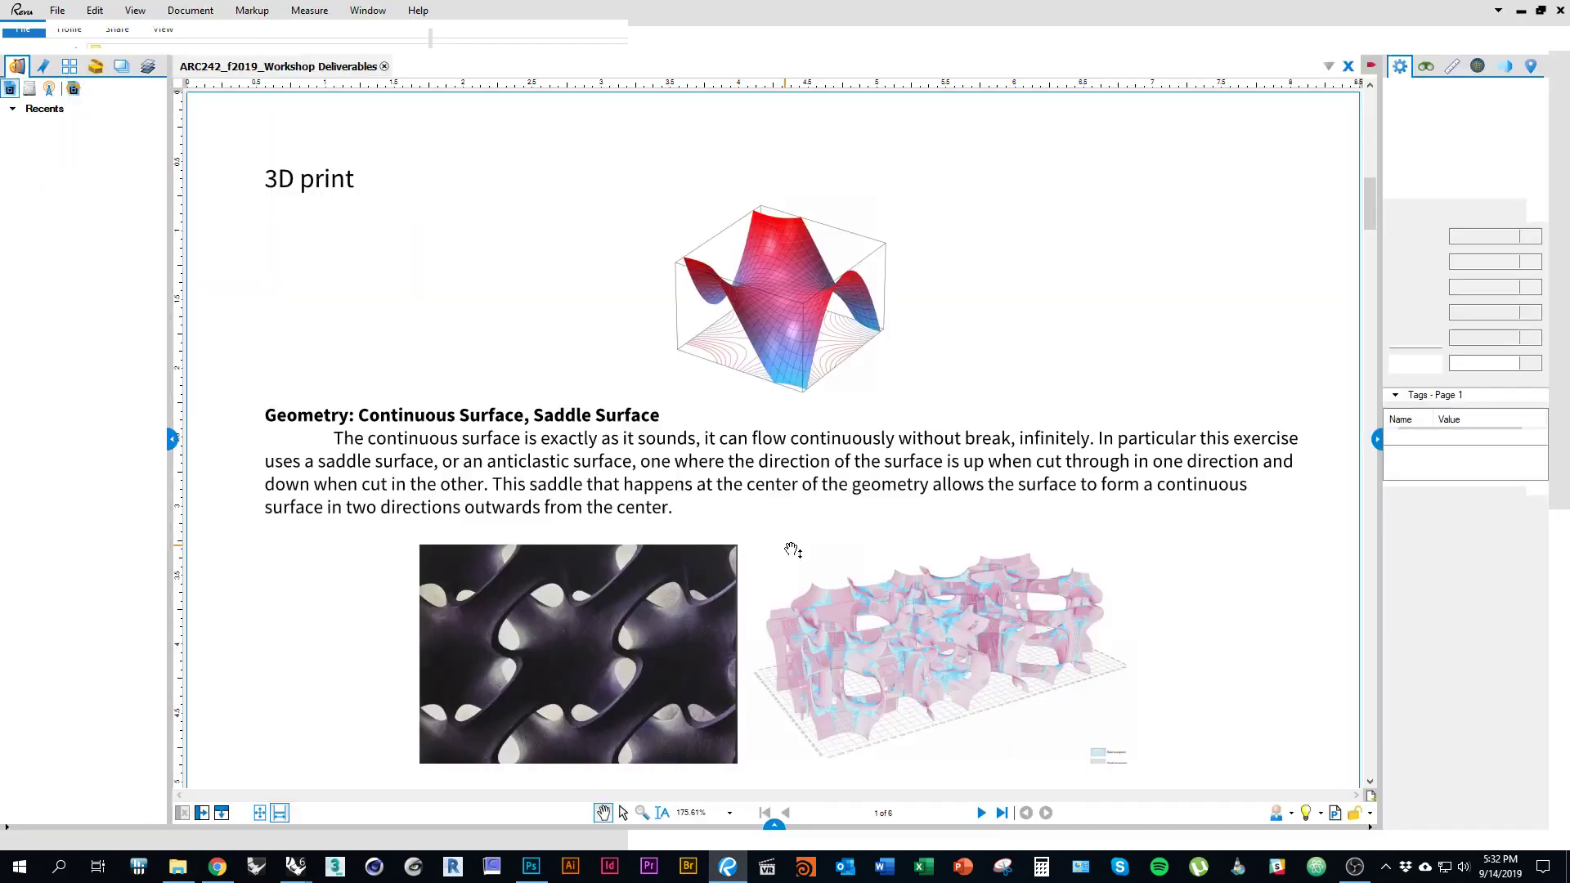
# Find the laser-cut formwork workshop in the PDF and read its schedule, deliverables and skills.
pyautogui.scroll(-12, 791, 548)
pyautogui.keyDown('ctrl'); pyautogui.scroll(-4, 868, 499); pyautogui.keyUp('ctrl')
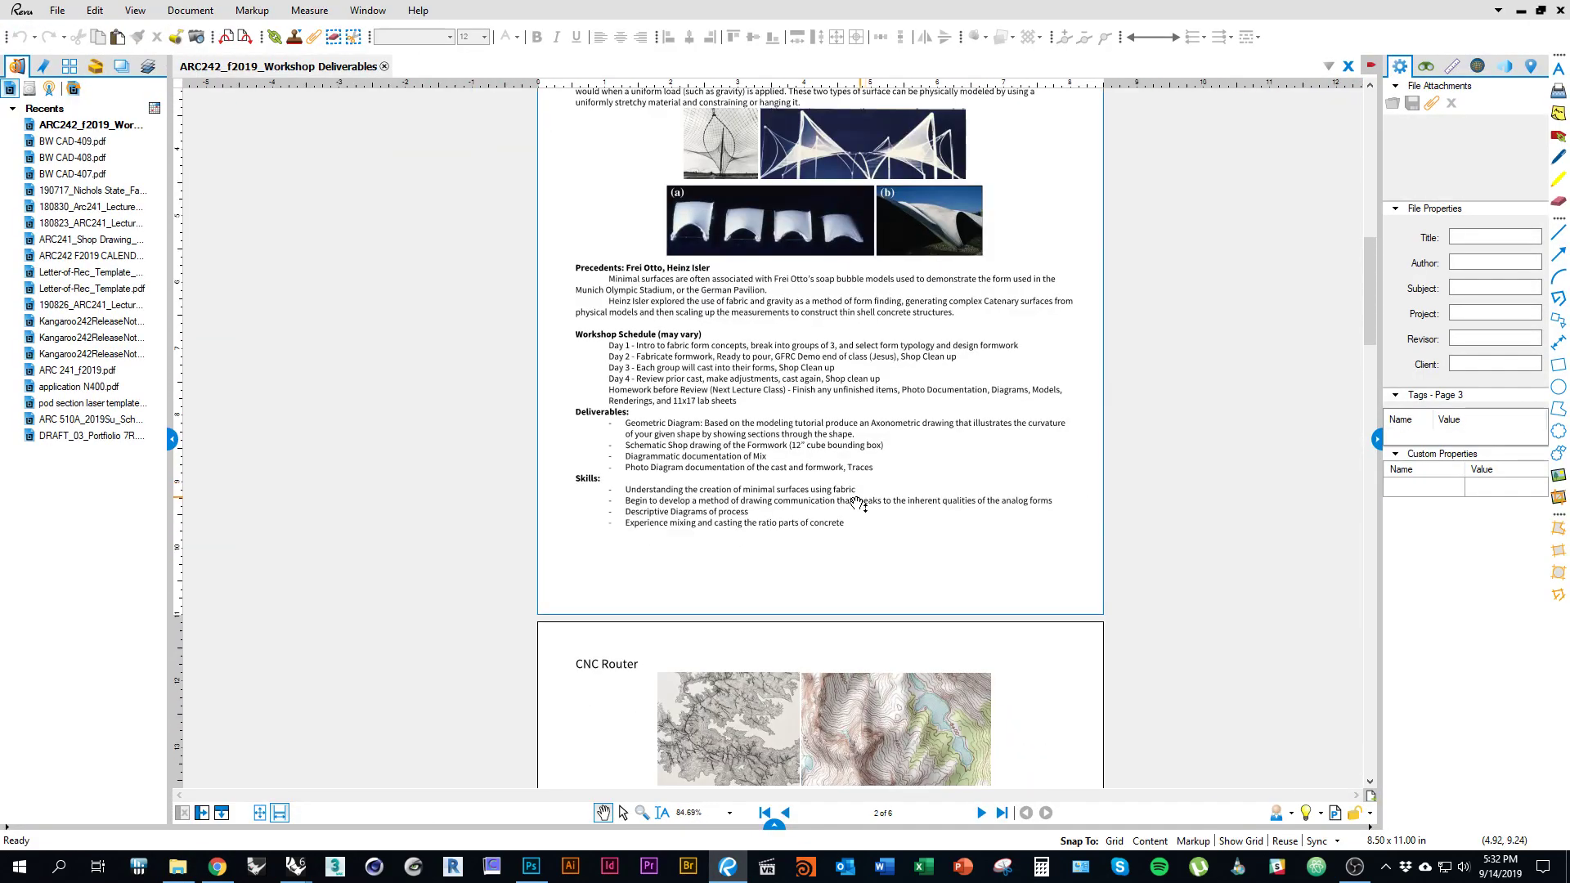
pyautogui.scroll(-8, 858, 504)
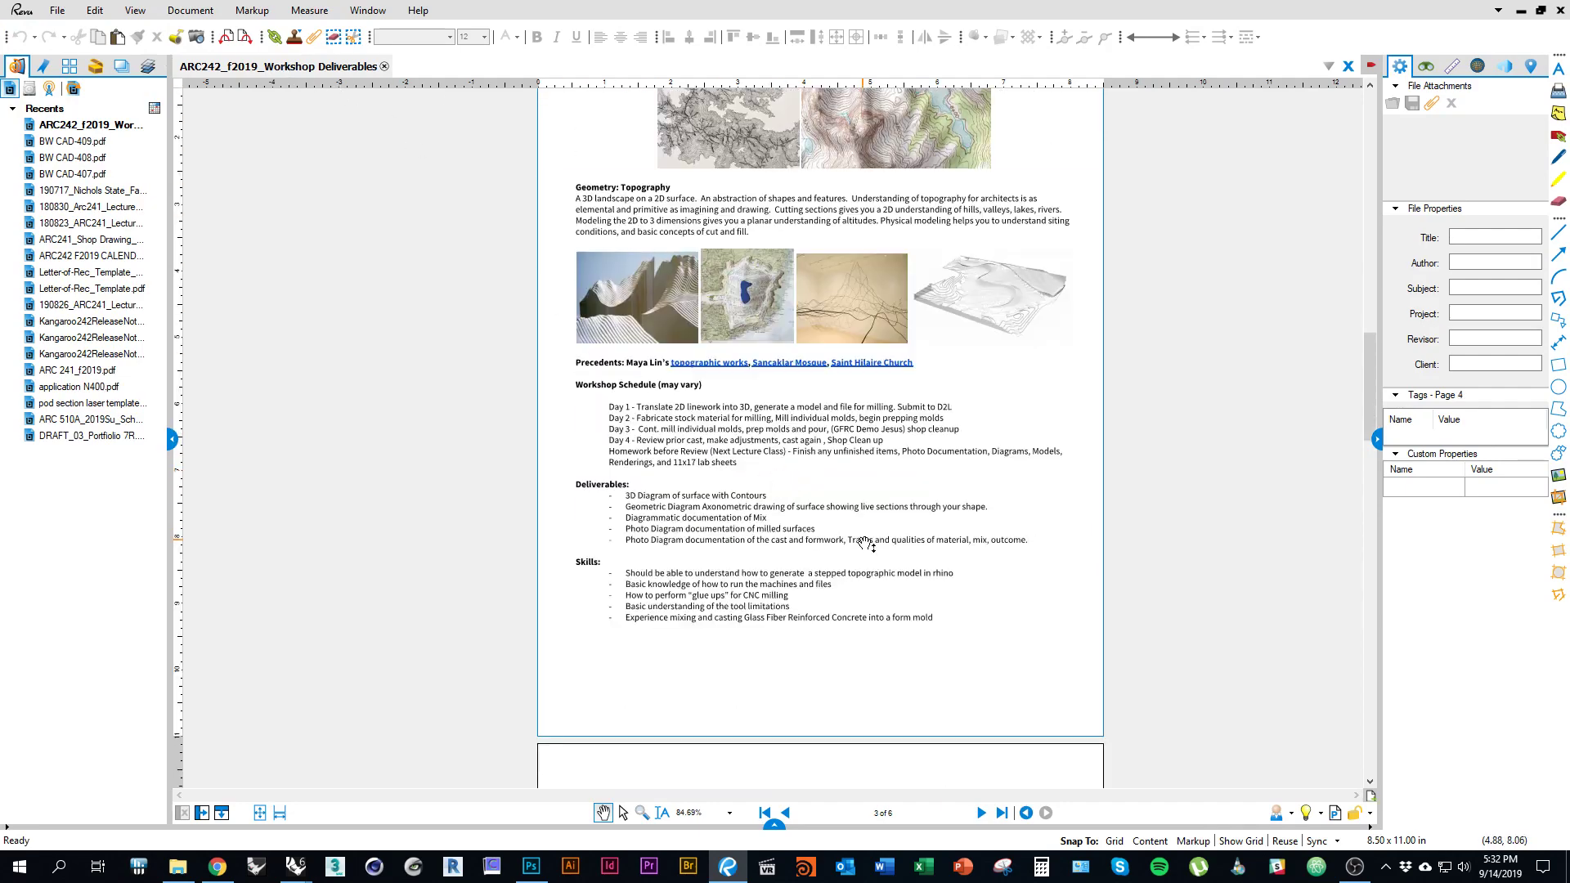
pyautogui.scroll(-16, 868, 545)
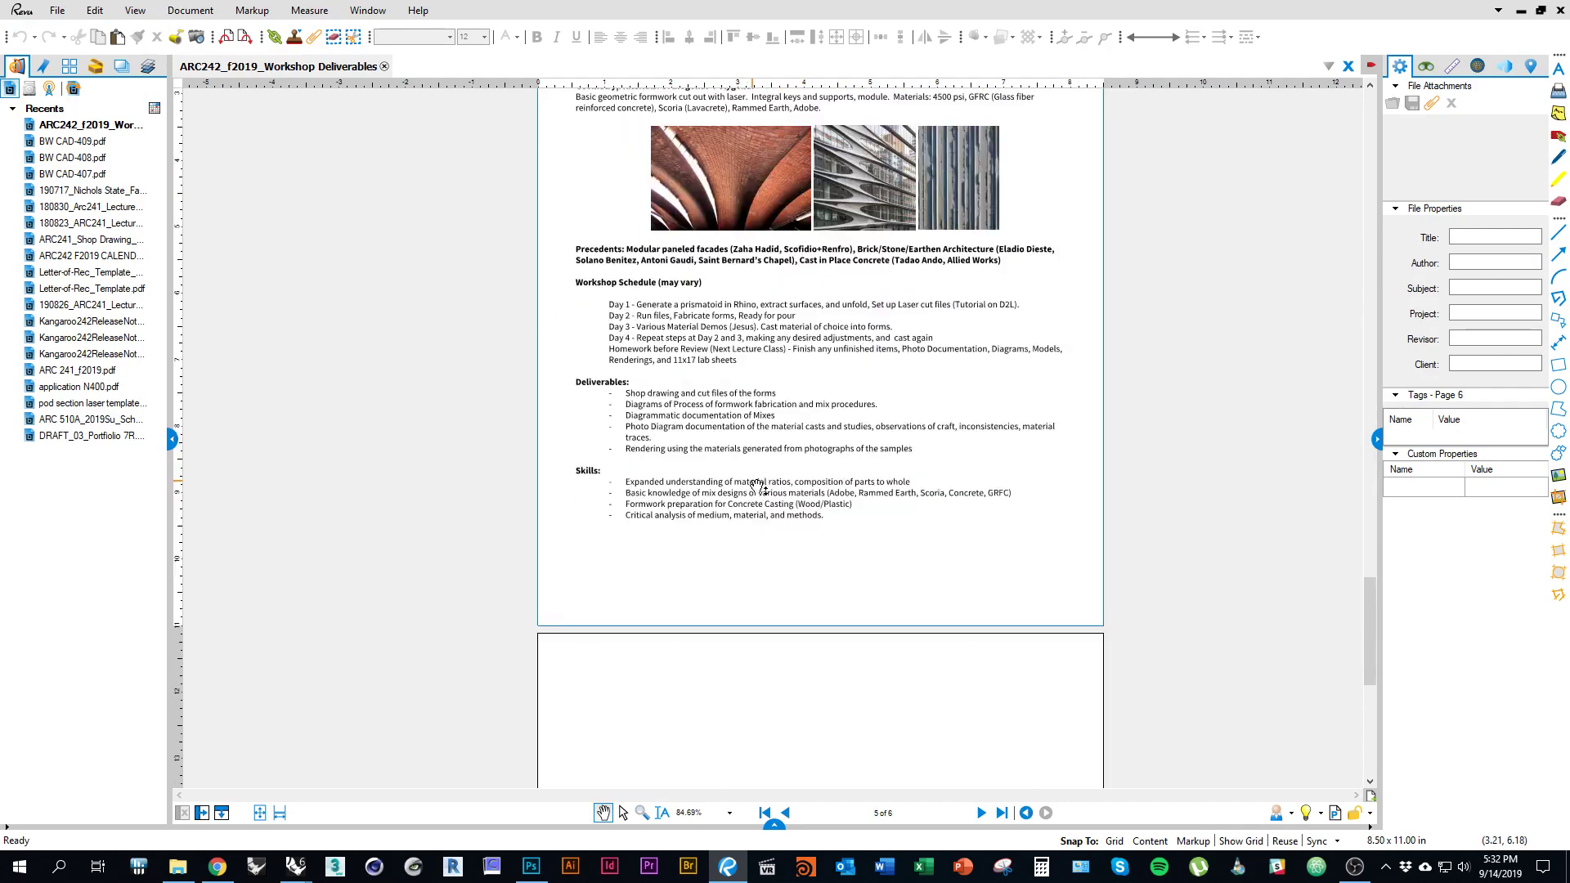
pyautogui.keyDown('ctrl'); pyautogui.scroll(2, 759, 487); pyautogui.keyUp('ctrl')
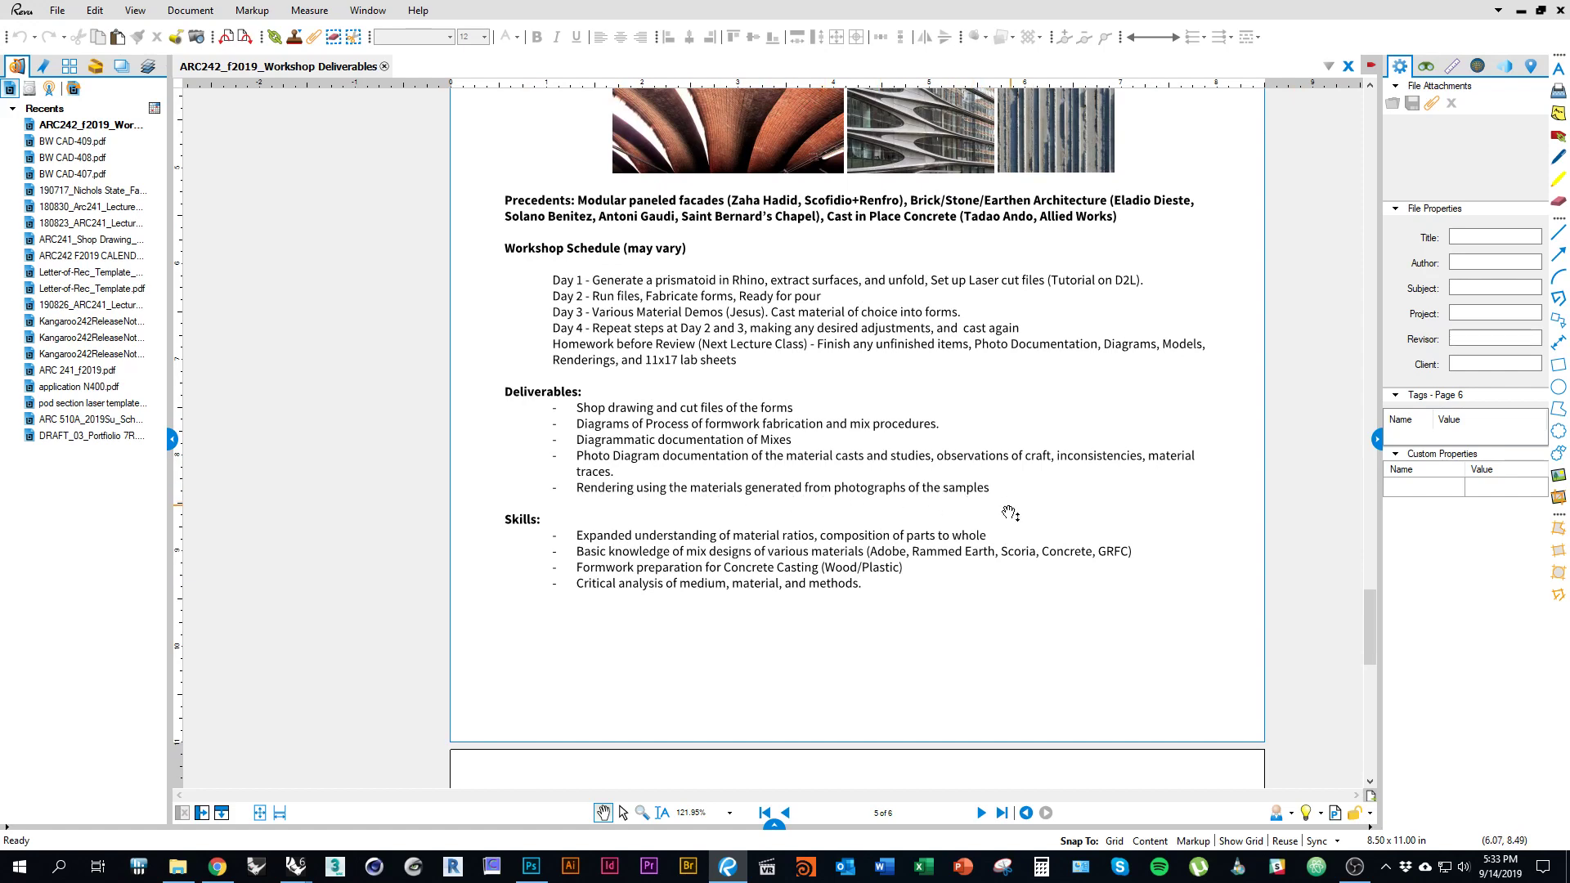
# Switch to Rhino and inspect the bent column model in the perspective view.
pyautogui.hotkey('alt', 'Tab')
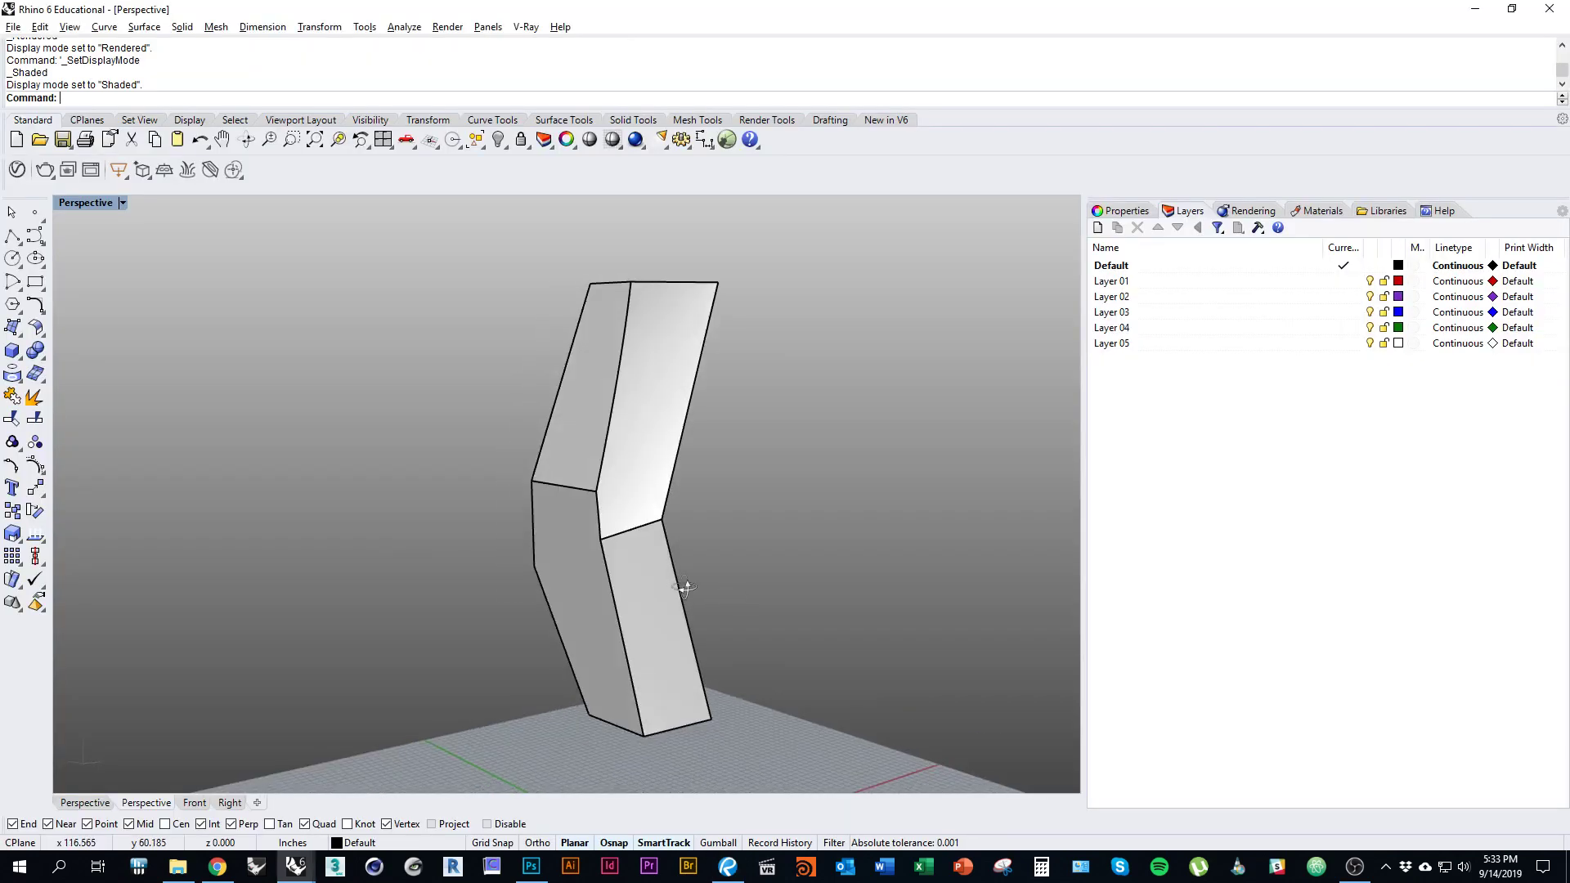
pyautogui.moveTo(685, 587); pyautogui.dragTo(570, 596, button='right')
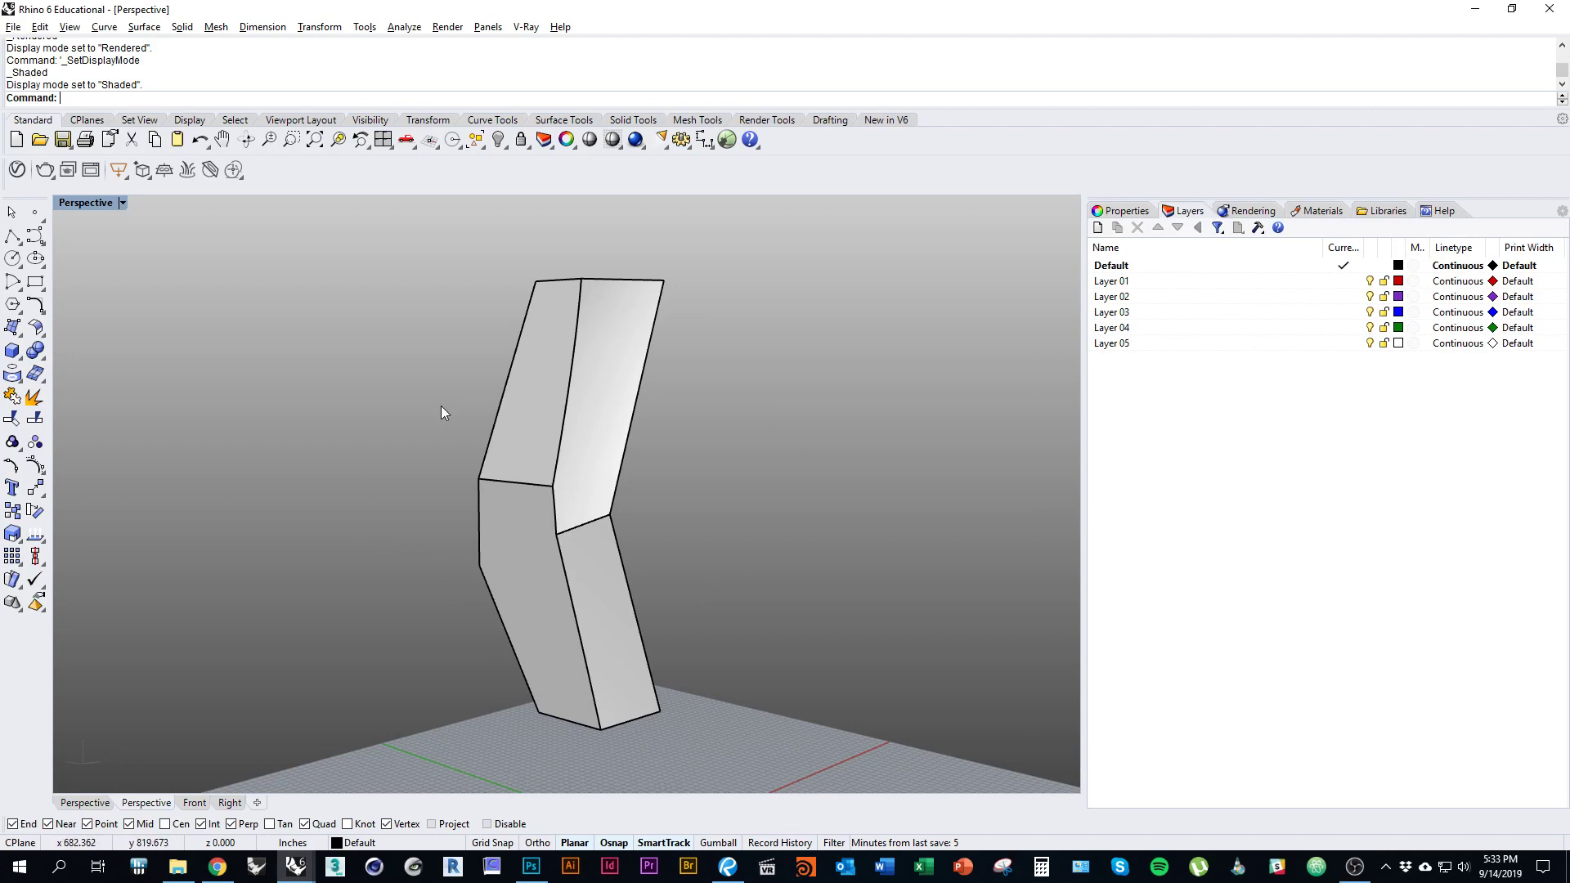
pyautogui.keyDown('shift'); pyautogui.moveTo(305, 483); pyautogui.dragTo(417, 466, button='right'); pyautogui.keyUp('shift')
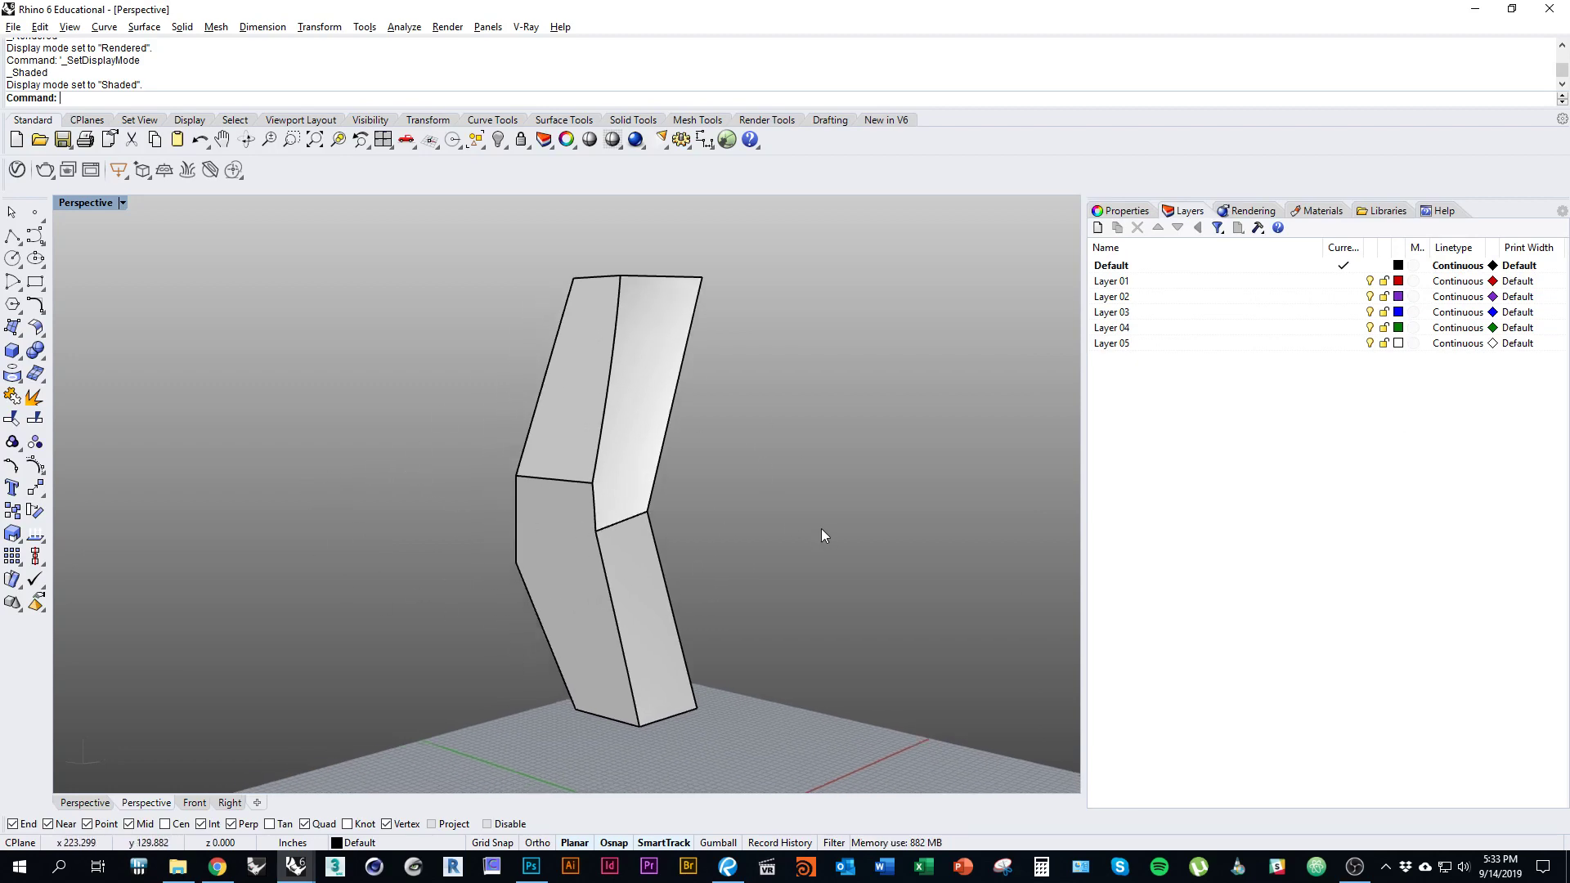
# Switch to Photoshop to view the material photo IMG_20190913_110527clipped.jpg and activate the Move tool.
pyautogui.hotkey('alt', 'Tab')
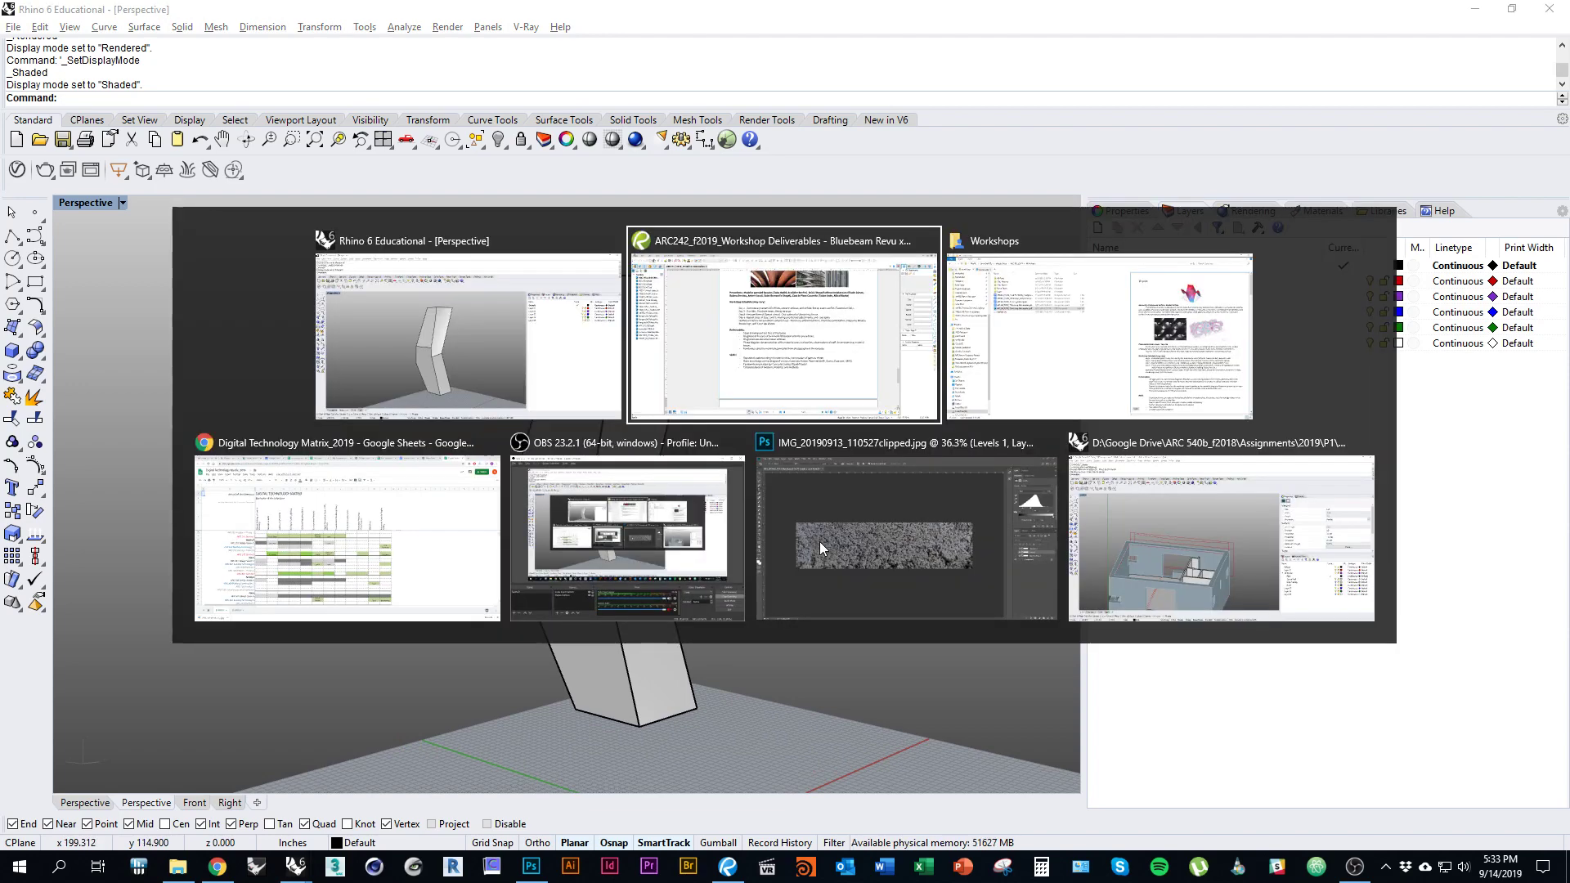
pyautogui.click(819, 541)
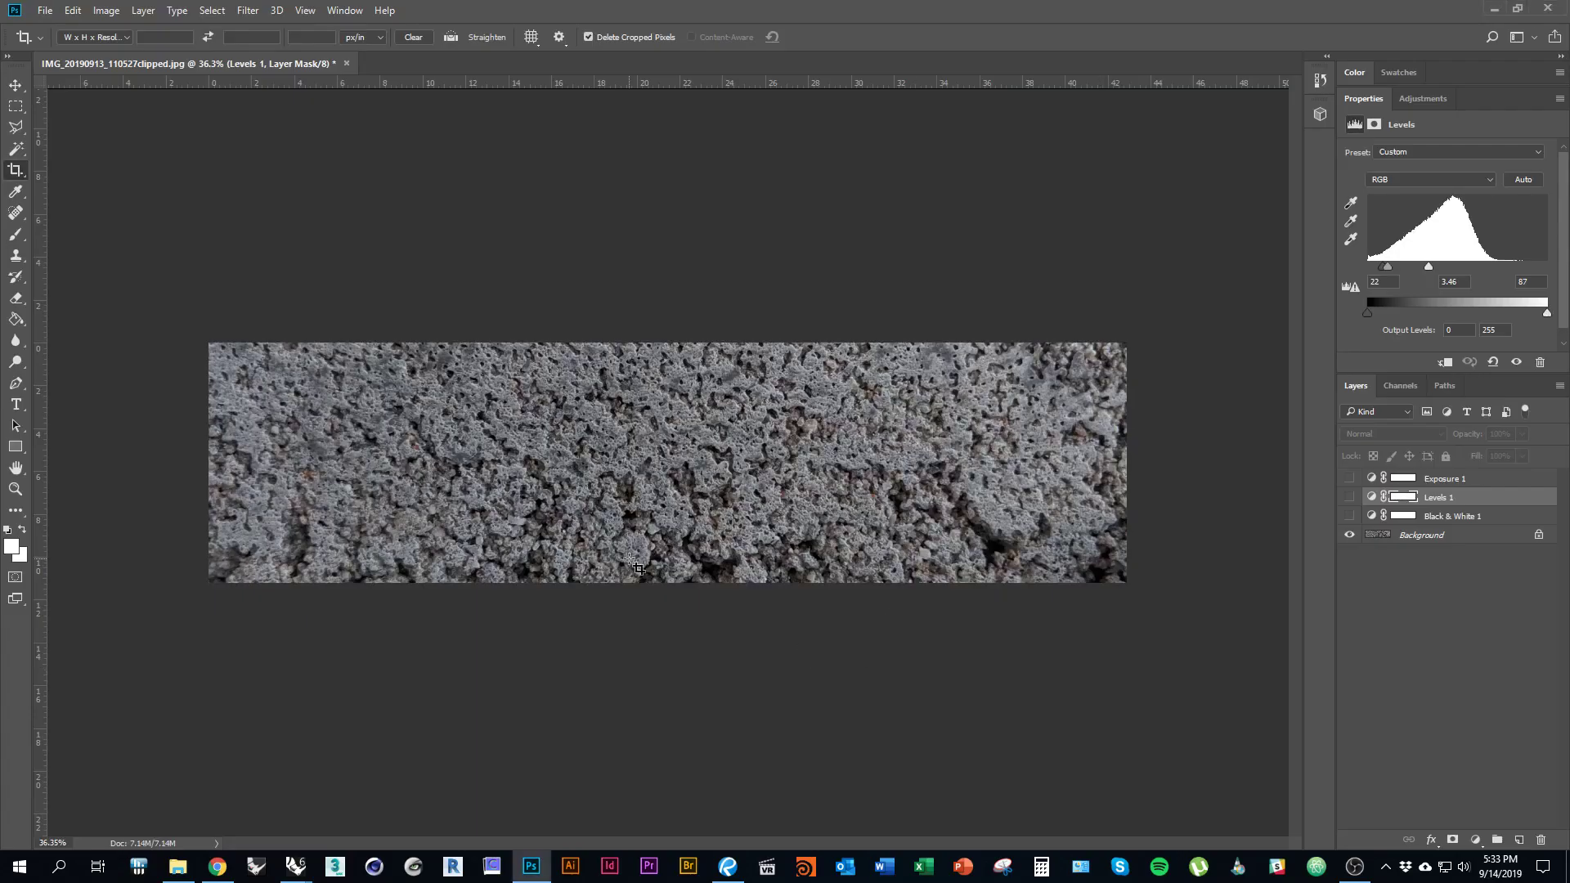
pyautogui.hotkey('alt', 'Tab')
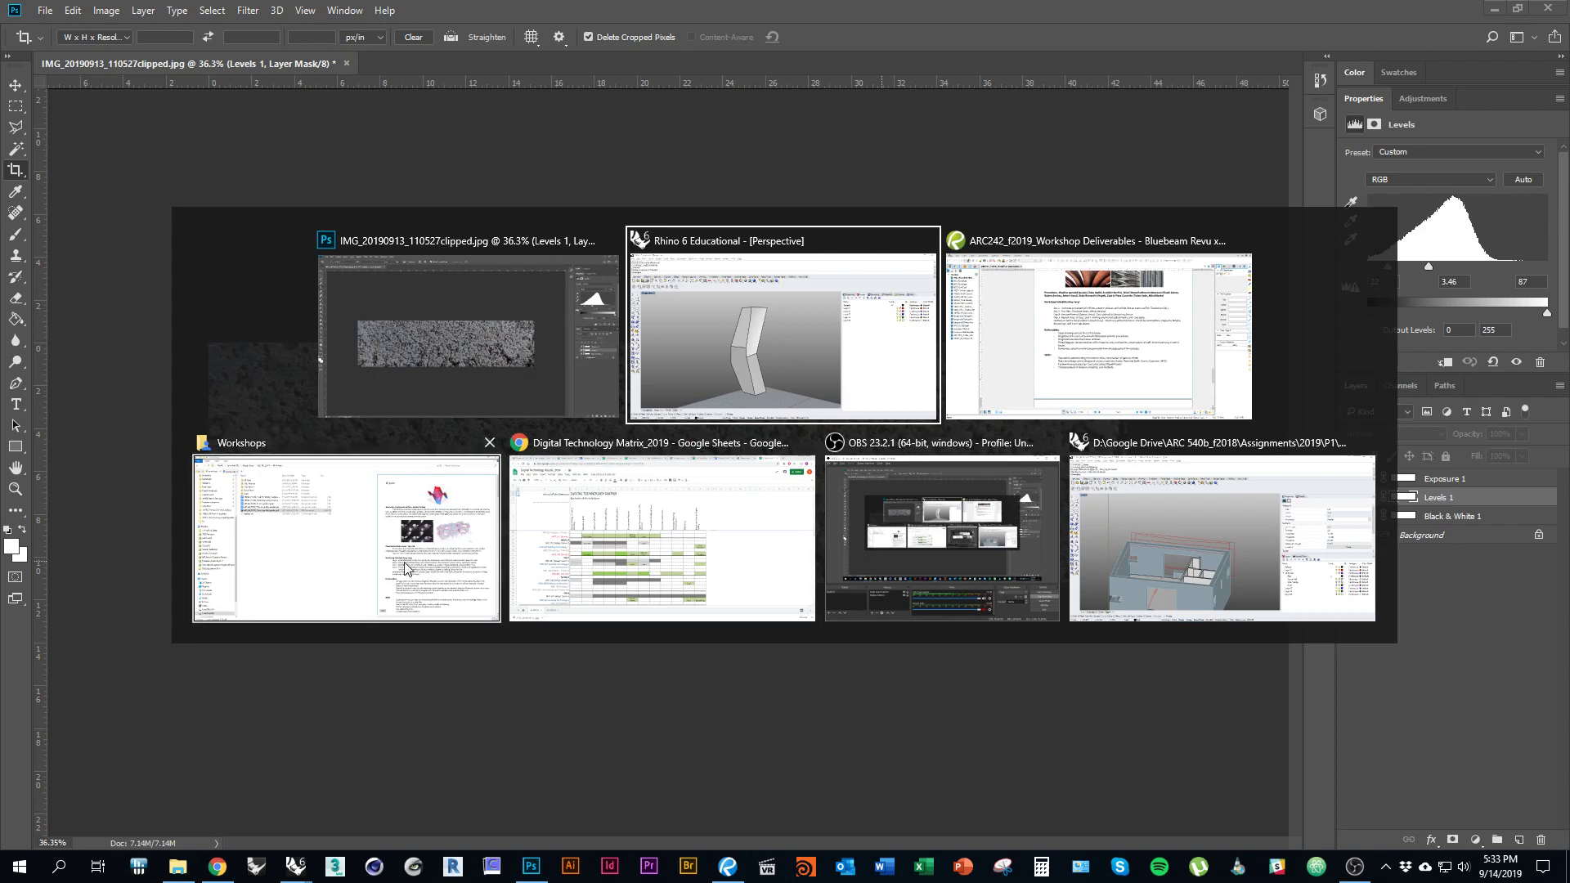
pyautogui.press('Escape')
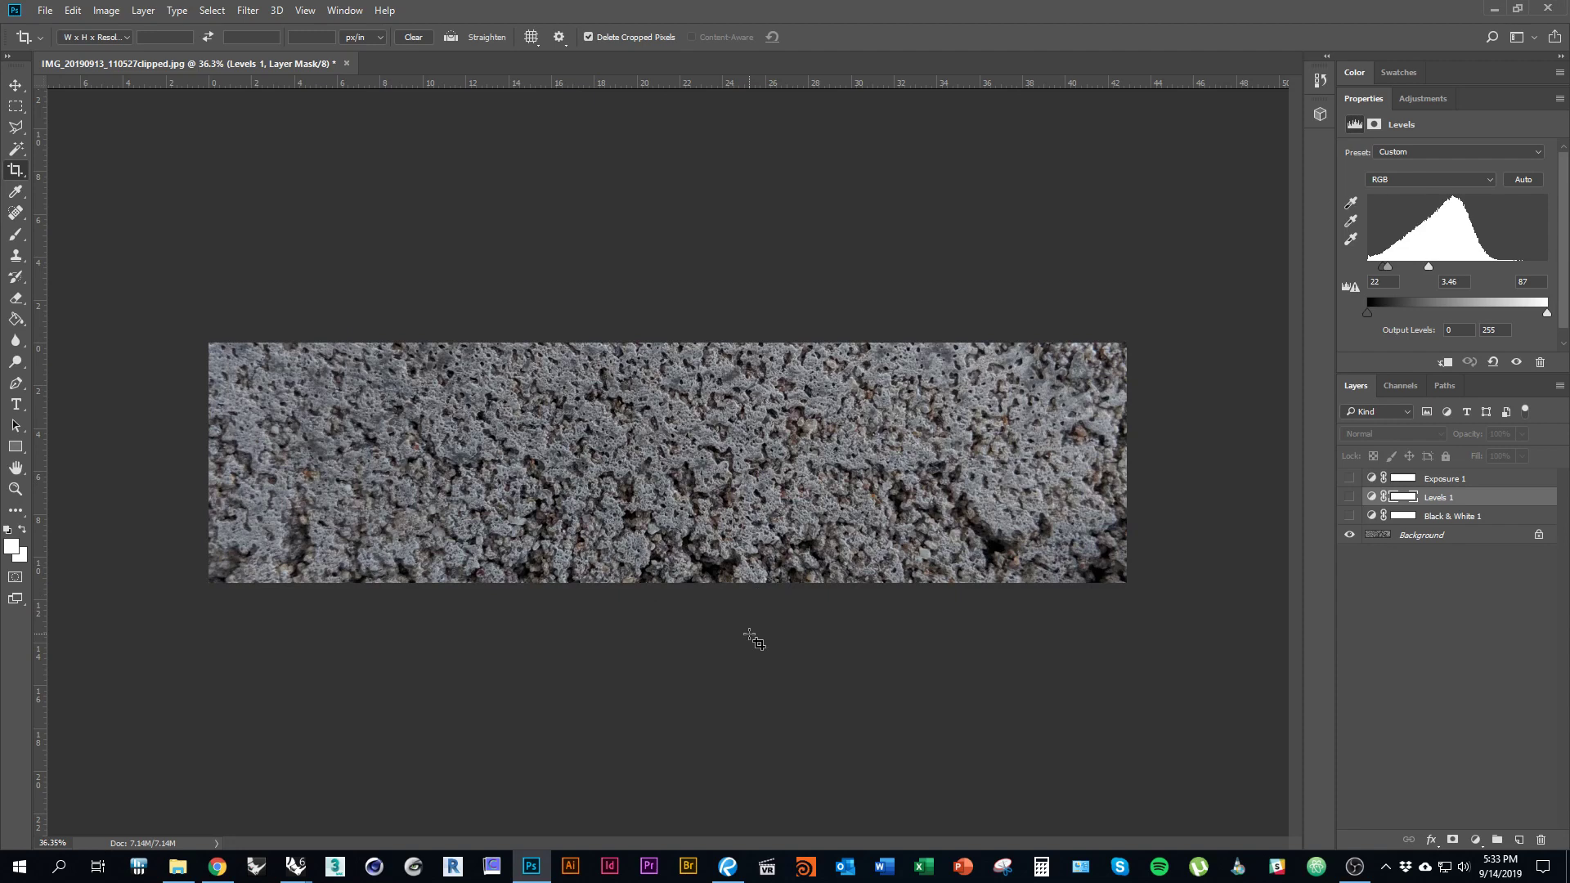
pyautogui.press('v')
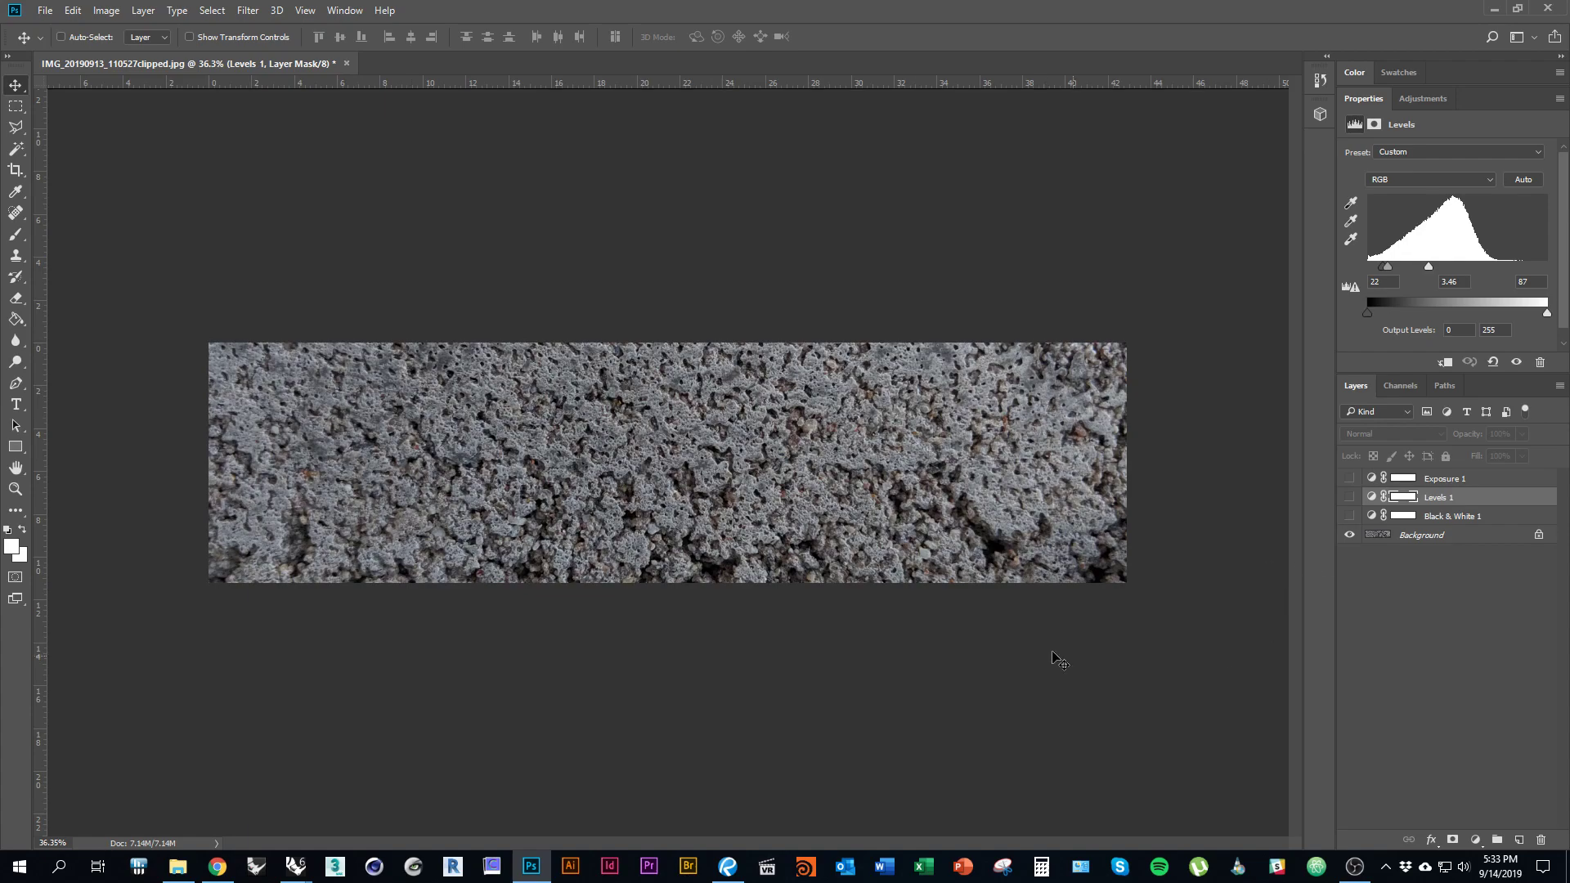
# Return to Rhino and look at the faces of the bent column from a slightly different angle.
pyautogui.hotkey('alt', 'Tab')
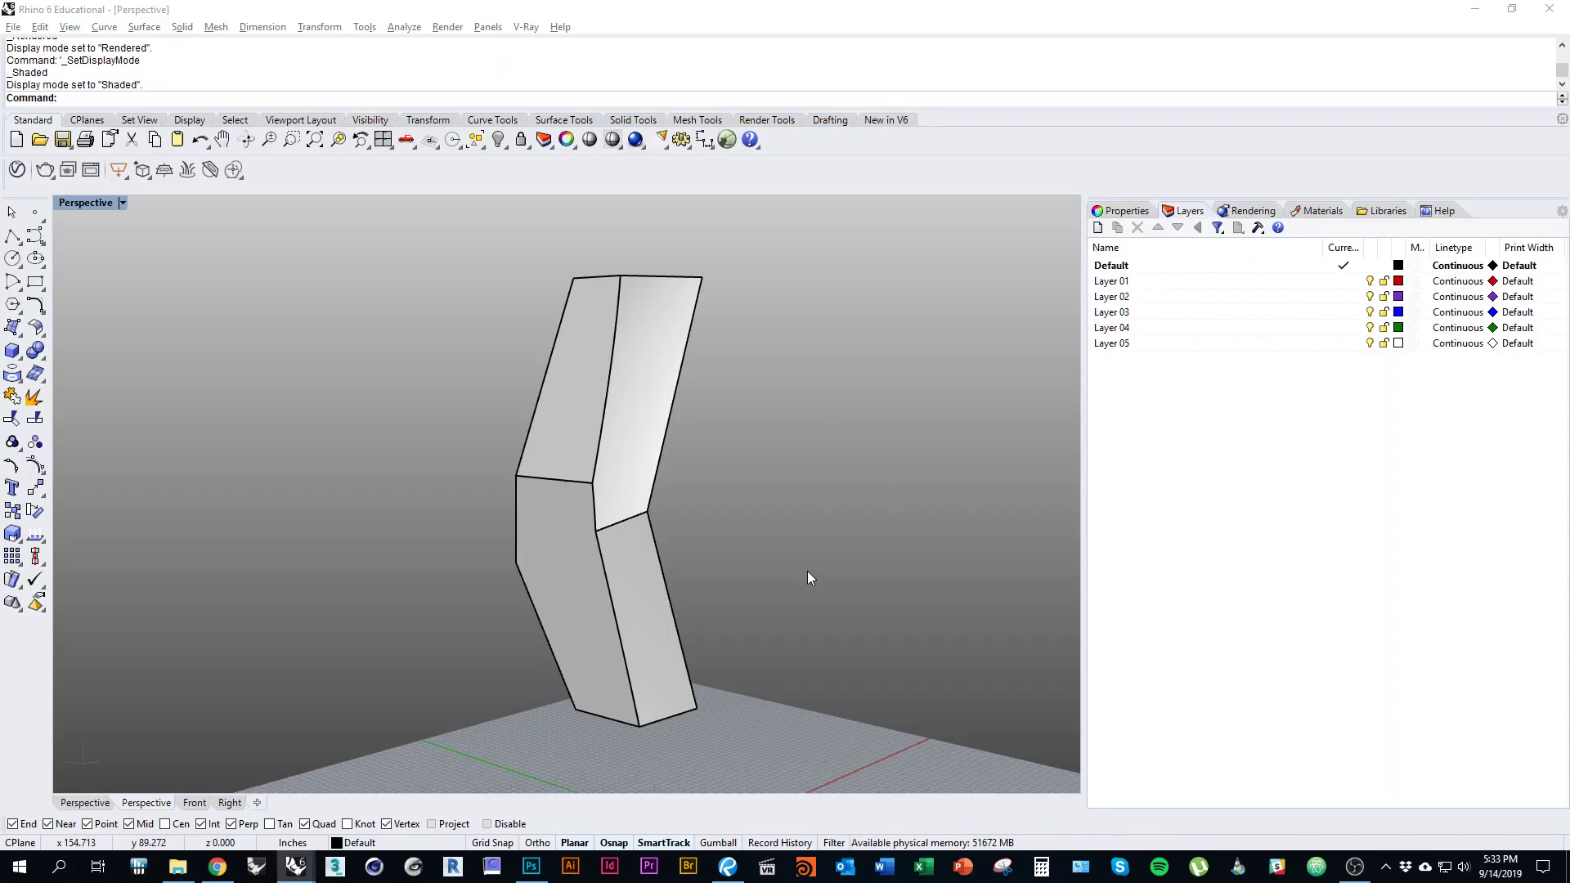
pyautogui.moveTo(781, 589); pyautogui.dragTo(790, 583, button='right')
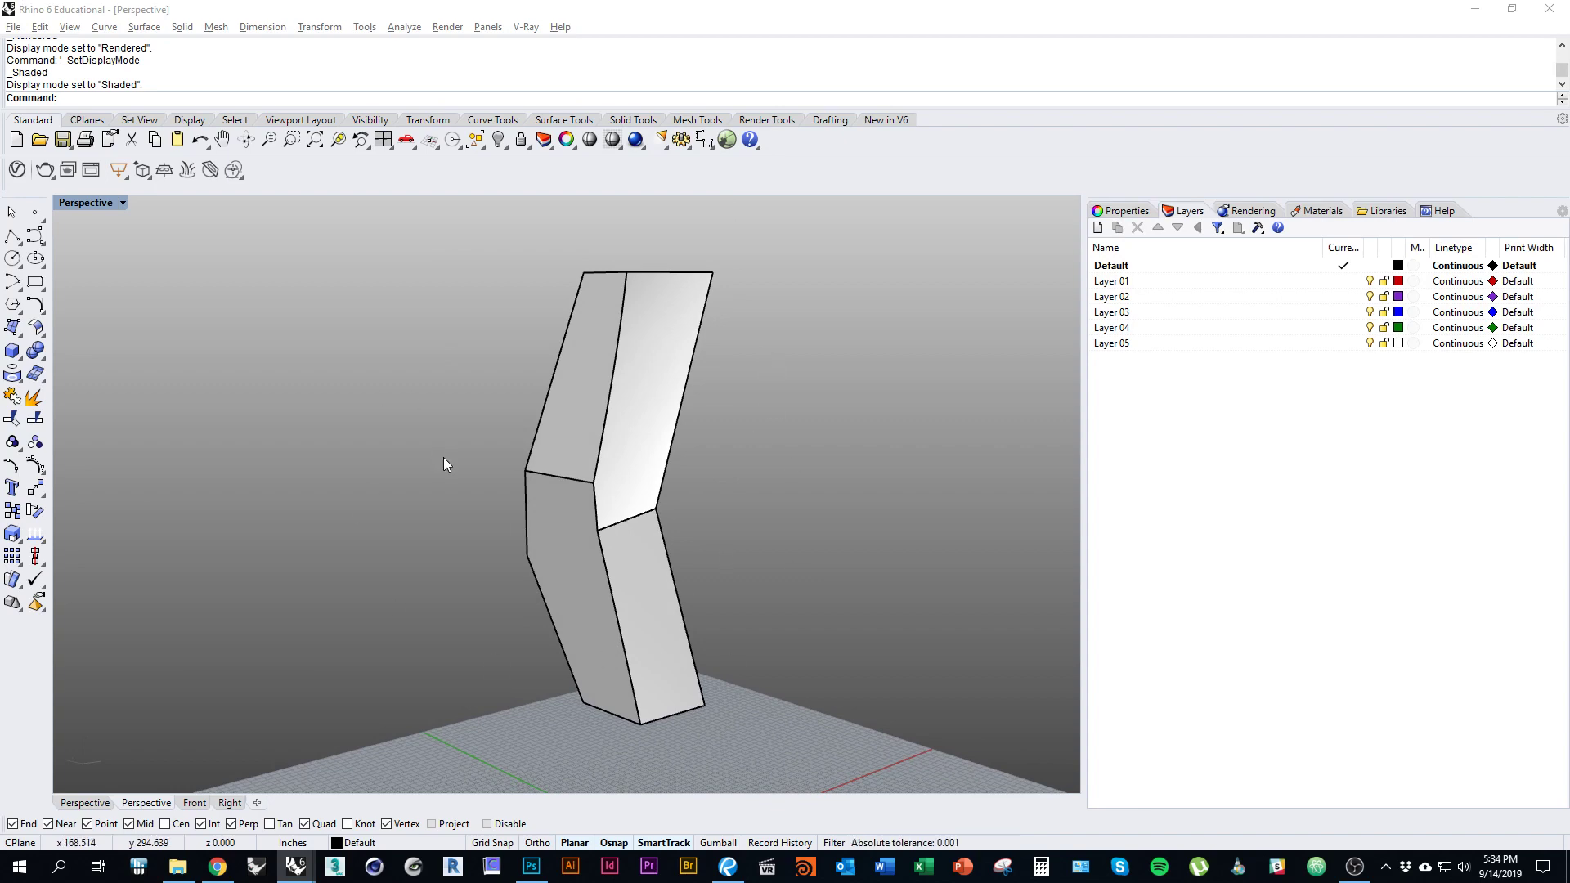
# Switch to Chrome and load capla.arizona.edu in a new tab.
pyautogui.hotkey('alt', 'Tab')
pyautogui.click(646, 560)
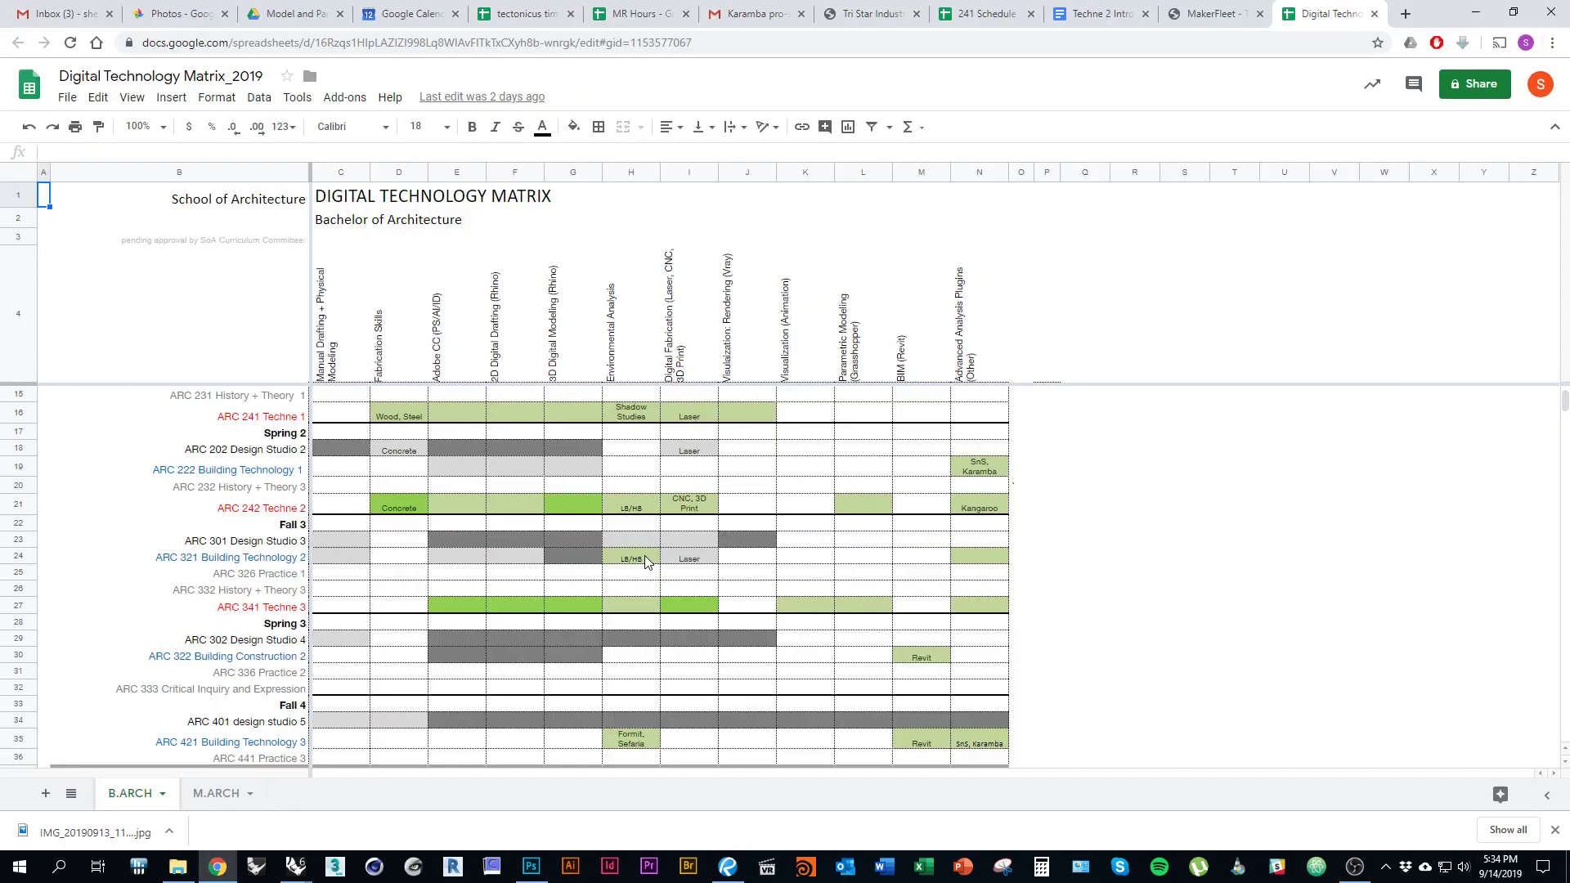
pyautogui.hotkey('ctrl', 't')
pyautogui.write('capl')
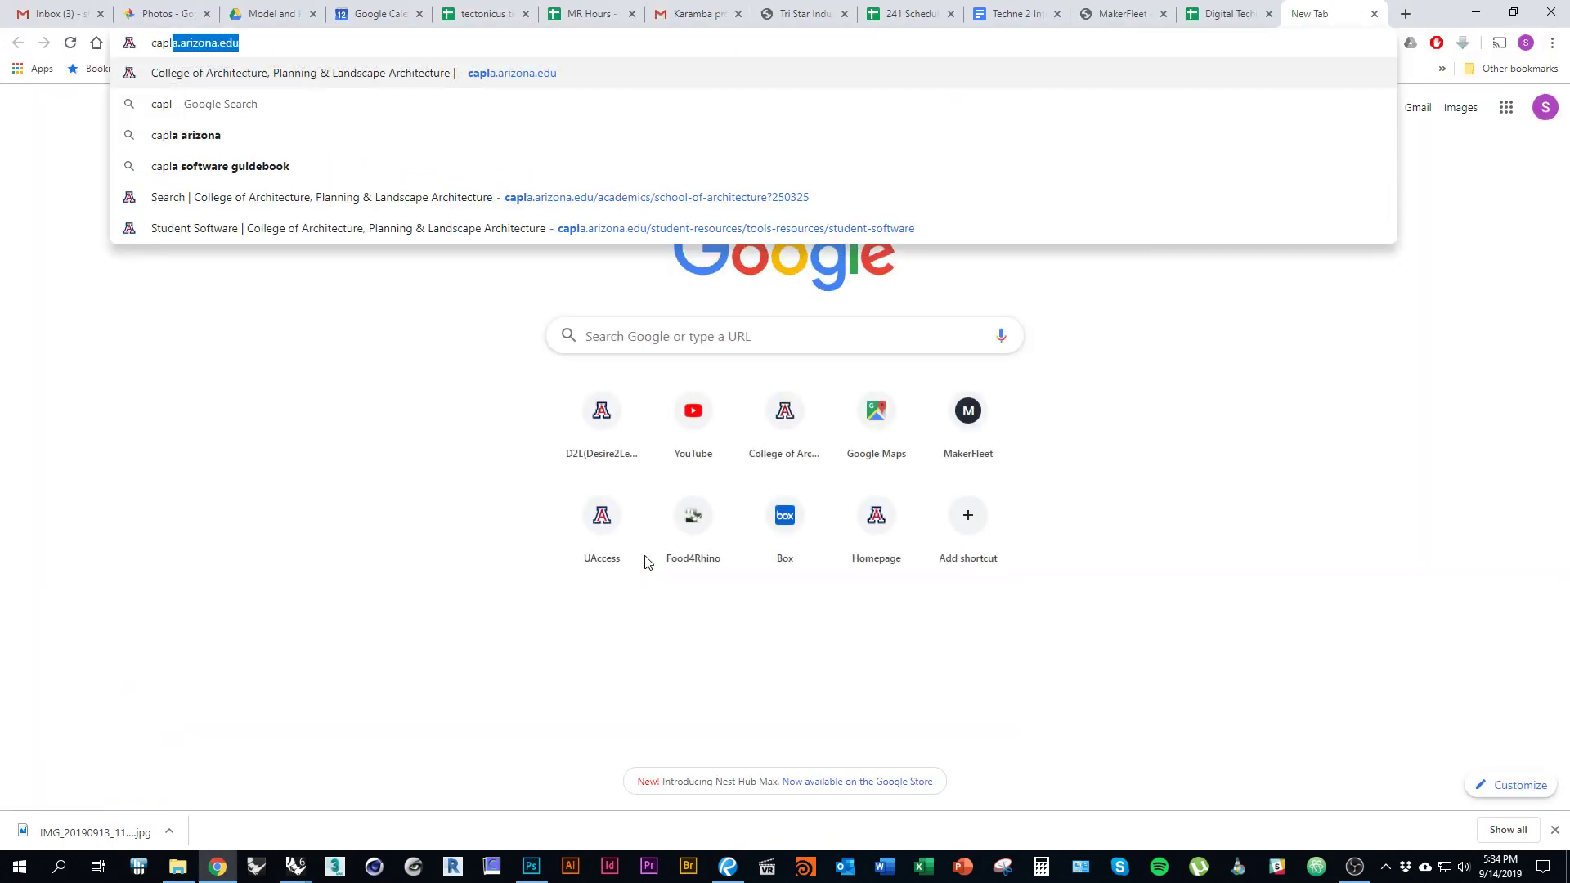
pyautogui.write('a.arzion')
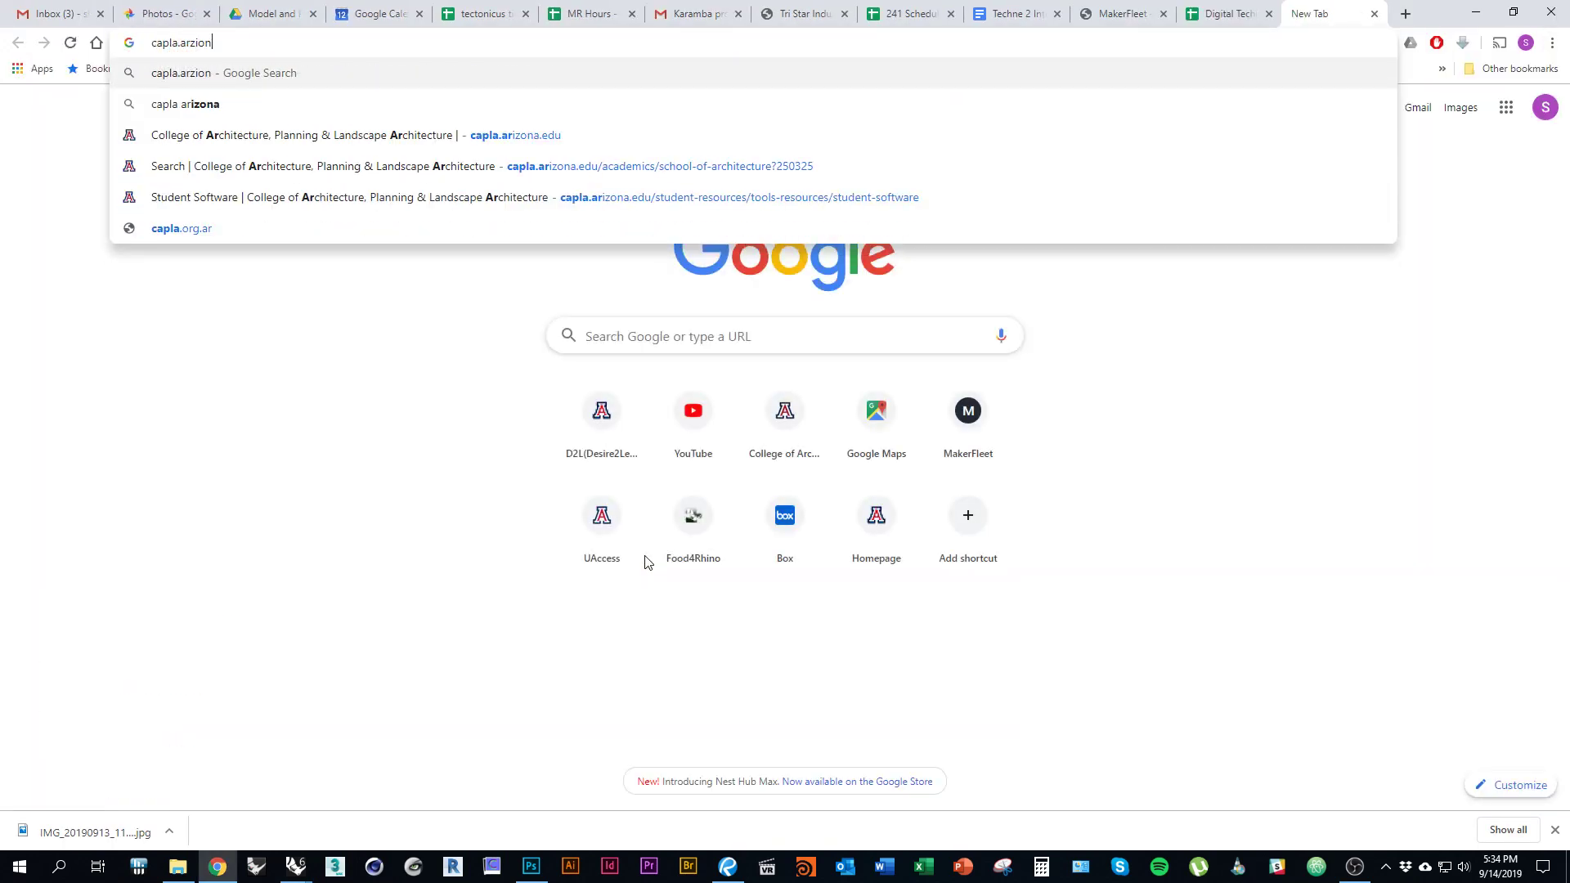
pyautogui.press('BackSpace')
pyautogui.press('BackSpace')
pyautogui.press('BackSpace')
pyautogui.press('BackSpace')
pyautogui.write('izon')
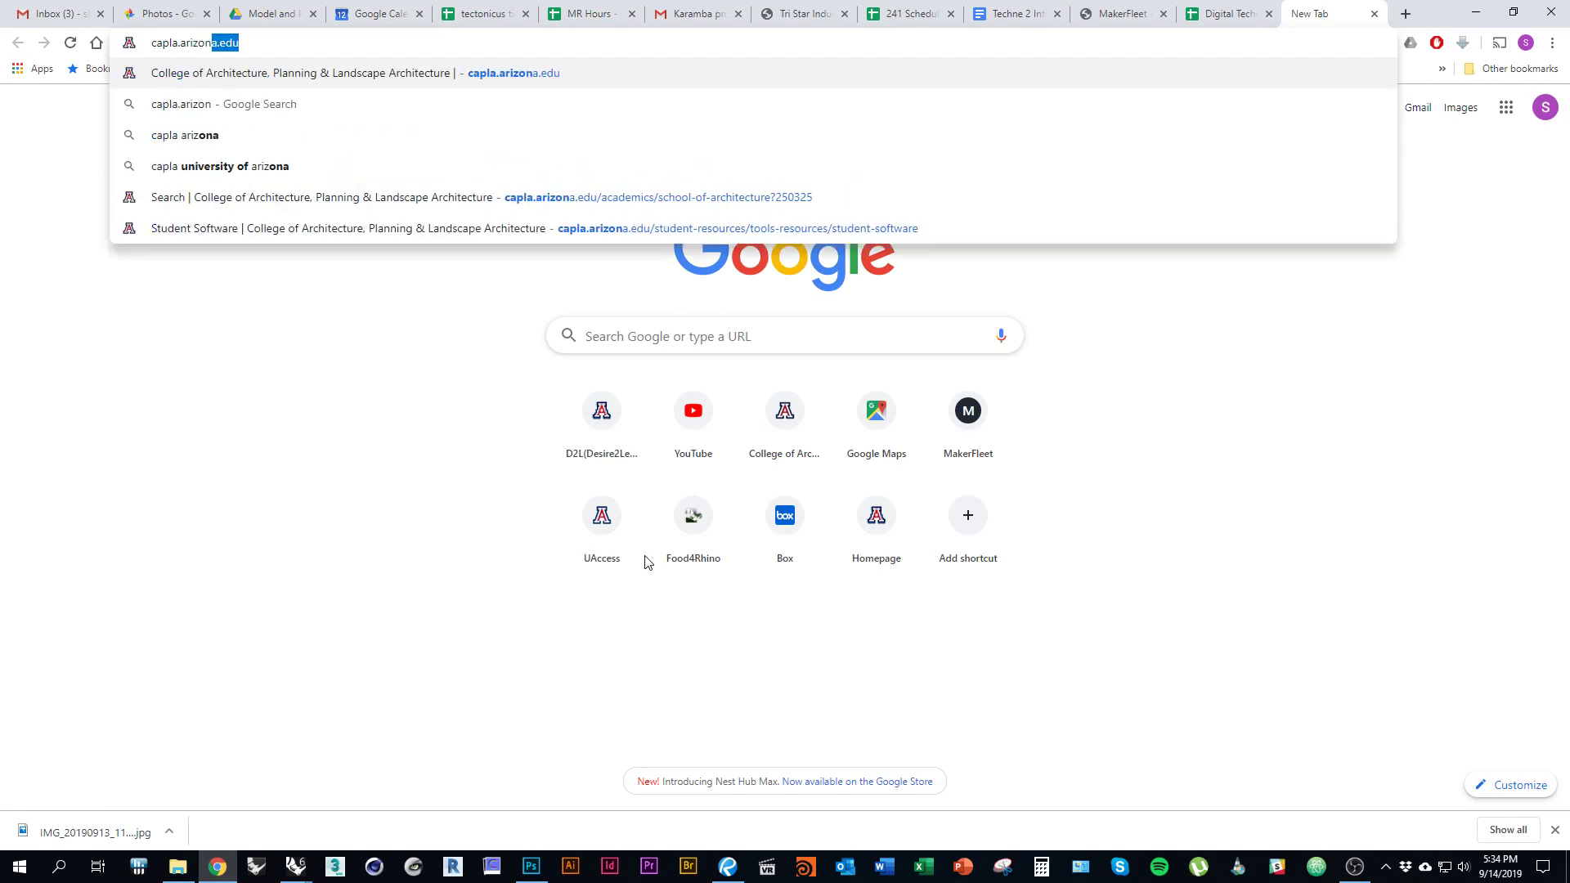
pyautogui.write('a.ed')
pyautogui.press('Return')
# Search the college site for "software guidebook" and open the Student Software result.
pyautogui.click(1014, 82)
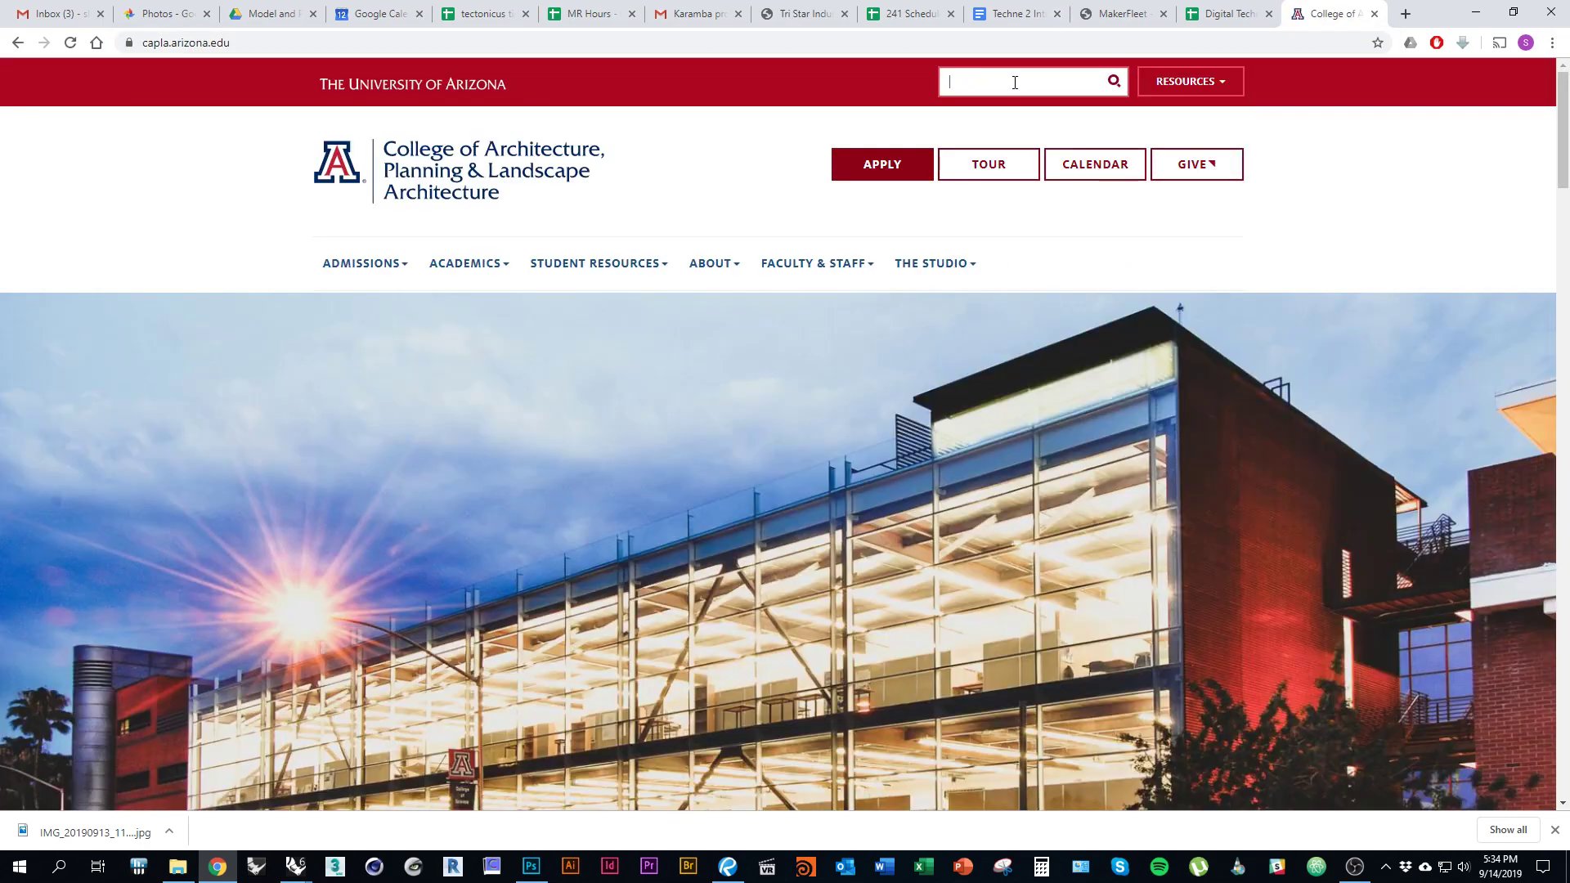
pyautogui.click(1044, 127)
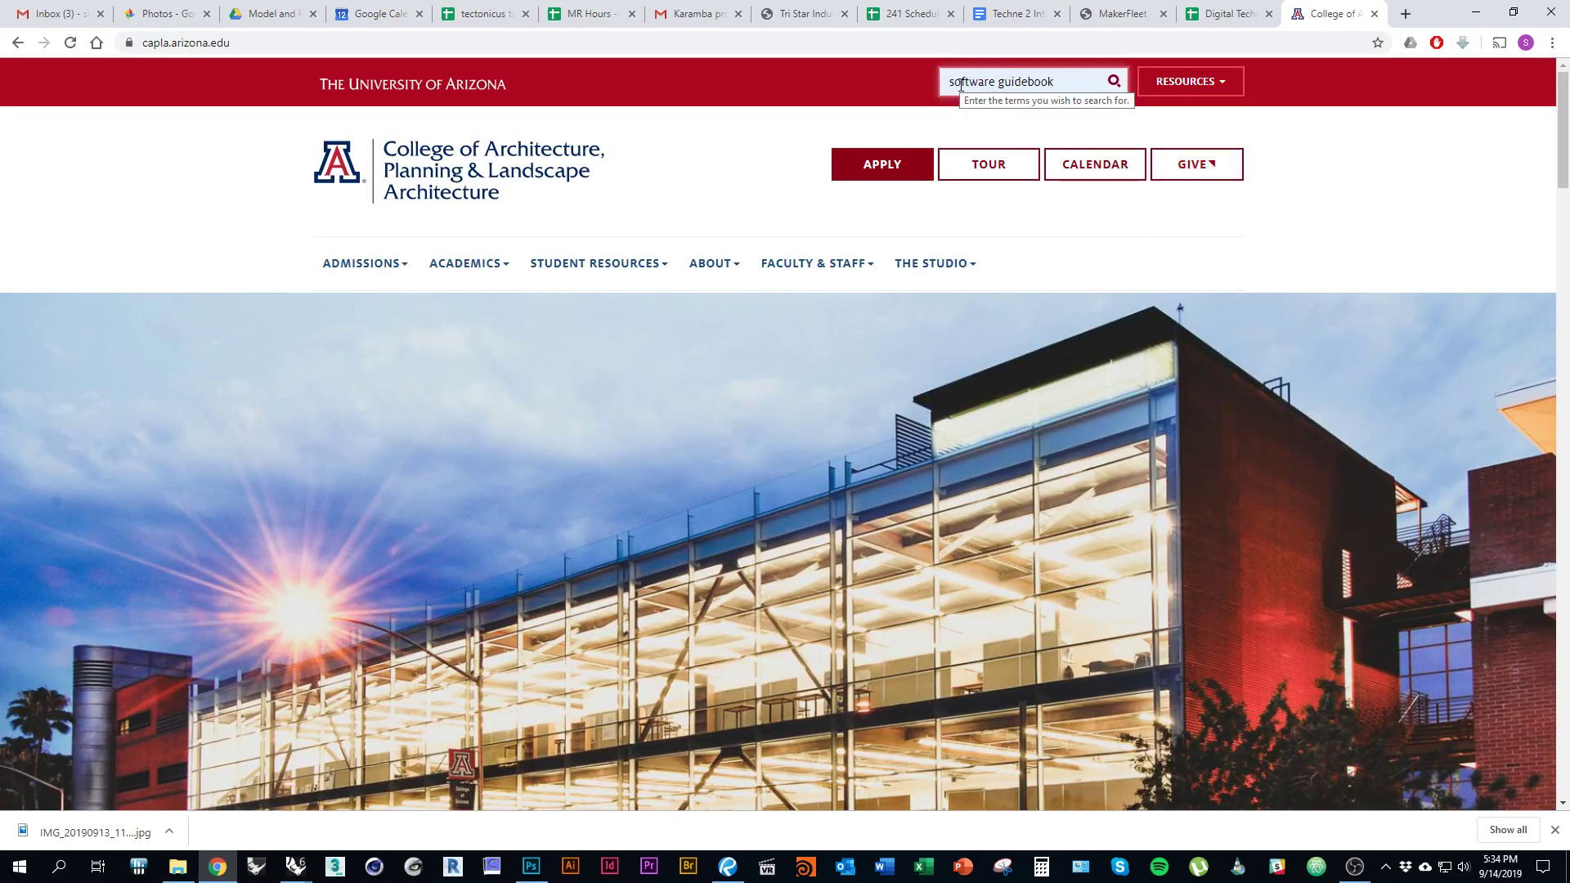
pyautogui.click(1113, 81)
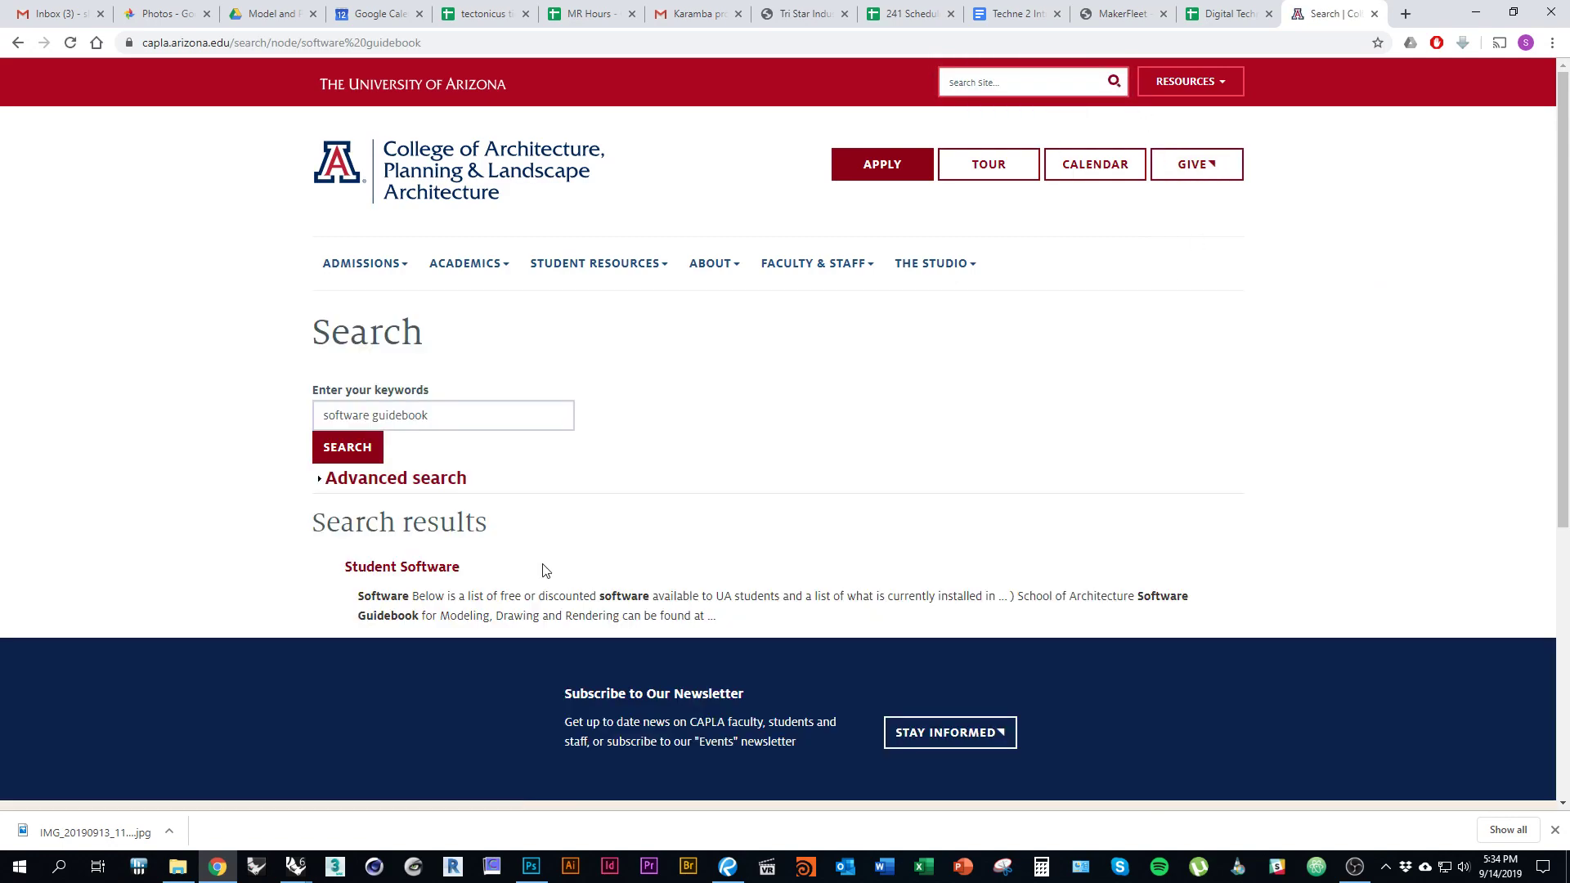
pyautogui.click(403, 572)
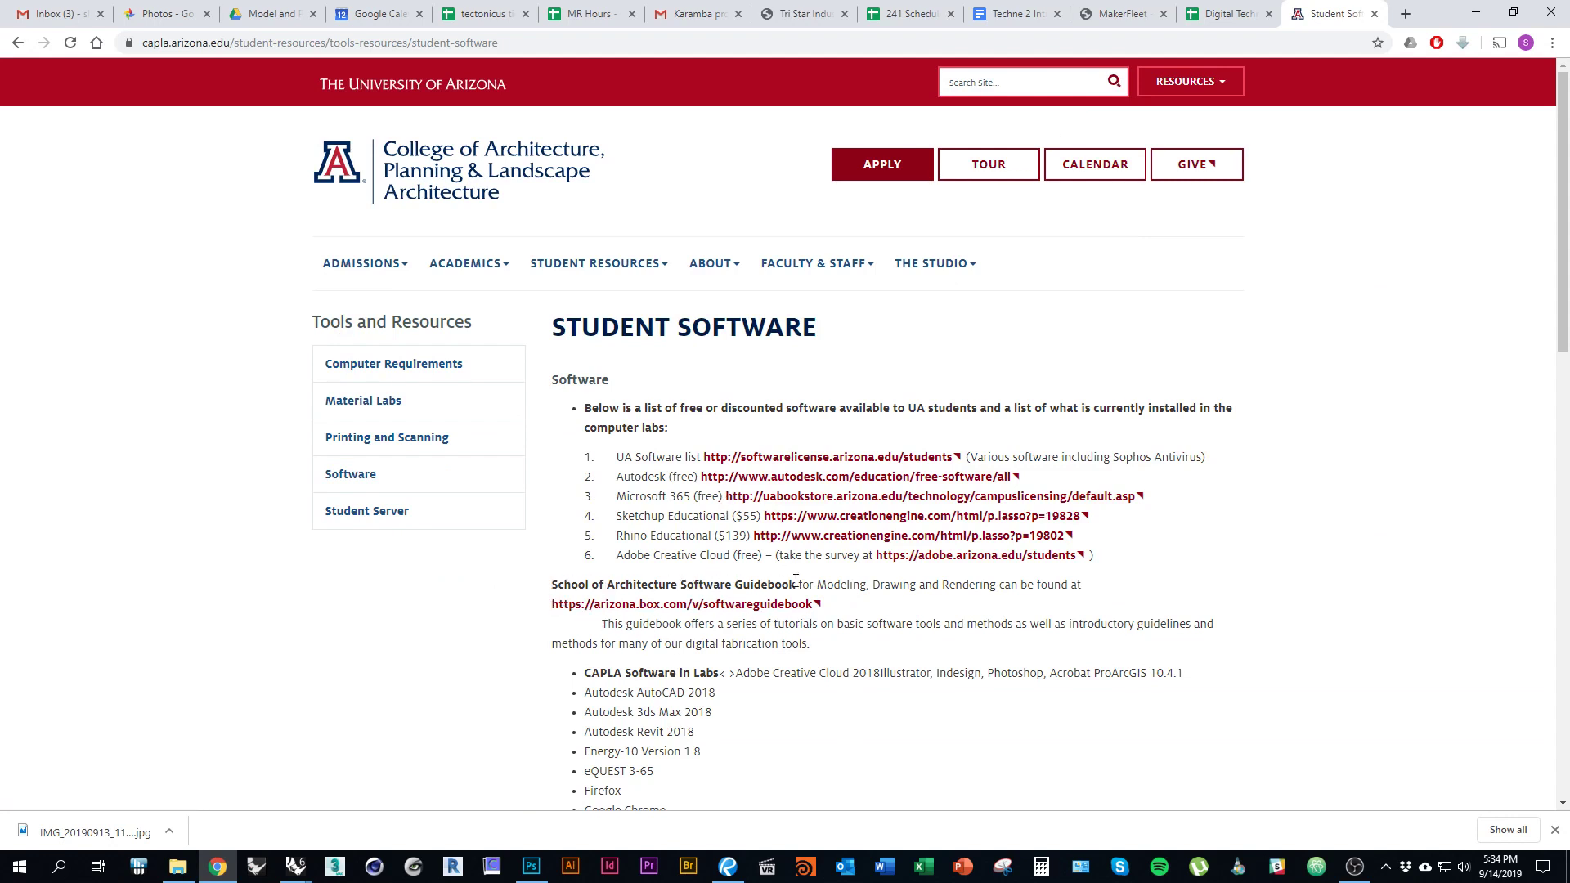
# Open the School of Architecture Software Guidebook and go to the Load Vray step in its Rhino: Render (Vray) section.
pyautogui.click(740, 603)
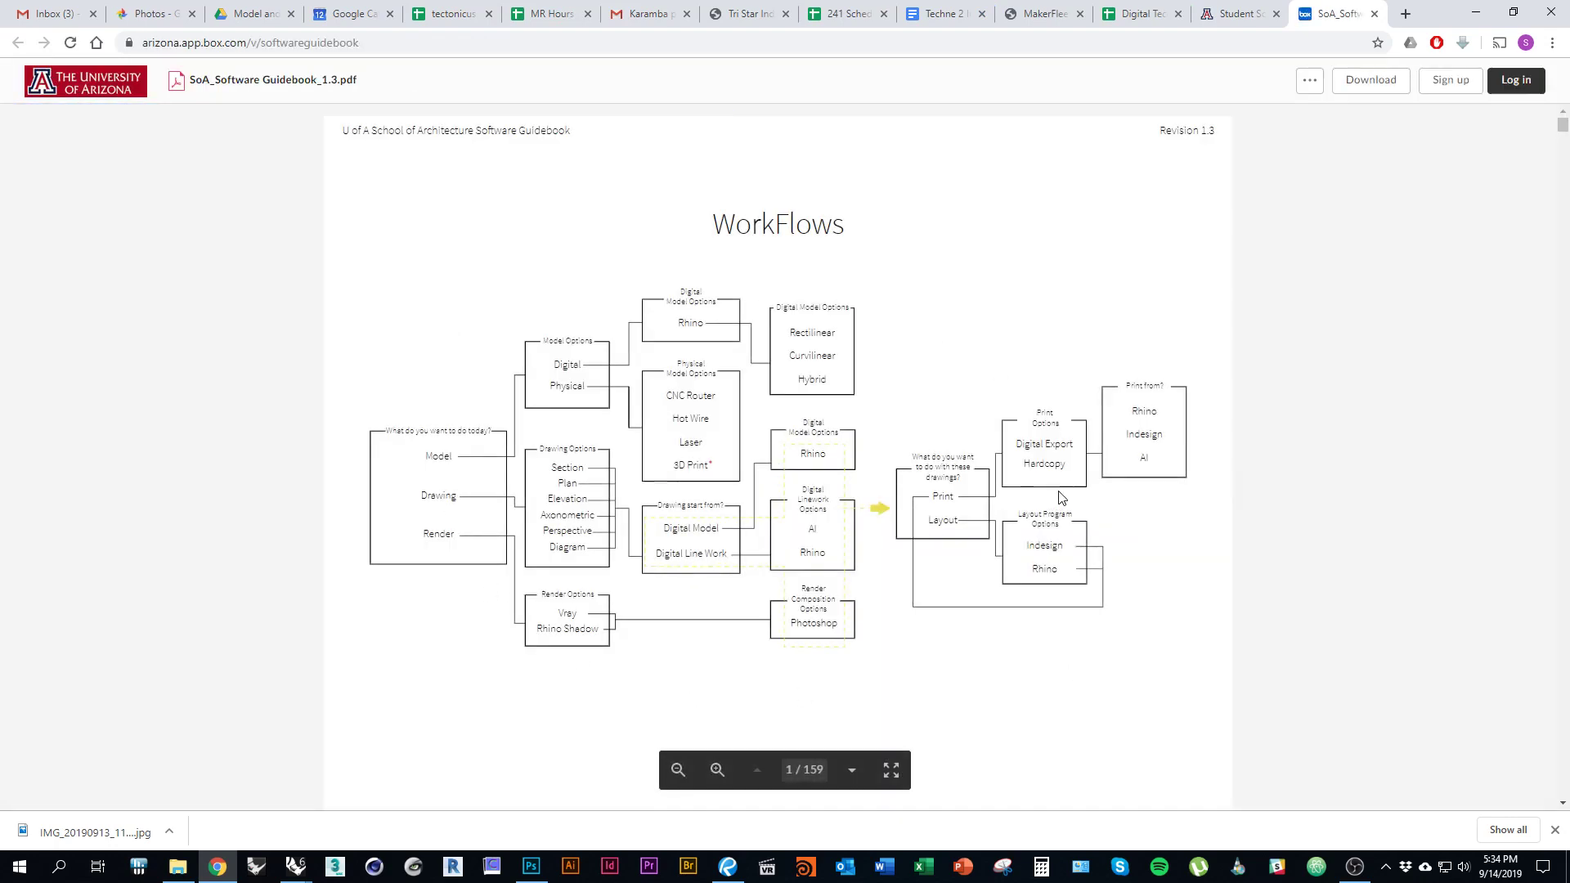
pyautogui.scroll(-2, 1012, 505)
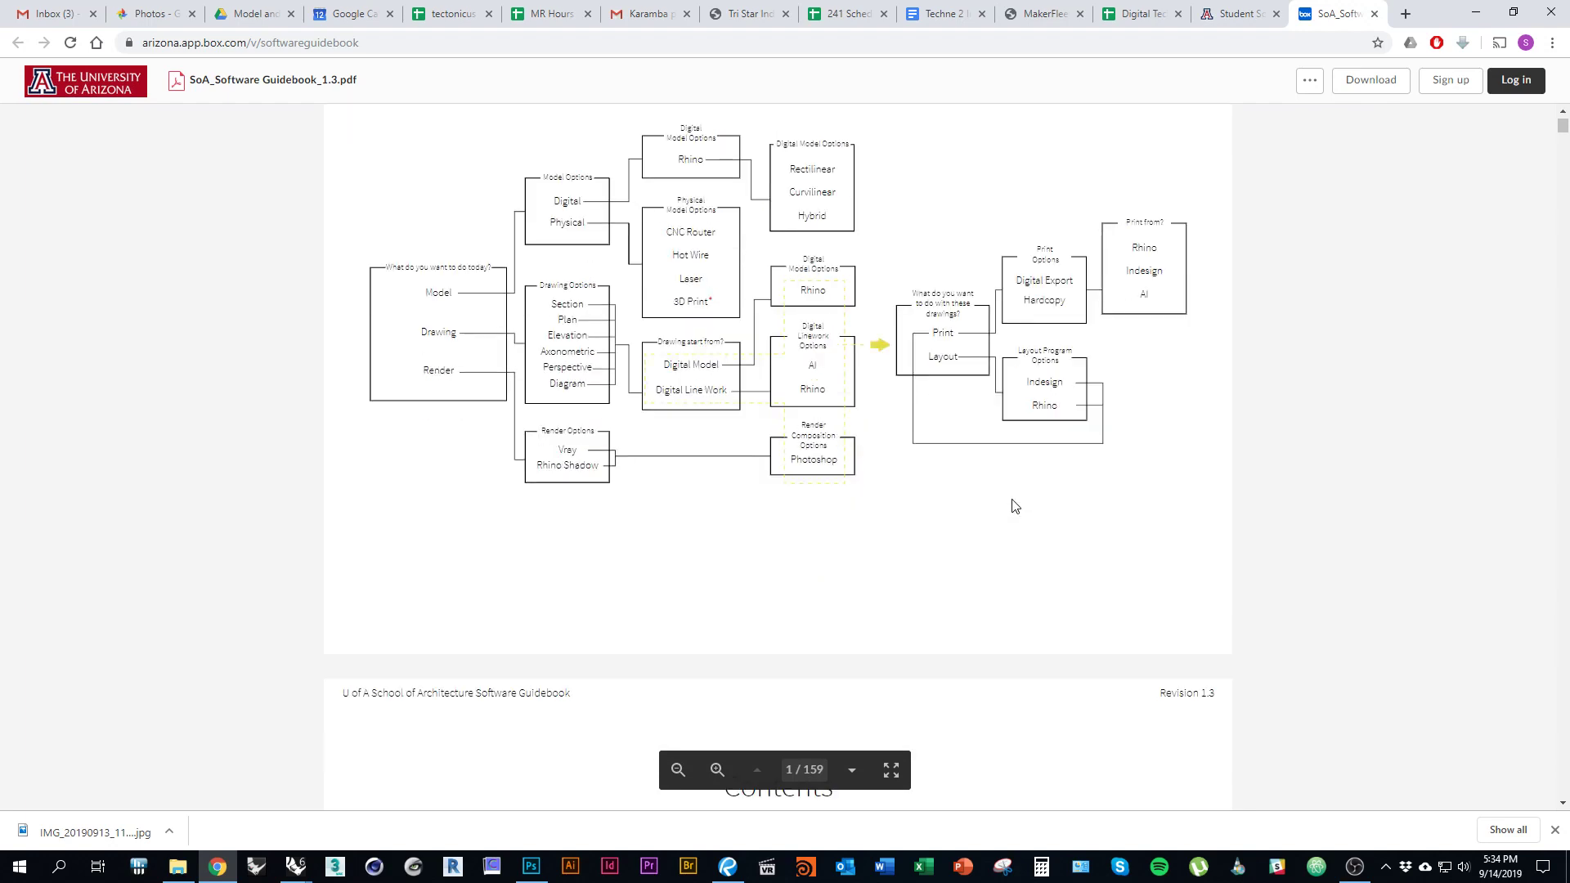
pyautogui.scroll(-6, 1012, 504)
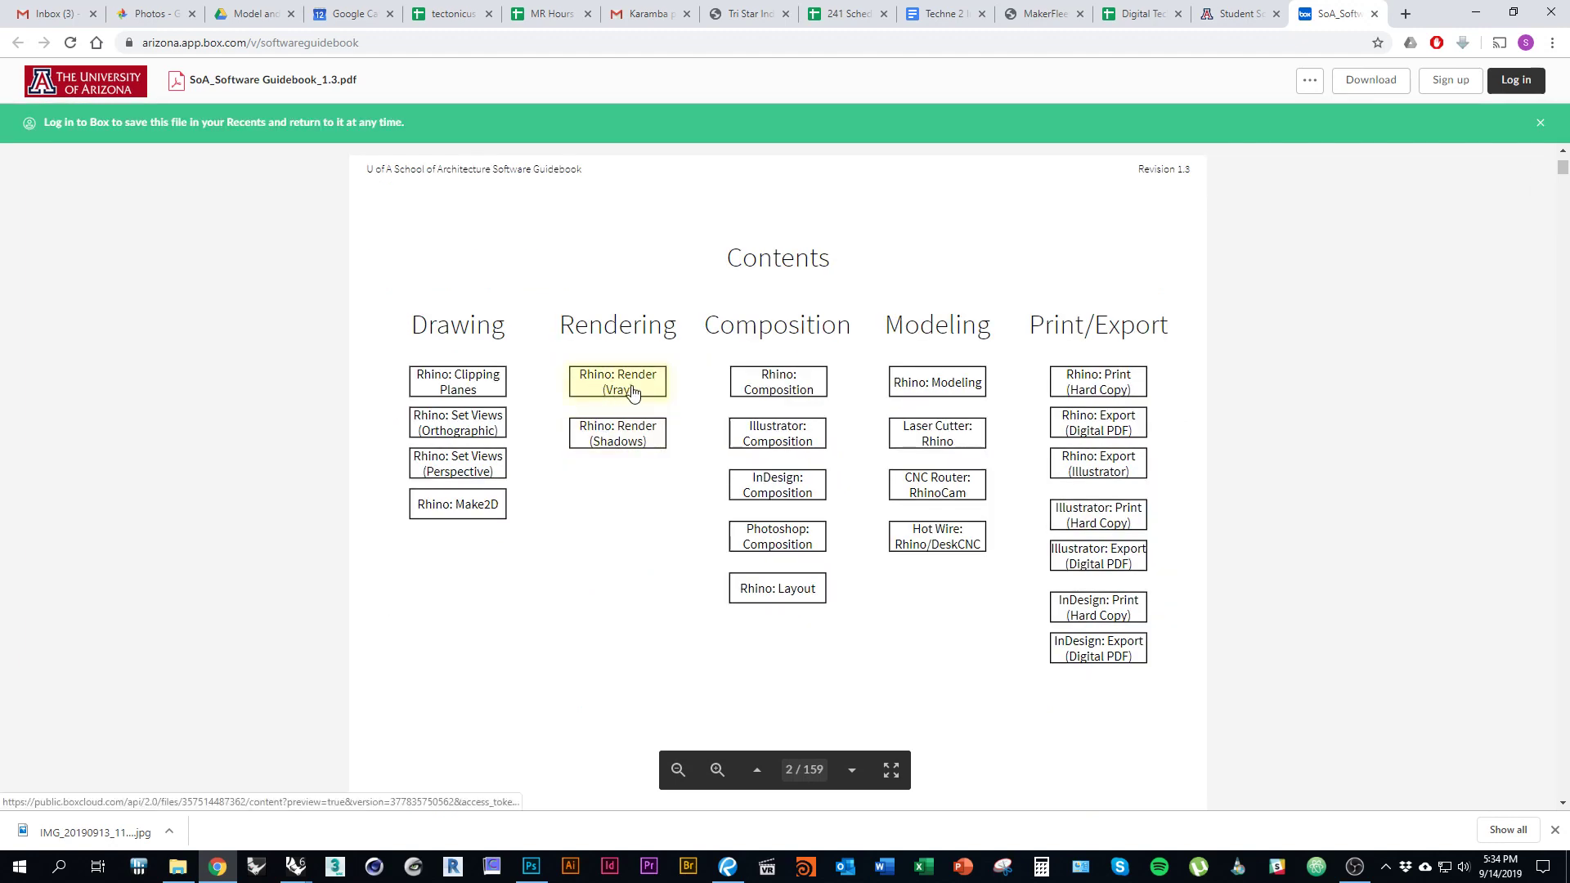
pyautogui.click(632, 393)
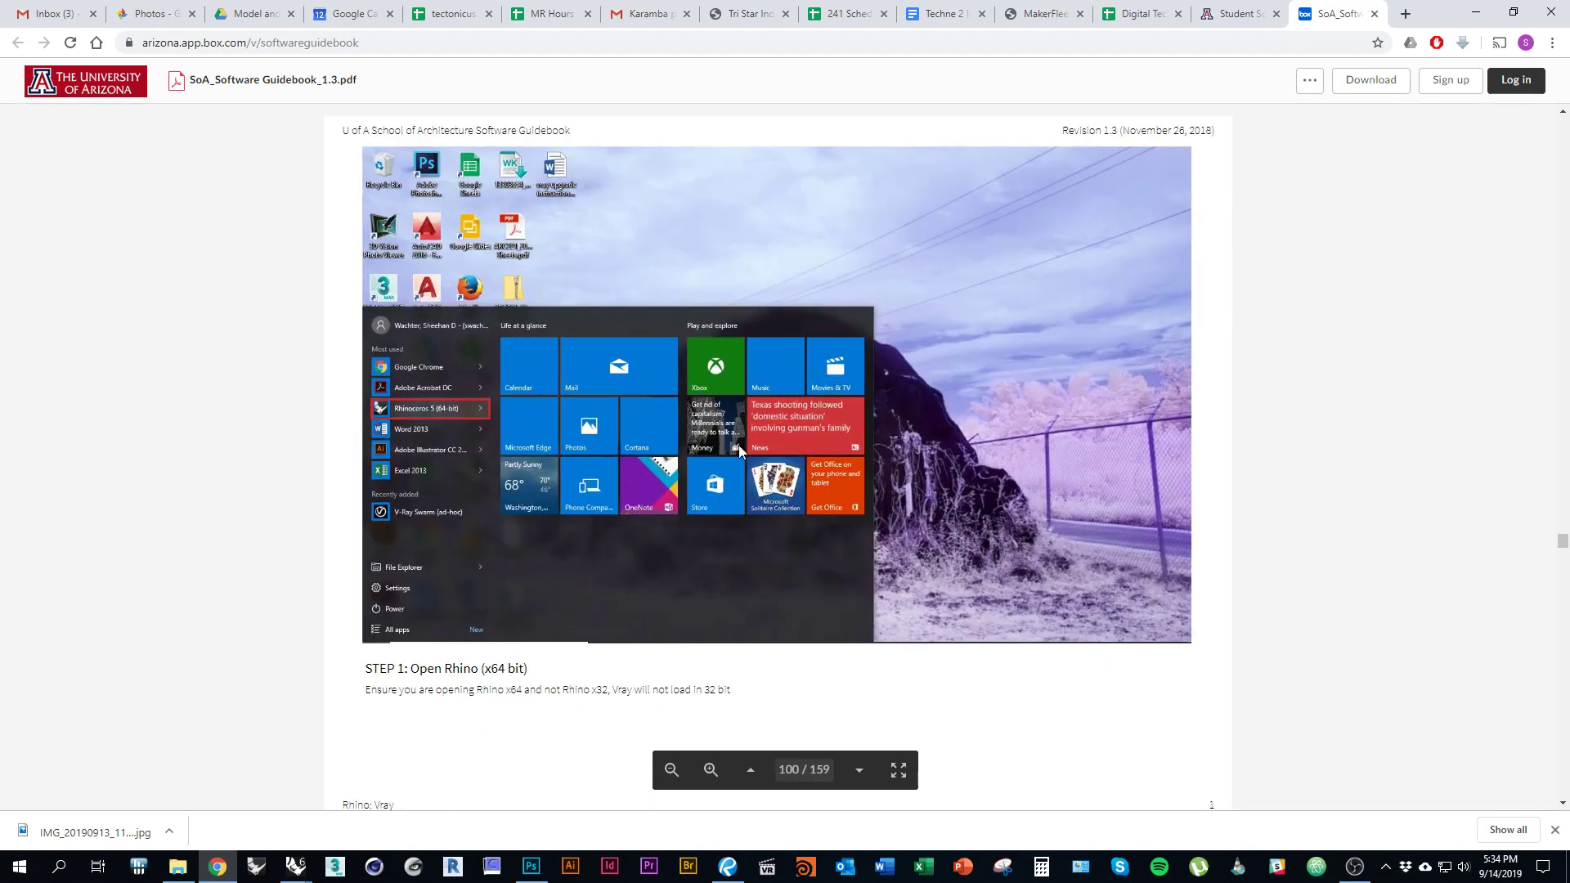
pyautogui.scroll(-4, 556, 475)
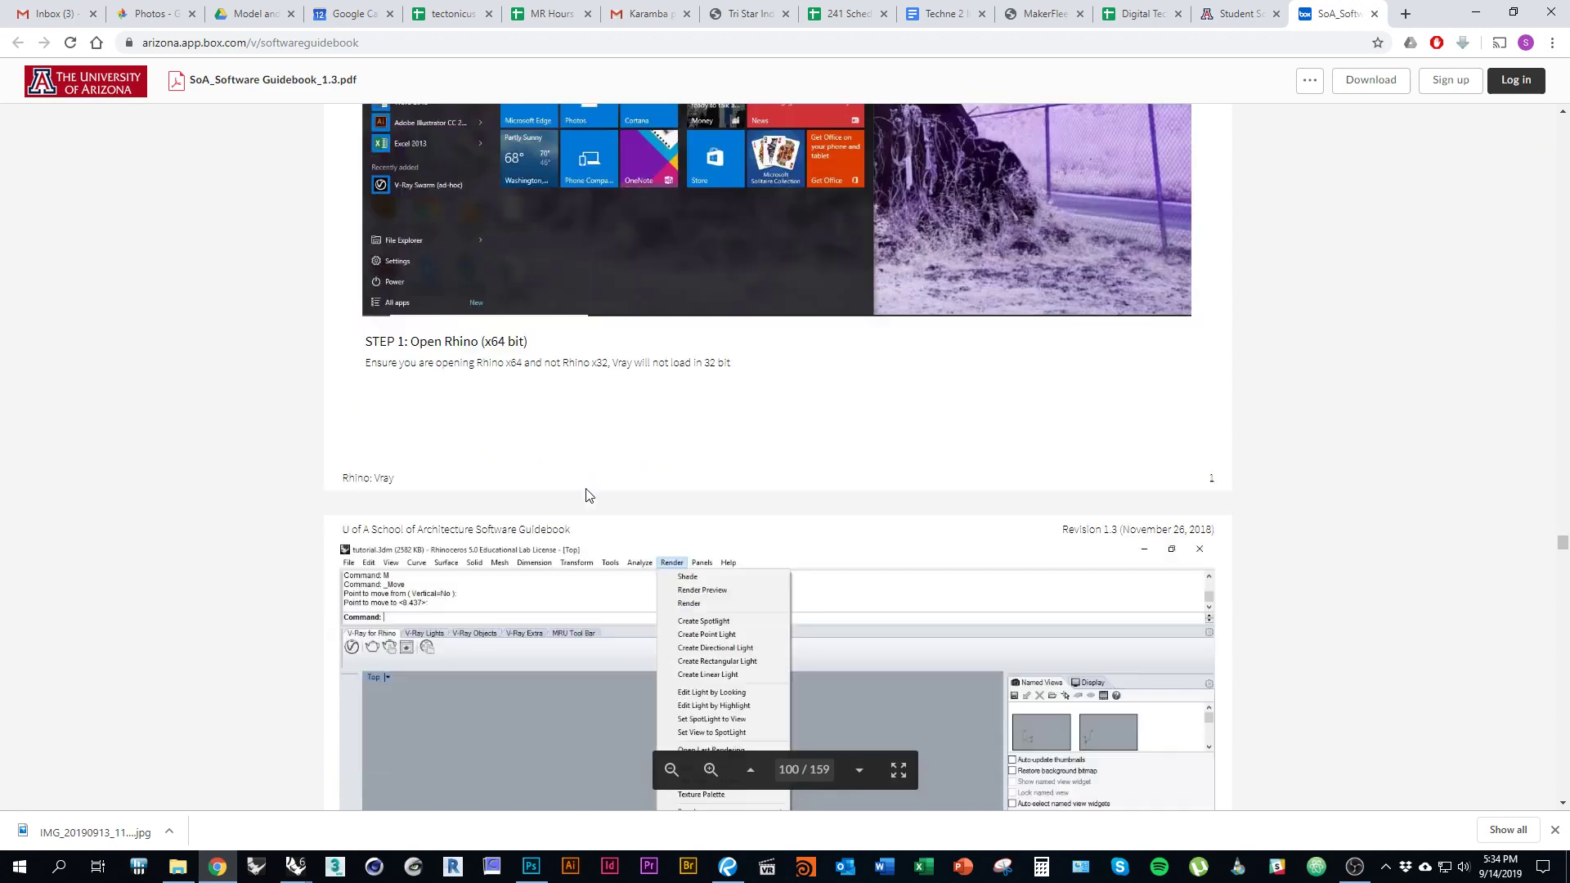
pyautogui.scroll(-4, 586, 494)
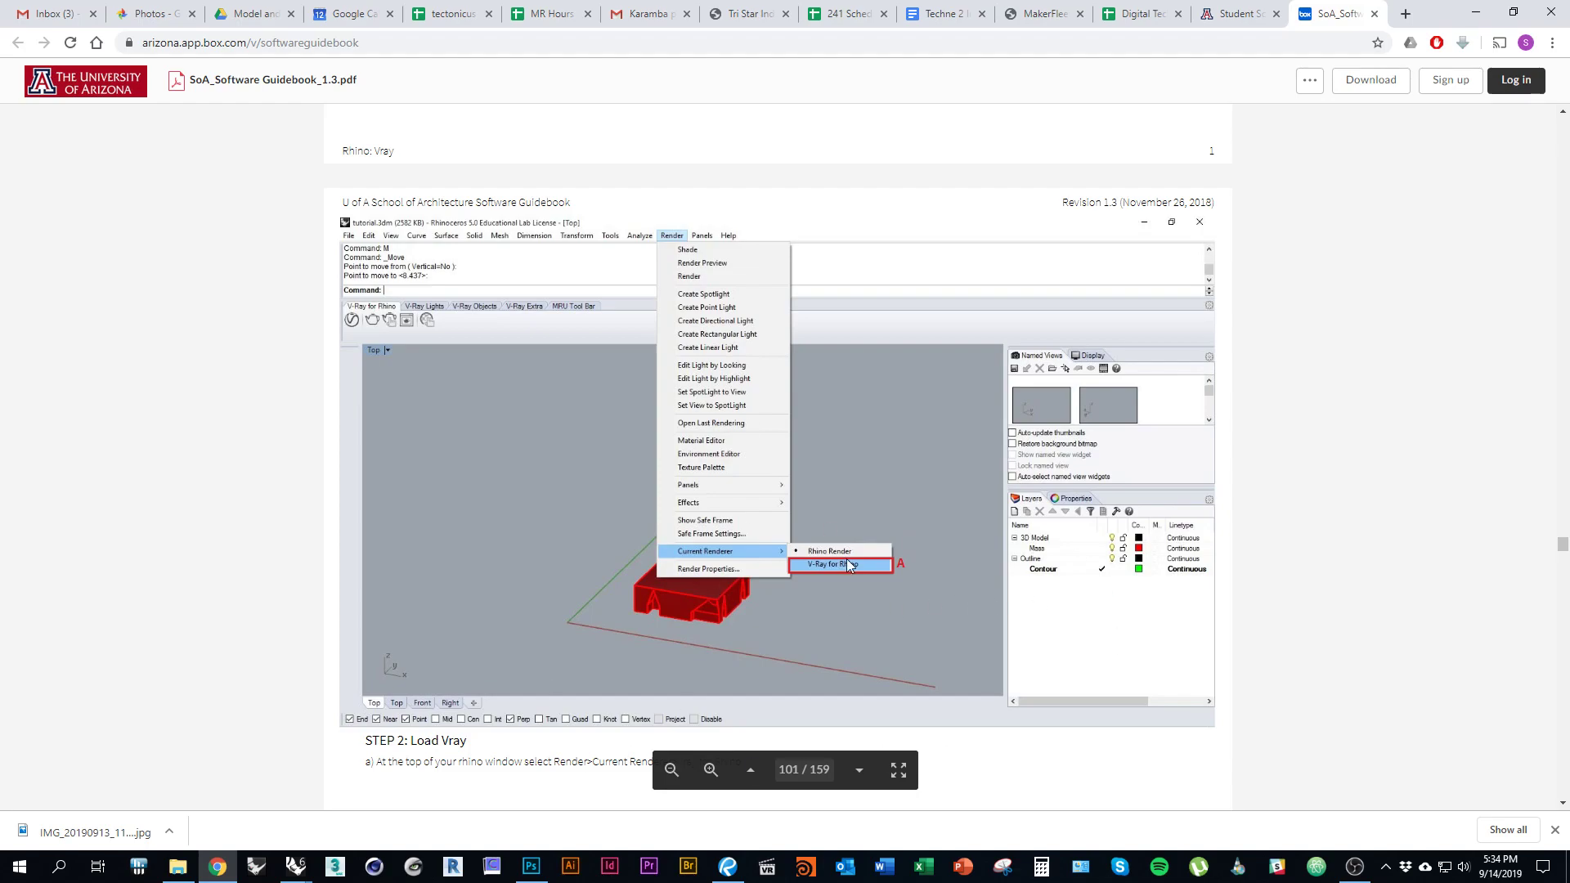
# Switch to Rhino and locate the setting for the current renderer.
pyautogui.hotkey('alt', 'Tab')
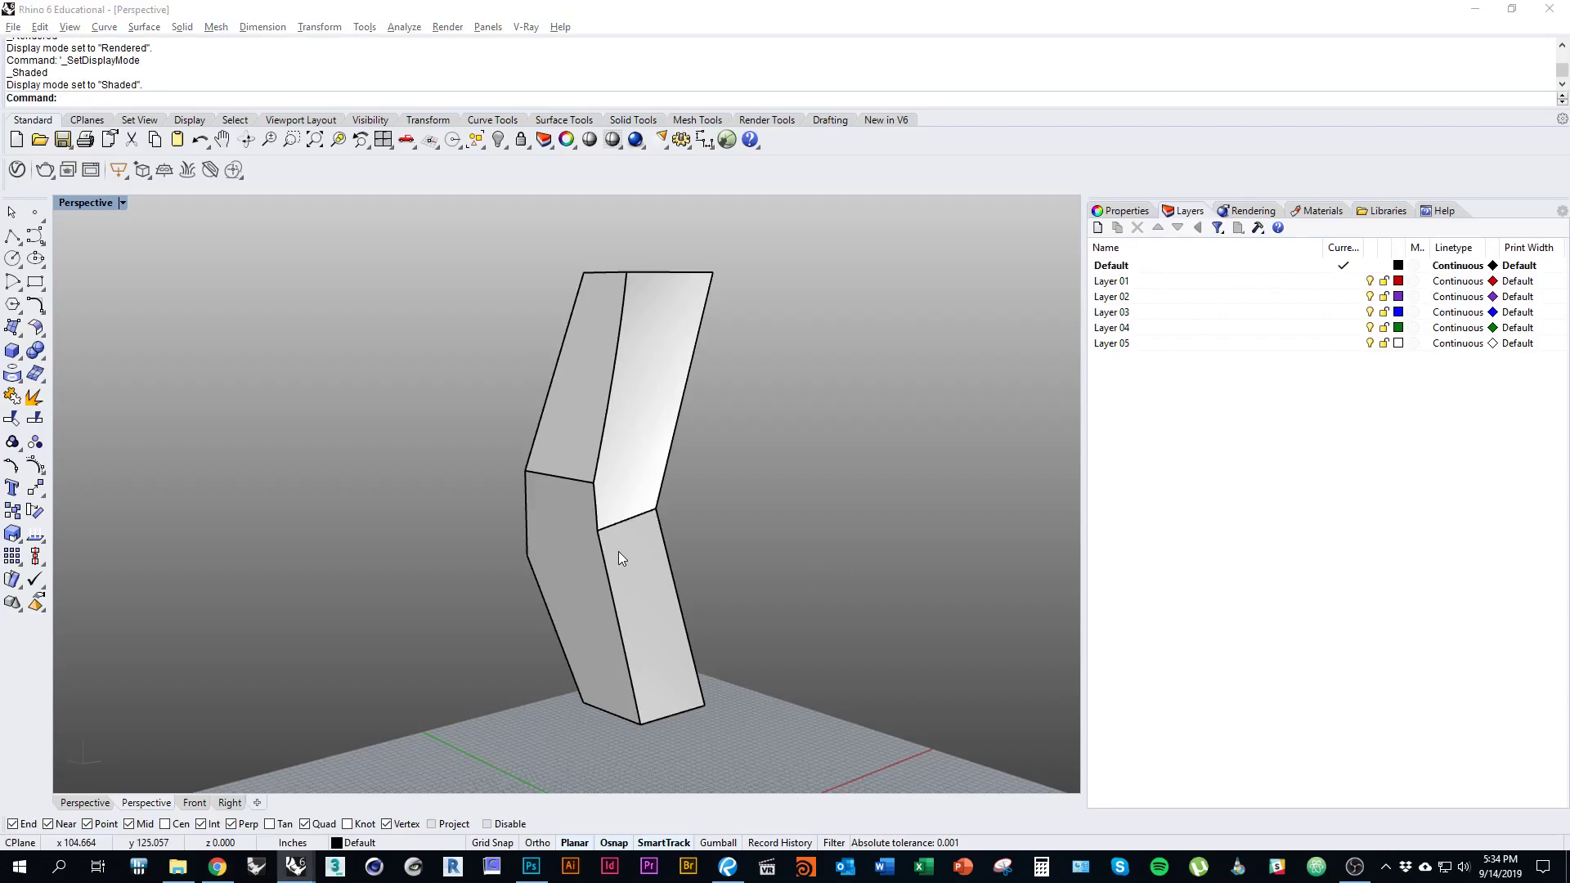
pyautogui.click(446, 29)
pyautogui.moveTo(573, 453)
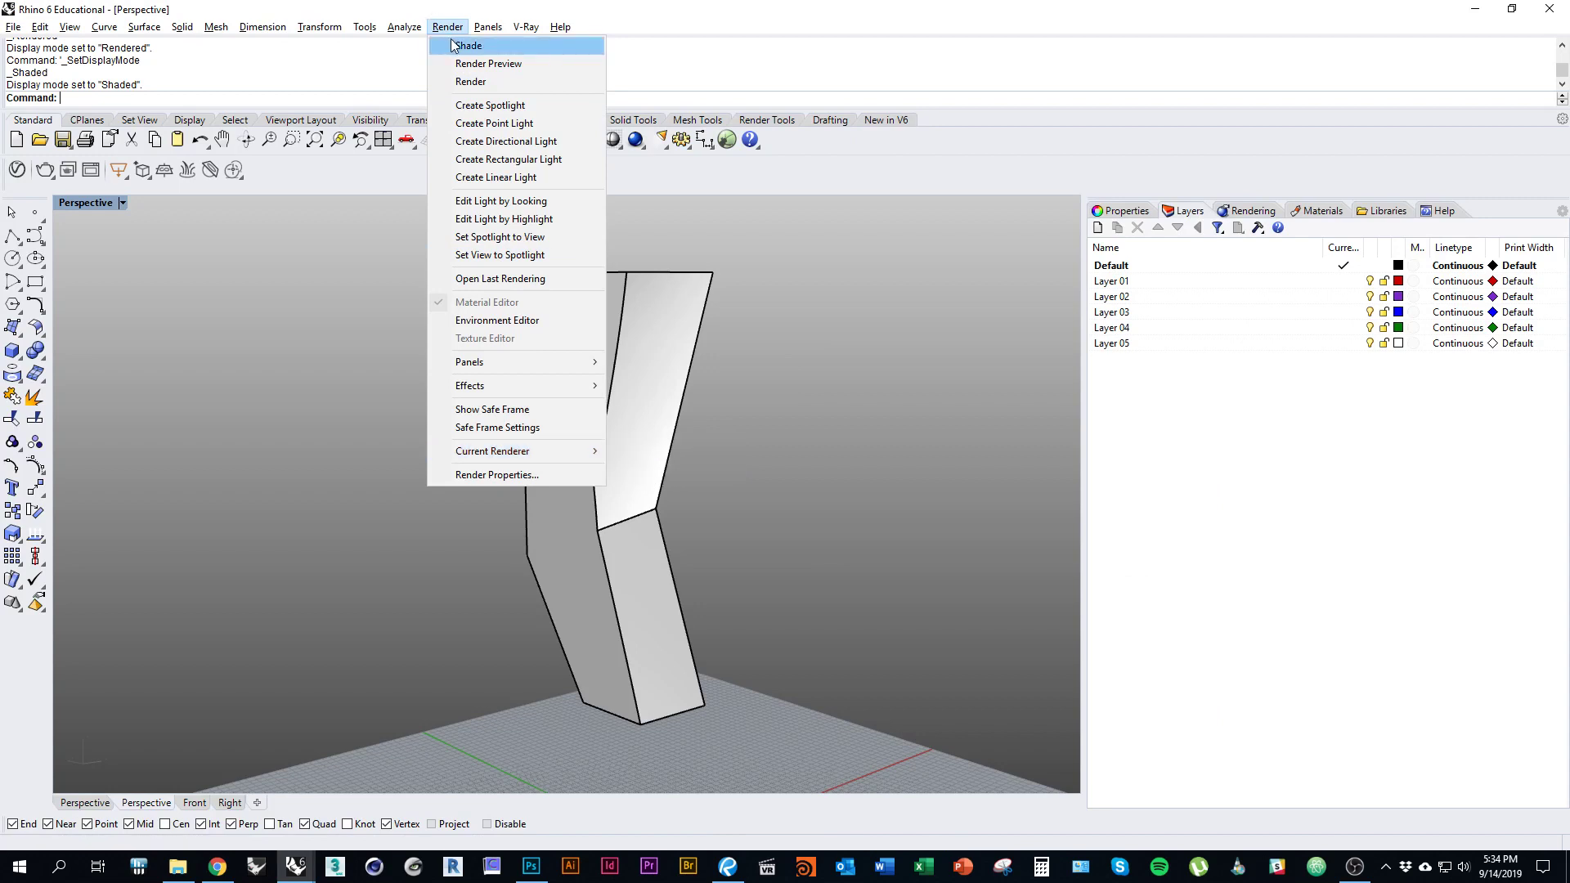
# Return to the guidebook in Chrome and look through its V-Ray instructions up to Step 3, Setup your View.
pyautogui.hotkey('alt', 'Tab')
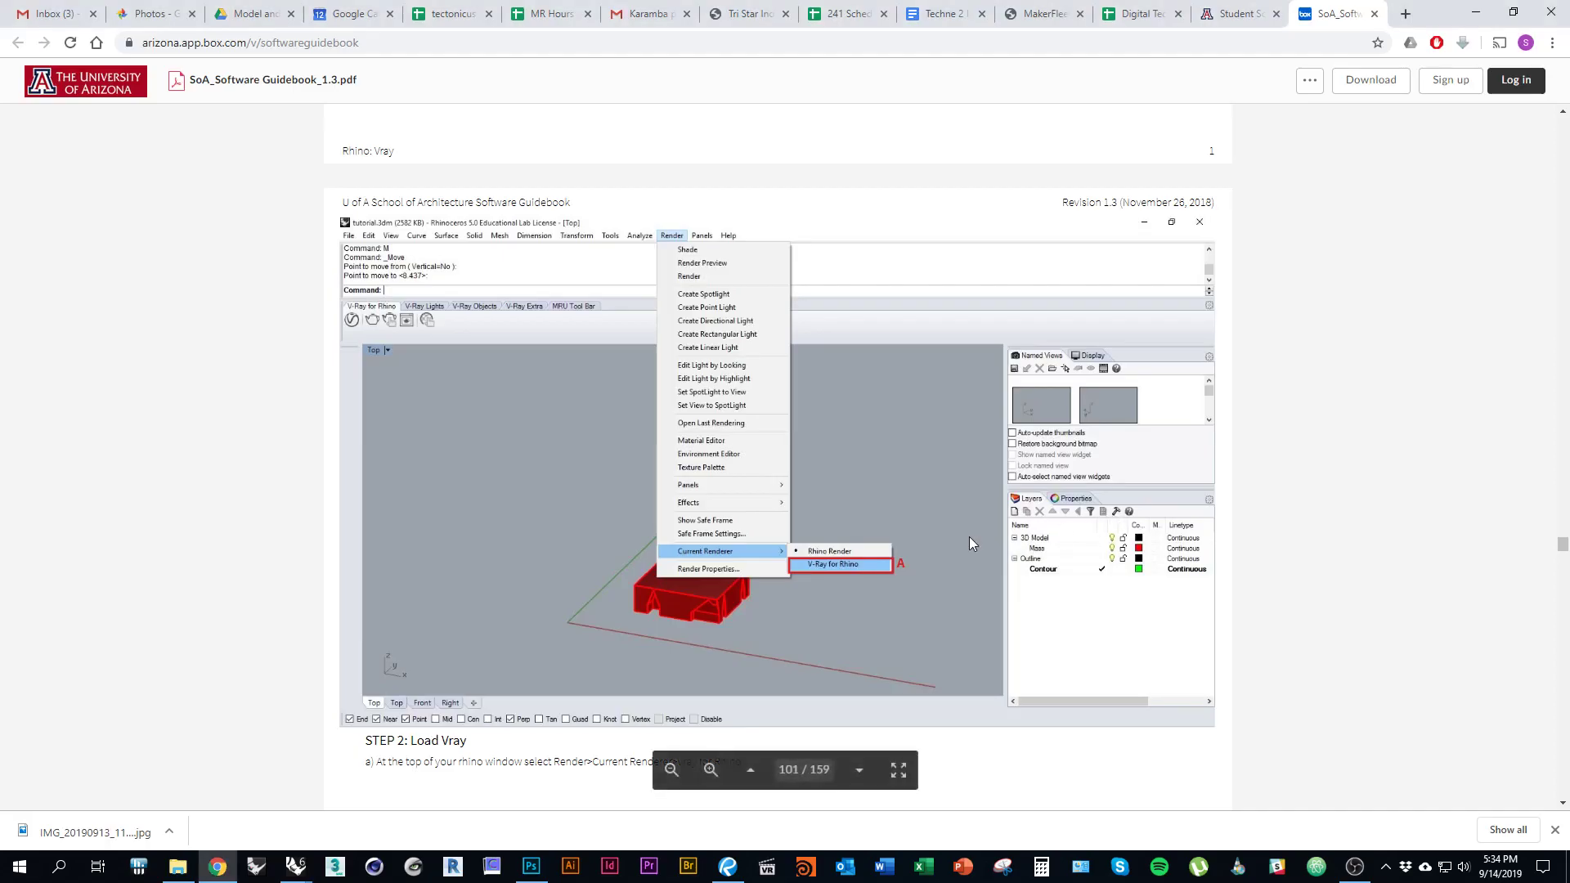
pyautogui.scroll(-10, 894, 538)
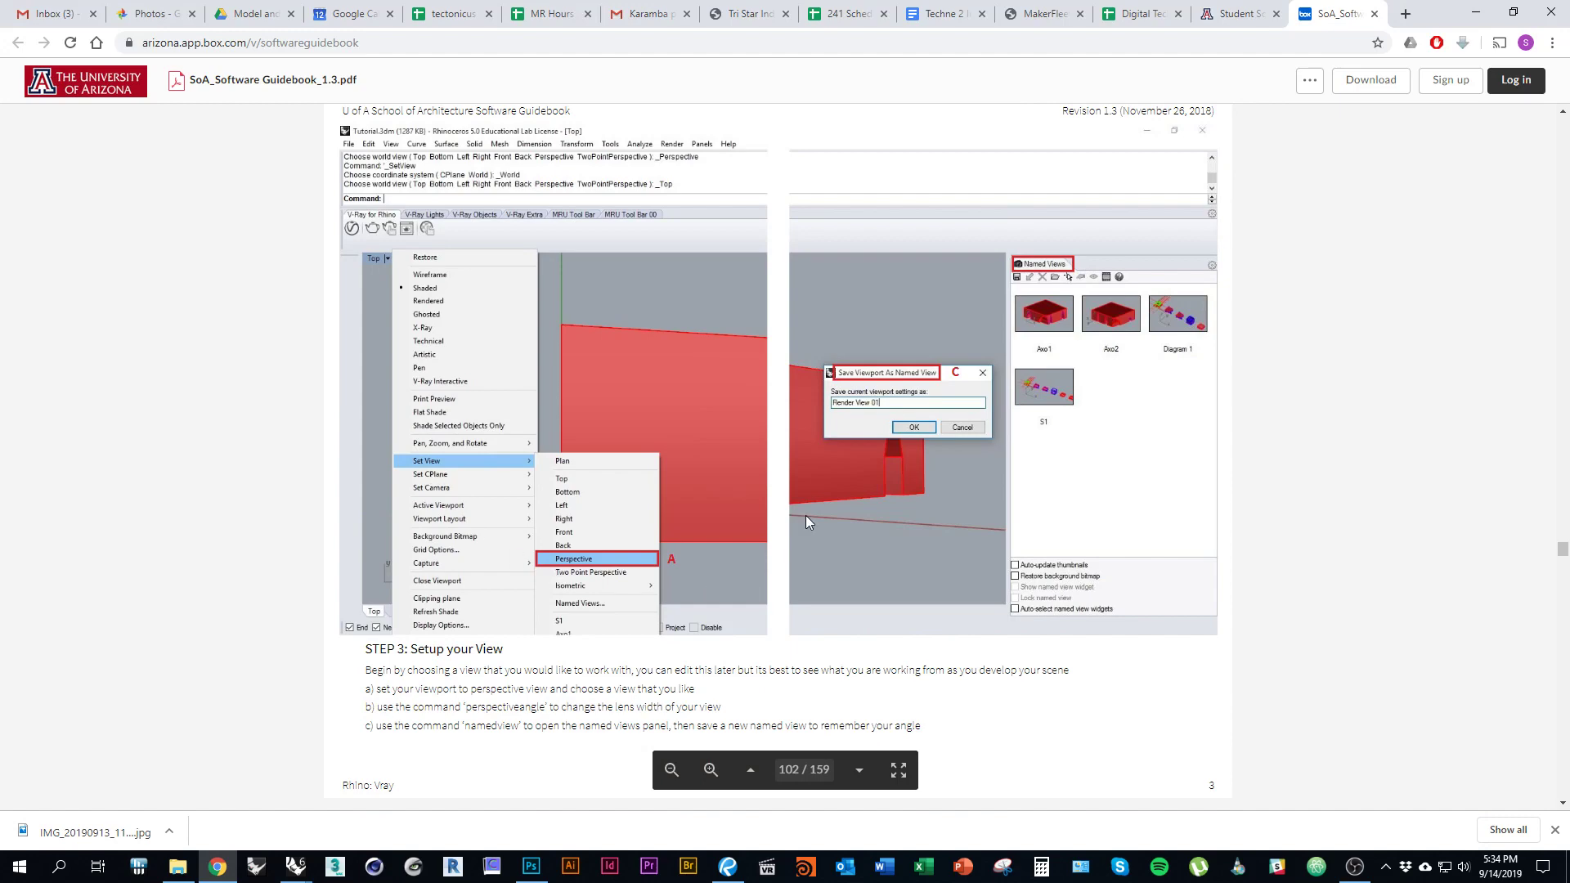
# Switch to Rhino and set the active viewport to the Perspective view.
pyautogui.hotkey('alt', 'Tab')
pyautogui.click(90, 203)
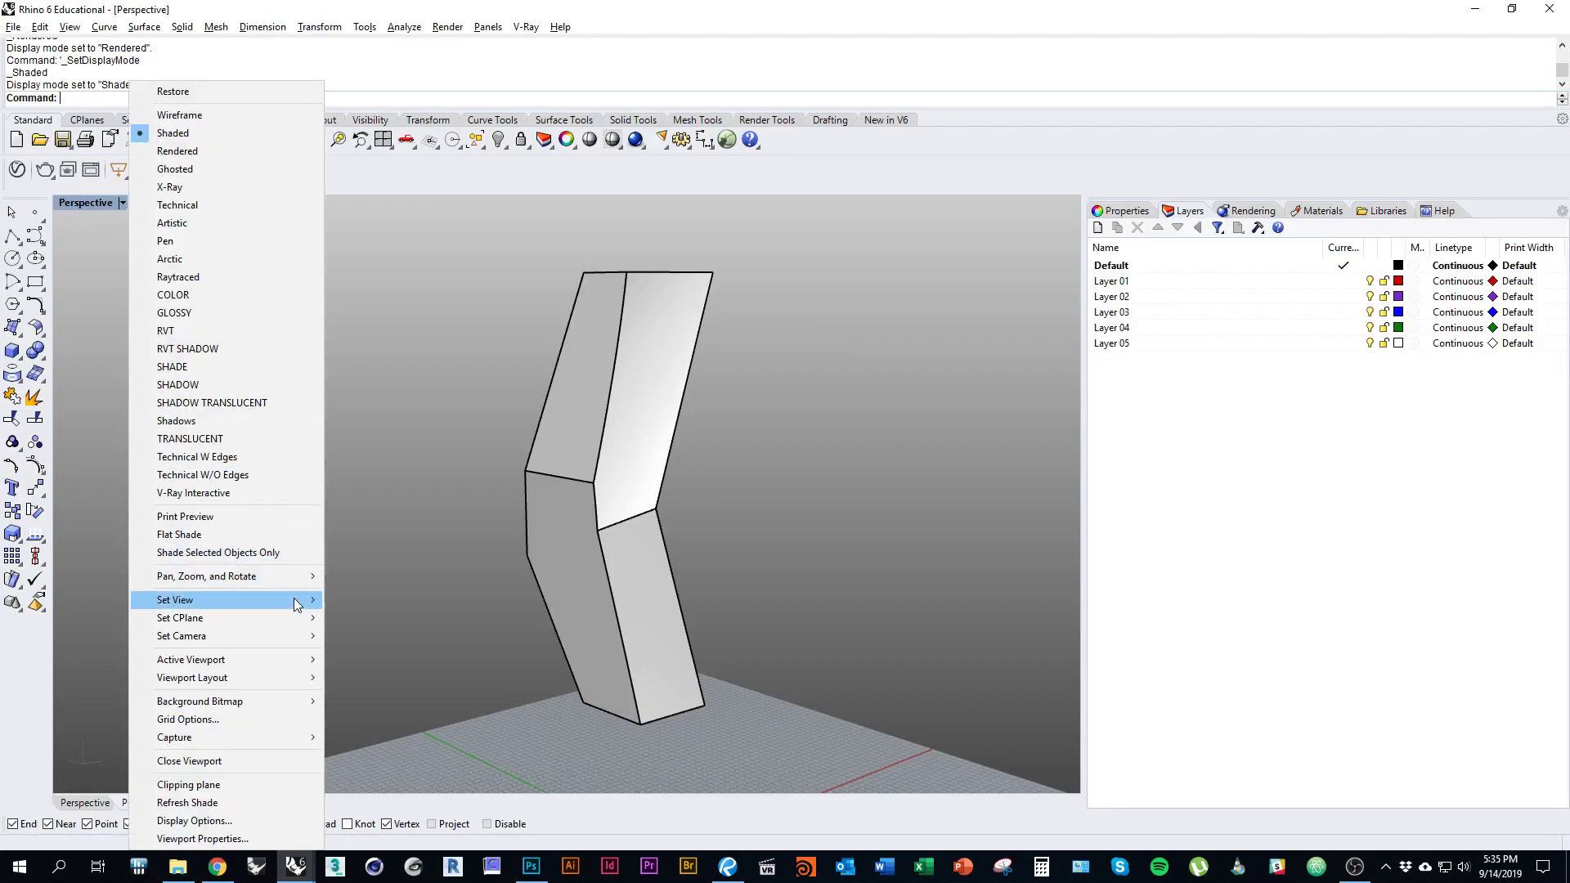
pyautogui.click(440, 725)
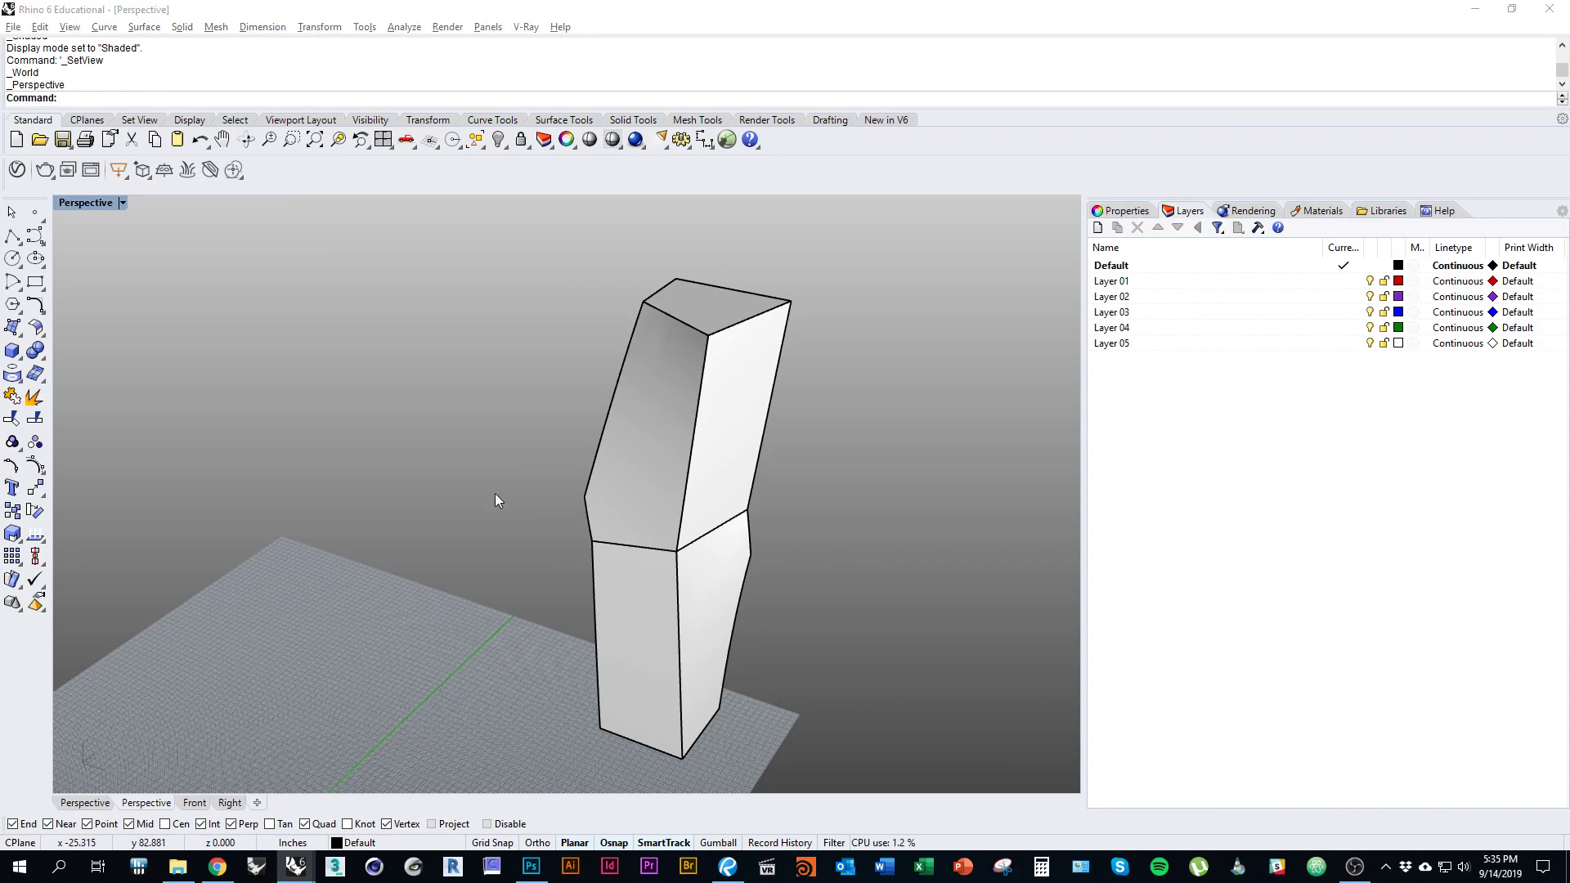
# Run PerspectiveAngle and set the viewport's field of view angle to 18.
pyautogui.click(270, 97)
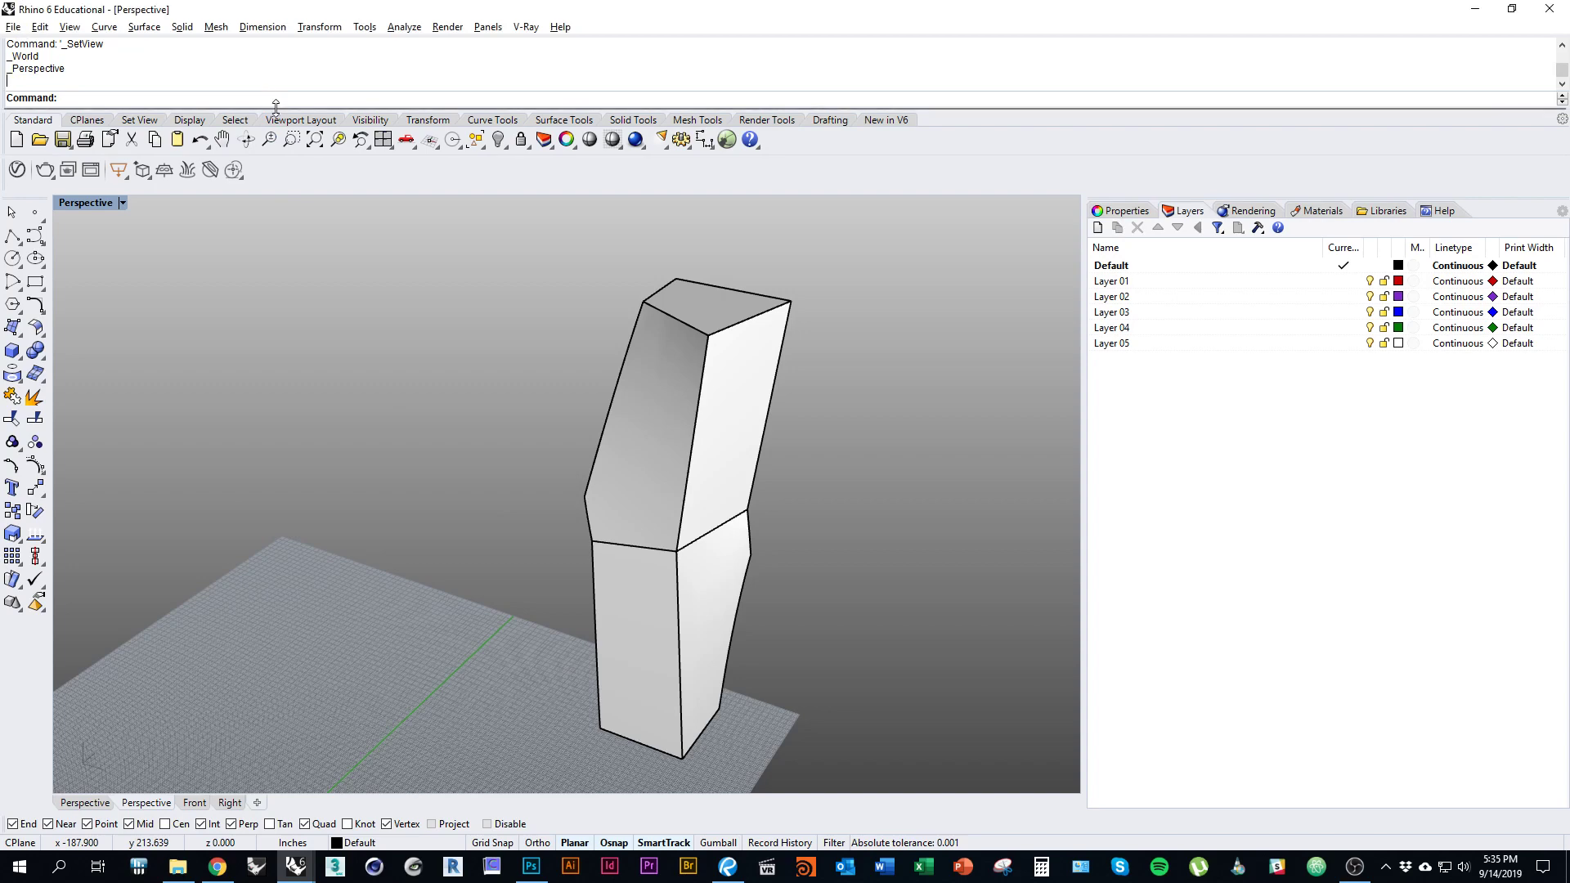
pyautogui.write('PerspectiveAngle')
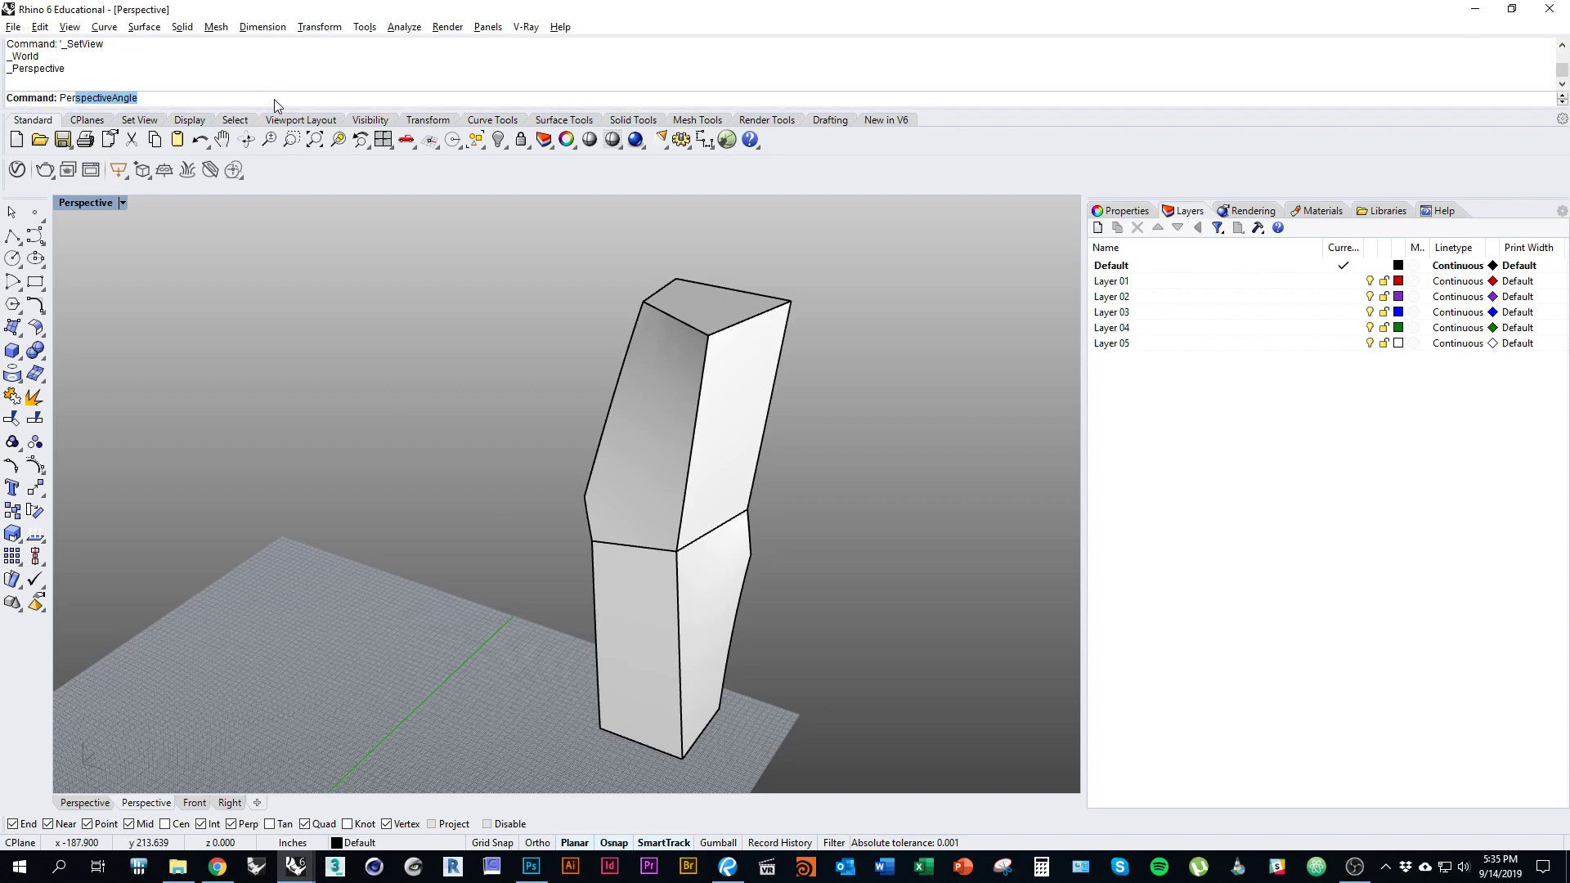
pyautogui.press('Return')
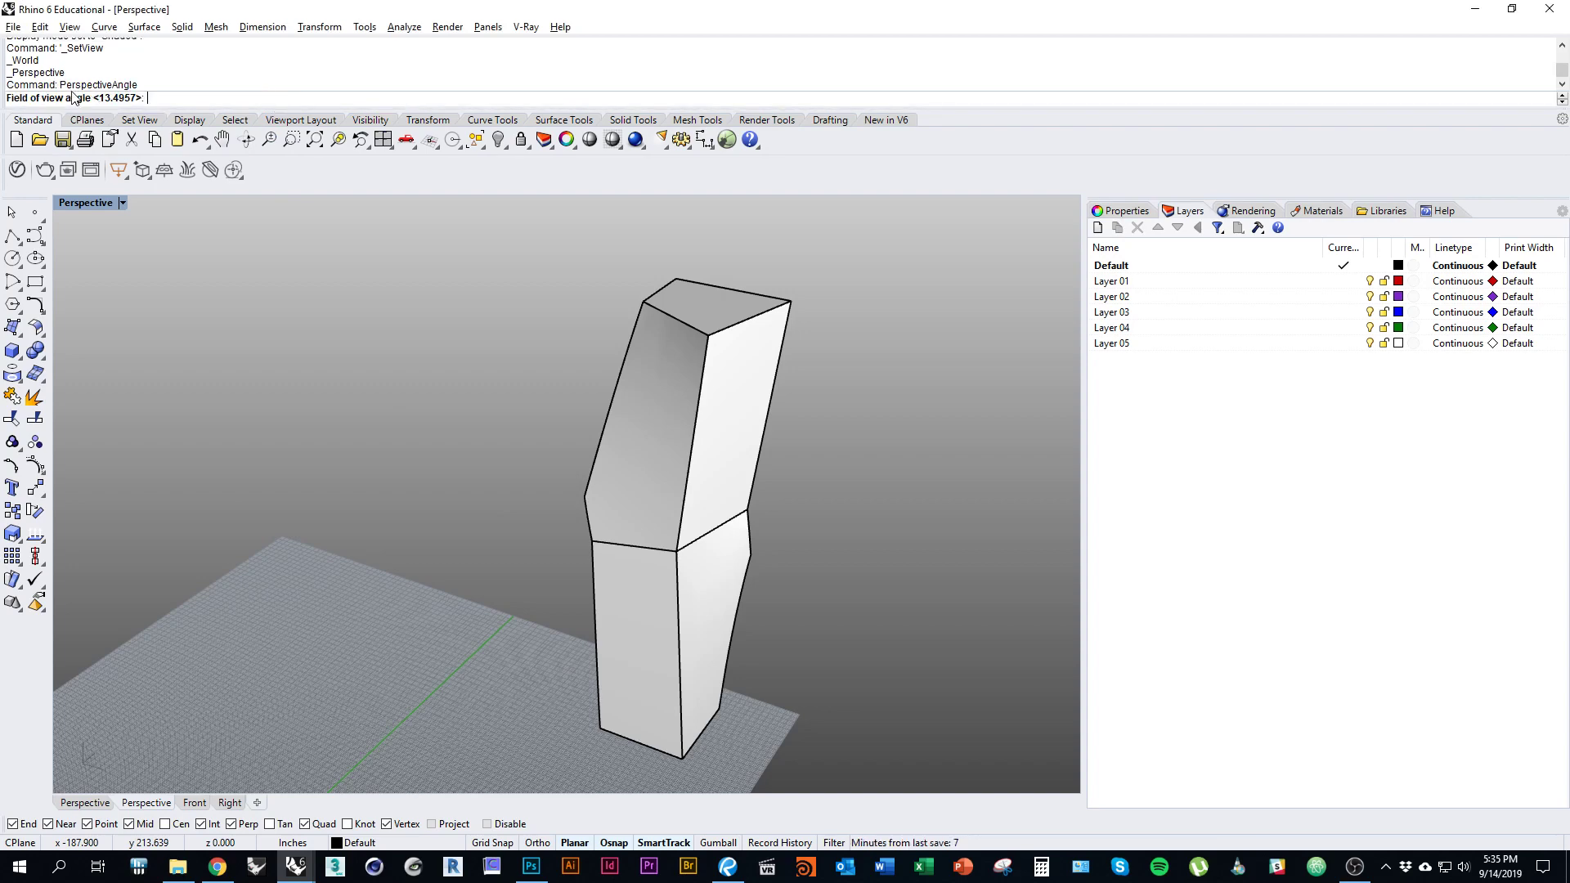
pyautogui.write('18')
pyautogui.press('Return')
# Frame the whole column from a low angle, dock the Named Views panel below Layers and save the view as Perspective.
pyautogui.moveTo(546, 492); pyautogui.dragTo(760, 480, button='right')
pyautogui.scroll(7, 605, 470)
pyautogui.moveTo(605, 470); pyautogui.dragTo(846, 484, button='right')
pyautogui.scroll(-4, 846, 484)
pyautogui.moveTo(797, 543); pyautogui.dragTo(774, 552, button='right')
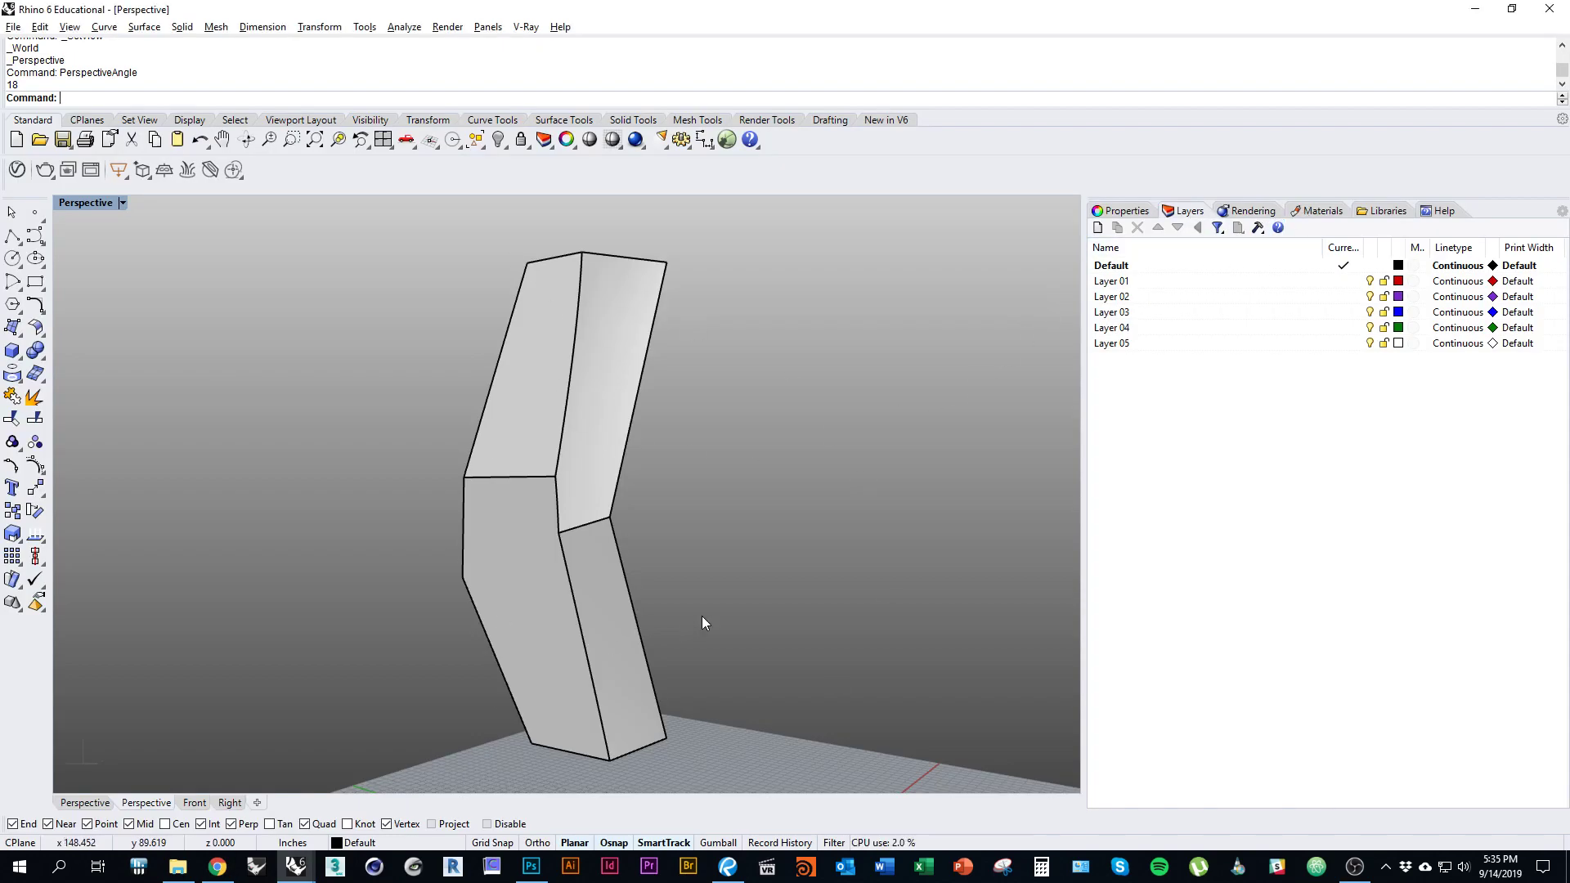
pyautogui.write('NamedViews')
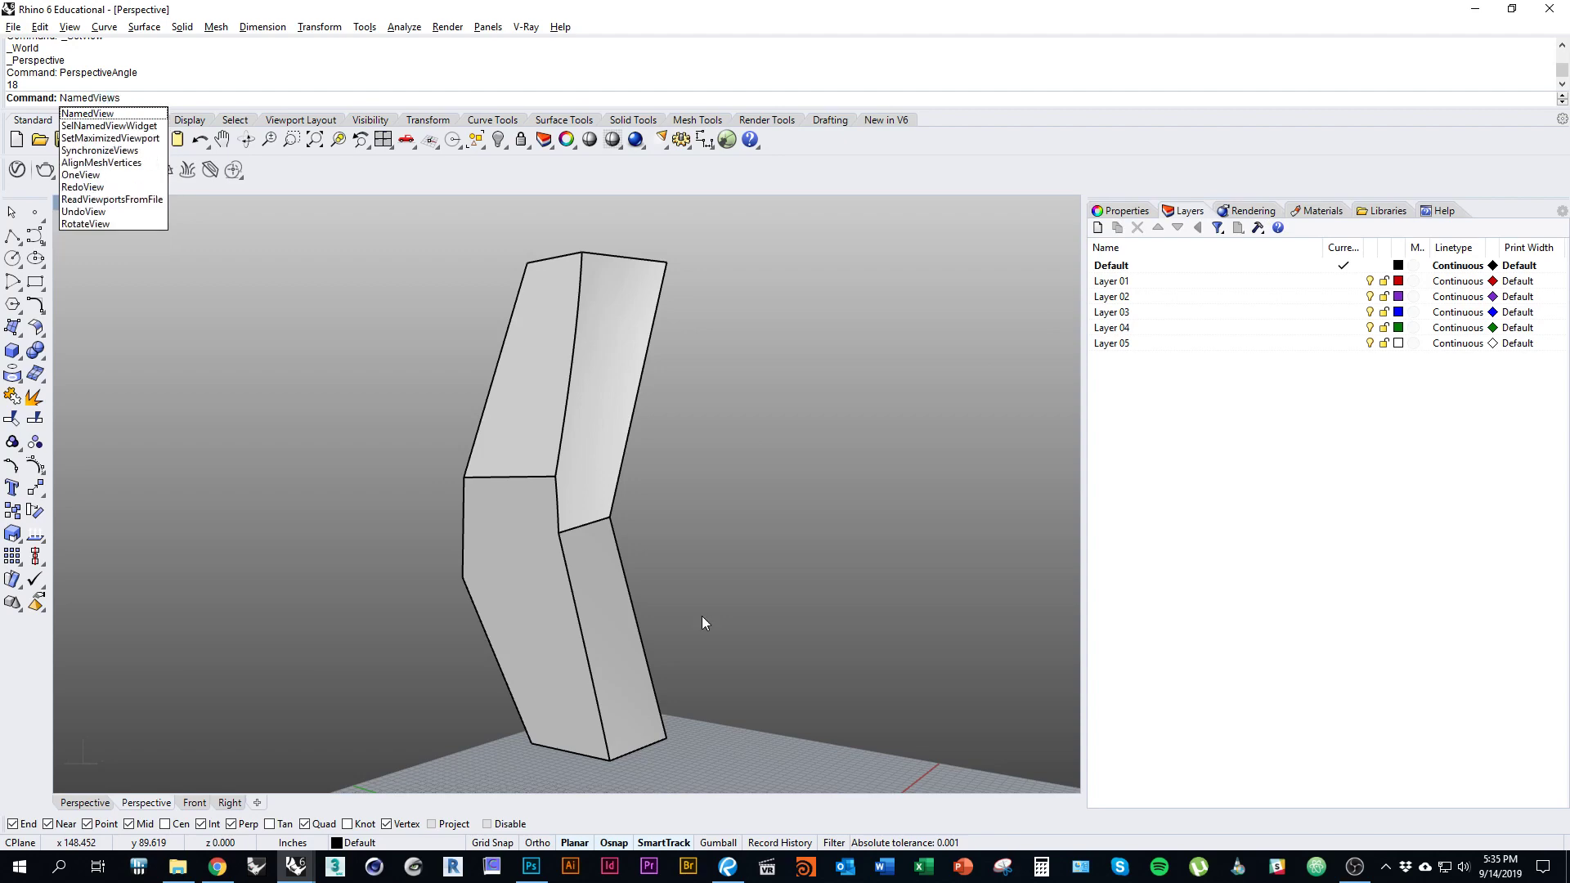
pyautogui.press('Return')
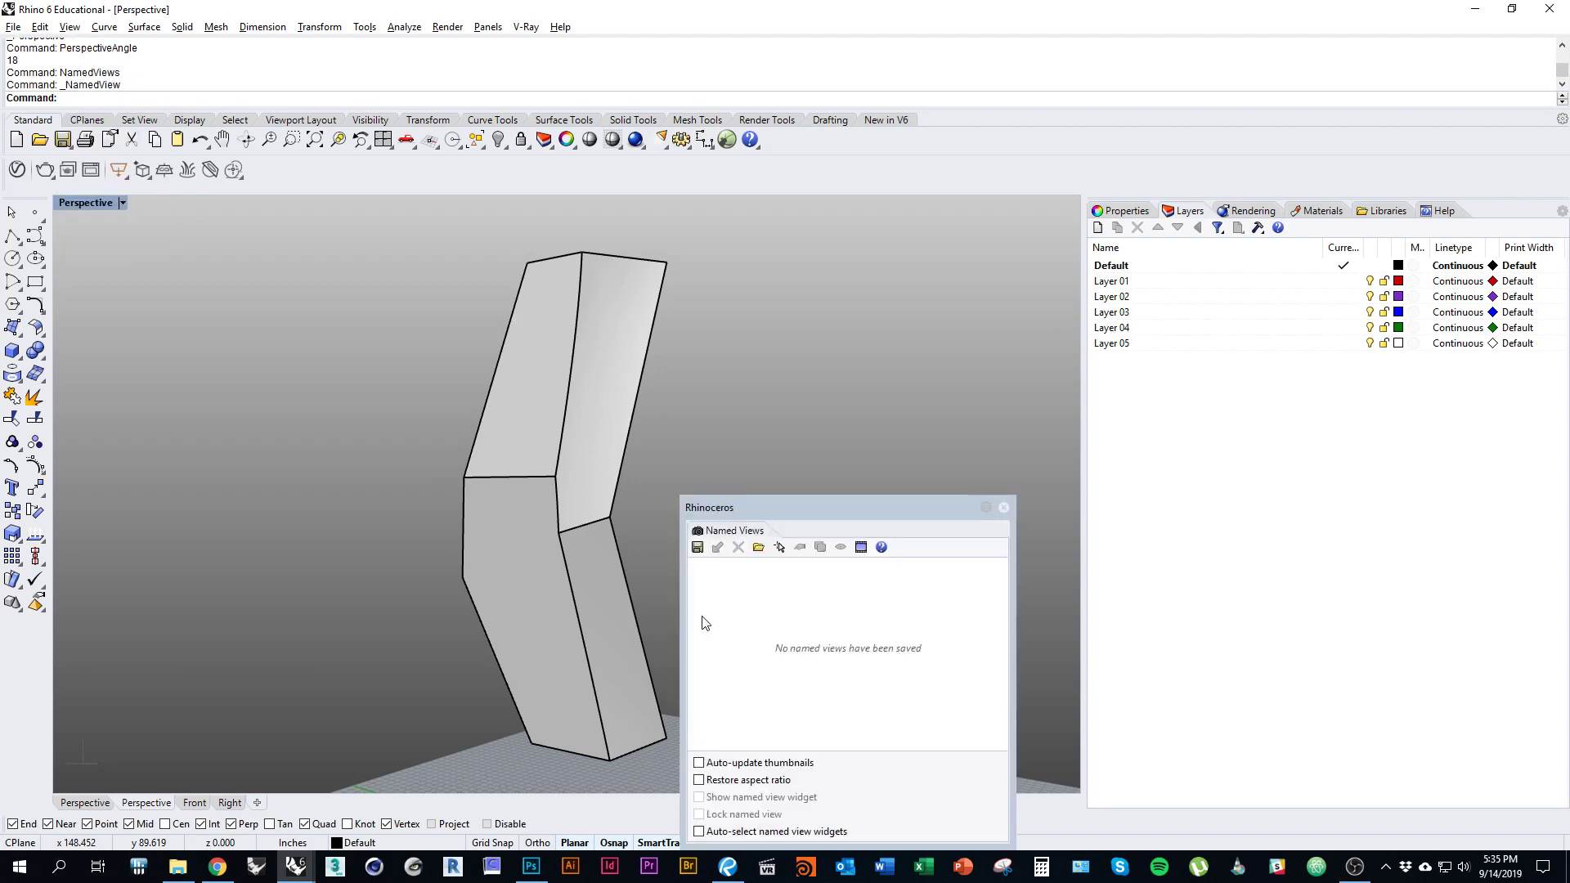
pyautogui.moveTo(756, 517); pyautogui.dragTo(1166, 757)
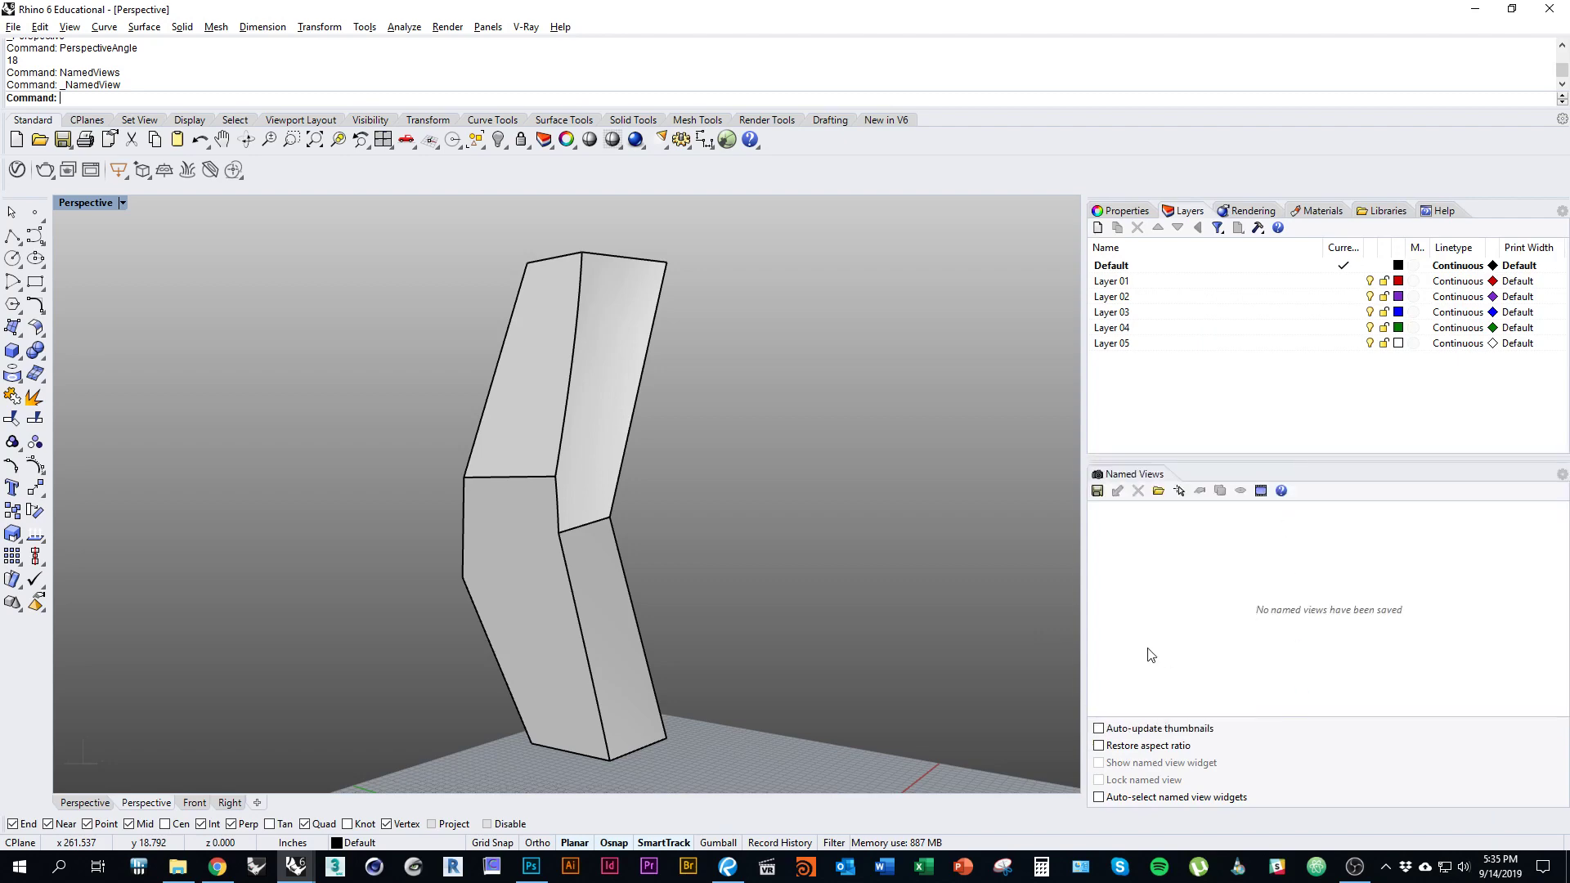
pyautogui.click(1098, 491)
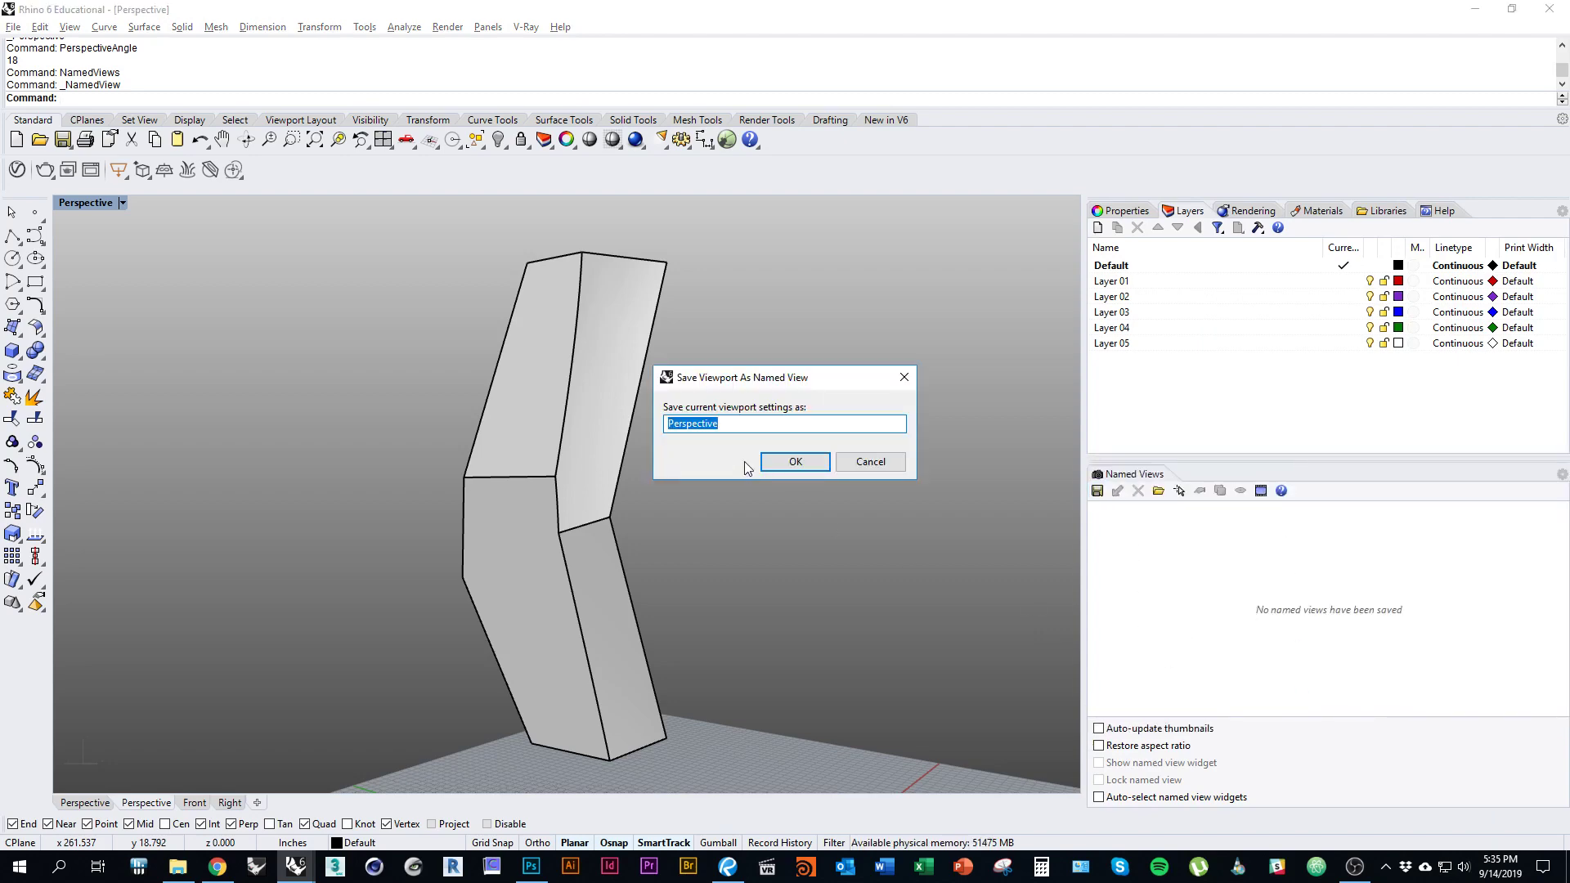
pyautogui.click(795, 461)
# Check Step 4, Set up your Vray options, in the guidebook in Chrome and return to Rhino.
pyautogui.hotkey('alt', 'Tab')
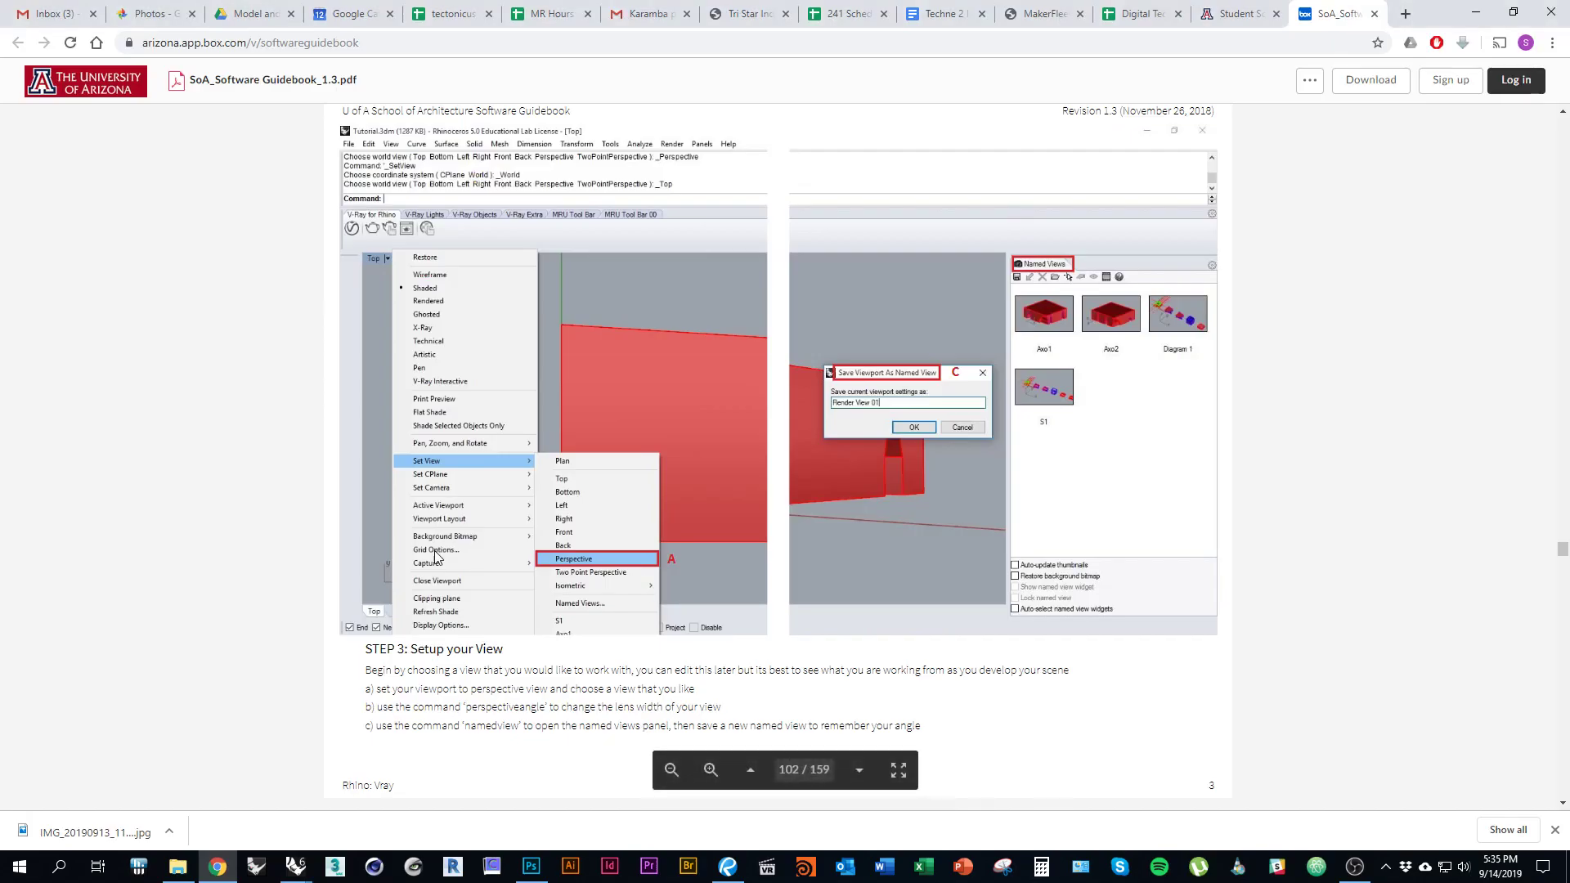
pyautogui.scroll(-7, 454, 515)
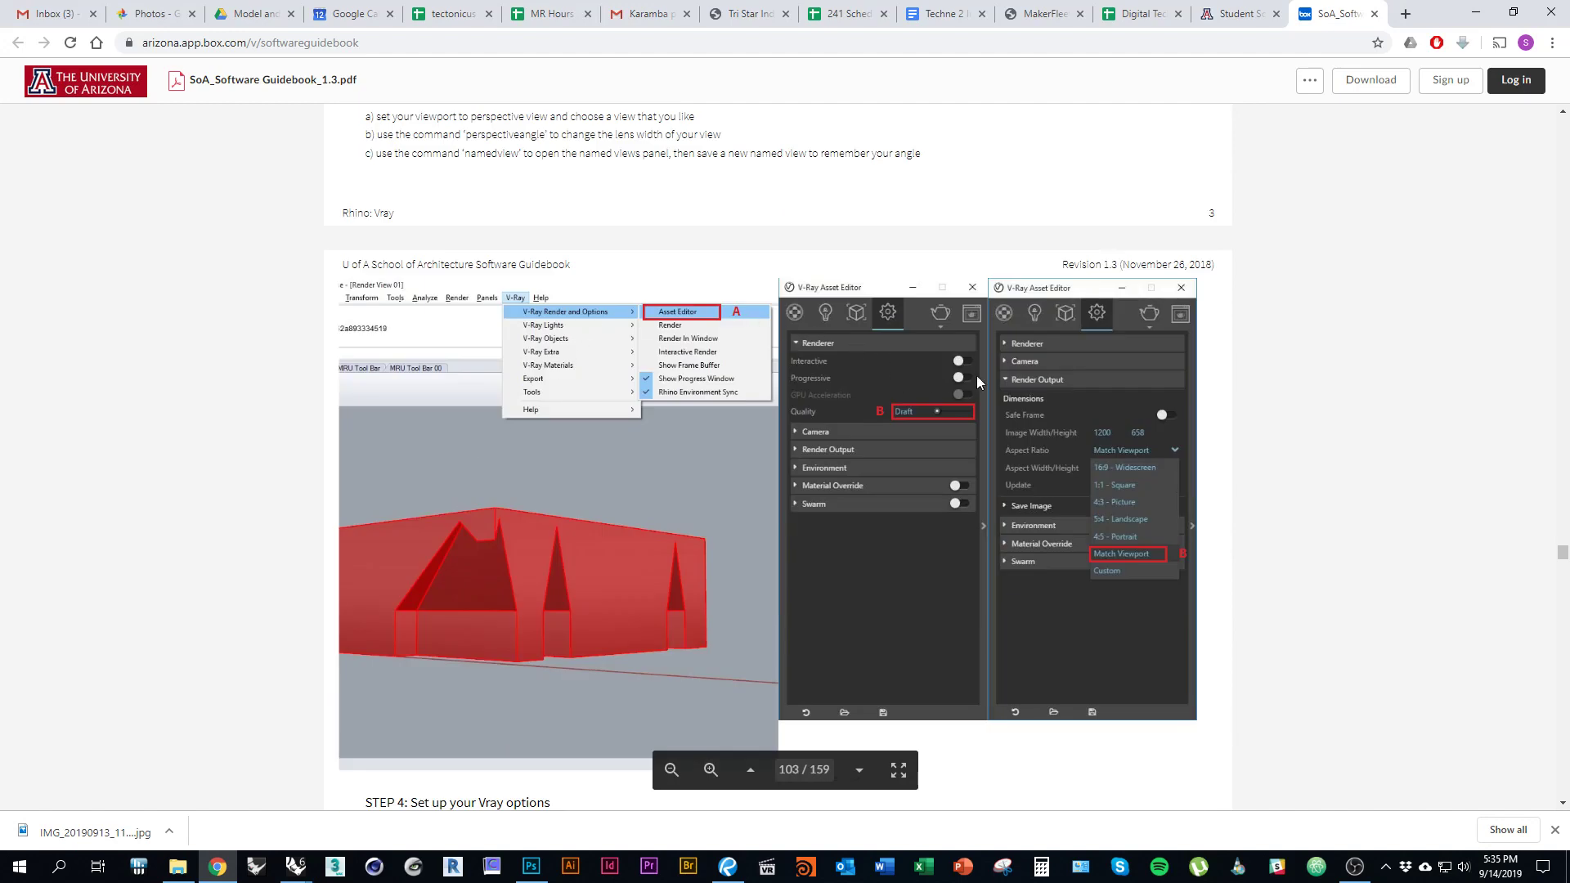
pyautogui.hotkey('alt', 'Tab')
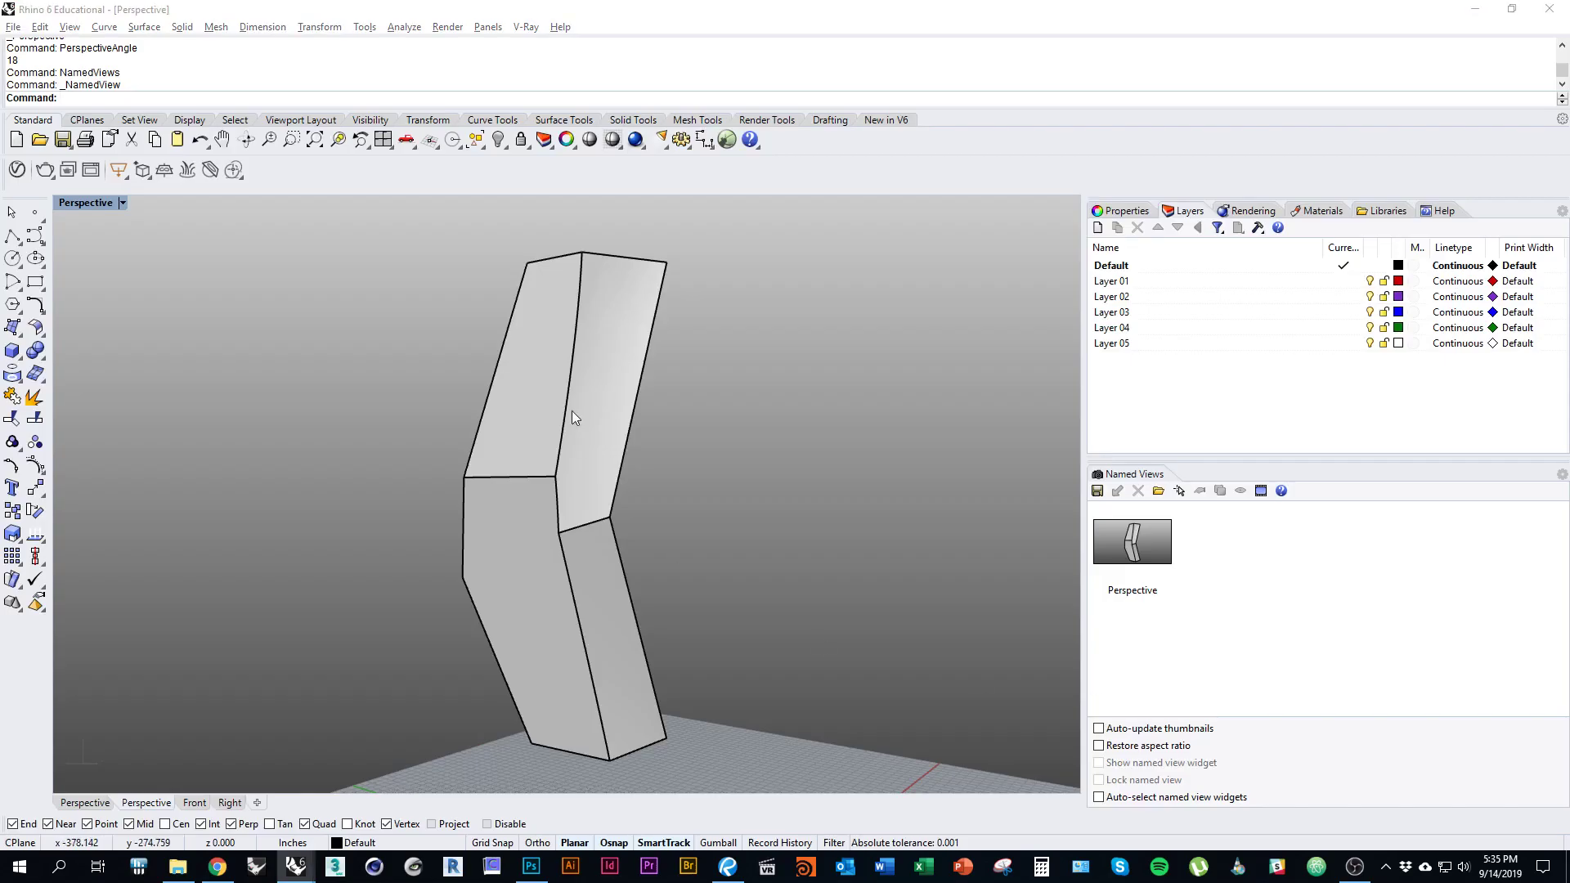
# Open the V-Ray Asset Editor, hide its advanced settings pane and collapse the Renderer and Environment sections.
pyautogui.click(526, 27)
pyautogui.click(550, 46)
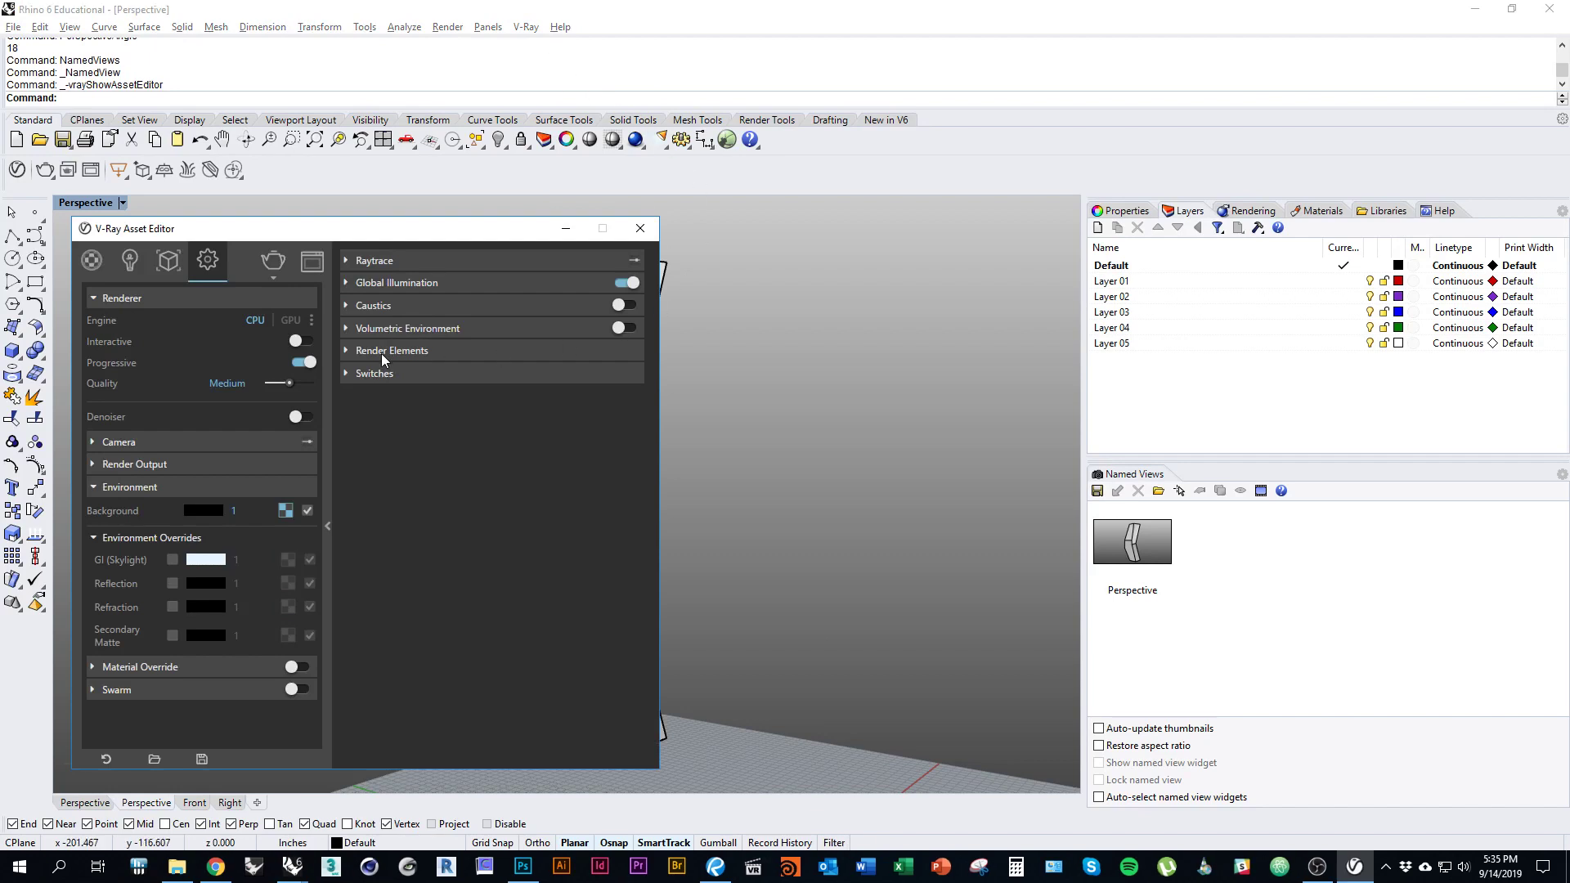
pyautogui.click(577, 522)
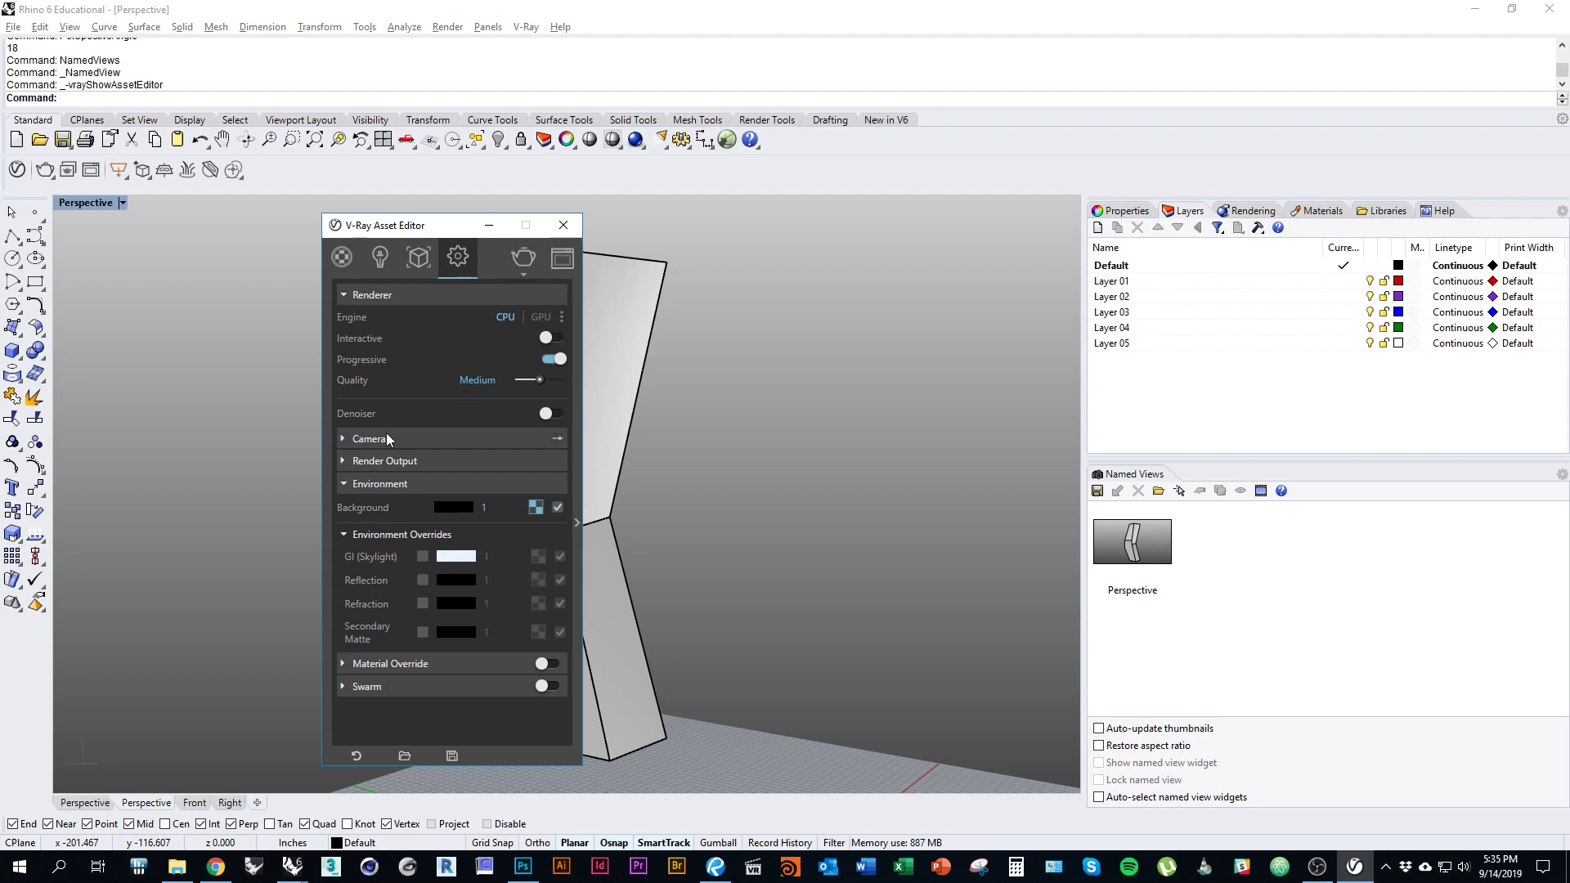
pyautogui.click(368, 296)
pyautogui.click(396, 364)
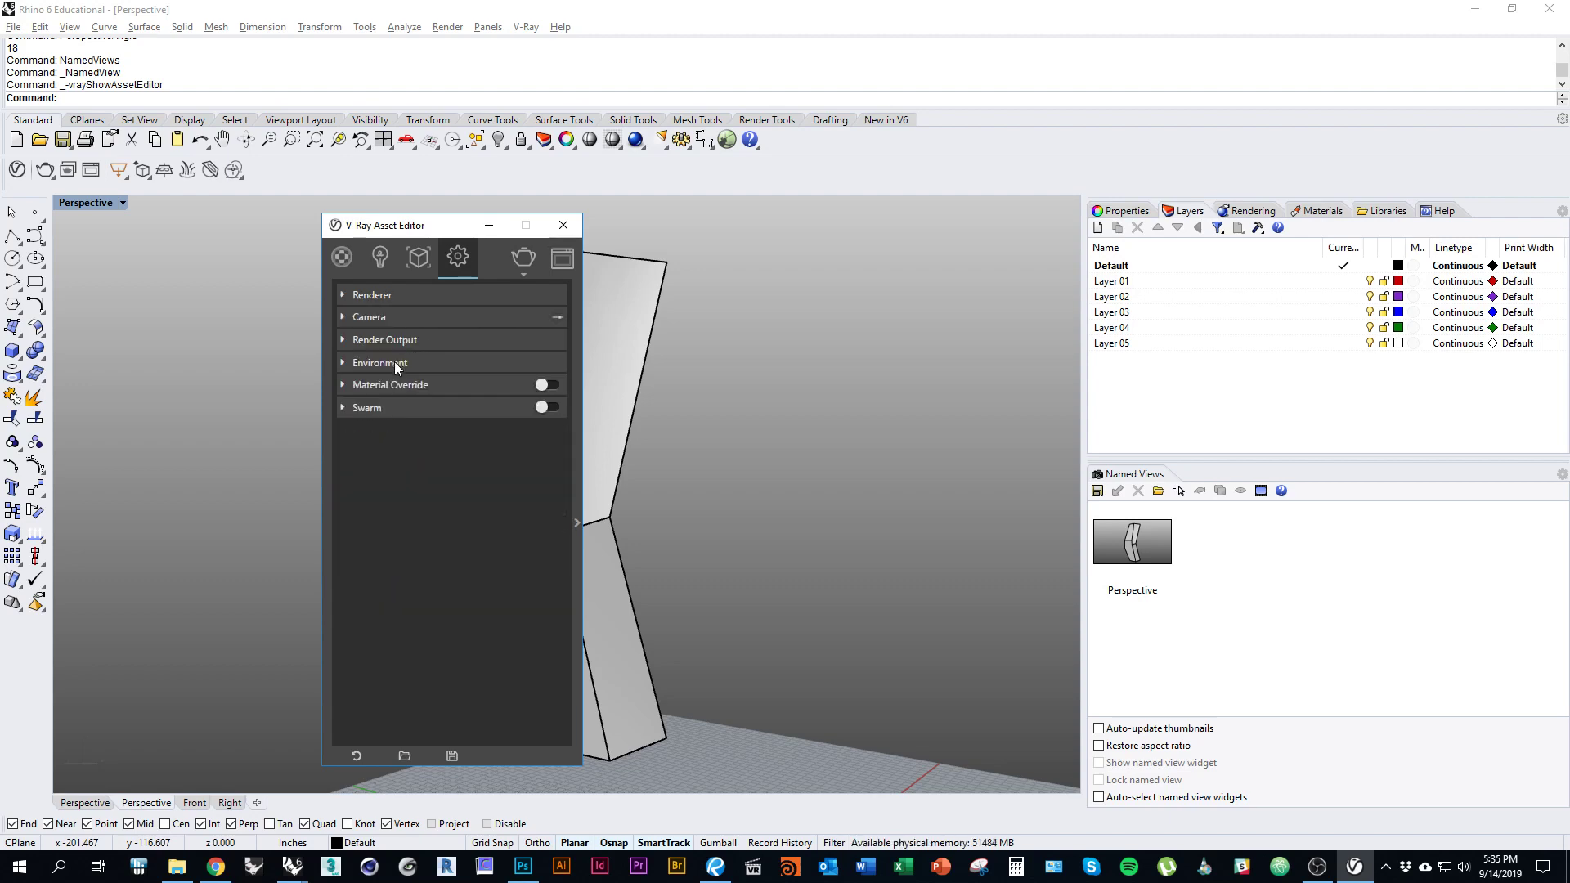
# In the Render Output settings, set the aspect ratio to Match Viewport and turn on Safe Frame.
pyautogui.click(381, 340)
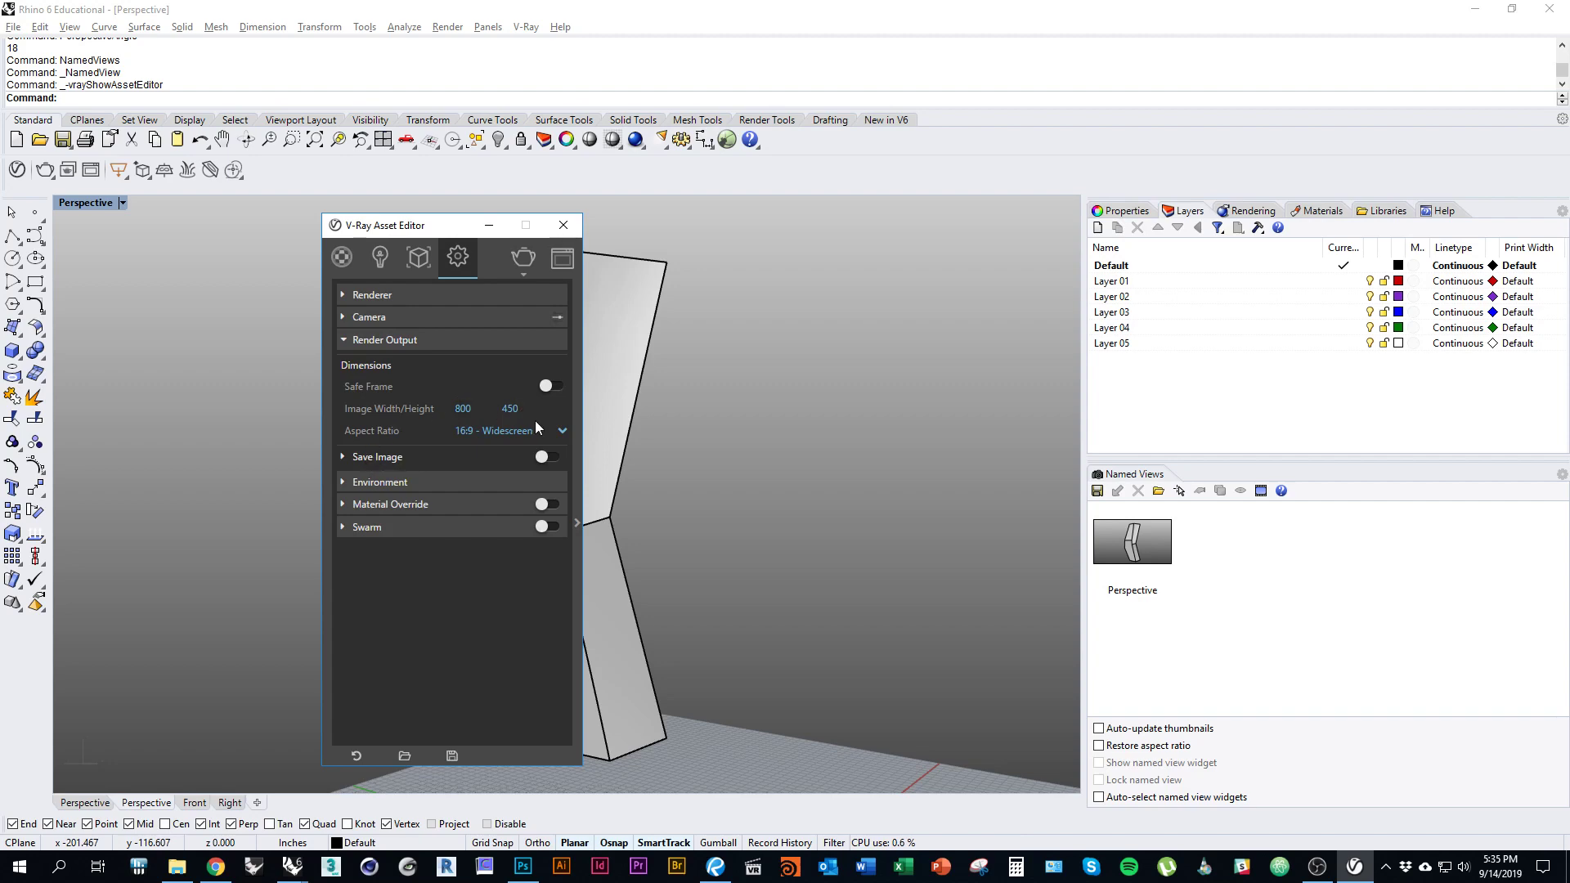
pyautogui.click(504, 429)
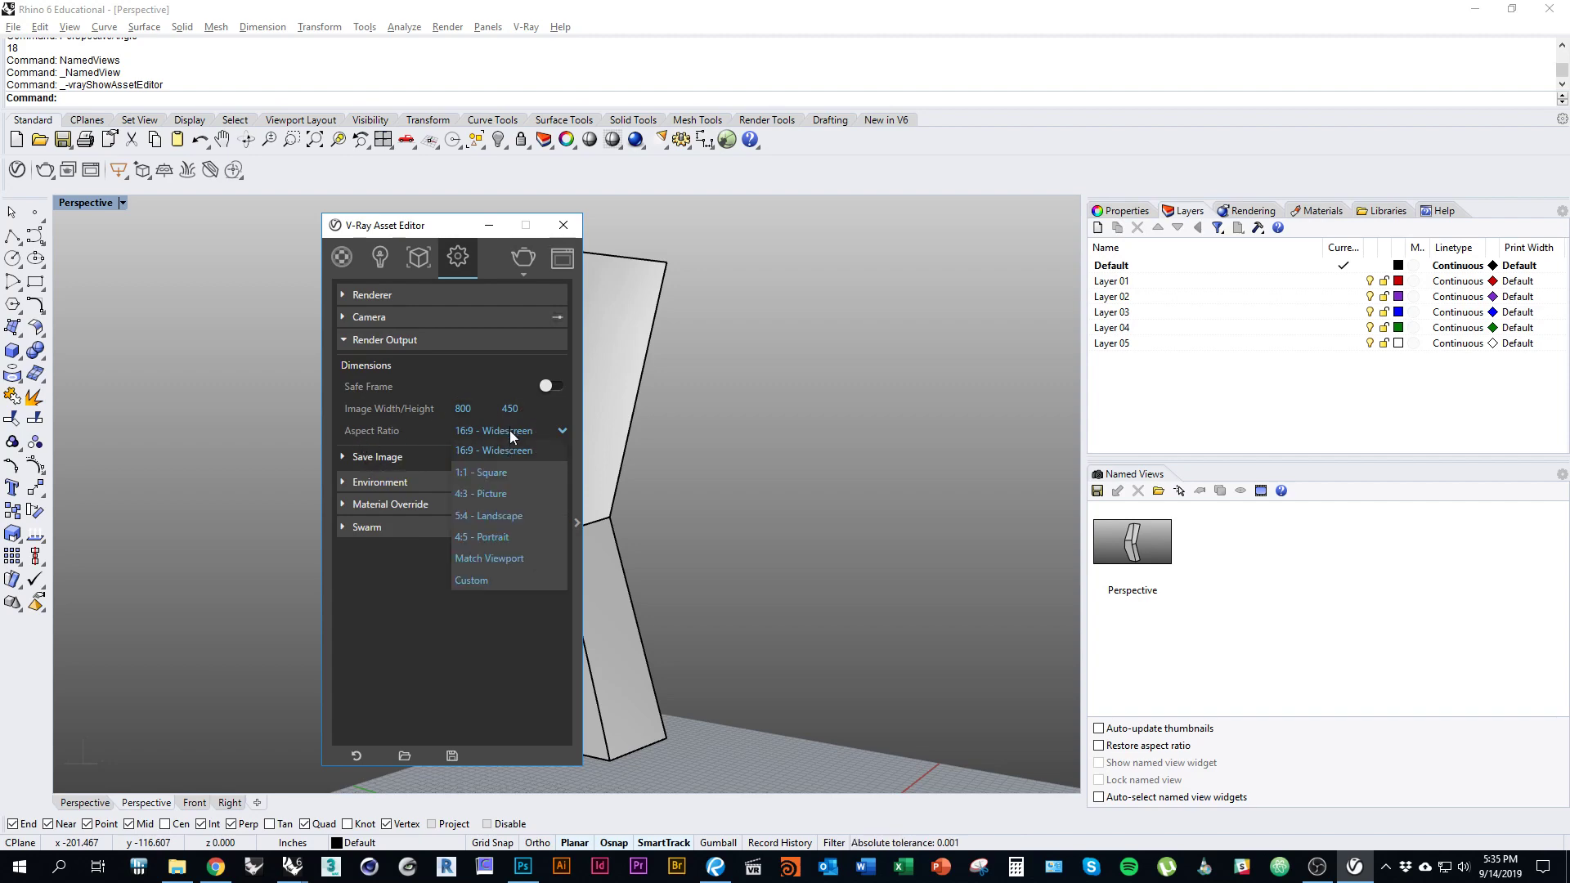
pyautogui.click(502, 561)
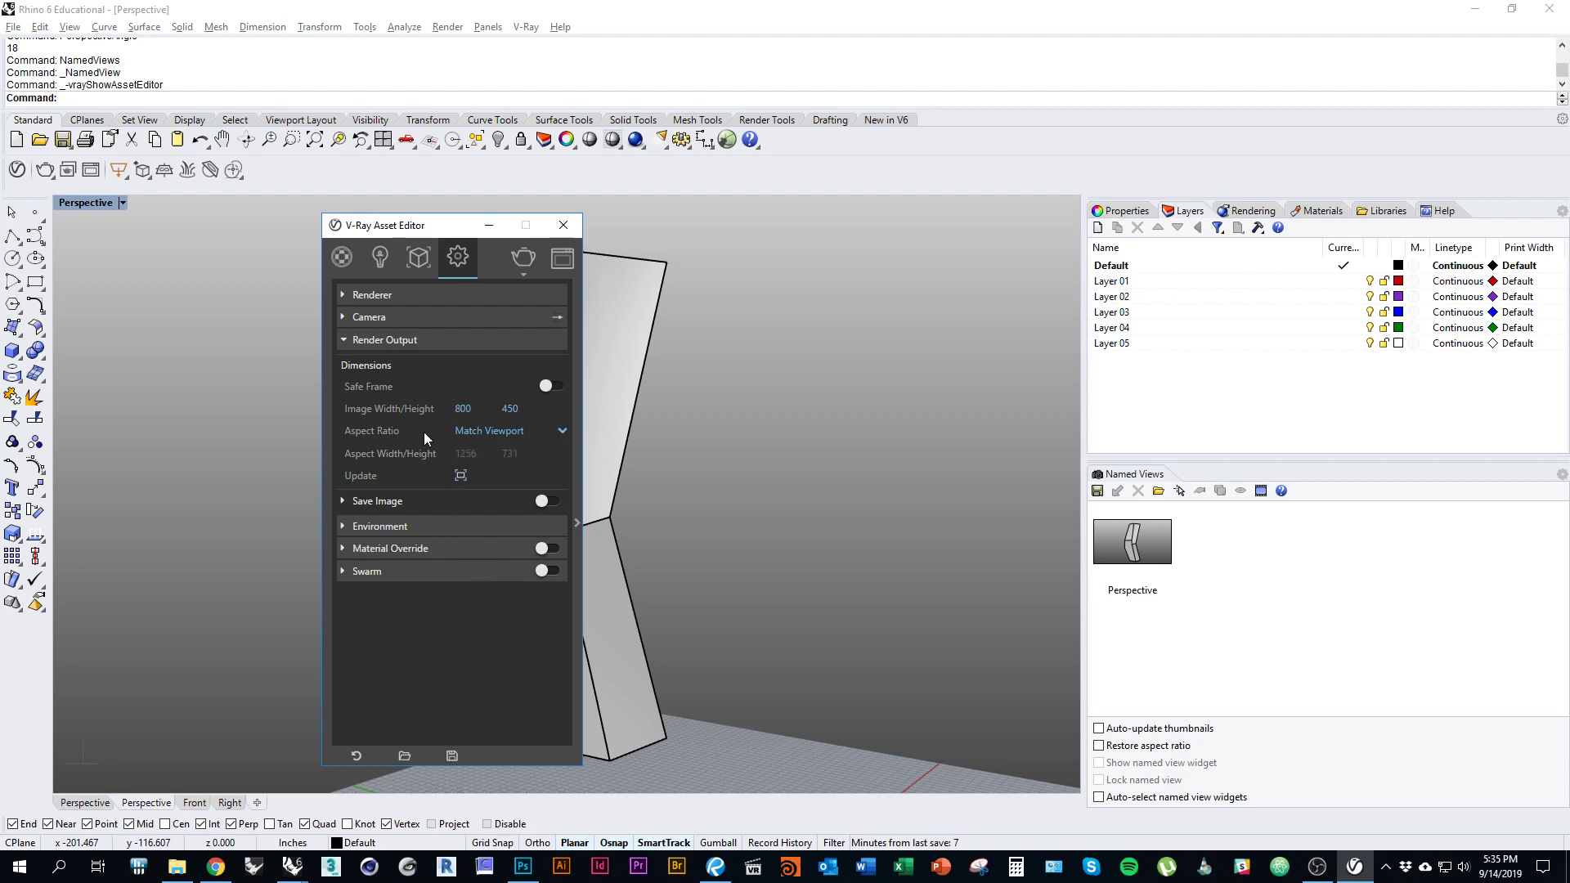
pyautogui.click(547, 386)
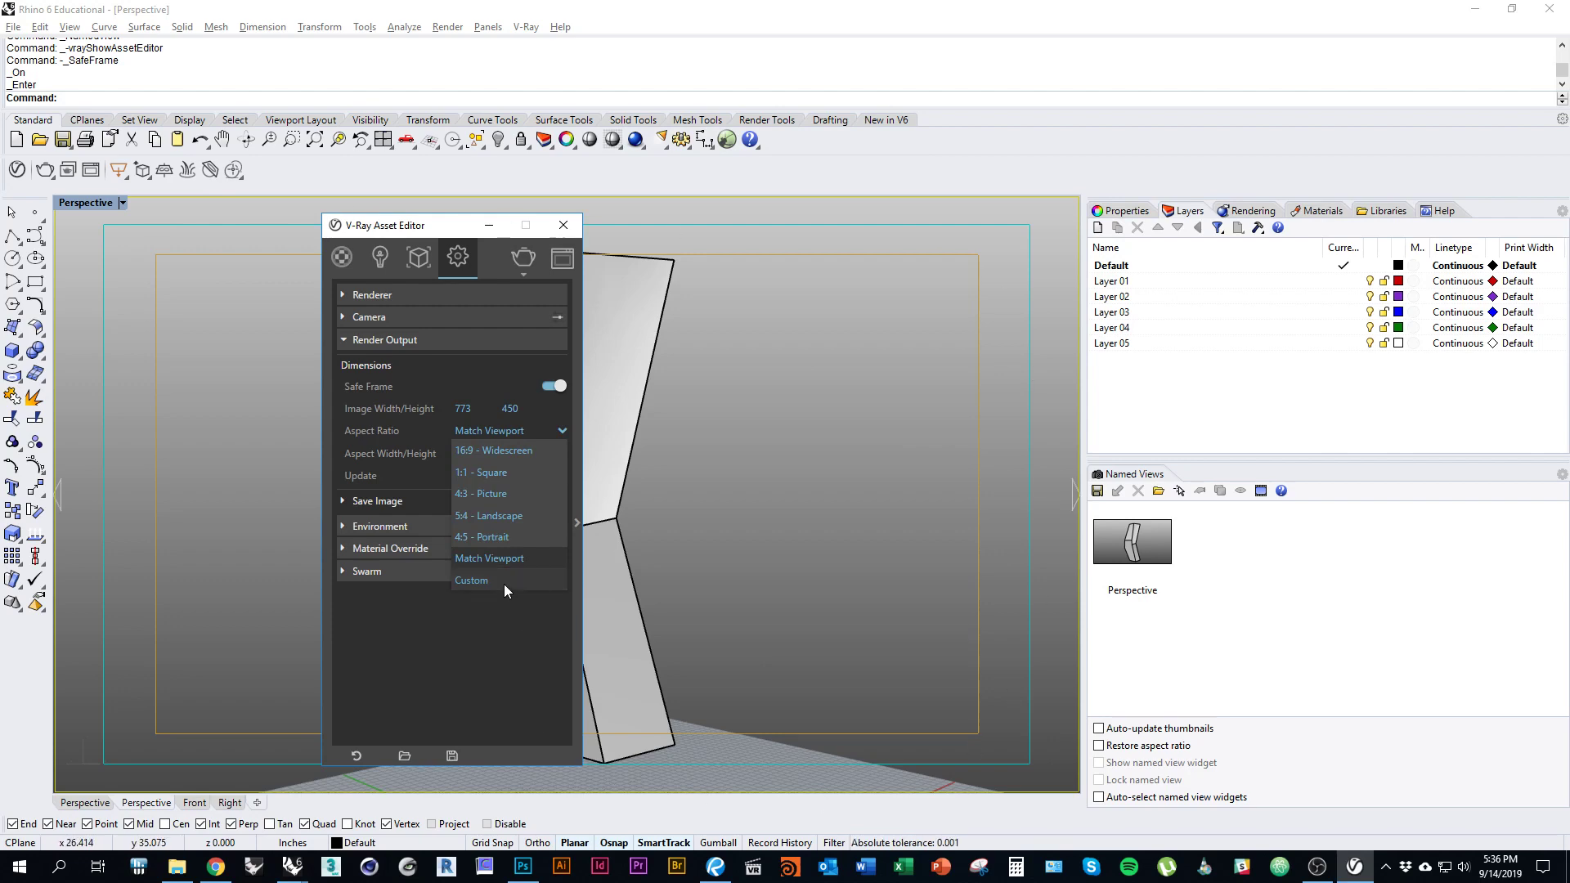
# Change the render output's aspect ratio to Custom with an image size of 2550 by 1484, and collapse Render Output.
pyautogui.click(471, 580)
pyautogui.click(463, 408)
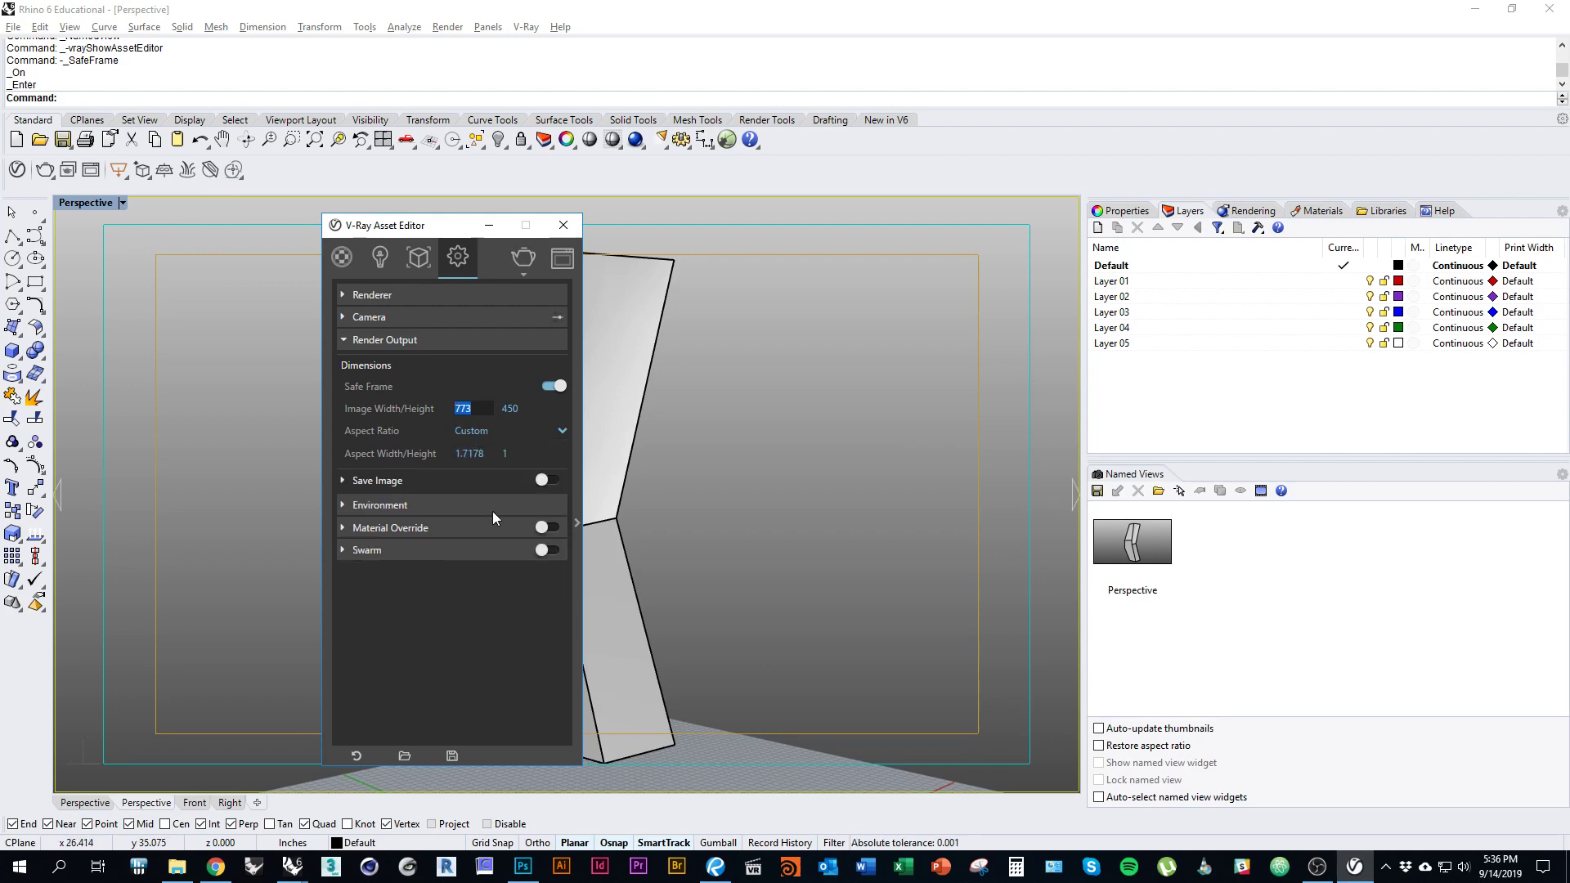
pyautogui.write('2550')
pyautogui.press('Tab')
pyautogui.write('1484')
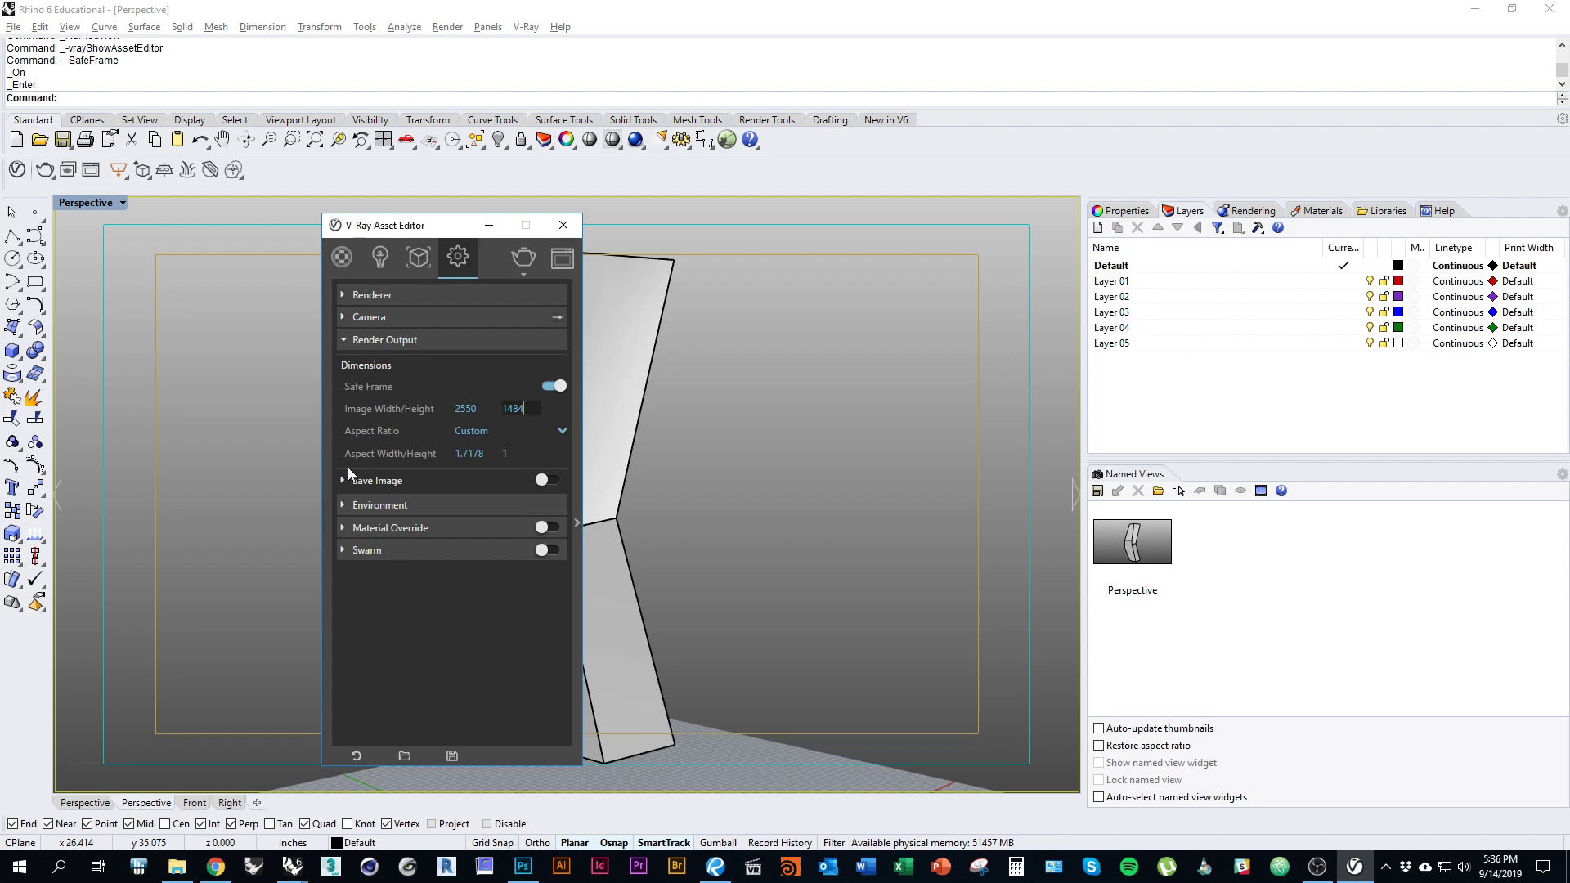
pyautogui.click(395, 342)
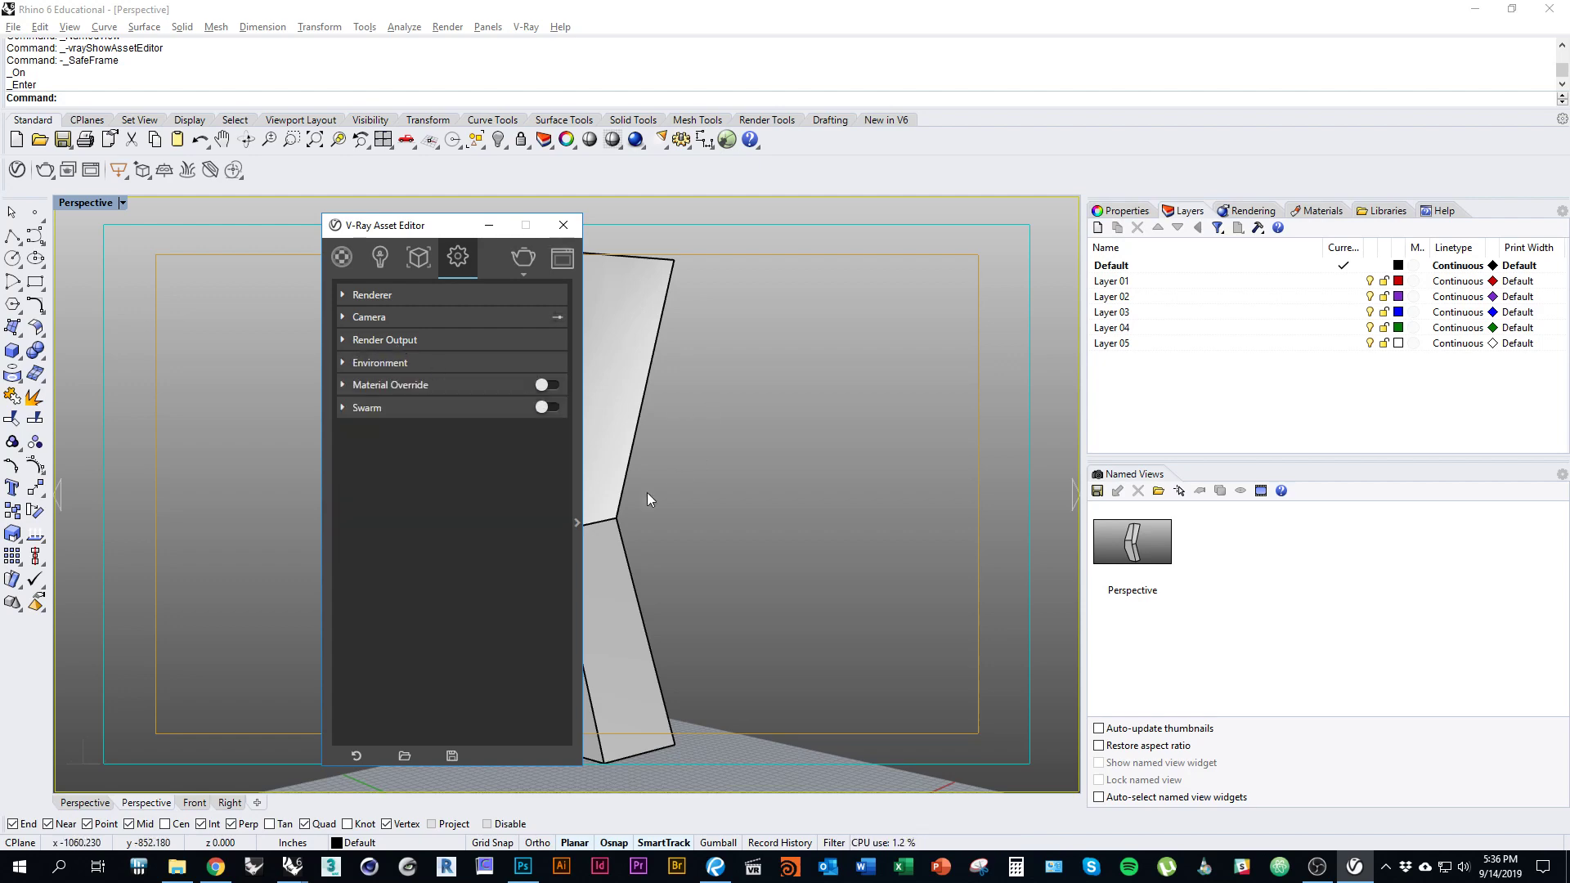
# Read Step 5, Set up Sunlight, in the guidebook in Chrome and return to Rhino.
pyautogui.click(616, 512)
pyautogui.hotkey('alt', 'Tab')
pyautogui.hotkey('alt', 'Tab')
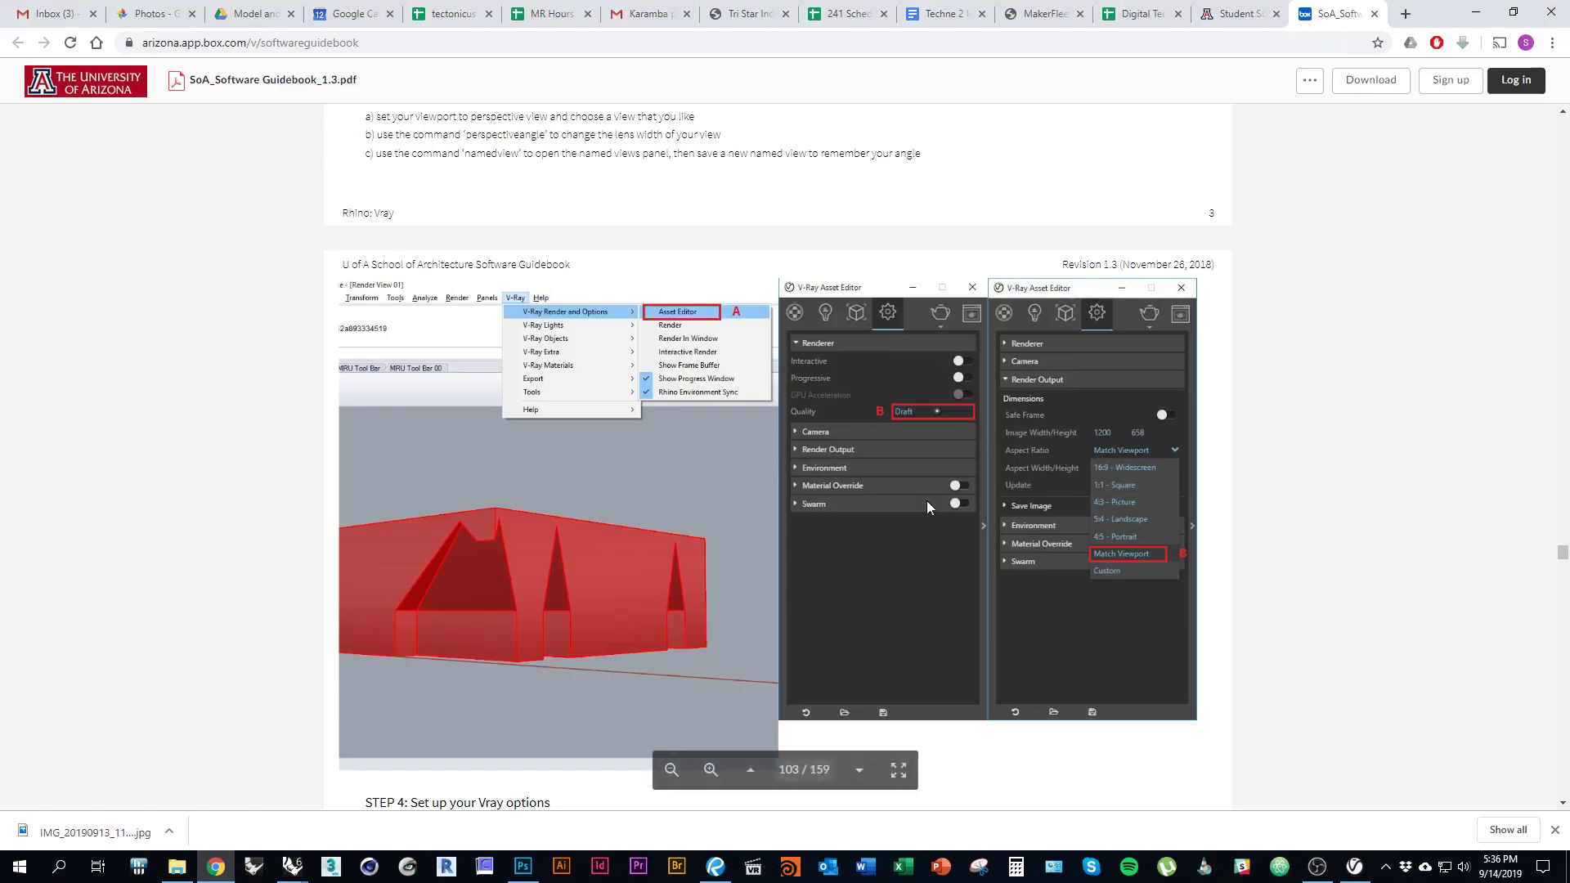
pyautogui.scroll(-8, 971, 572)
pyautogui.scroll(-1, 974, 580)
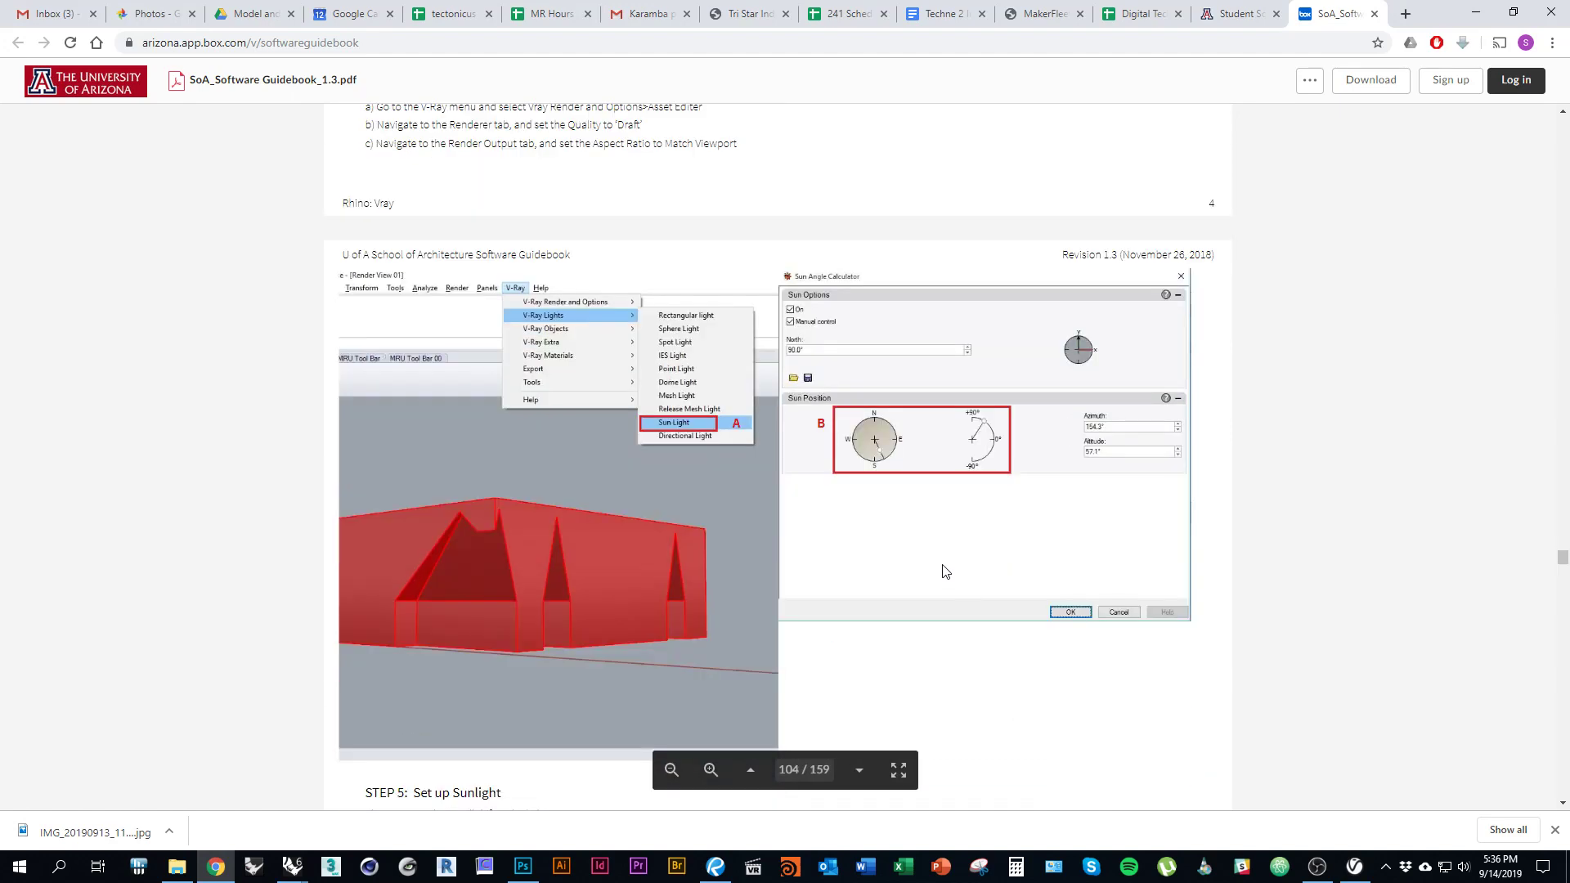
pyautogui.scroll(-1, 822, 450)
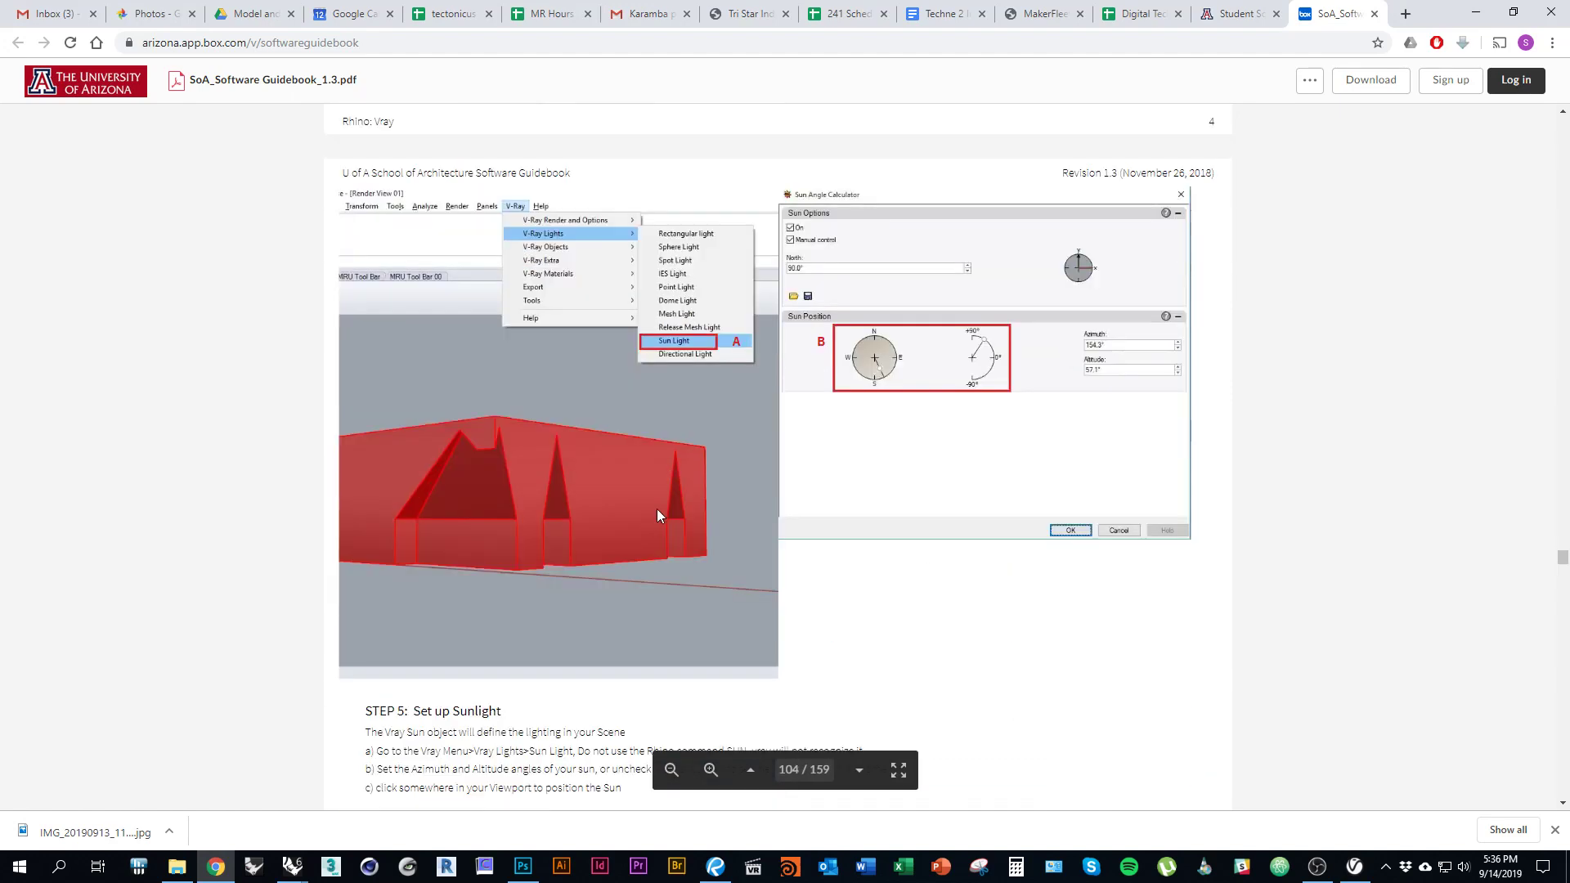
pyautogui.hotkey('alt', 'Tab')
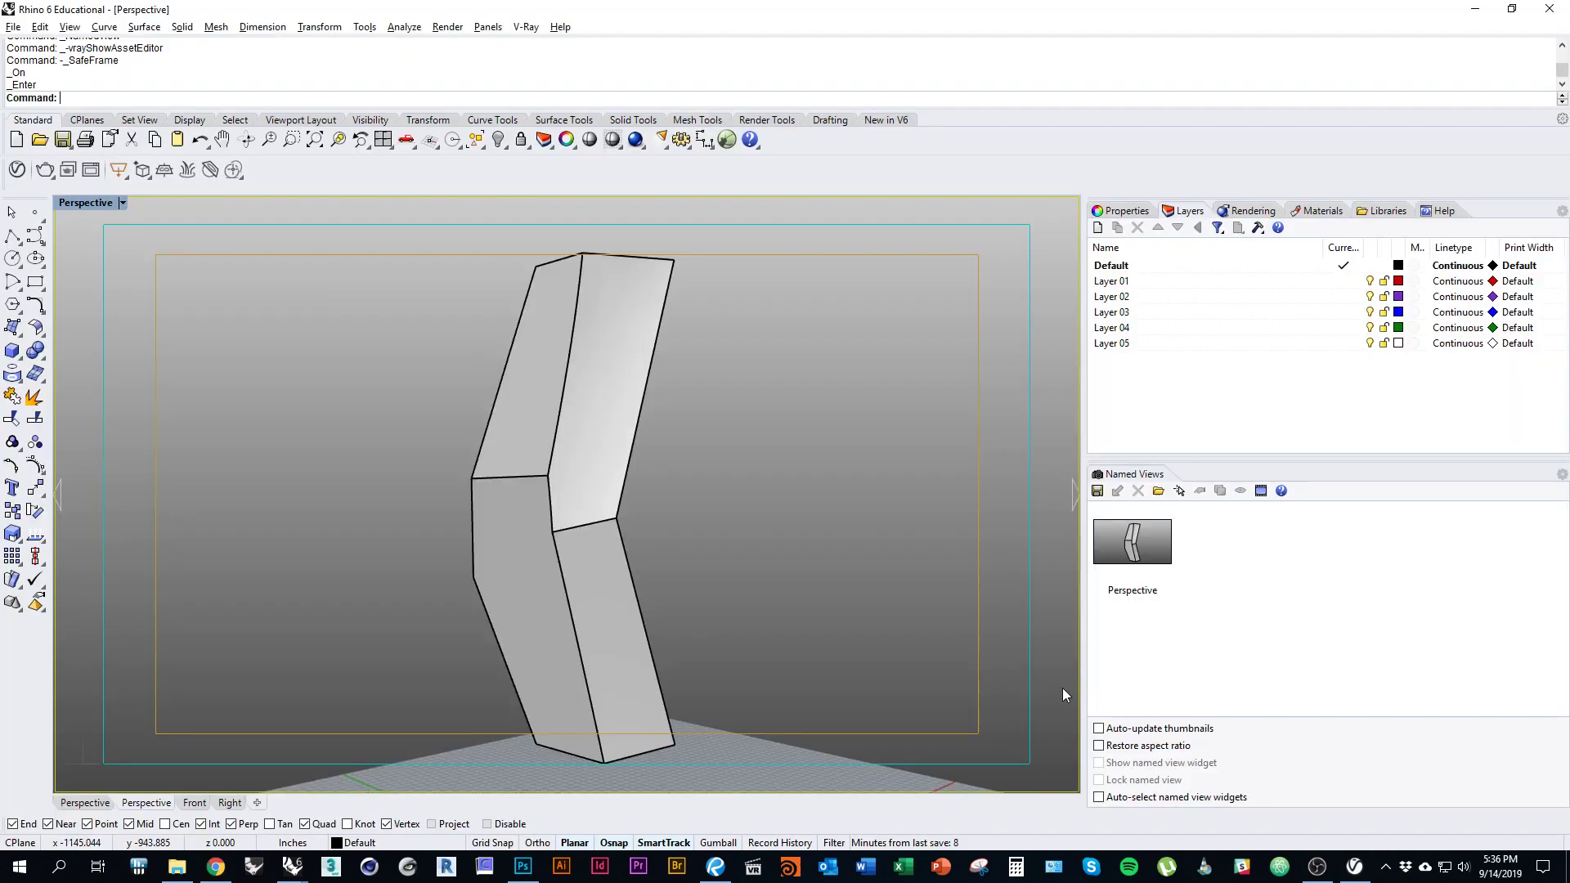
# Start adding a V-Ray Sun Light to open the Sun Angle Calculator.
pyautogui.click(526, 27)
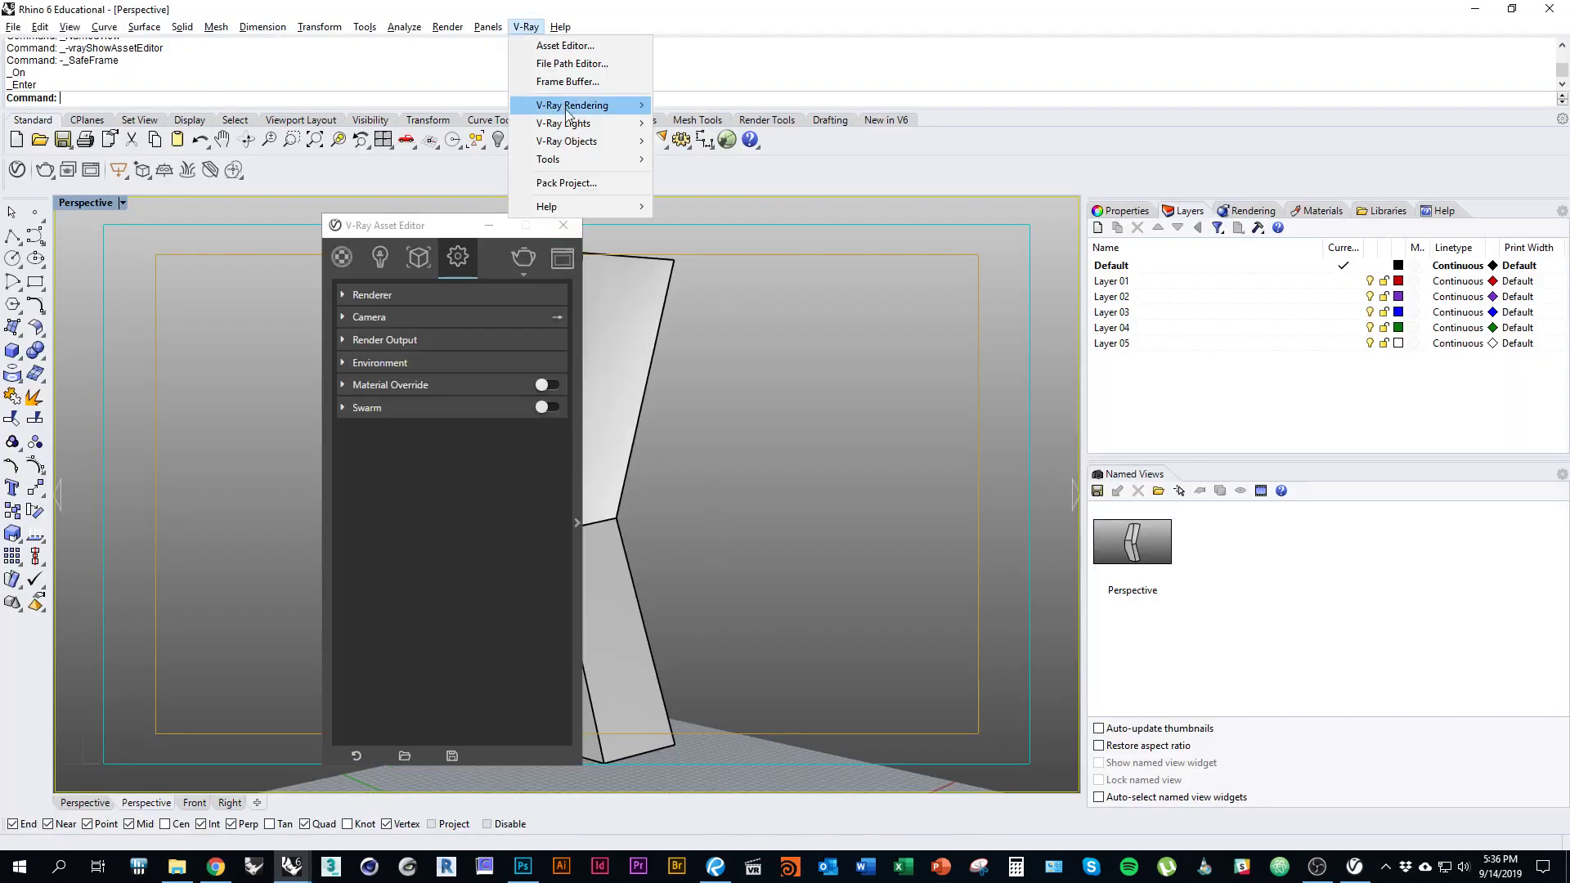
pyautogui.moveTo(576, 123)
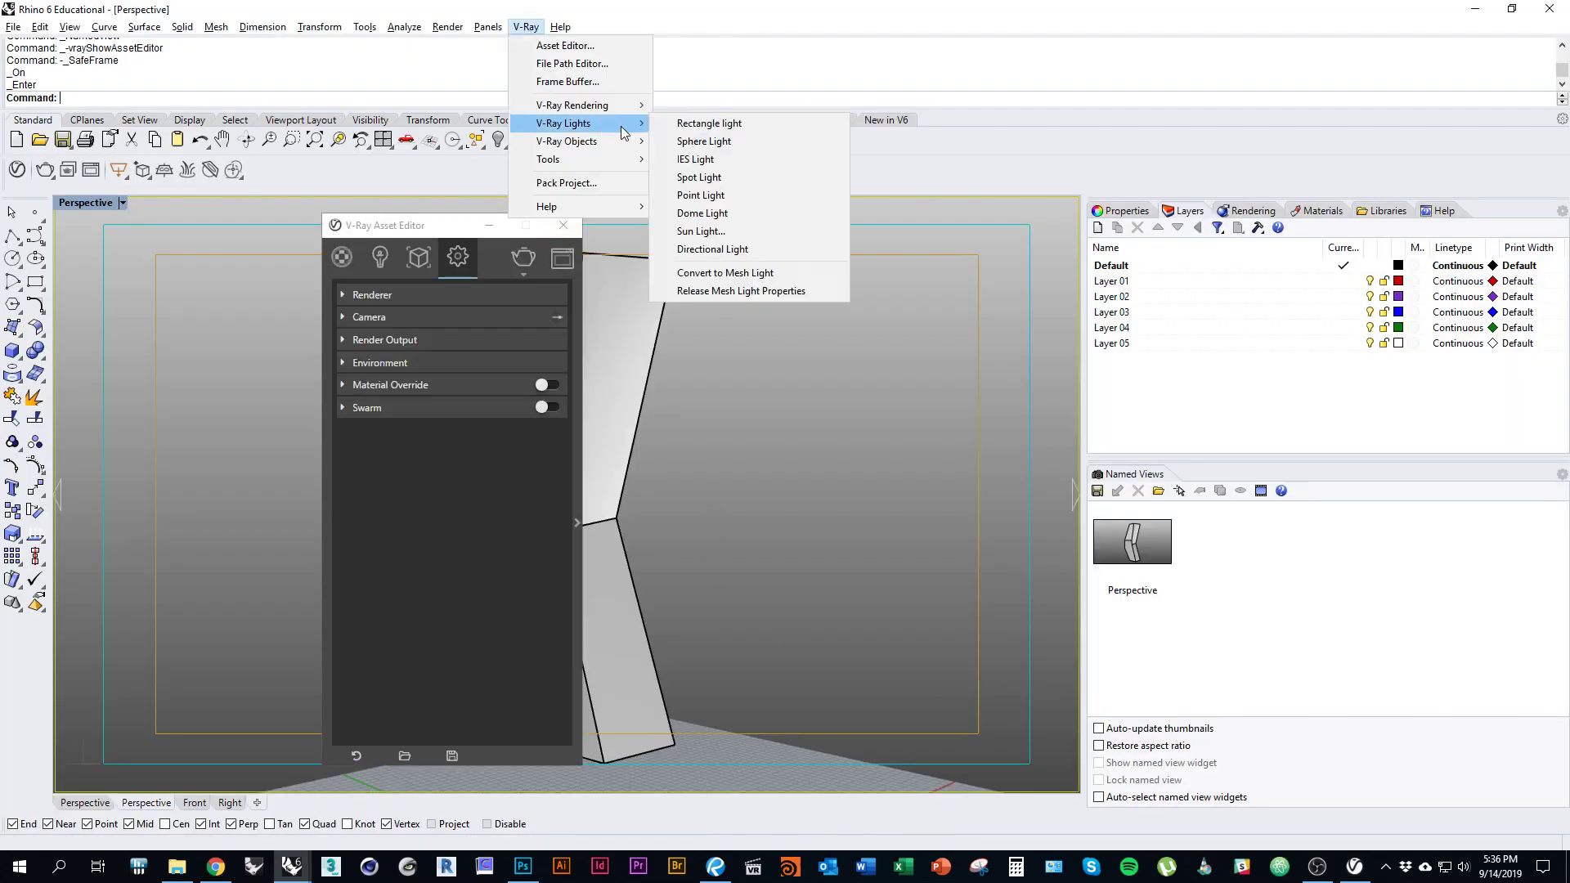
pyautogui.click(795, 231)
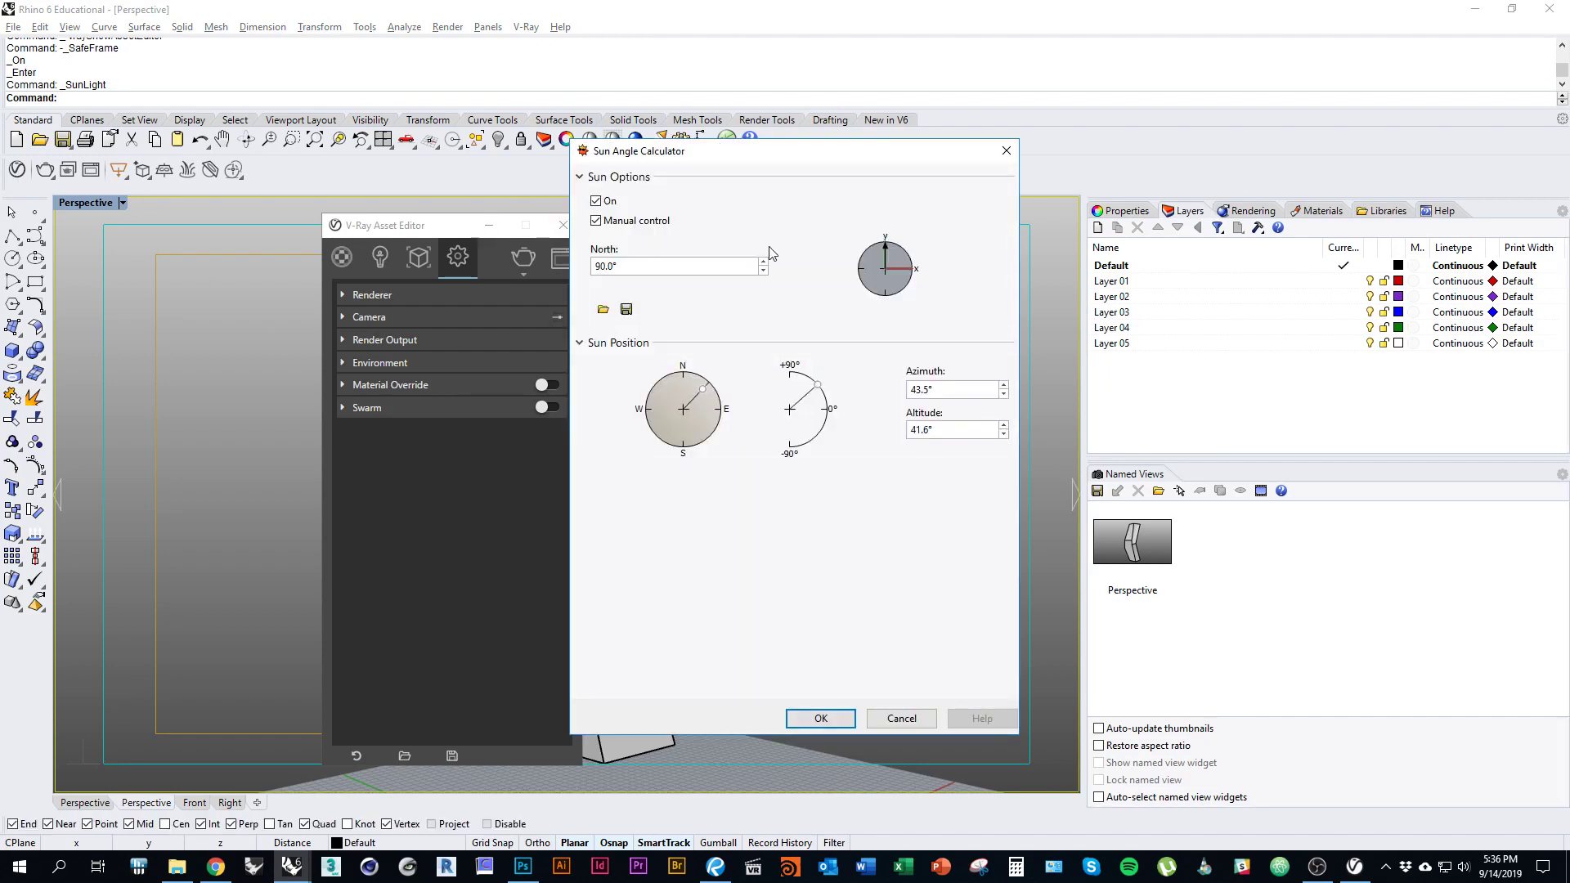
# Turn off the sun's manual control to view the date, time and location settings, and turn manual control back on.
pyautogui.click(615, 221)
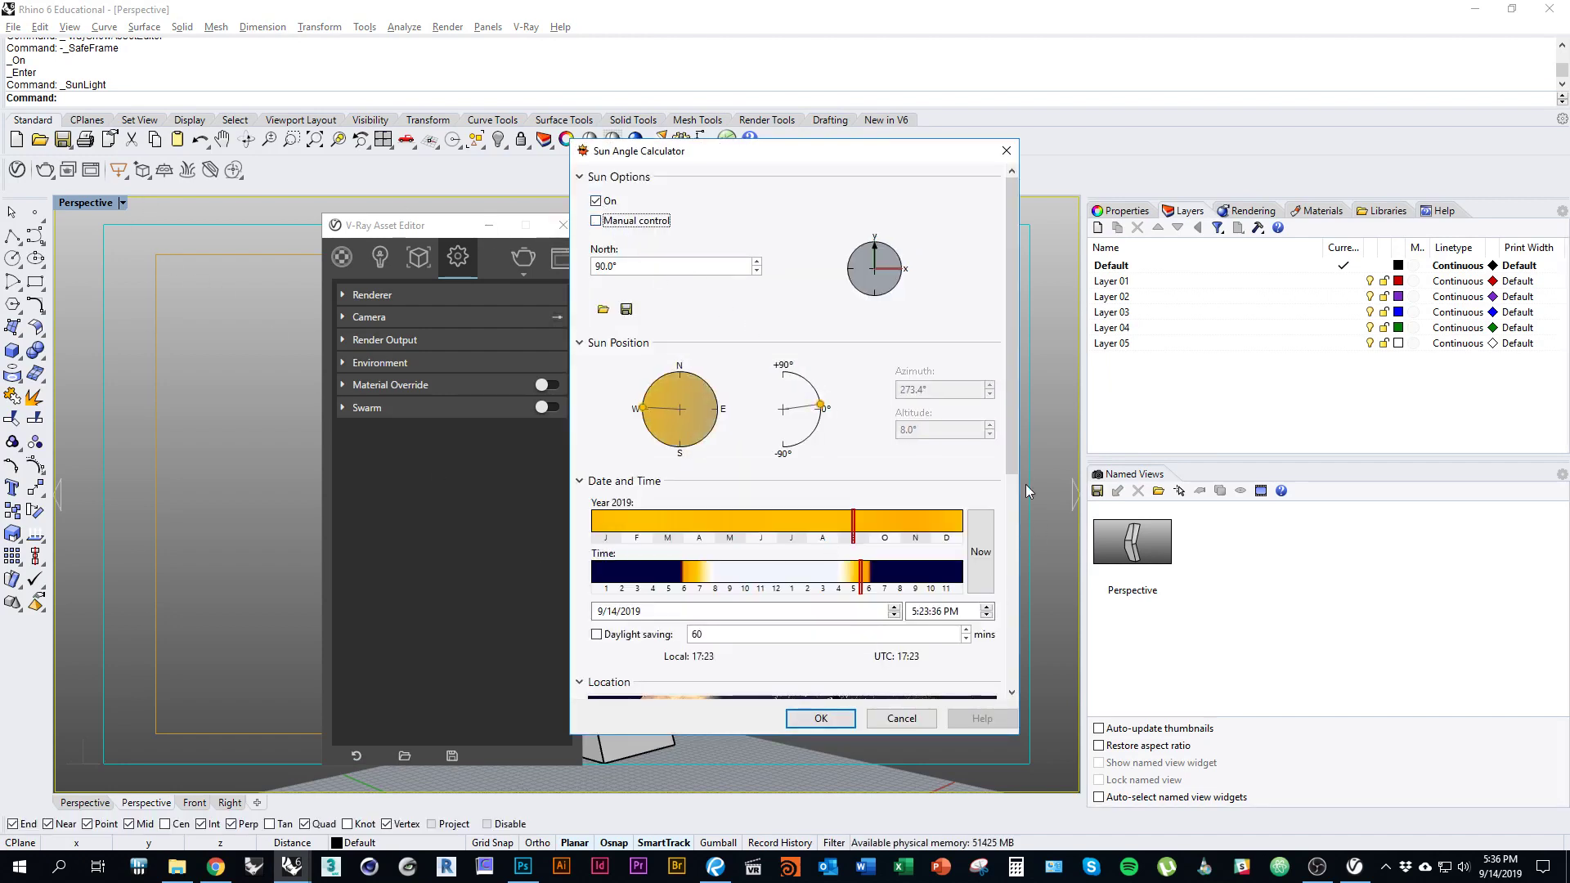
pyautogui.moveTo(1014, 484); pyautogui.dragTo(930, 646)
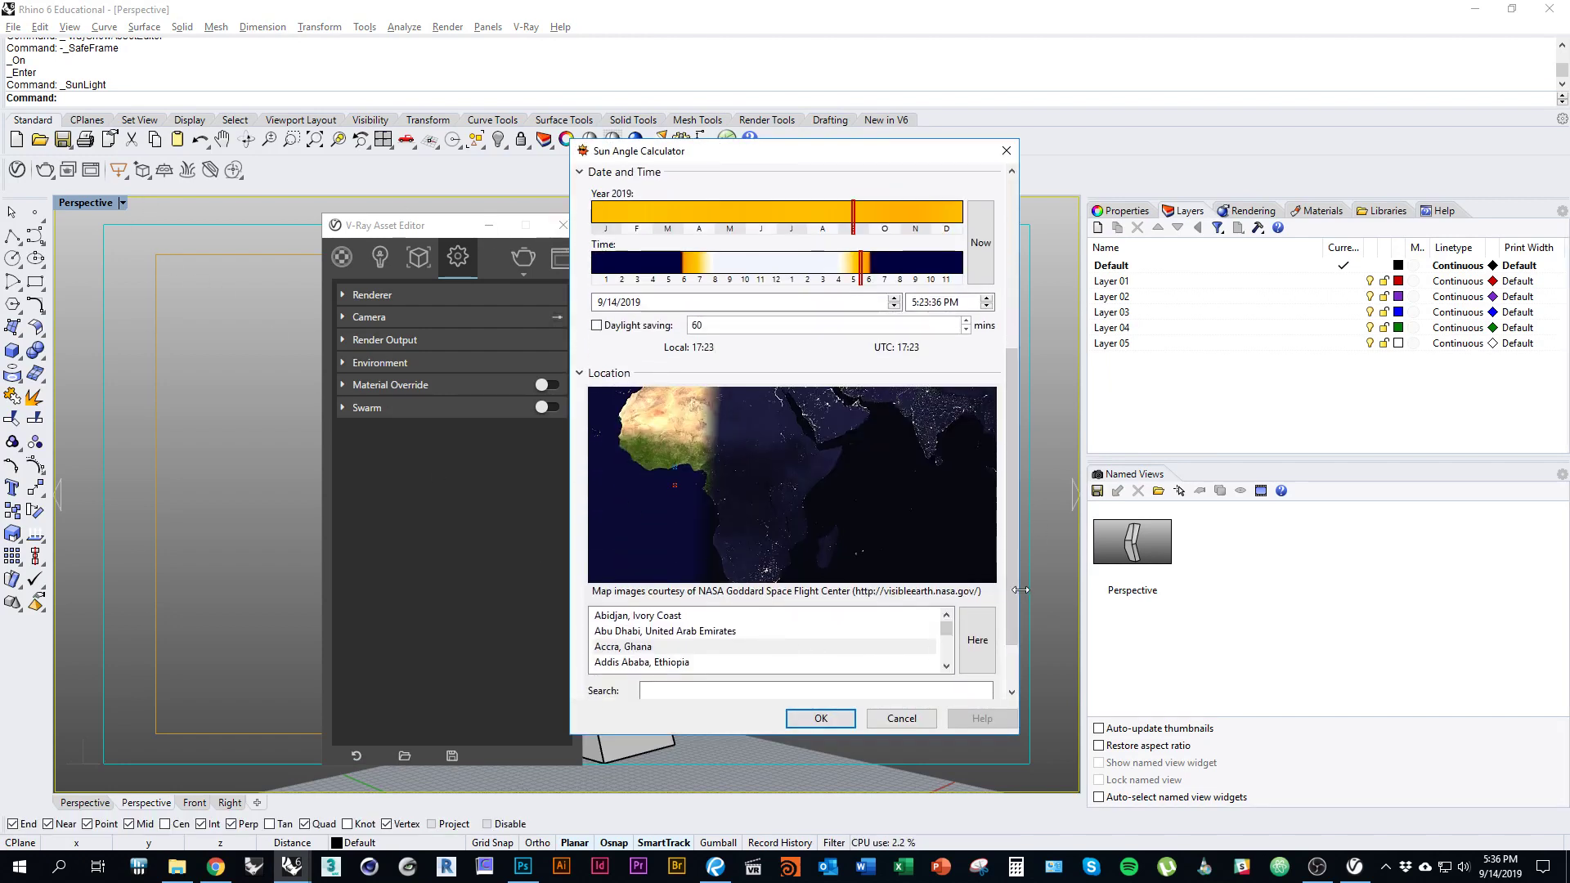
pyautogui.scroll(10, 1006, 428)
pyautogui.click(611, 221)
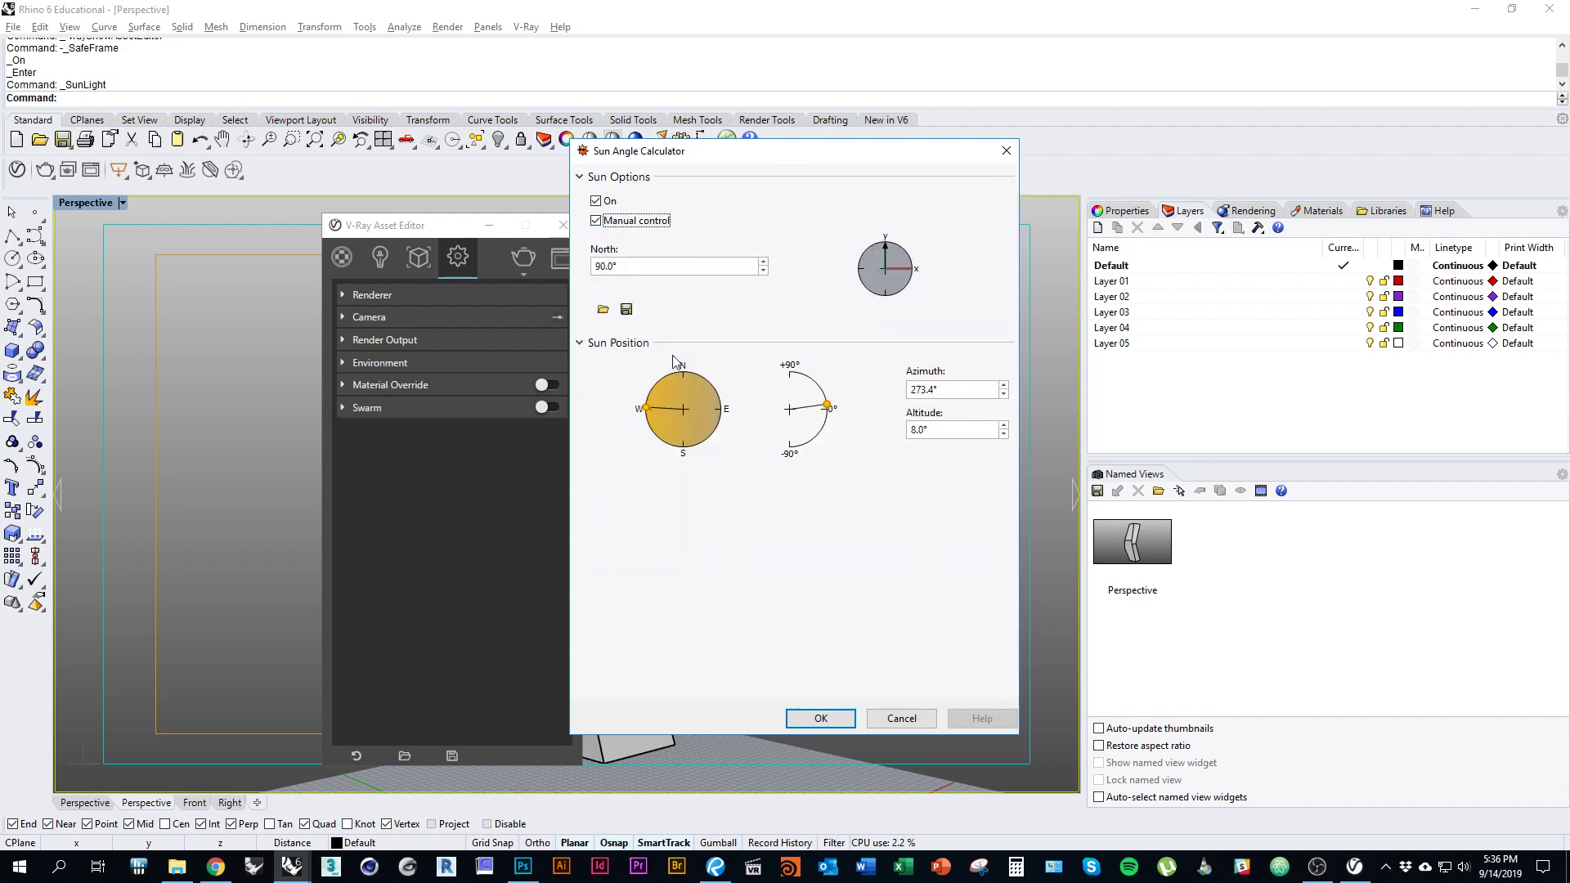
# Move the Asset Editor off the column and set the sun's altitude to about 61.6° and azimuth to about 116.6°.
pyautogui.moveTo(475, 229); pyautogui.dragTo(192, 221)
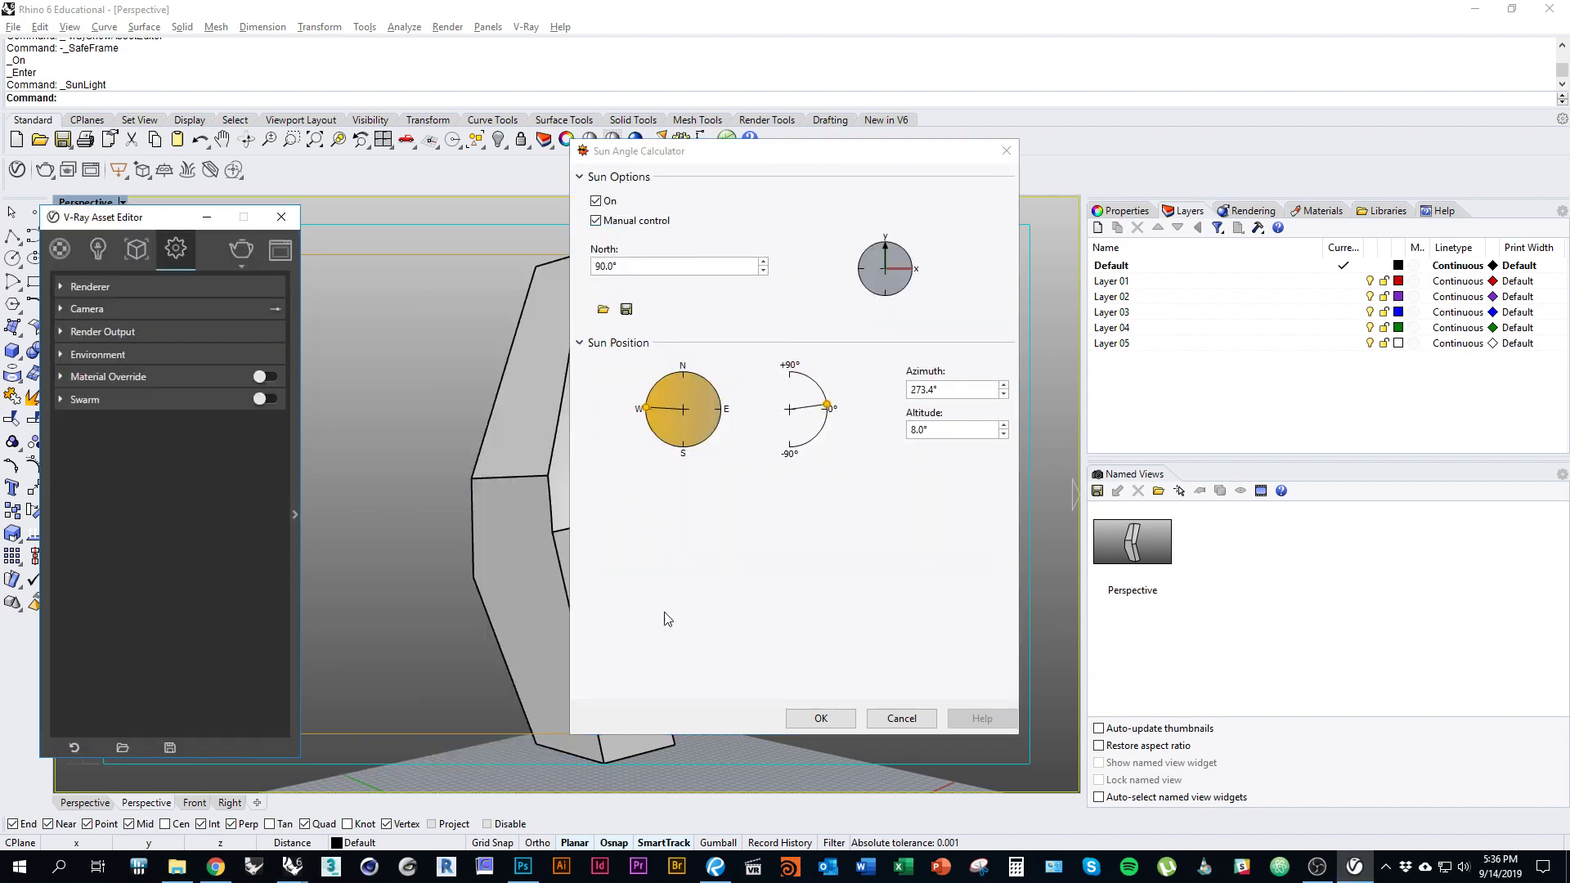
pyautogui.moveTo(826, 404); pyautogui.dragTo(810, 376)
pyautogui.moveTo(665, 409); pyautogui.dragTo(723, 446)
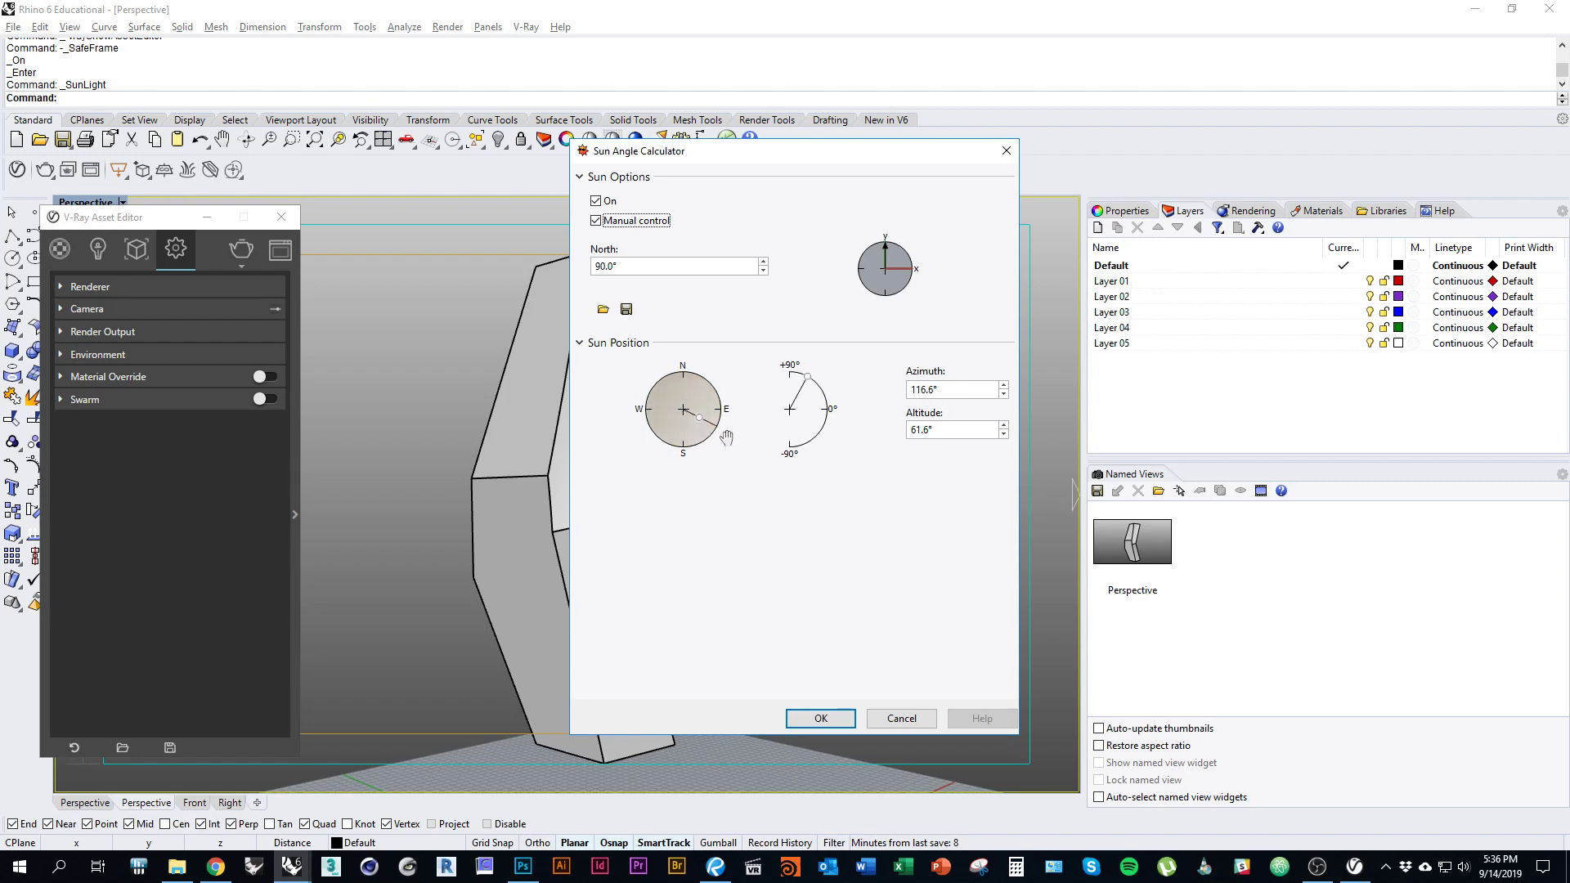
# Accept the sun angles, place the sun light on the ground beside the column's base and select it.
pyautogui.click(819, 718)
pyautogui.click(796, 749)
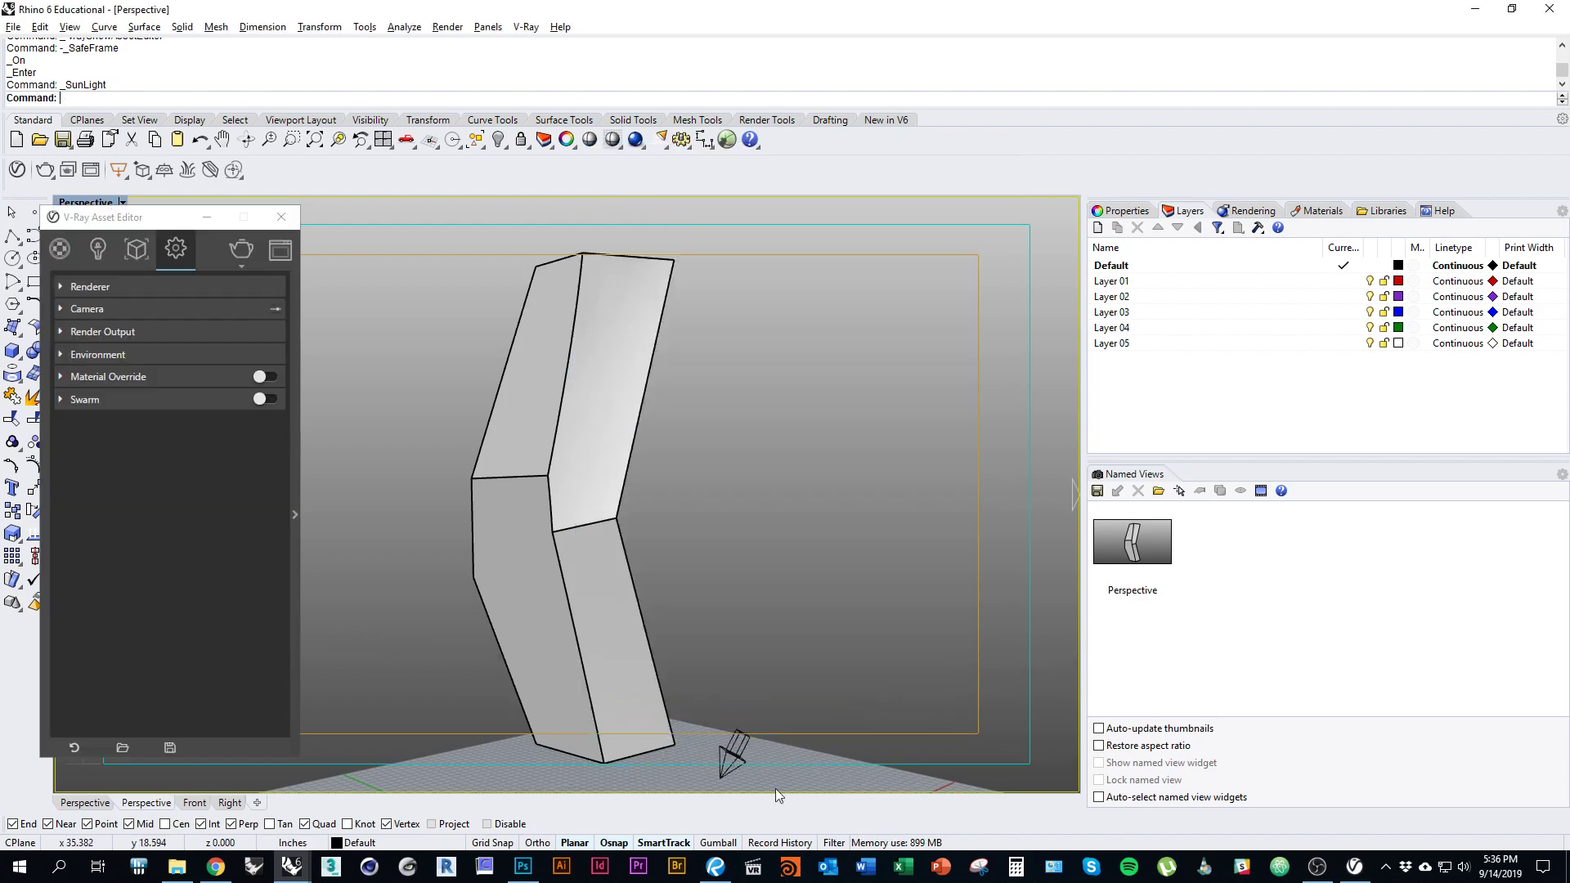
pyautogui.scroll(5, 798, 687)
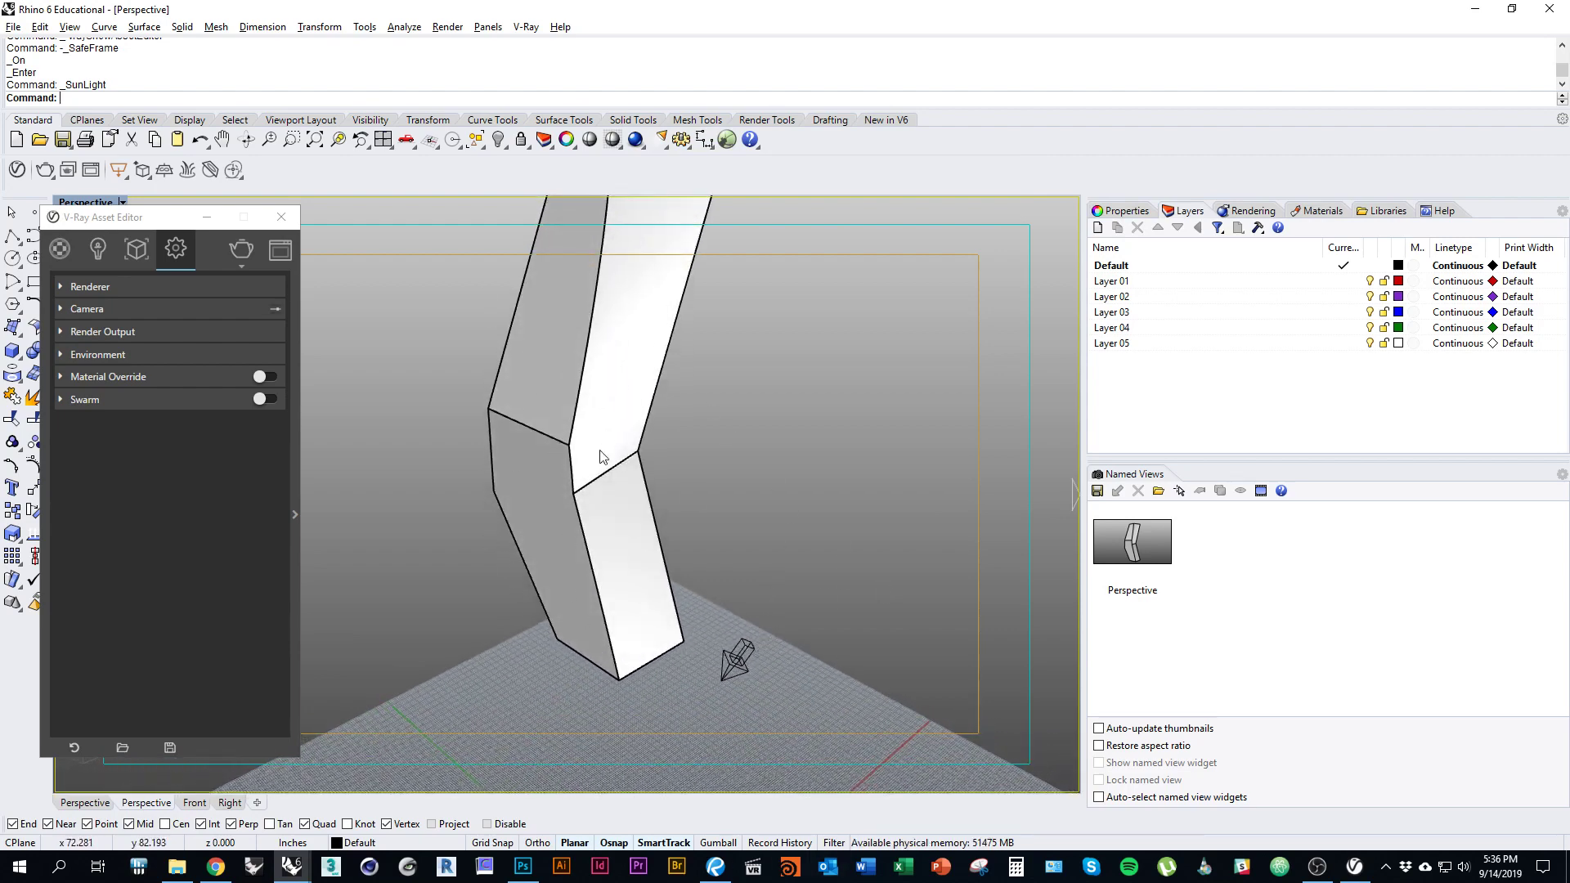
pyautogui.click(736, 663)
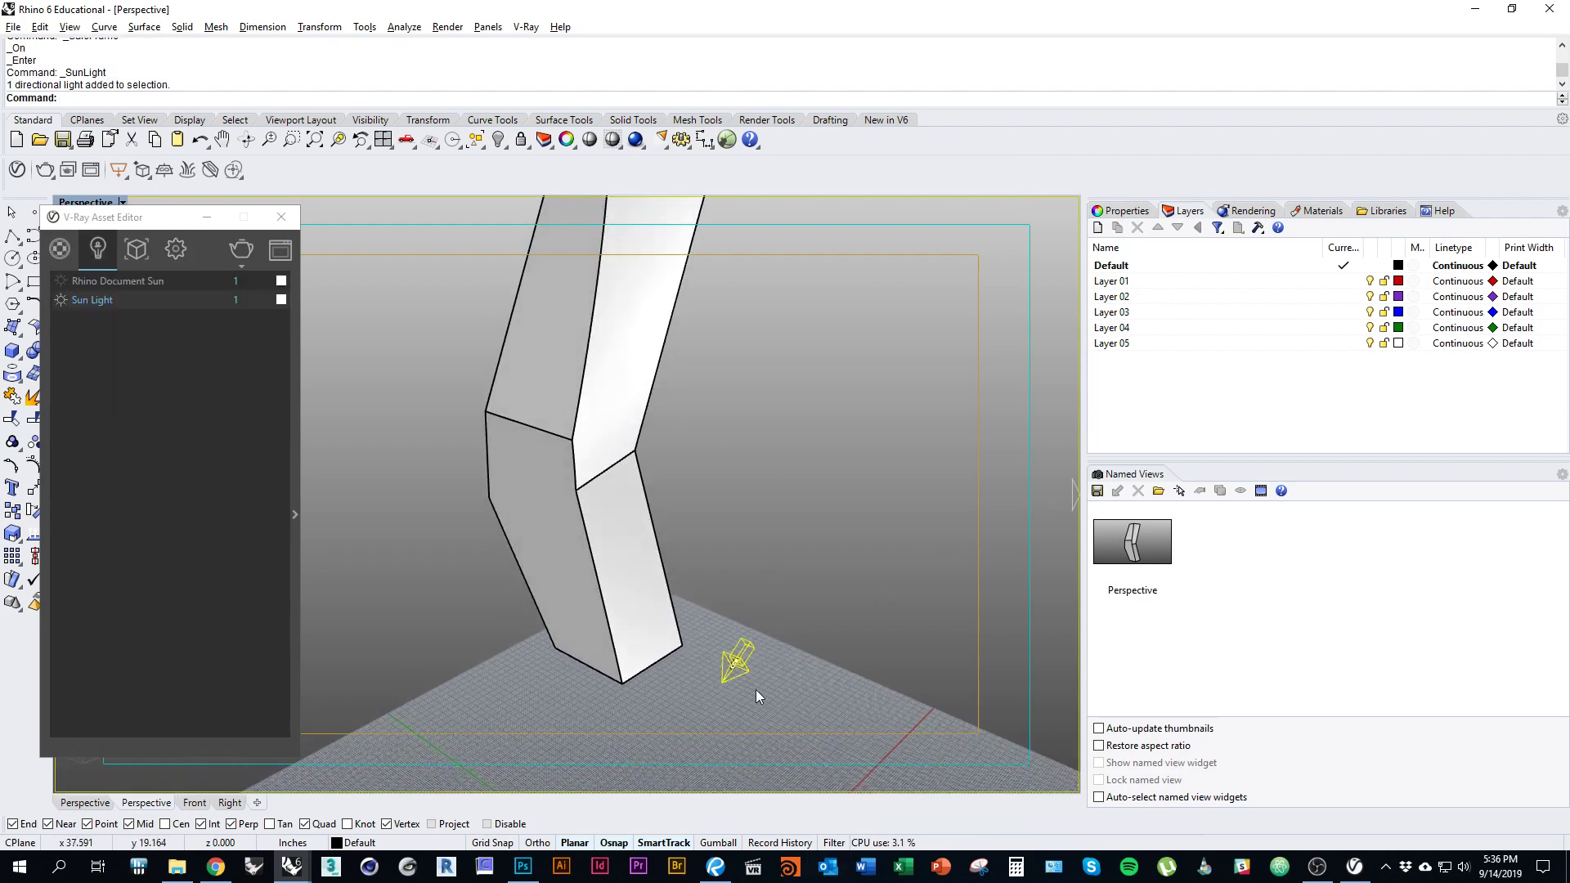
pyautogui.write('ro')
pyautogui.press('Return')
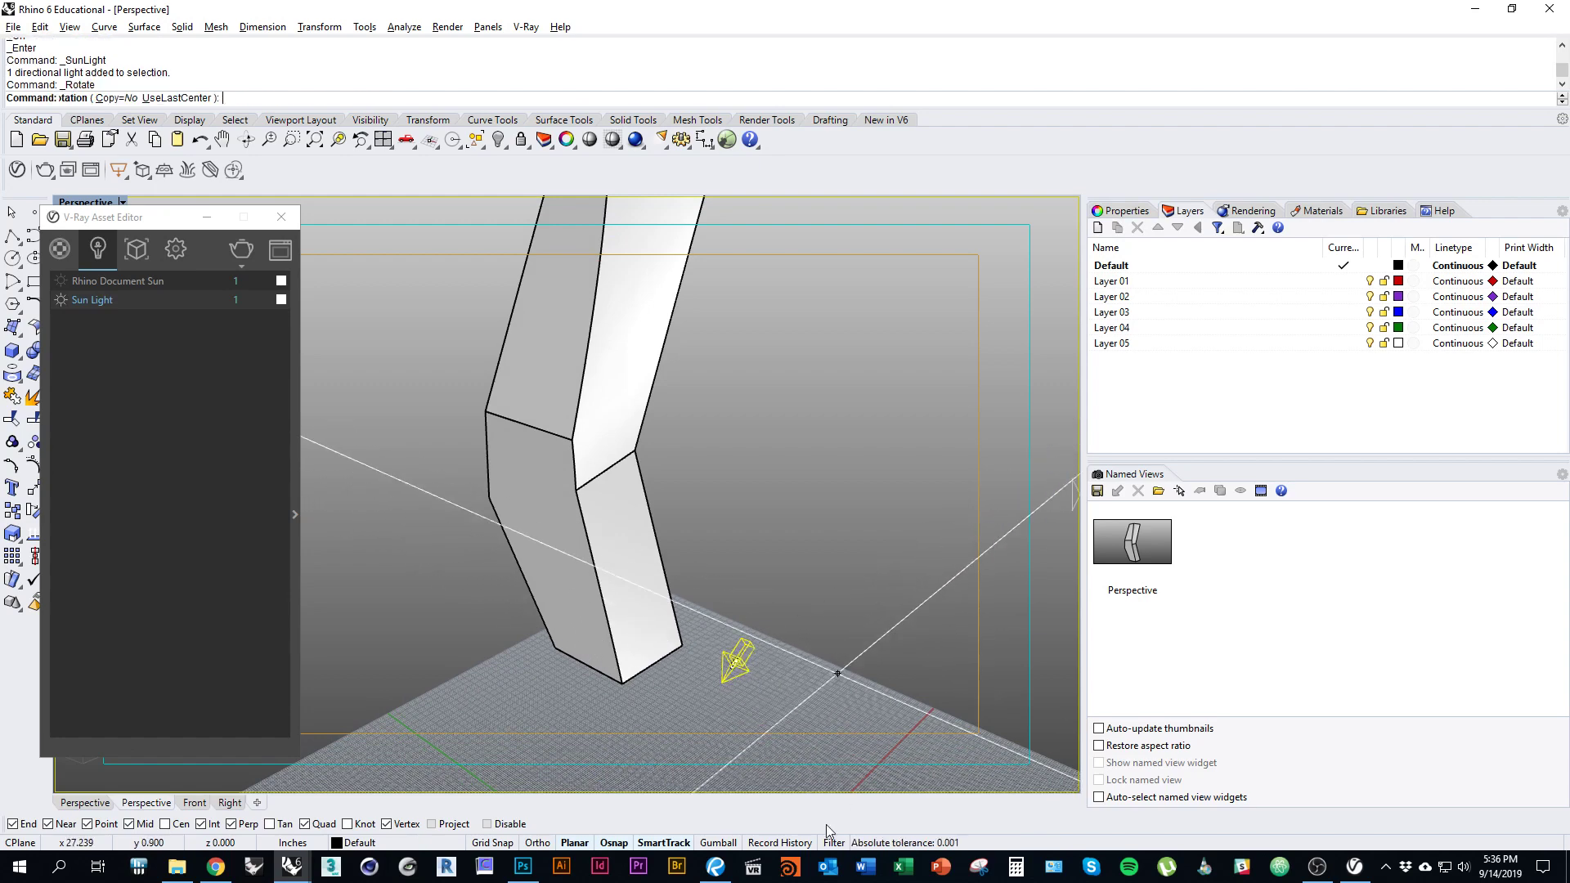
pyautogui.press('Escape')
# Turn on the Gumball, rotate the sun light horizontally to light the column differently, and restore the saved Perspective view.
pyautogui.click(718, 842)
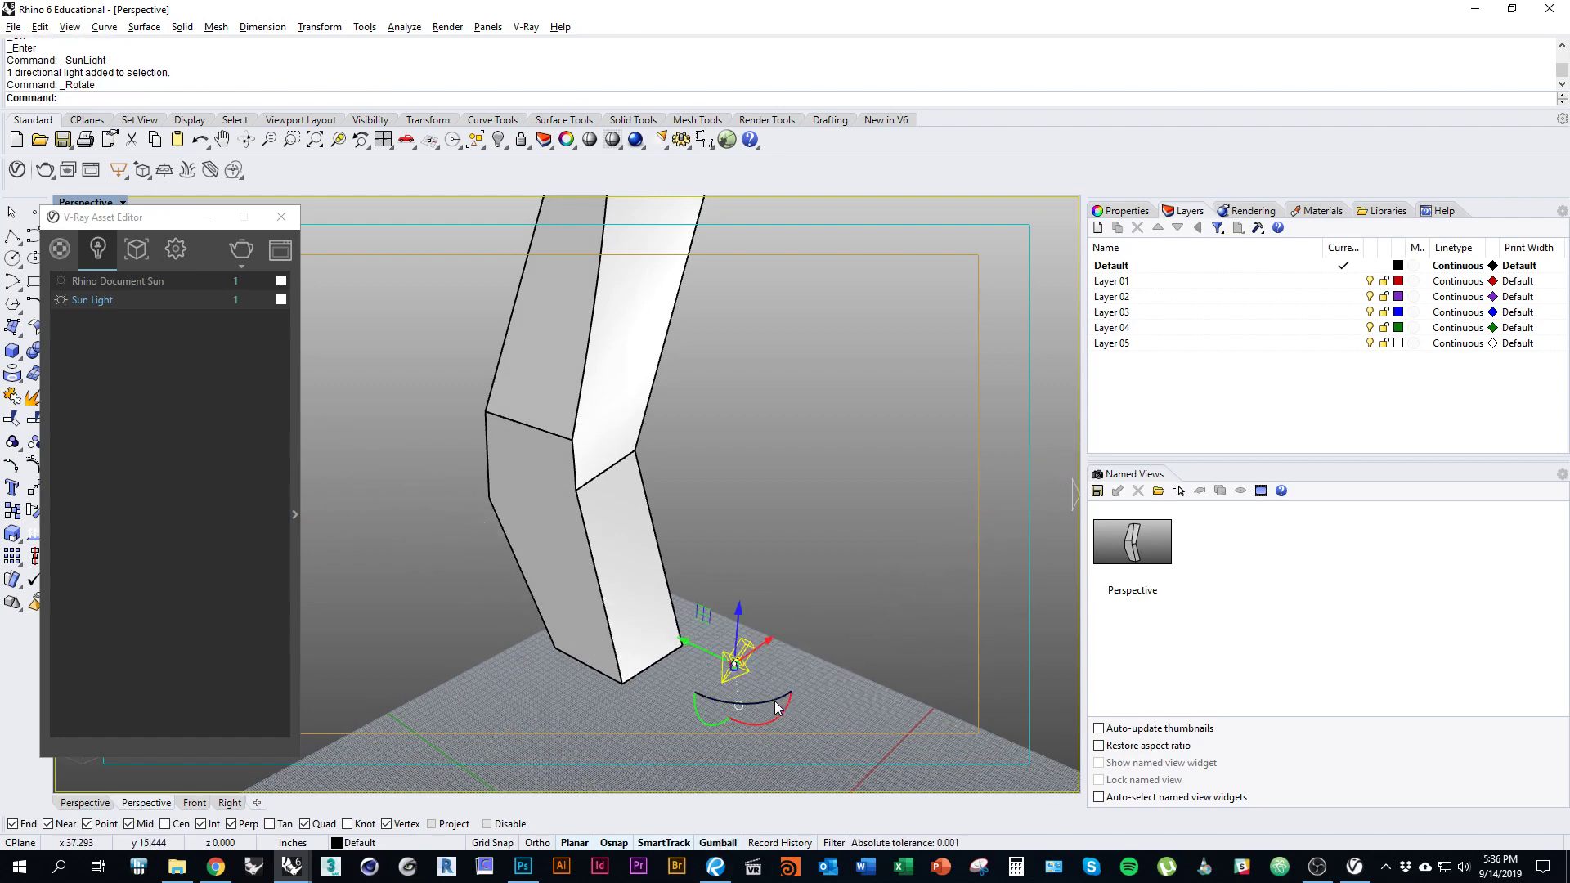
pyautogui.moveTo(730, 705); pyautogui.dragTo(755, 737)
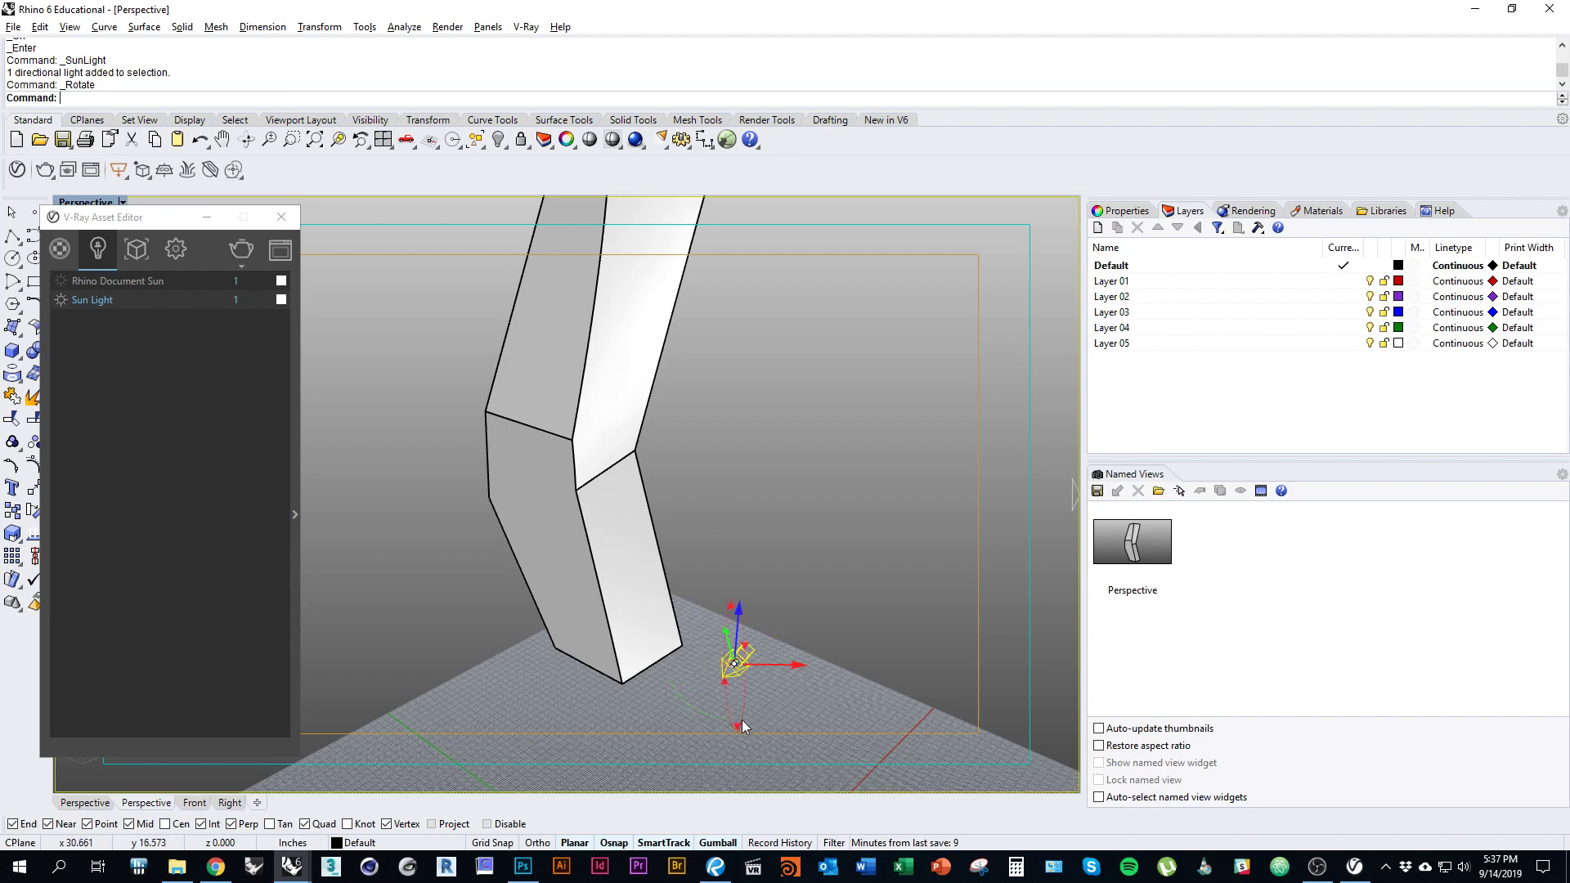
pyautogui.click(740, 757)
pyautogui.moveTo(807, 708); pyautogui.dragTo(927, 629, button='right')
pyautogui.doubleClick(1119, 556)
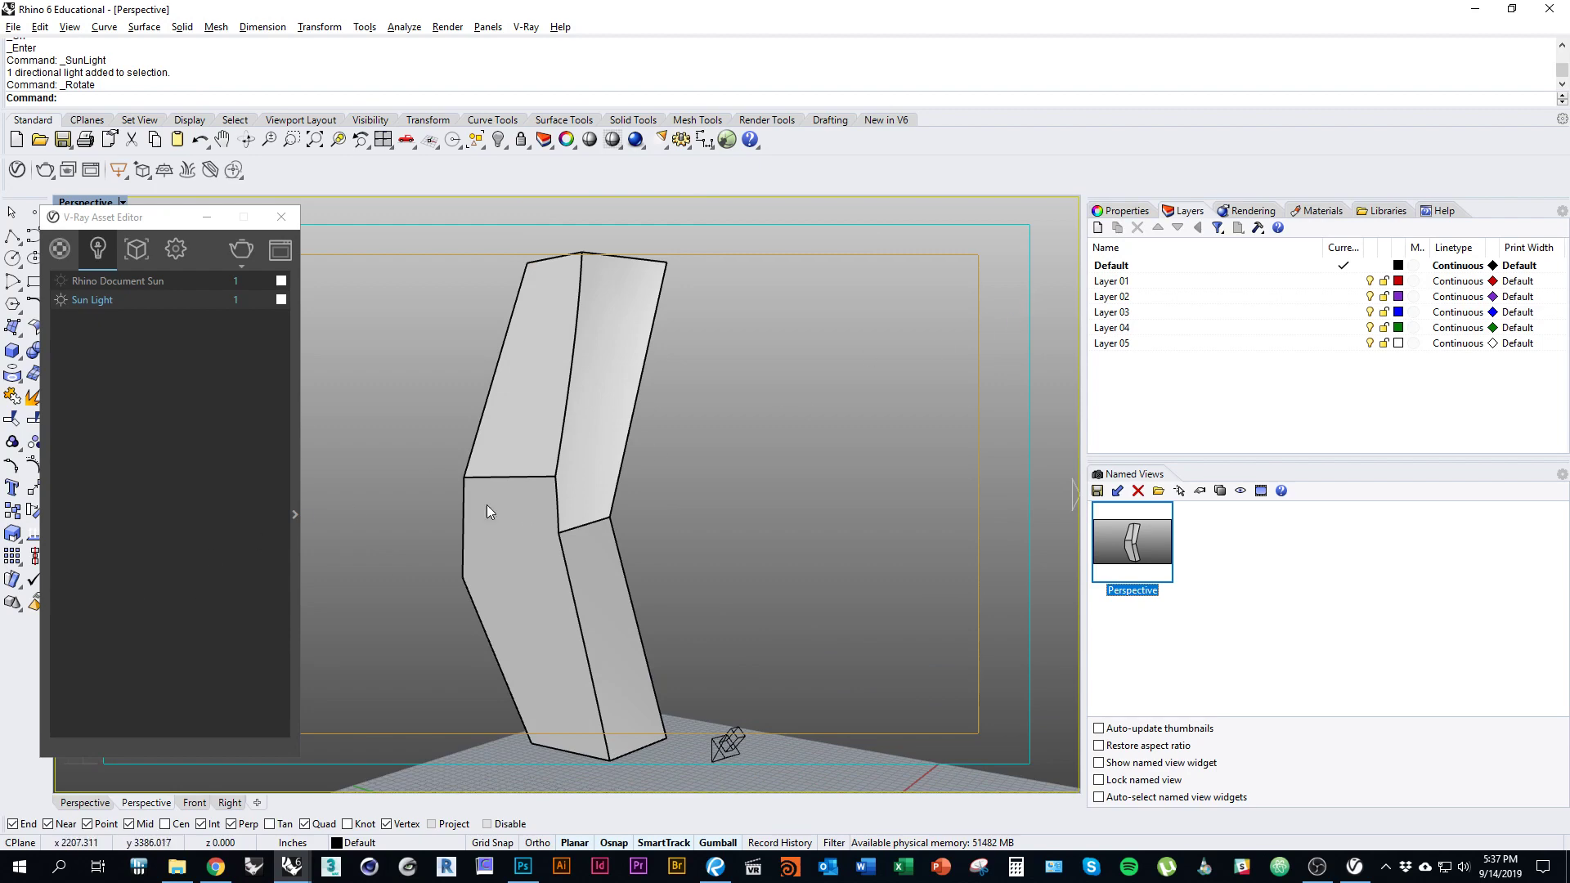
# Move the Asset Editor and show its render settings, read Step 6, Vray Sky, in the guidebook in Chrome, and return to Rhino.
pyautogui.moveTo(148, 220); pyautogui.dragTo(248, 236)
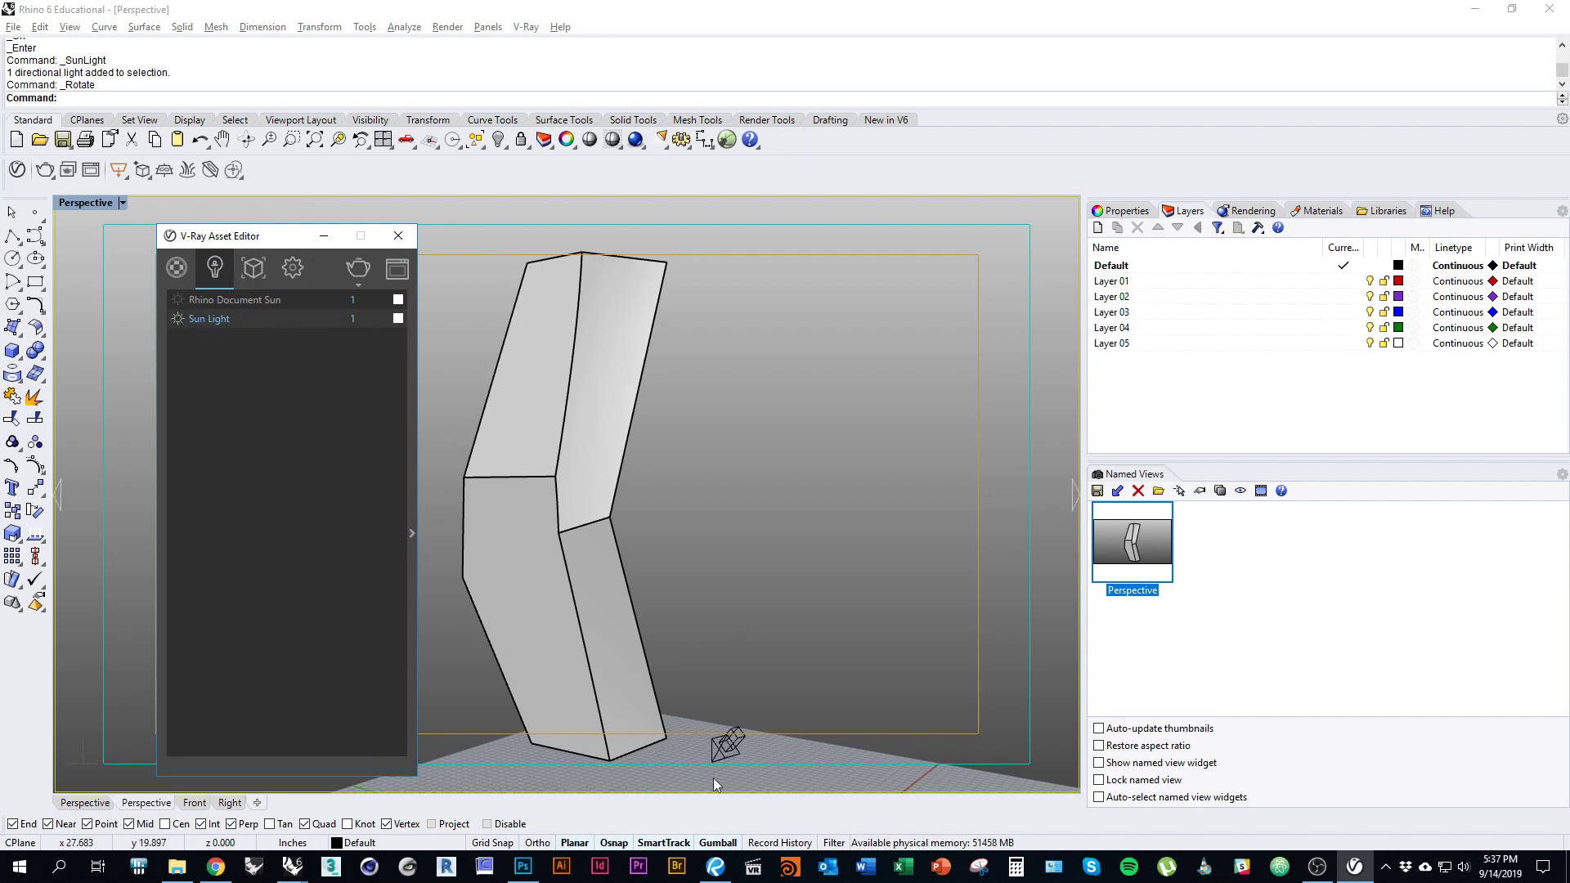
pyautogui.click(305, 262)
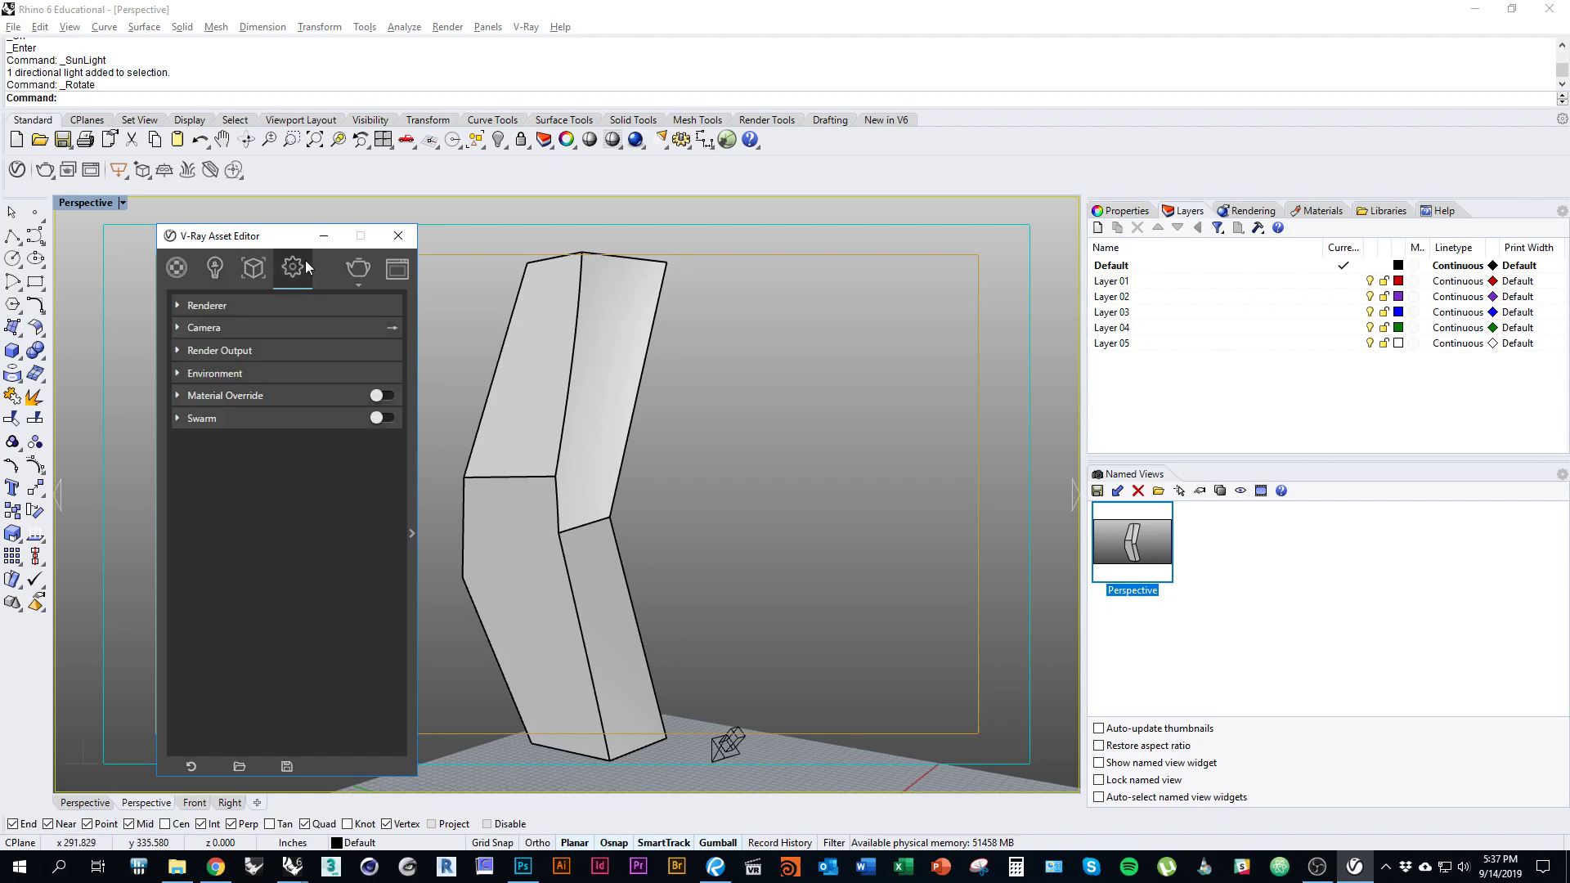
pyautogui.hotkey('alt', 'Tab')
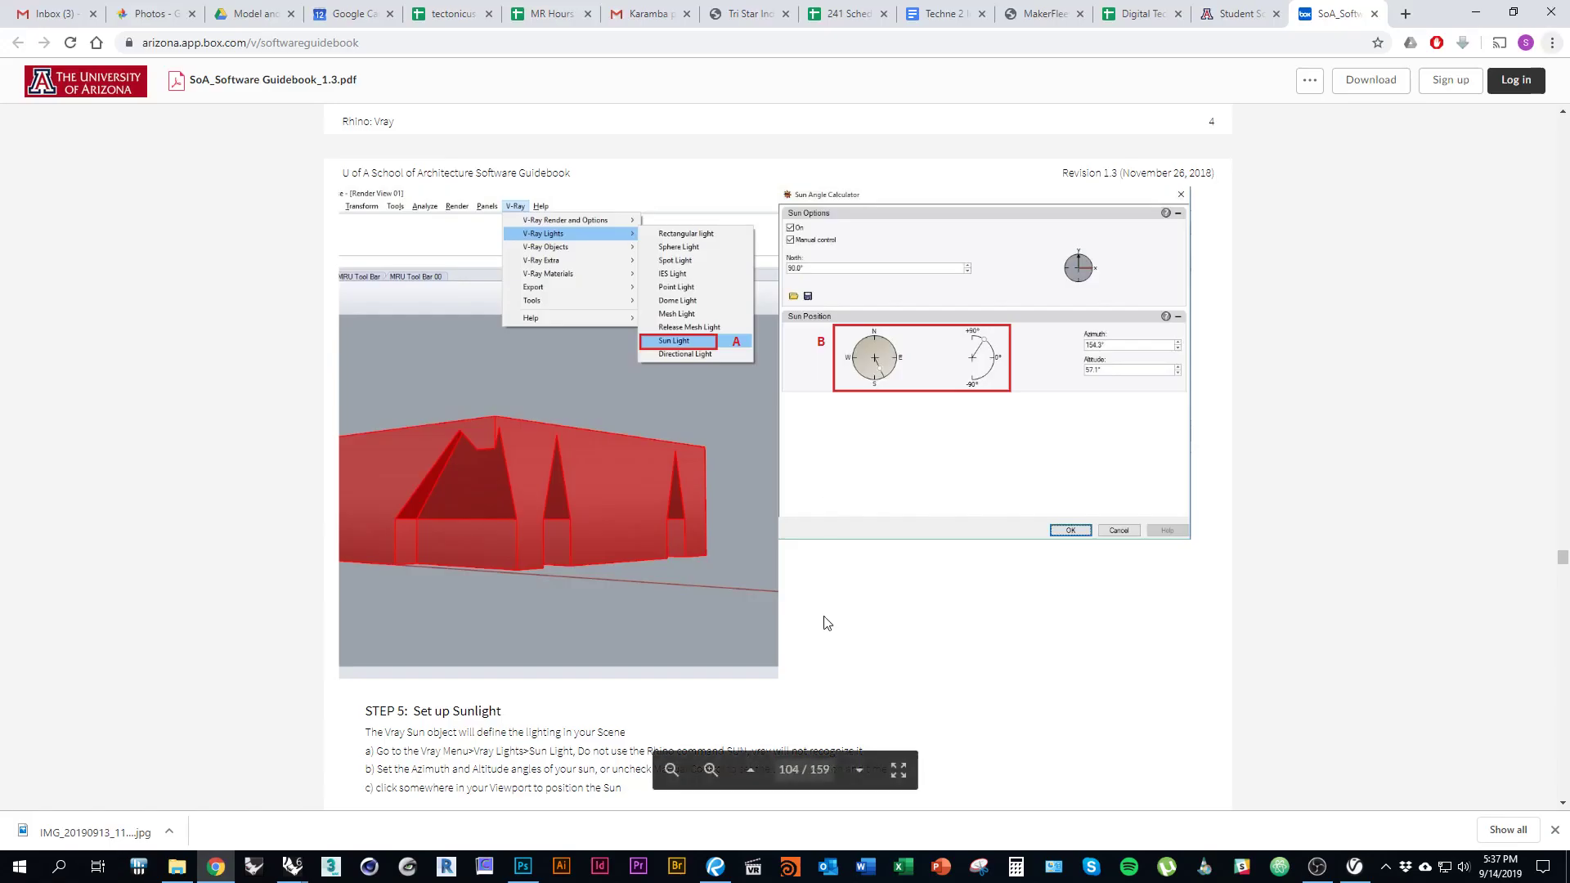
pyautogui.scroll(-10, 825, 623)
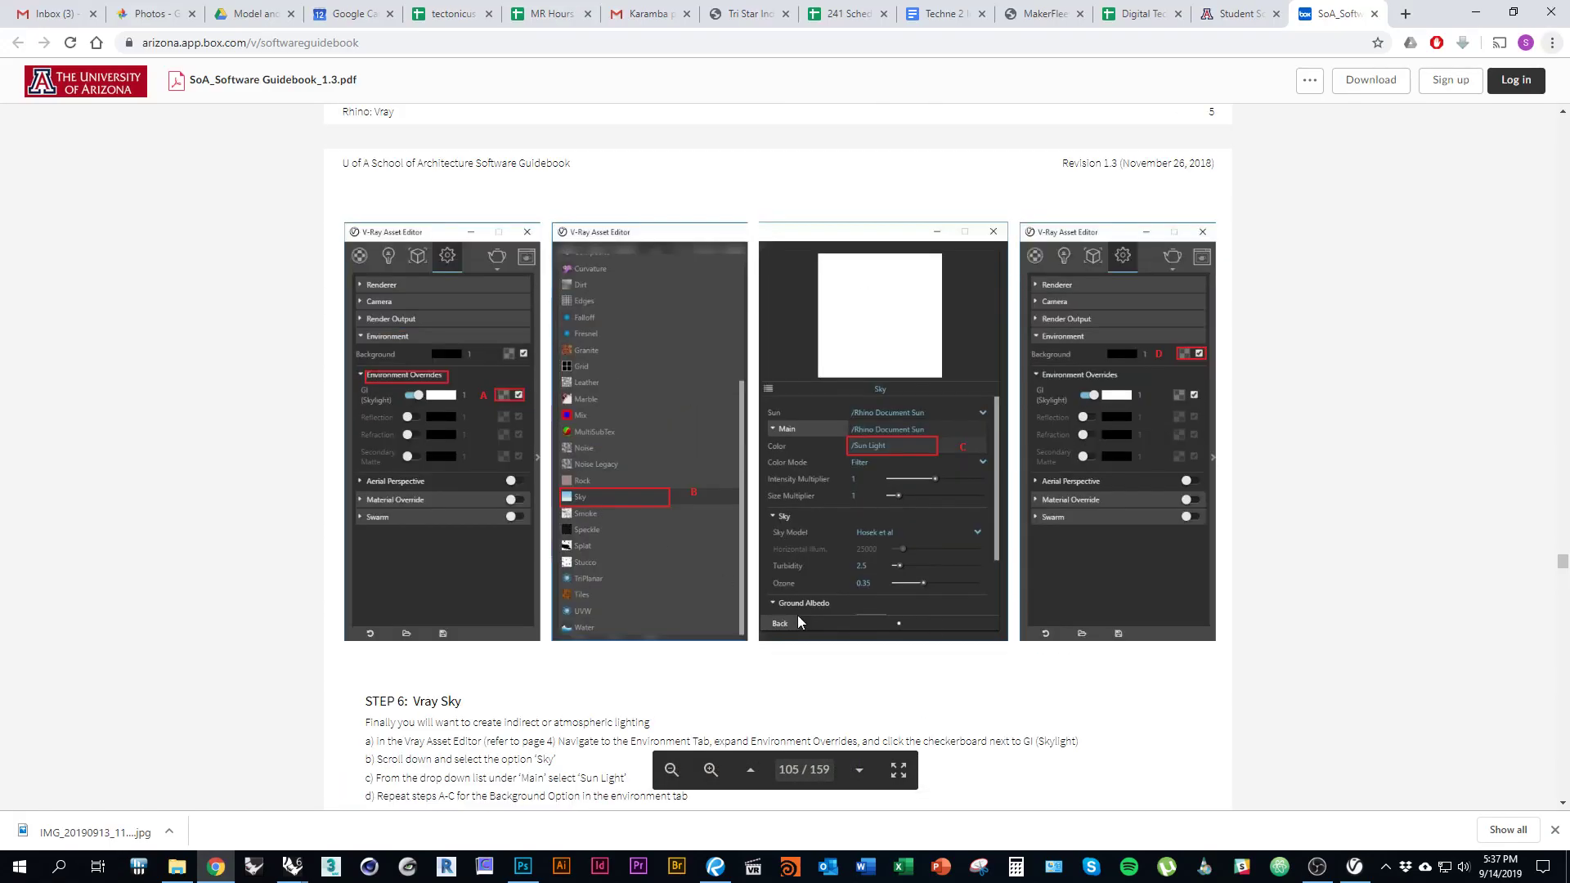
pyautogui.hotkey('alt', 'Tab')
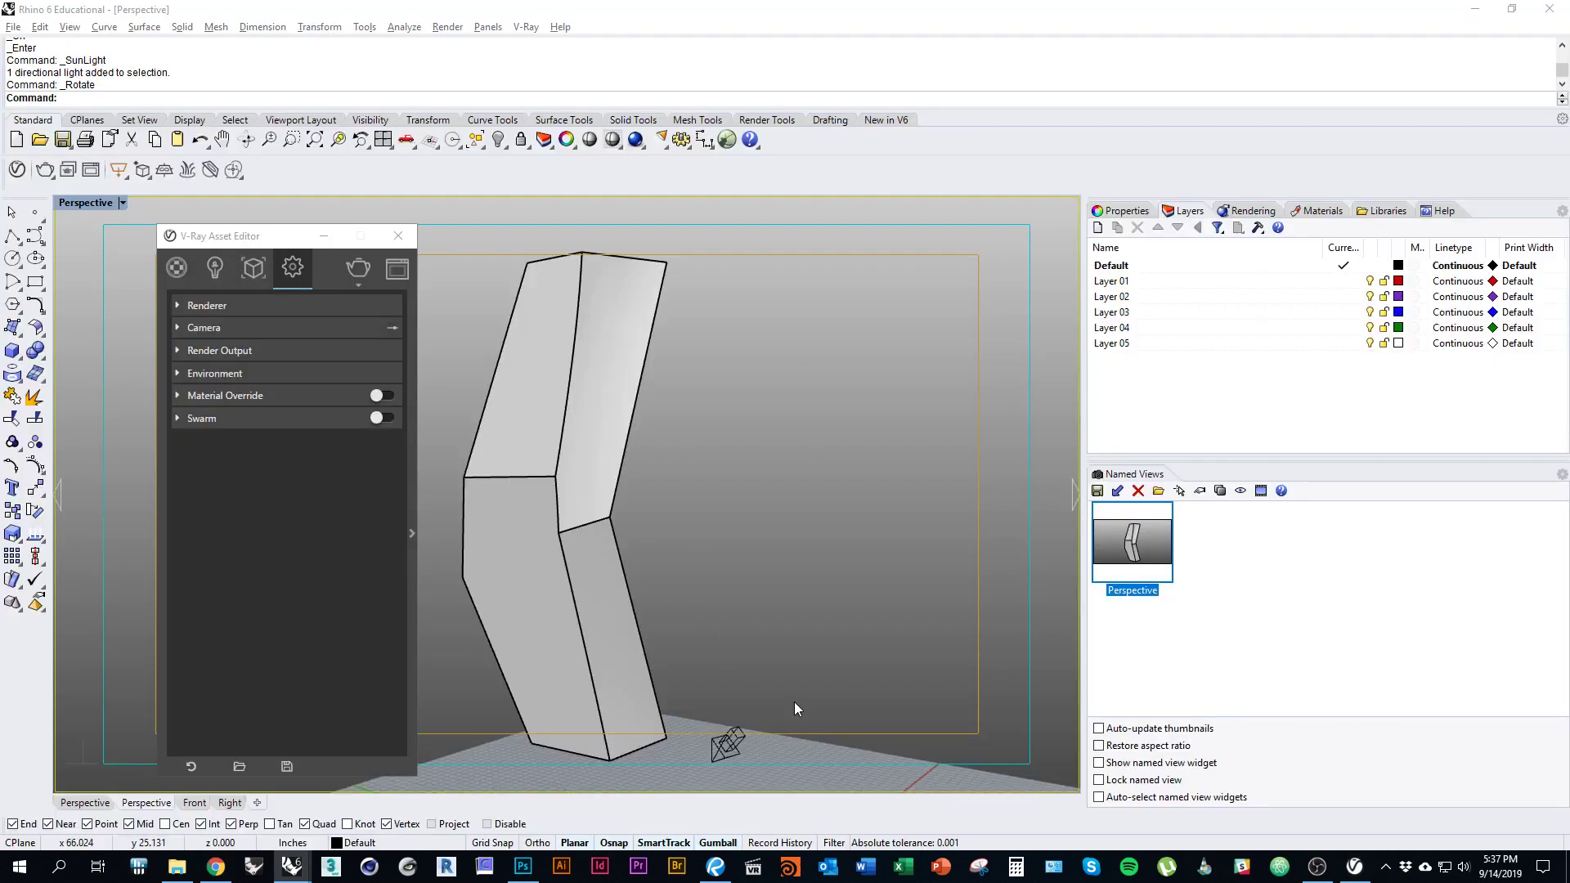
# Expand the Environment settings and clear the existing texture from the Background slot.
pyautogui.click(271, 377)
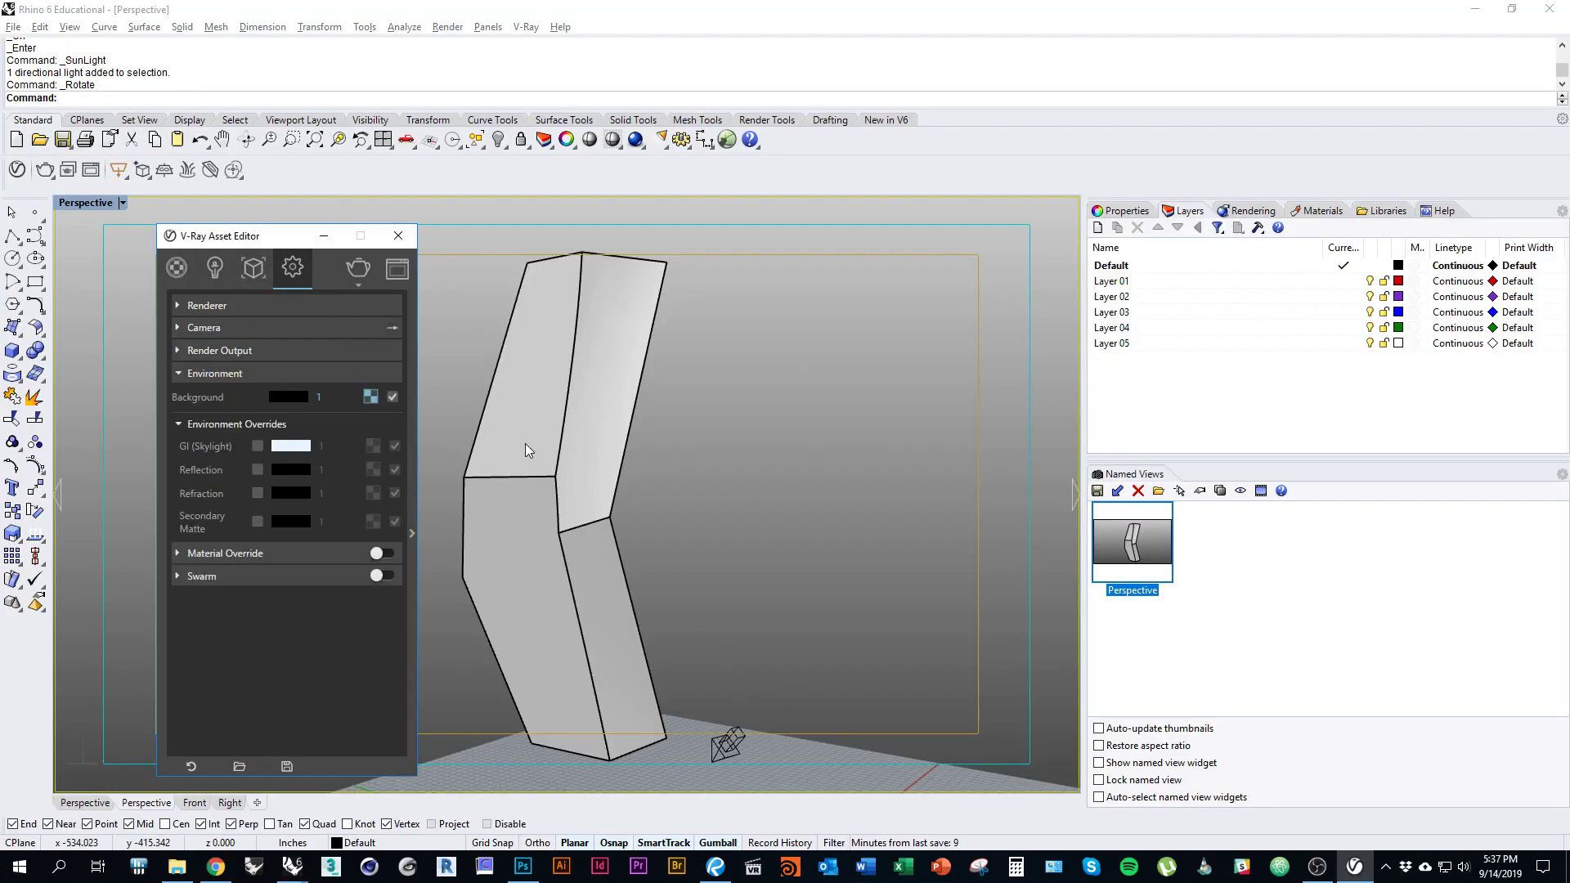
pyautogui.rightClick(373, 398)
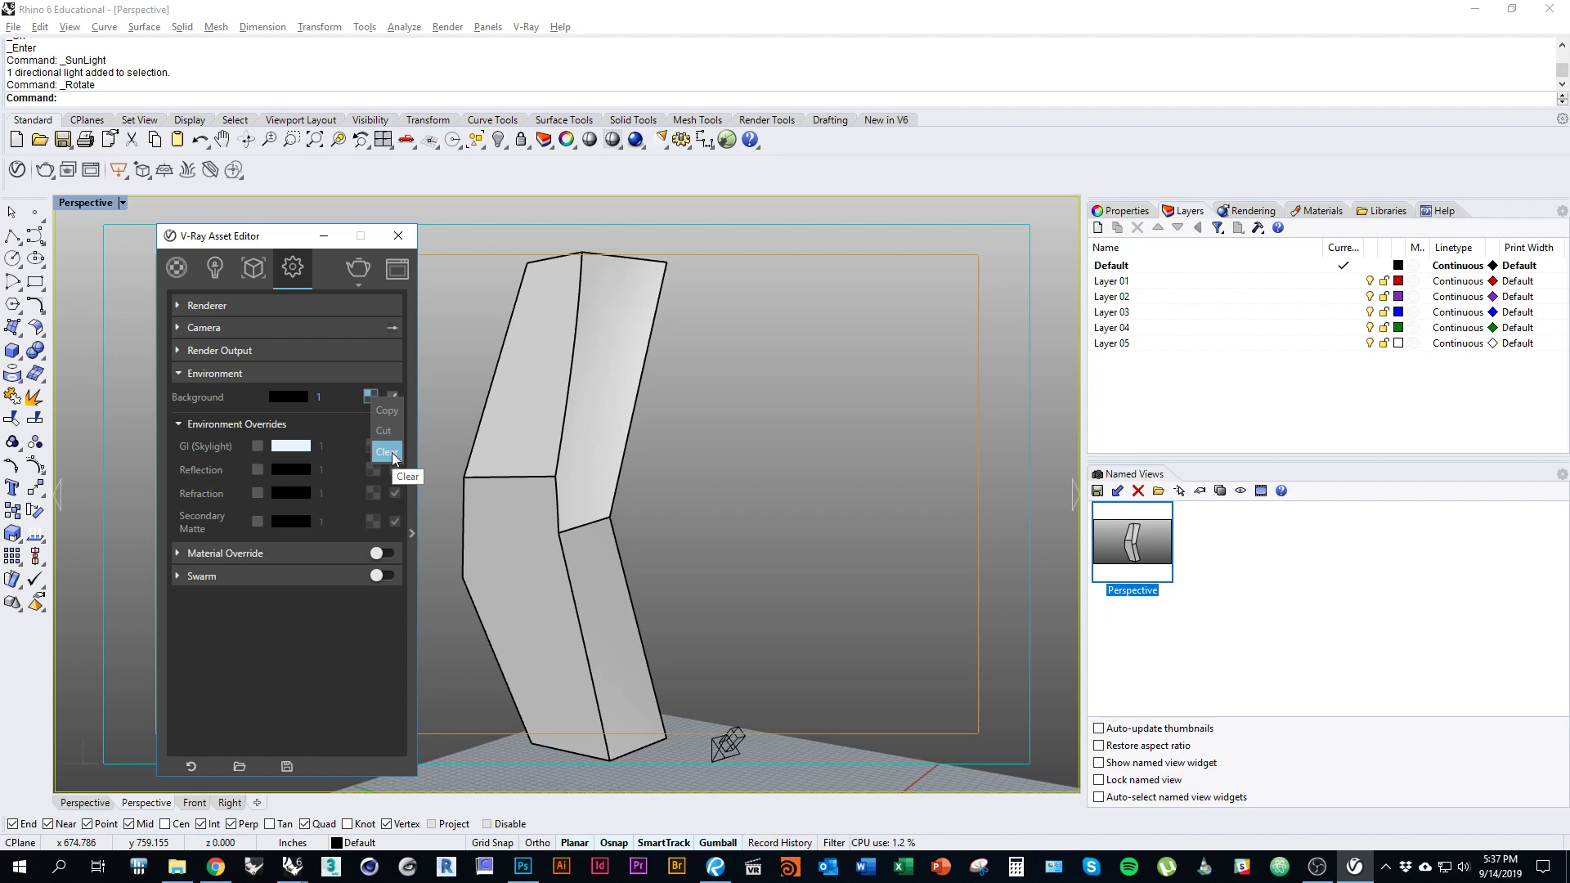
pyautogui.click(389, 452)
pyautogui.click(370, 399)
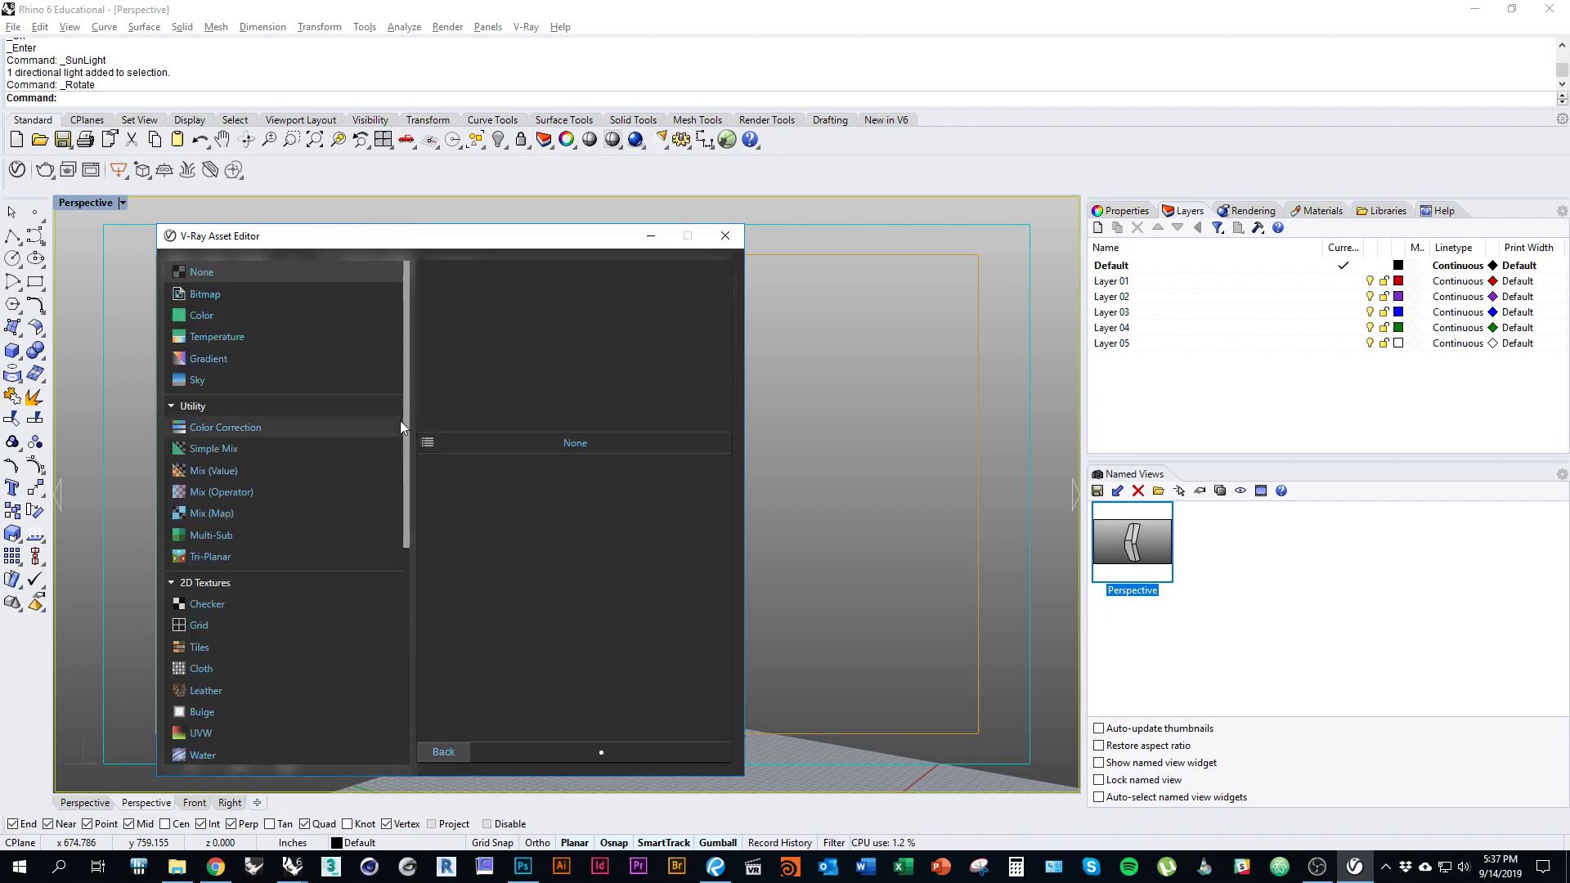
pyautogui.click(232, 295)
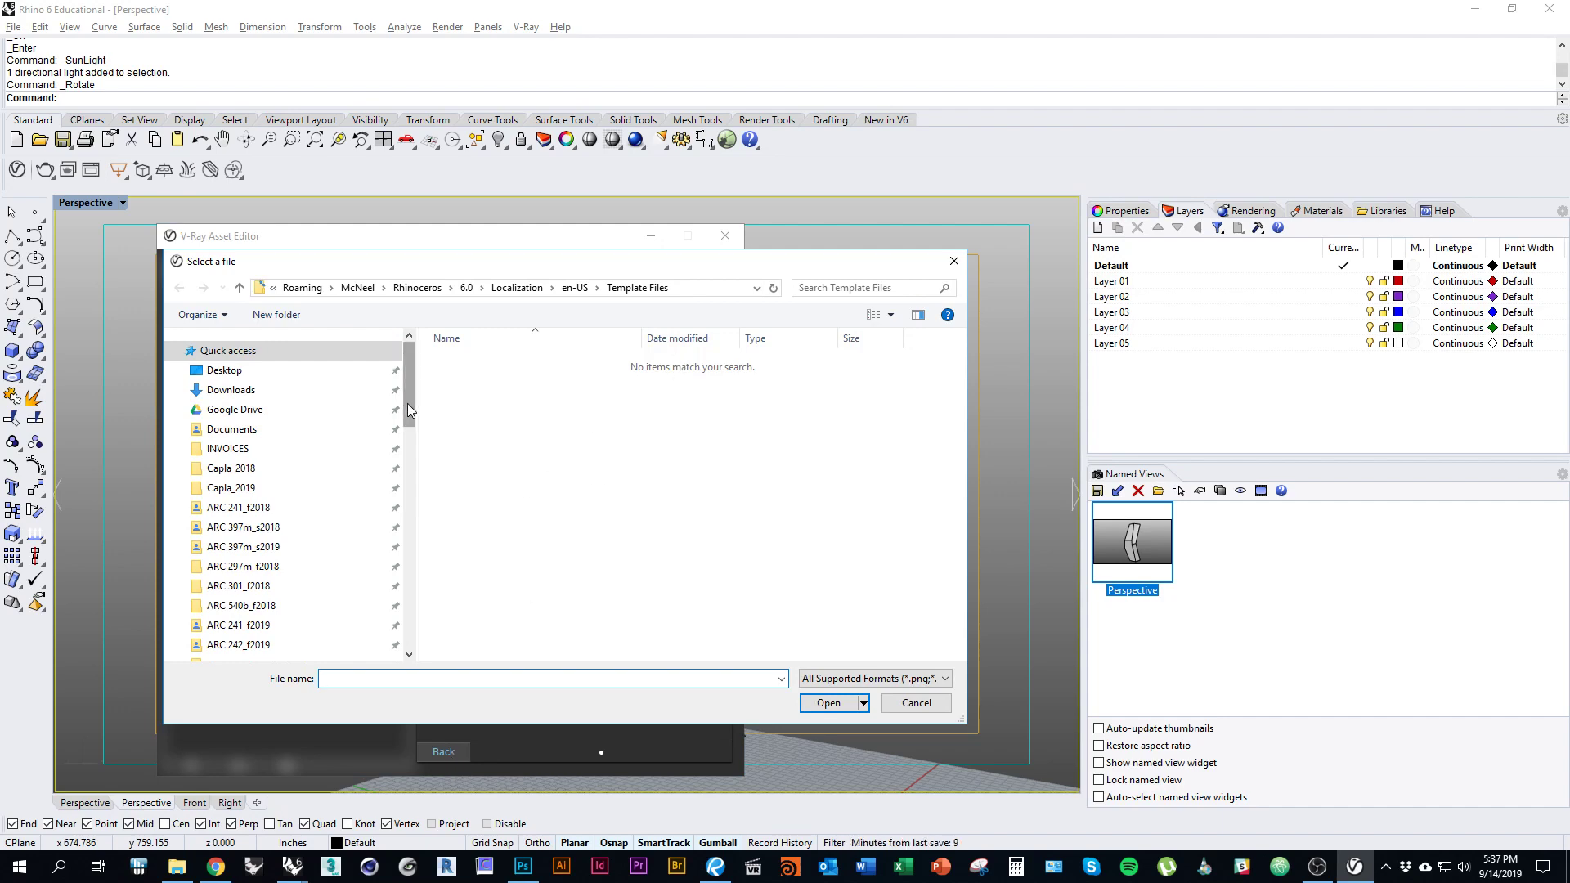
pyautogui.moveTo(411, 398); pyautogui.dragTo(502, 483)
pyautogui.click(916, 702)
pyautogui.click(450, 752)
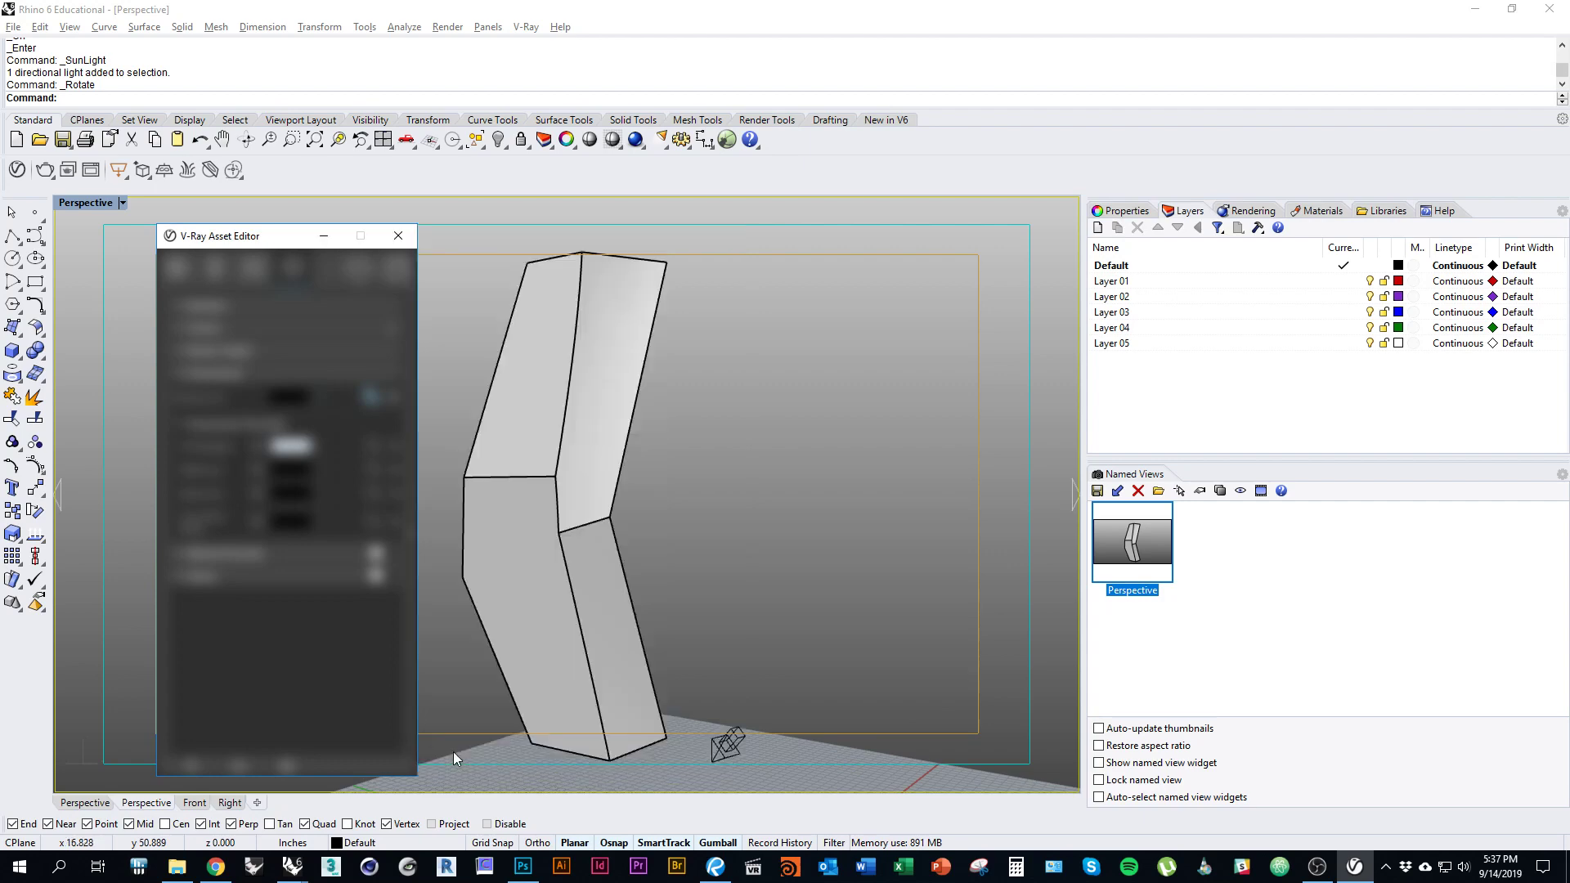
pyautogui.rightClick(373, 399)
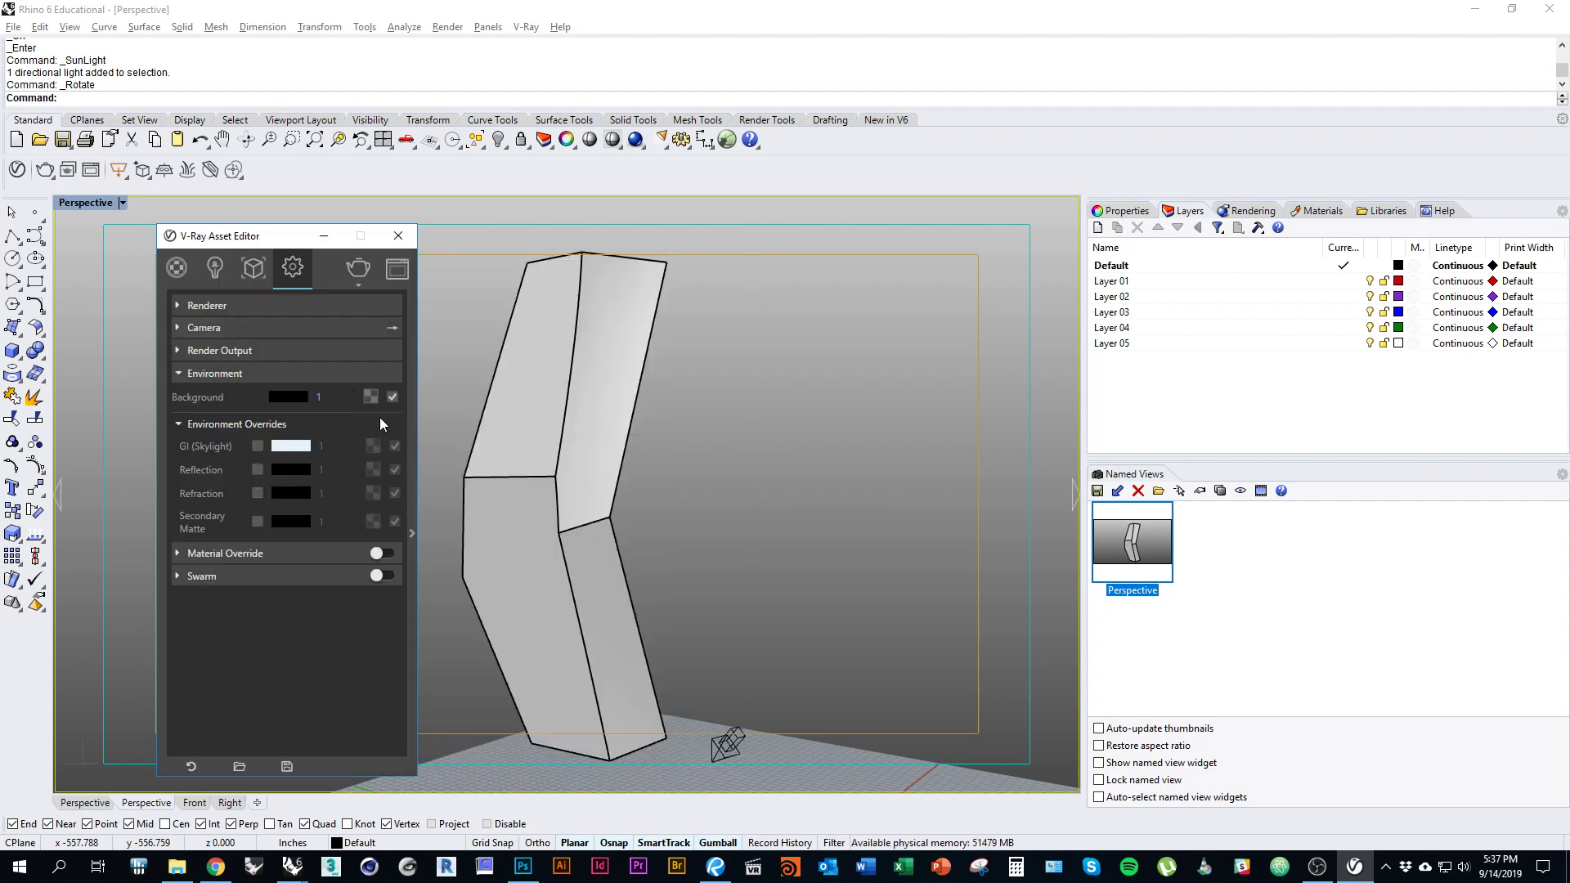
# Assign a Sky texture to the environment Background and set its sun to Sun Light.
pyautogui.click(372, 399)
pyautogui.click(227, 380)
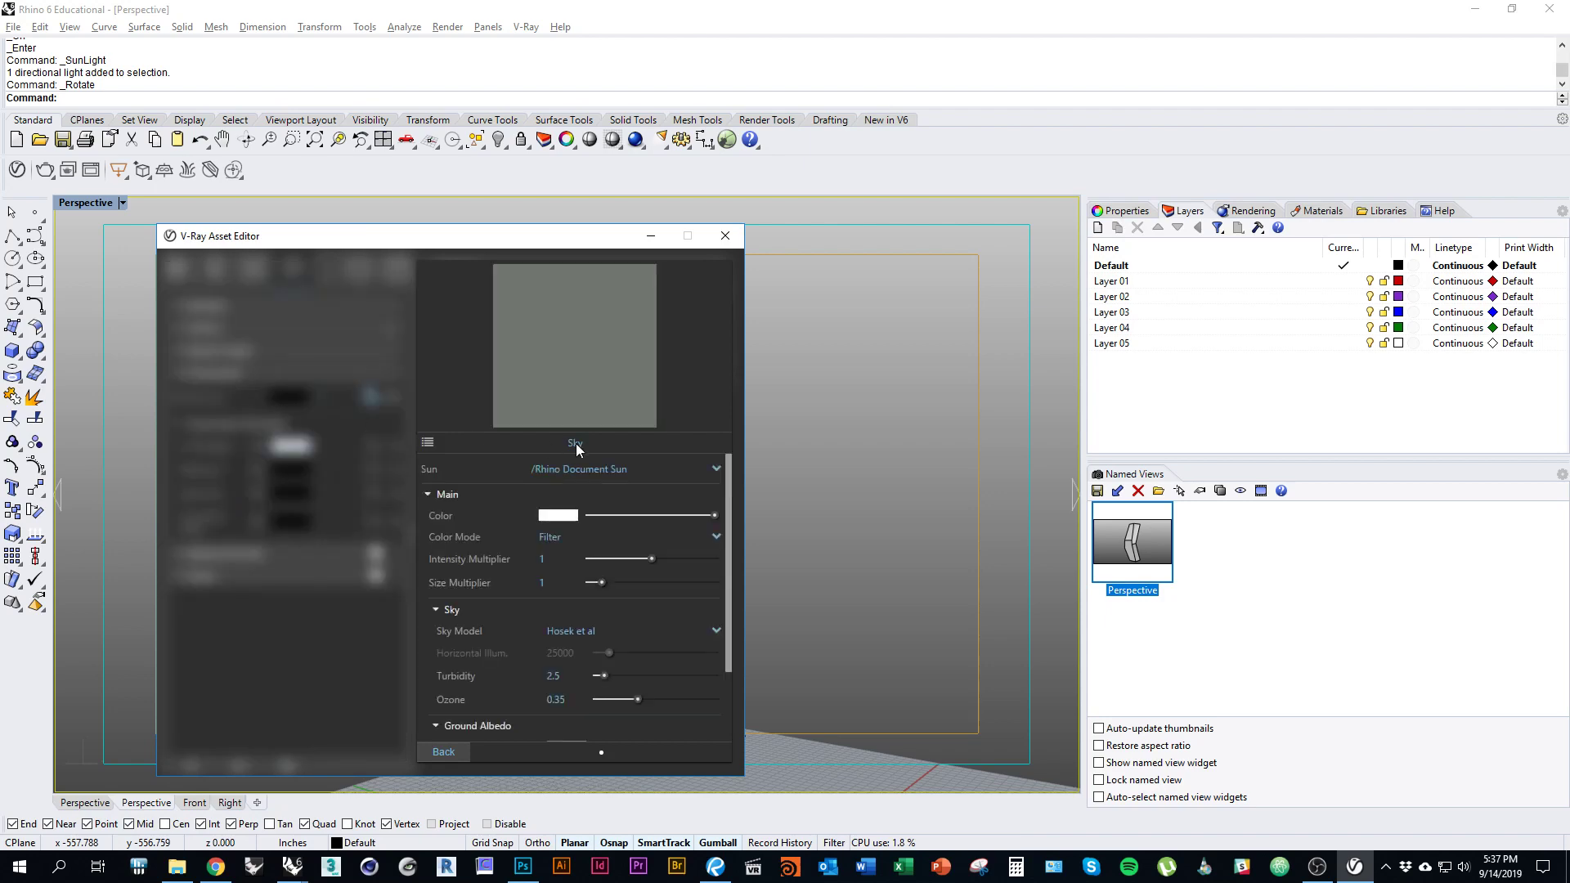
pyautogui.click(584, 469)
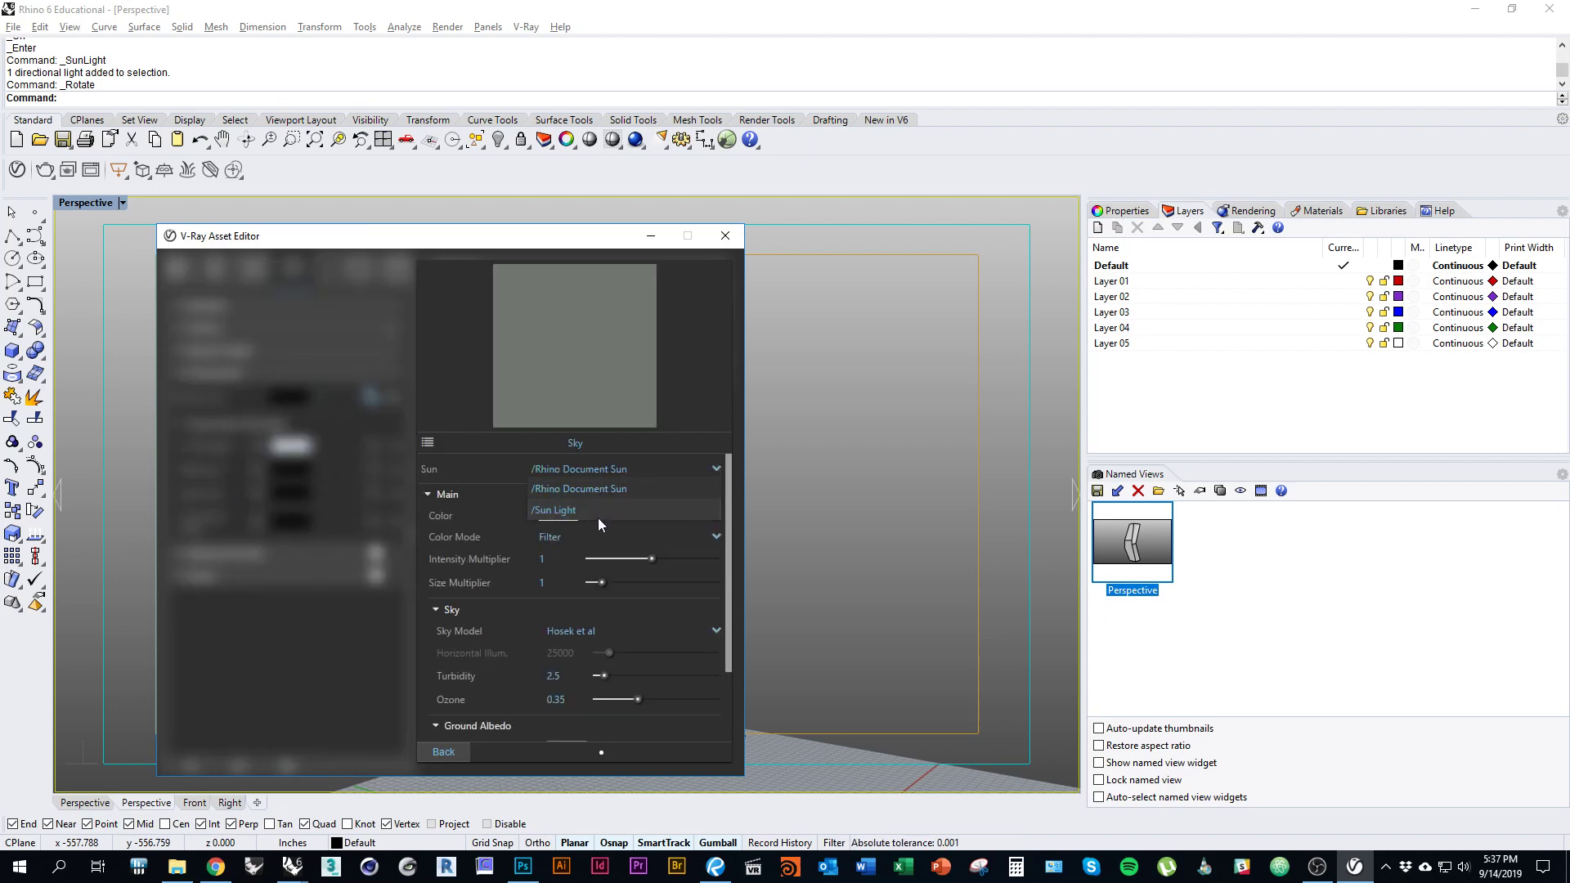
pyautogui.click(559, 513)
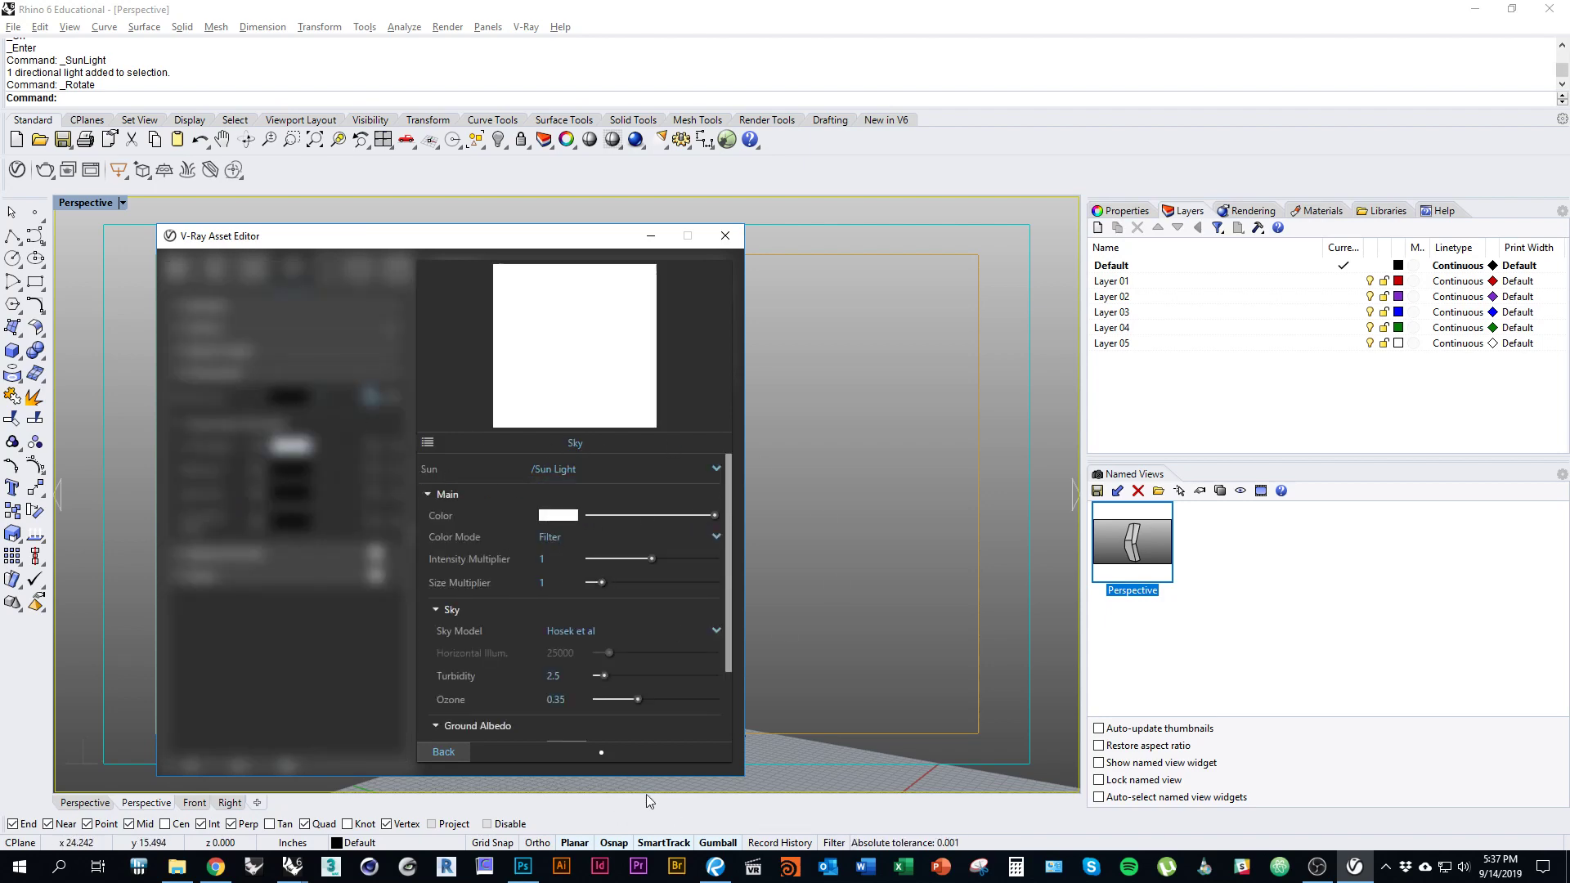
pyautogui.click(444, 752)
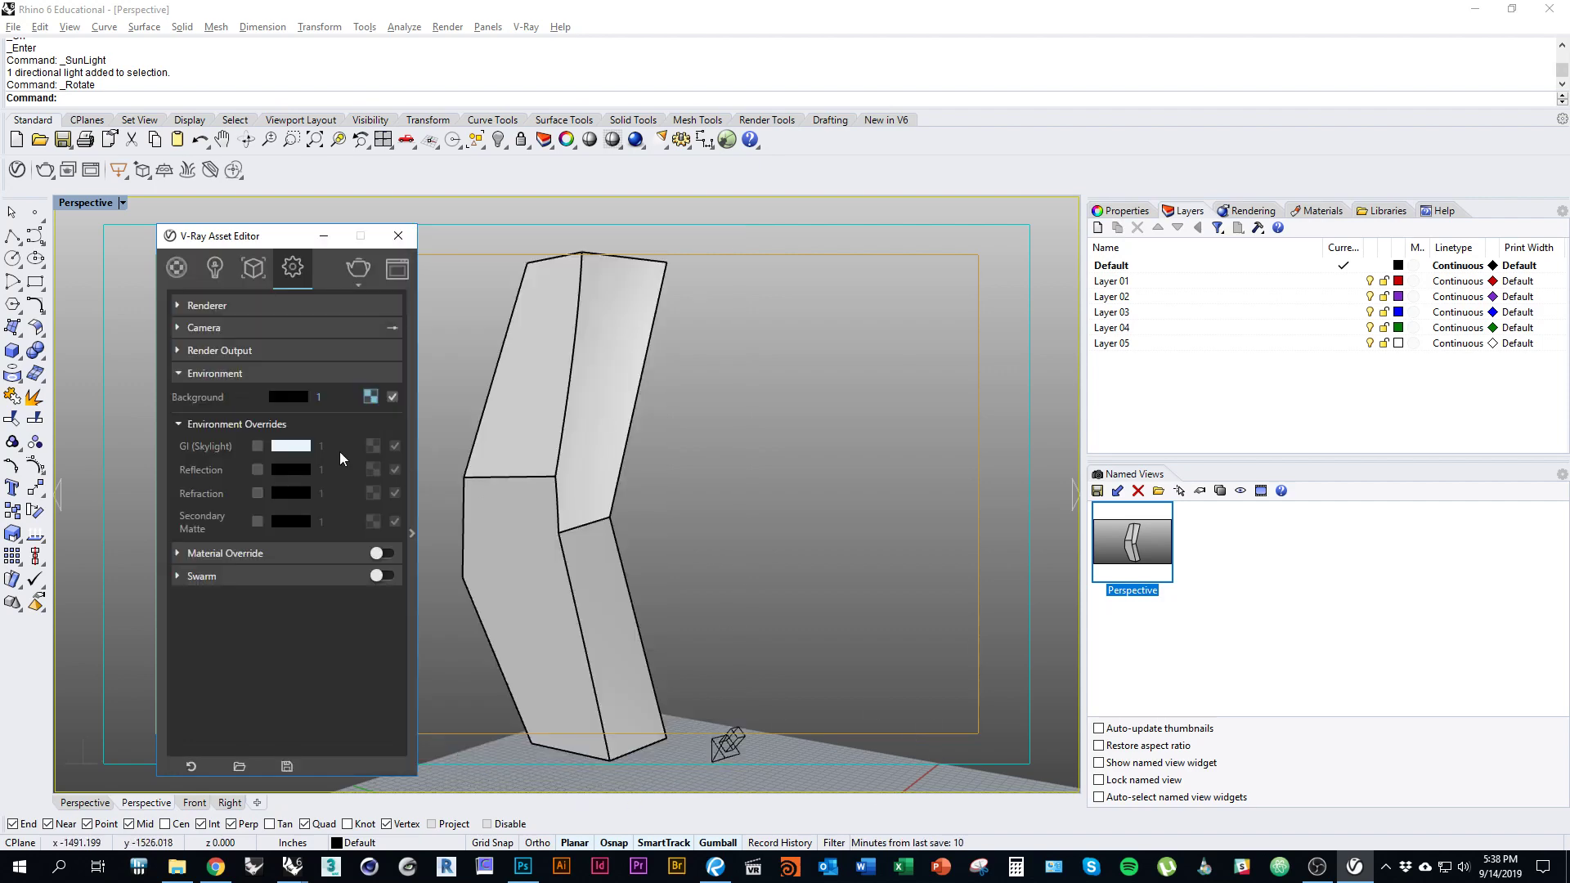
# Enable the GI (Skylight), Reflection and Refraction environment overrides and apply the sky texture to each.
pyautogui.click(217, 425)
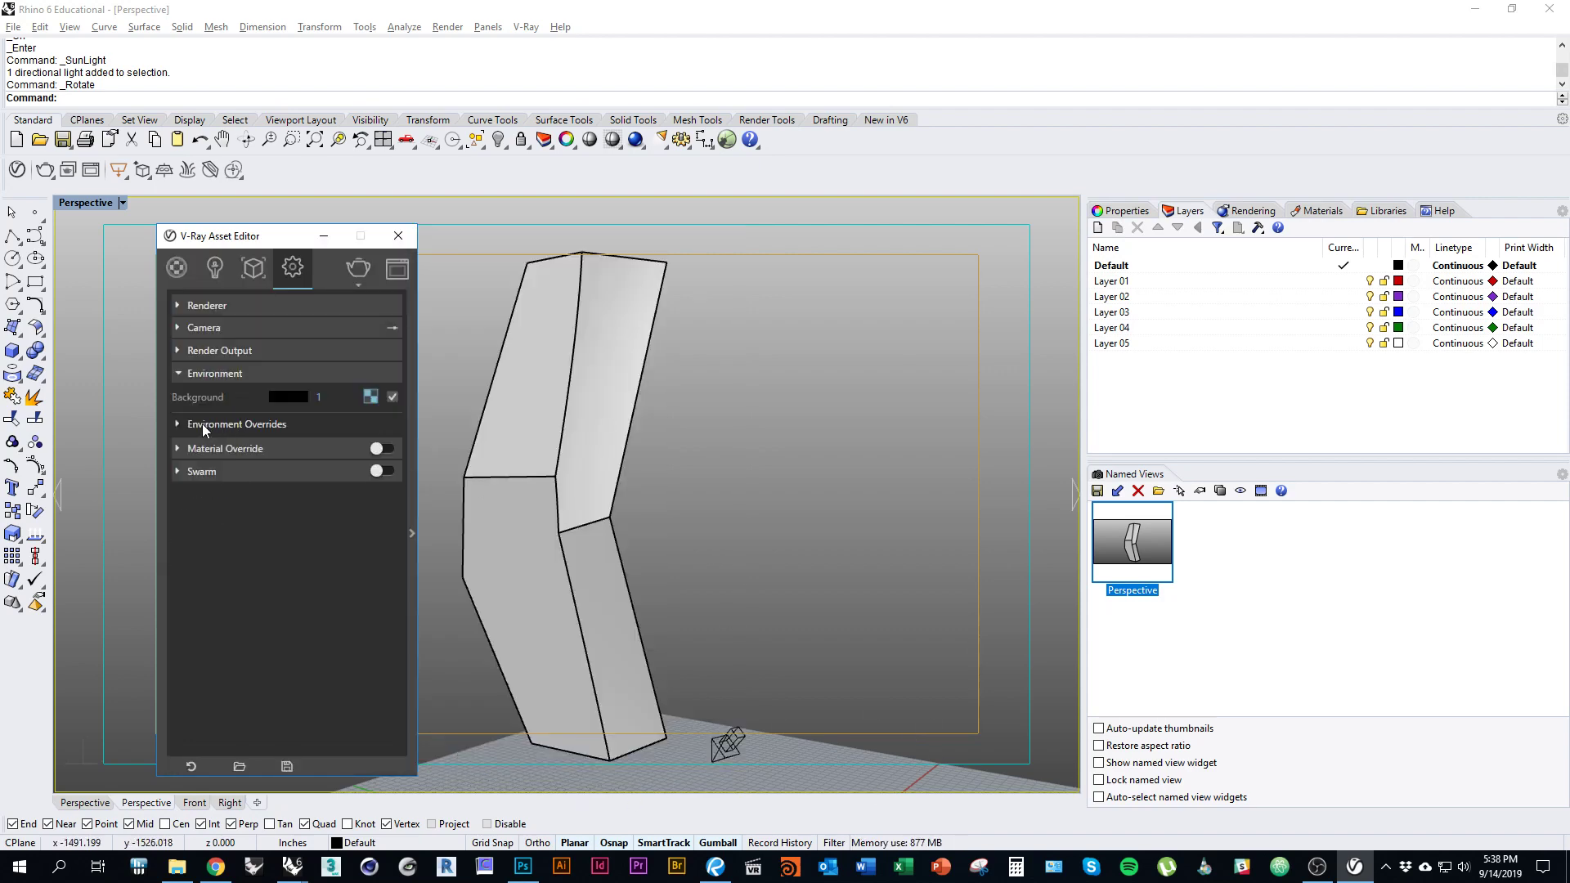
pyautogui.click(214, 424)
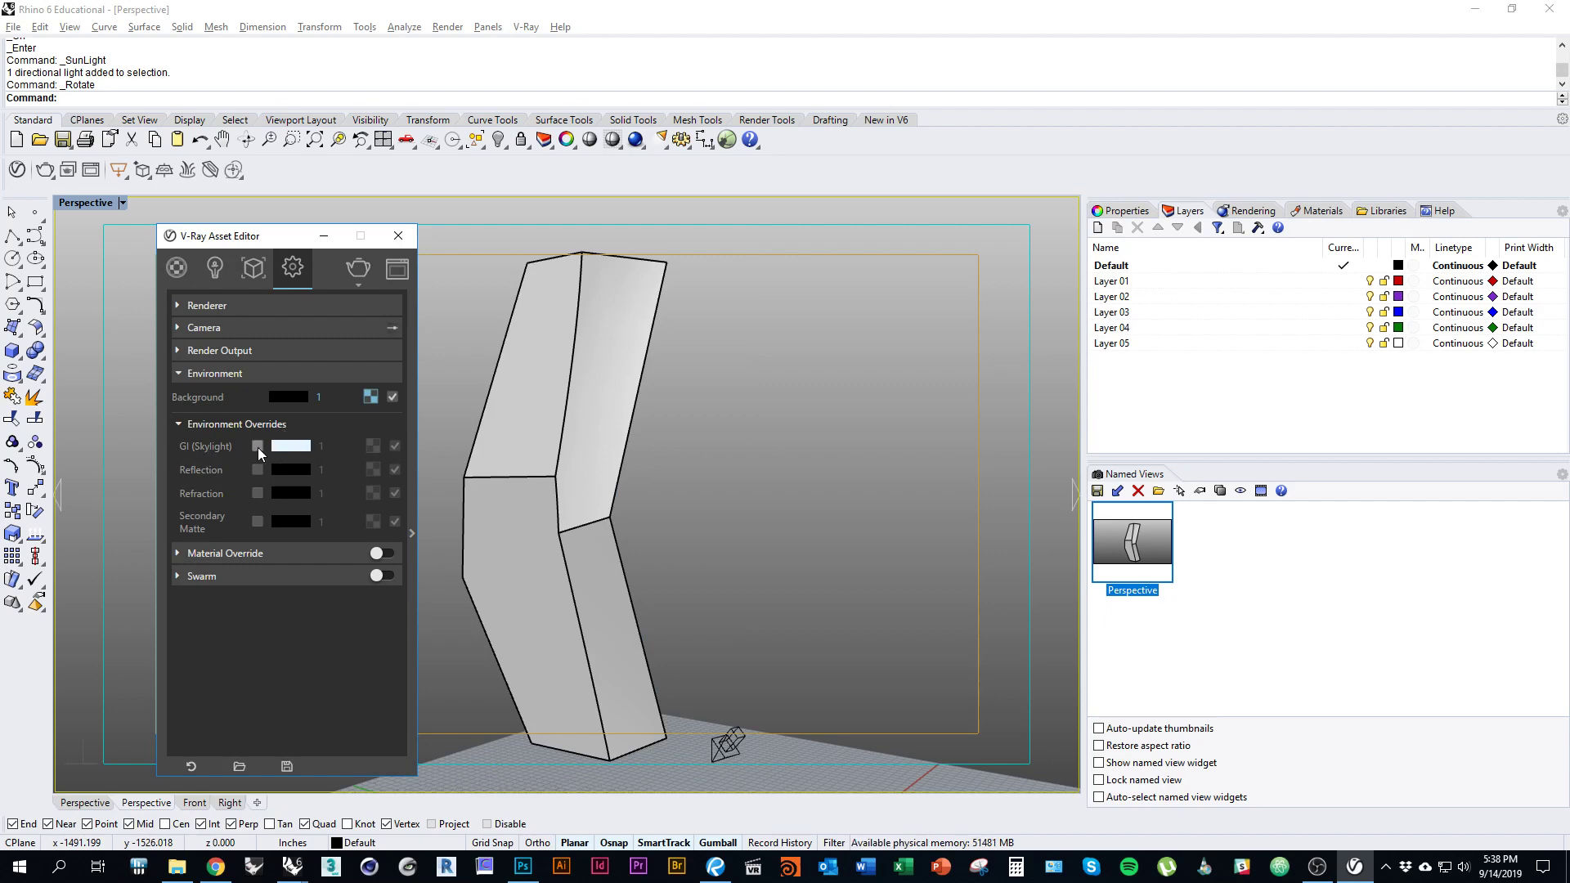
pyautogui.click(258, 446)
pyautogui.click(258, 469)
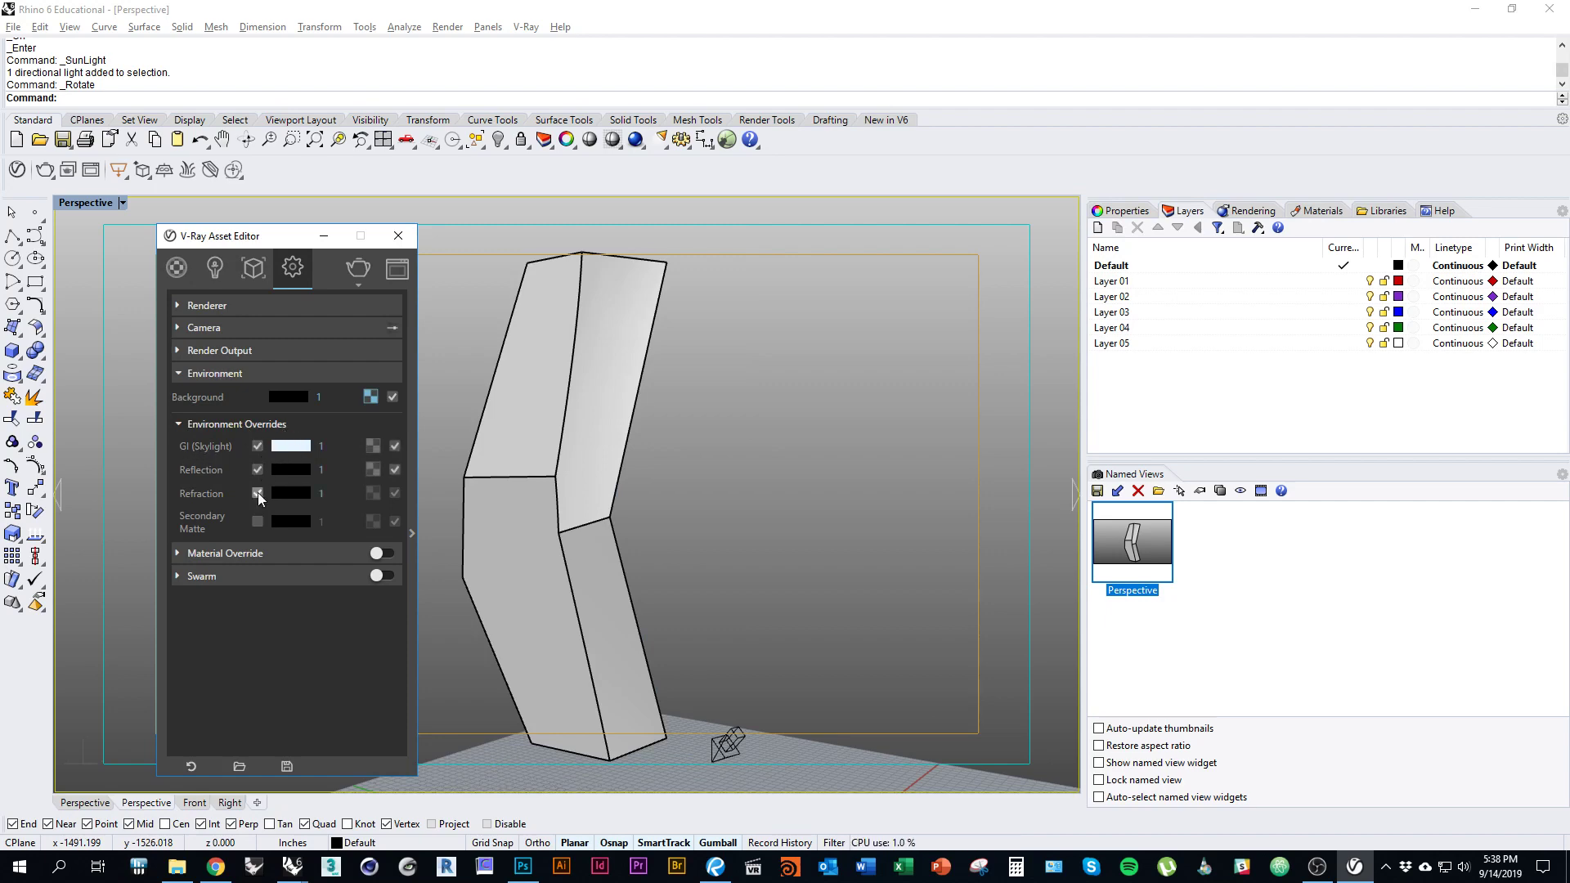
pyautogui.click(258, 493)
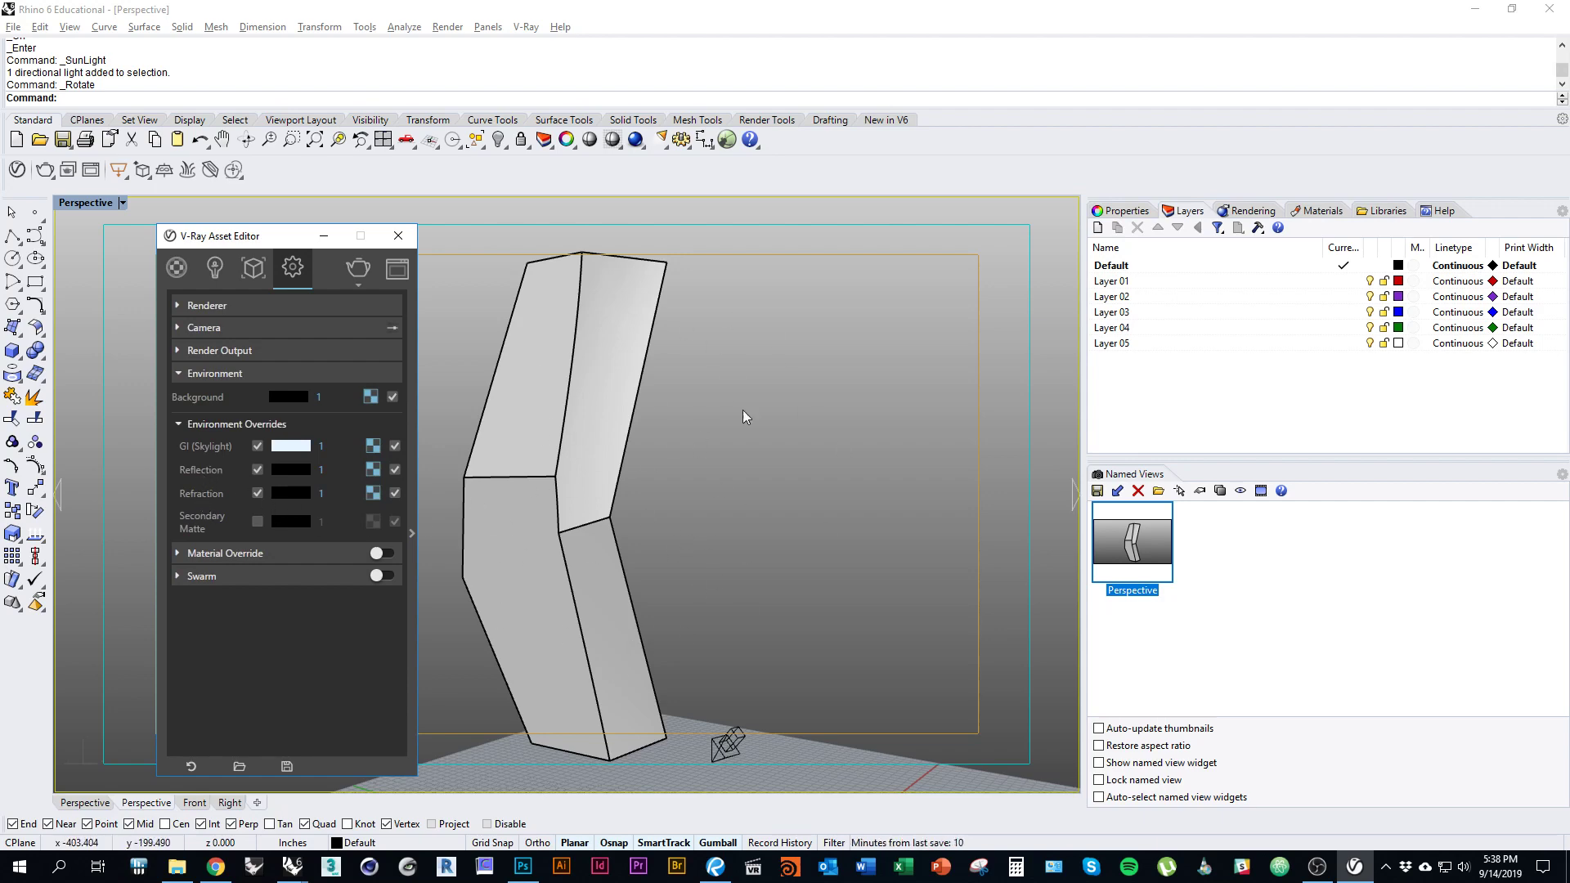
# Collapse the environment settings, read Step 7, Create a Ground Plane, in the guidebook in Chrome, and return to Rhino.
pyautogui.click(822, 630)
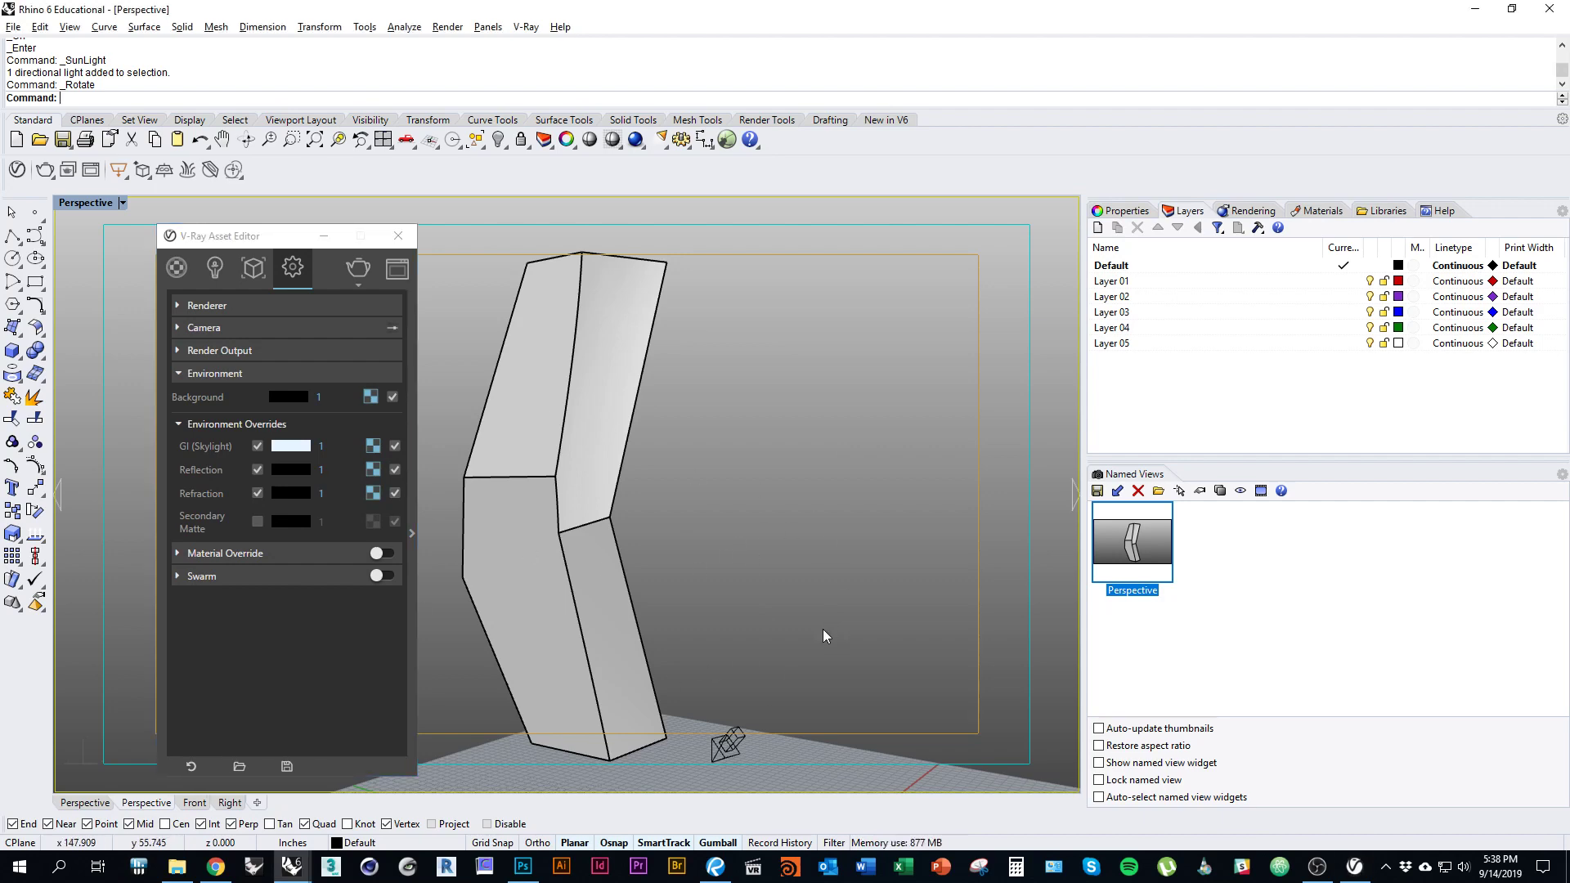
pyautogui.click(207, 425)
pyautogui.click(214, 374)
pyautogui.press('super+Tab')
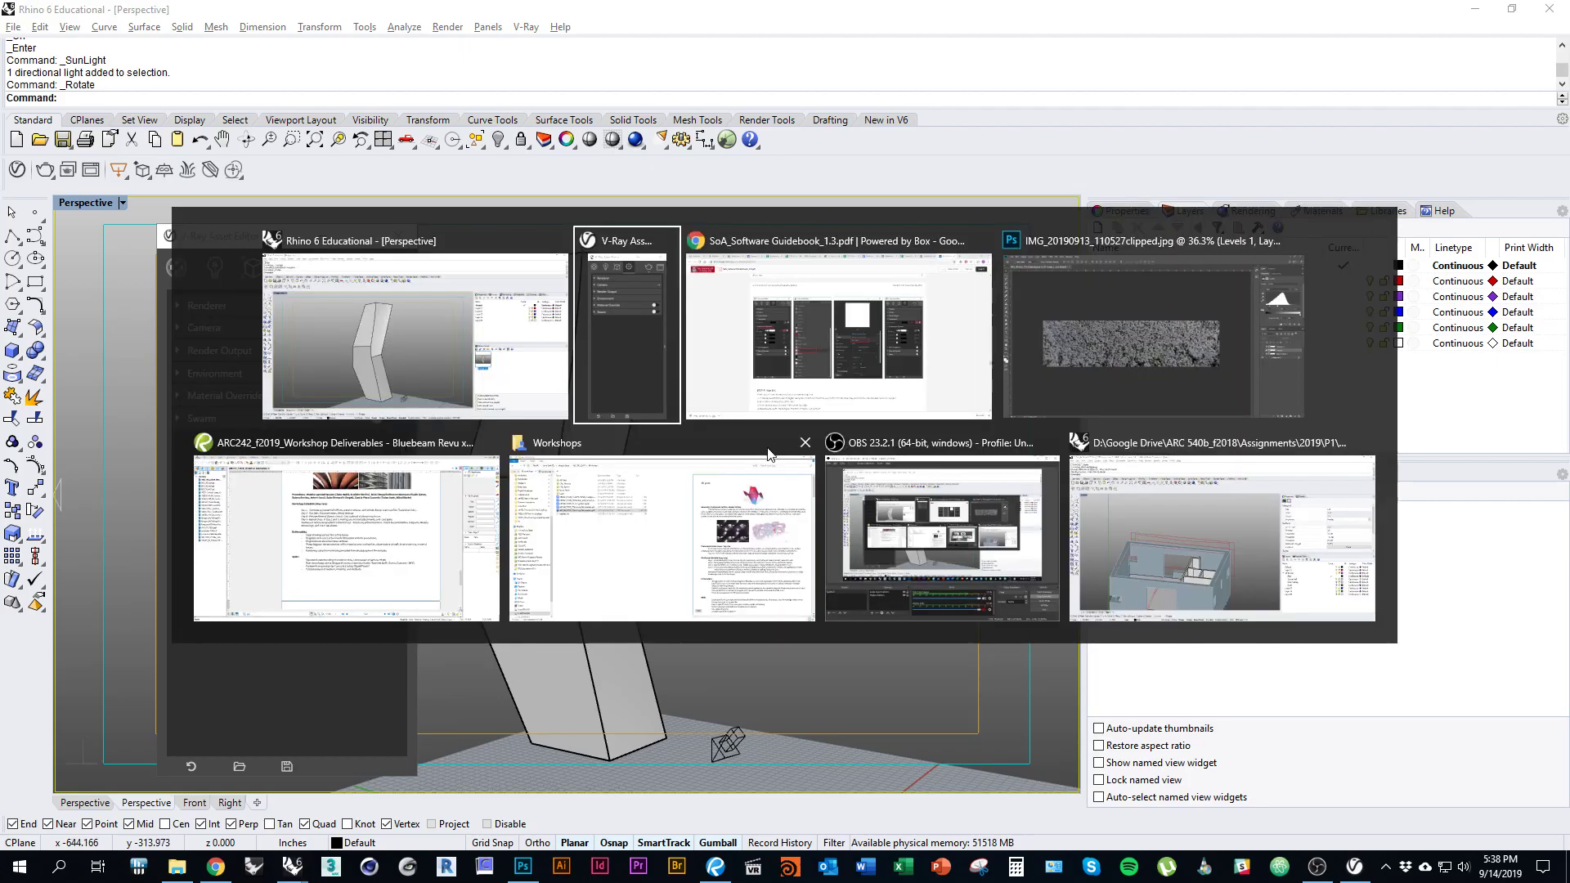
pyautogui.click(772, 400)
pyautogui.scroll(-8, 760, 530)
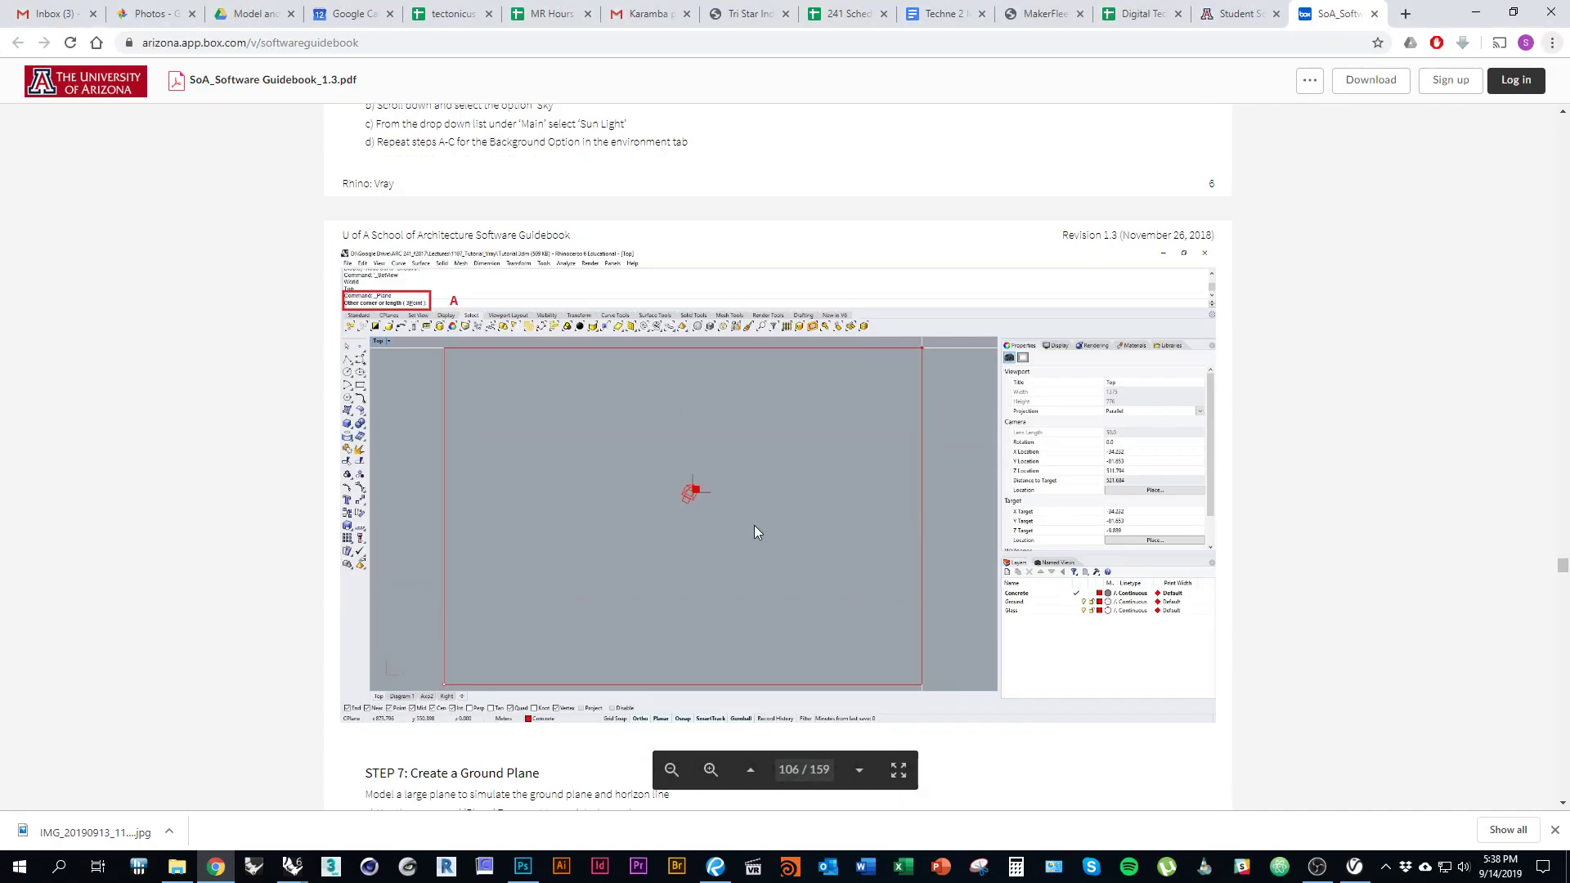
pyautogui.scroll(-1, 639, 419)
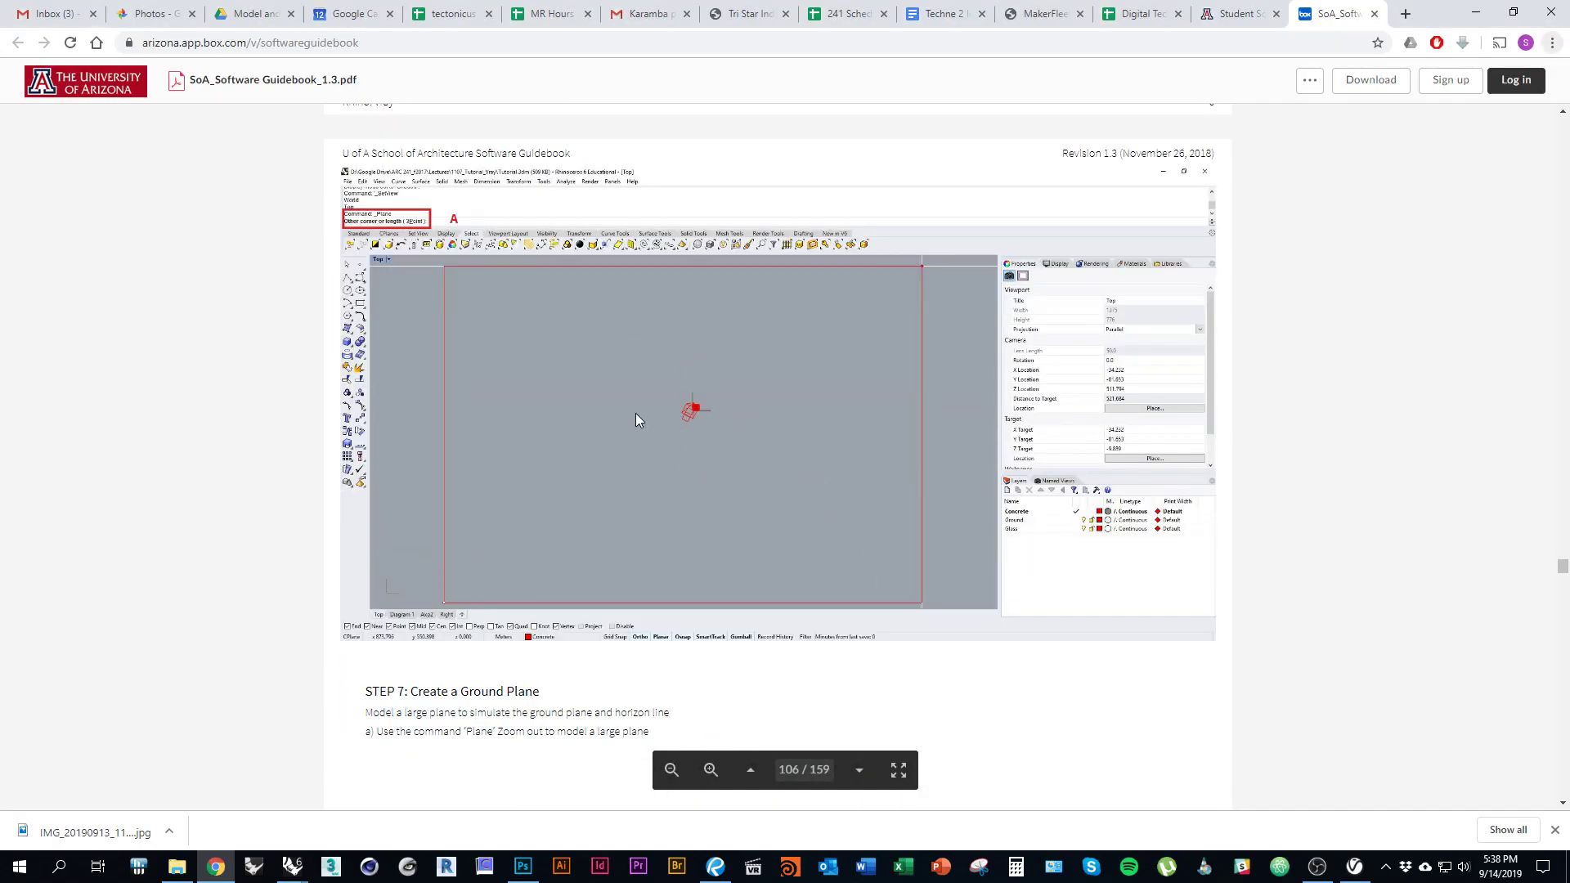
pyautogui.hotkey('alt', 'Tab')
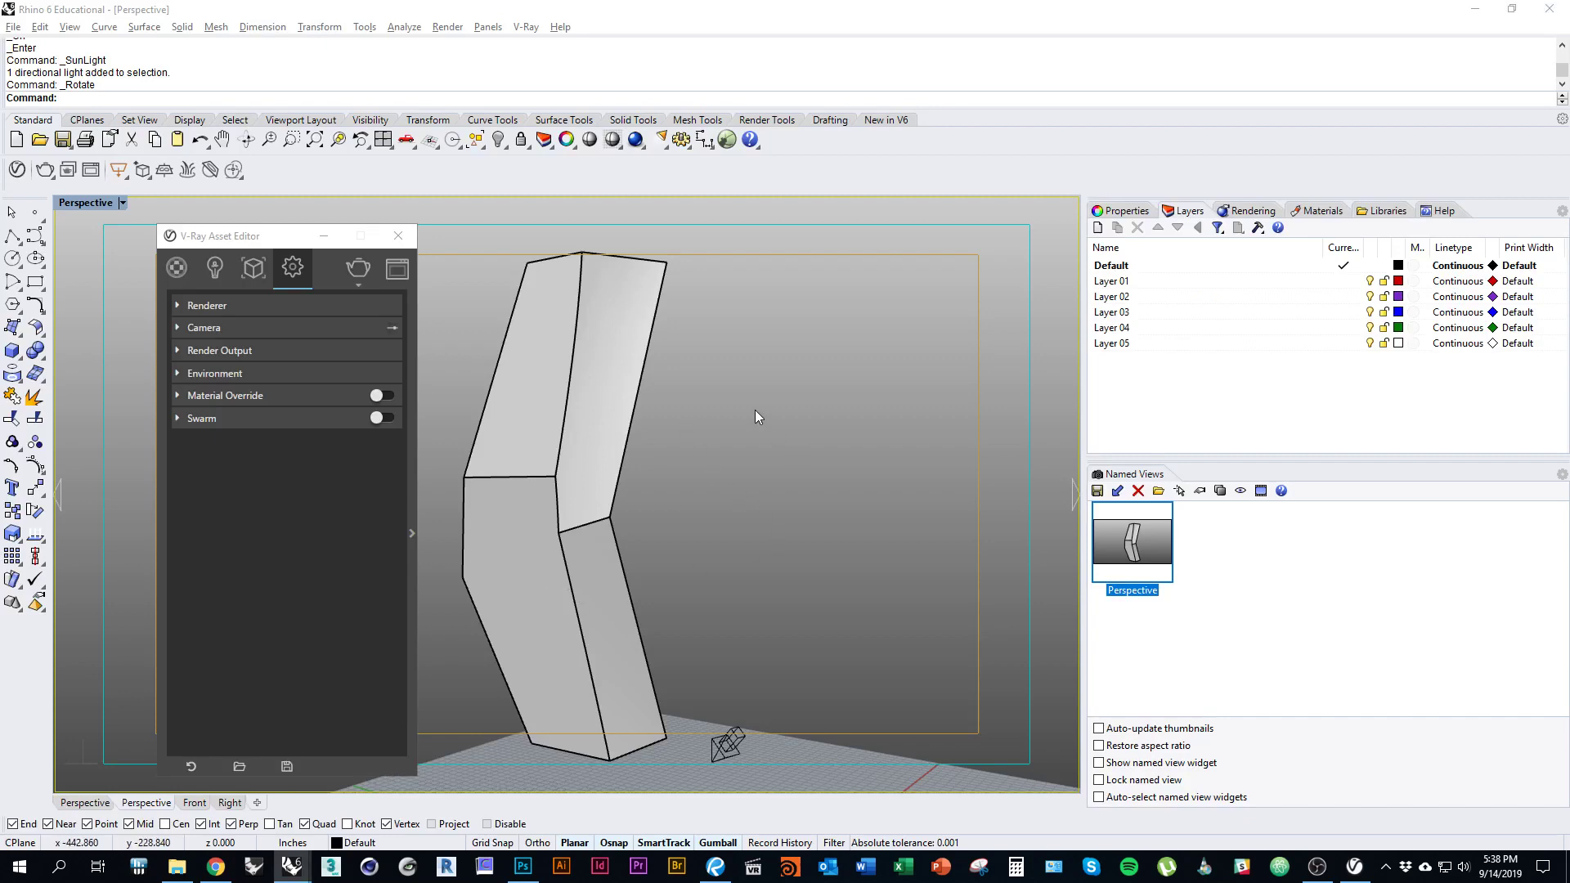
# Make Layer 01 current, create a large ground plane around the column with the Plane command, and restore the saved Perspective view.
pyautogui.scroll(-12, 755, 412)
pyautogui.moveTo(756, 425); pyautogui.dragTo(816, 544, button='right')
pyautogui.click(1344, 280)
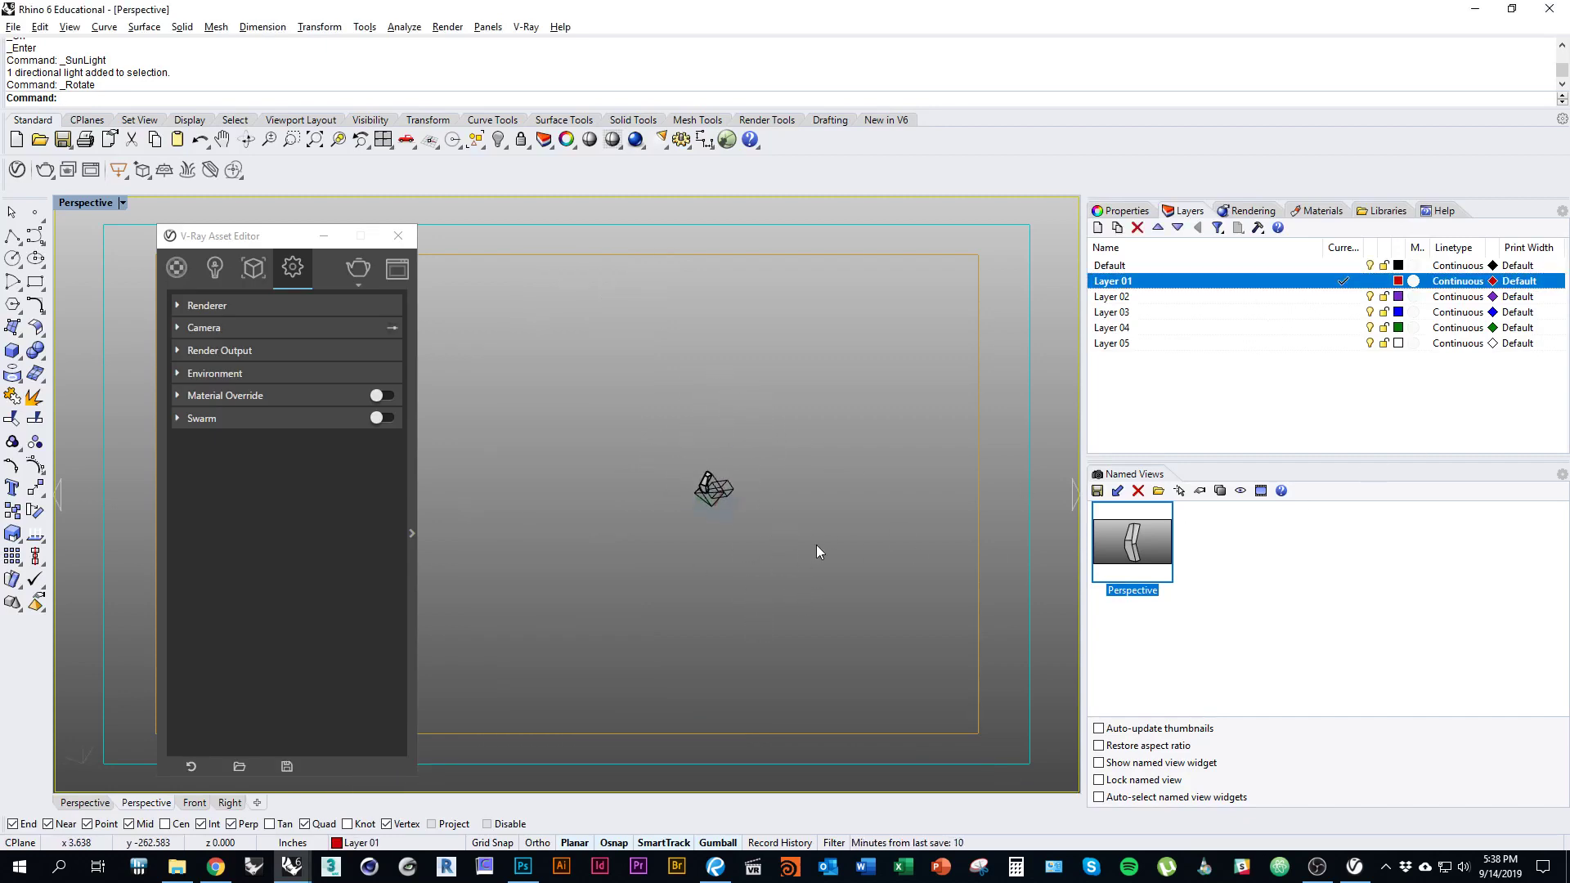
pyautogui.write('Plane')
pyautogui.press('Return')
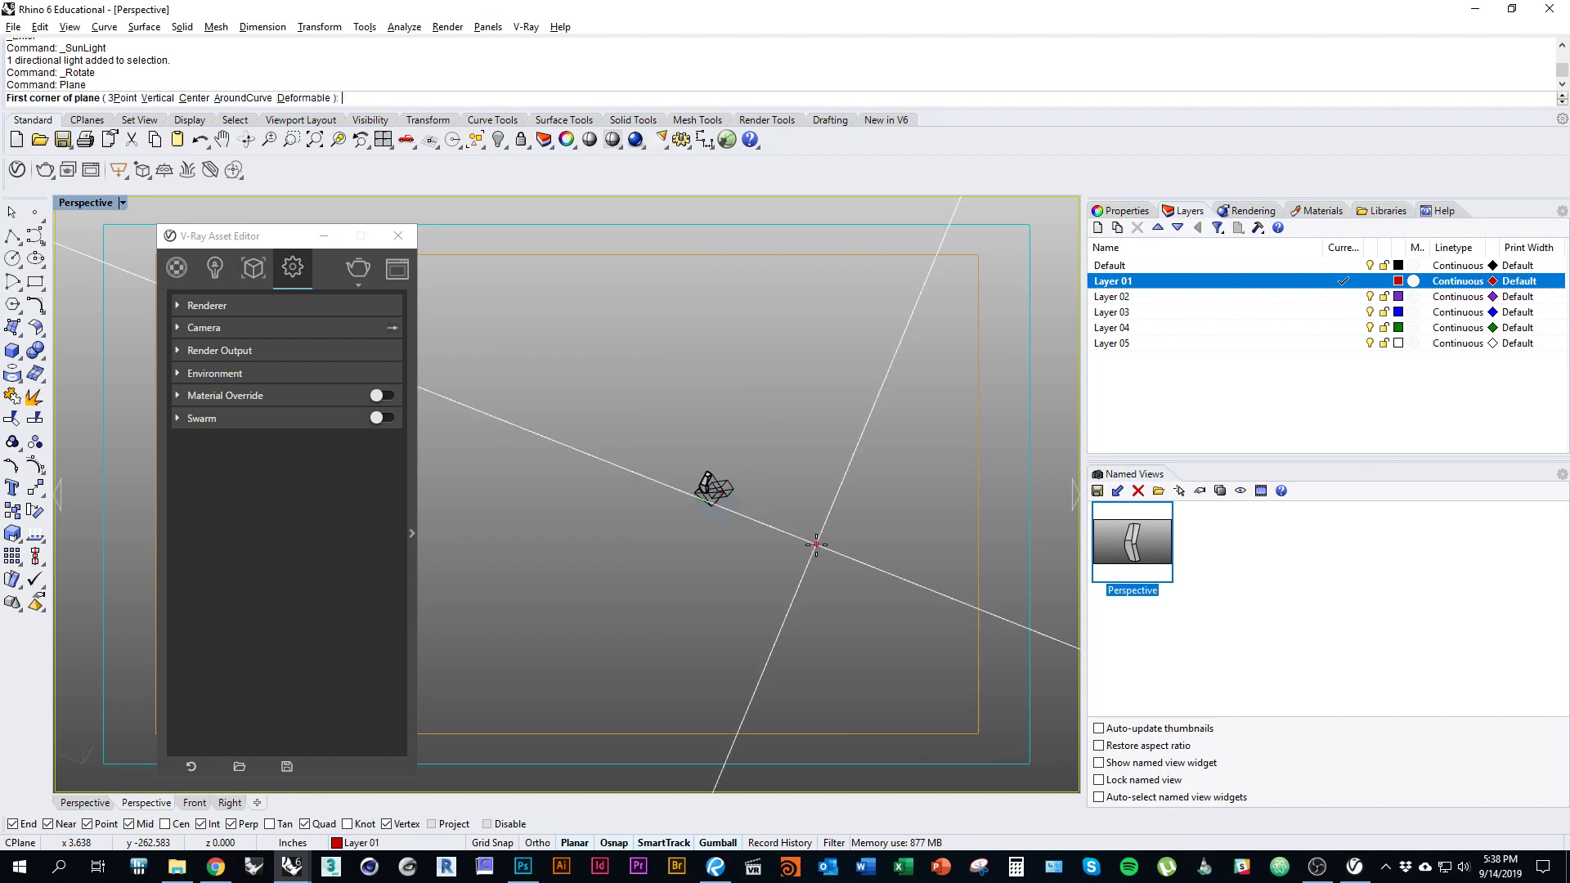
pyautogui.click(428, 543)
pyautogui.click(939, 440)
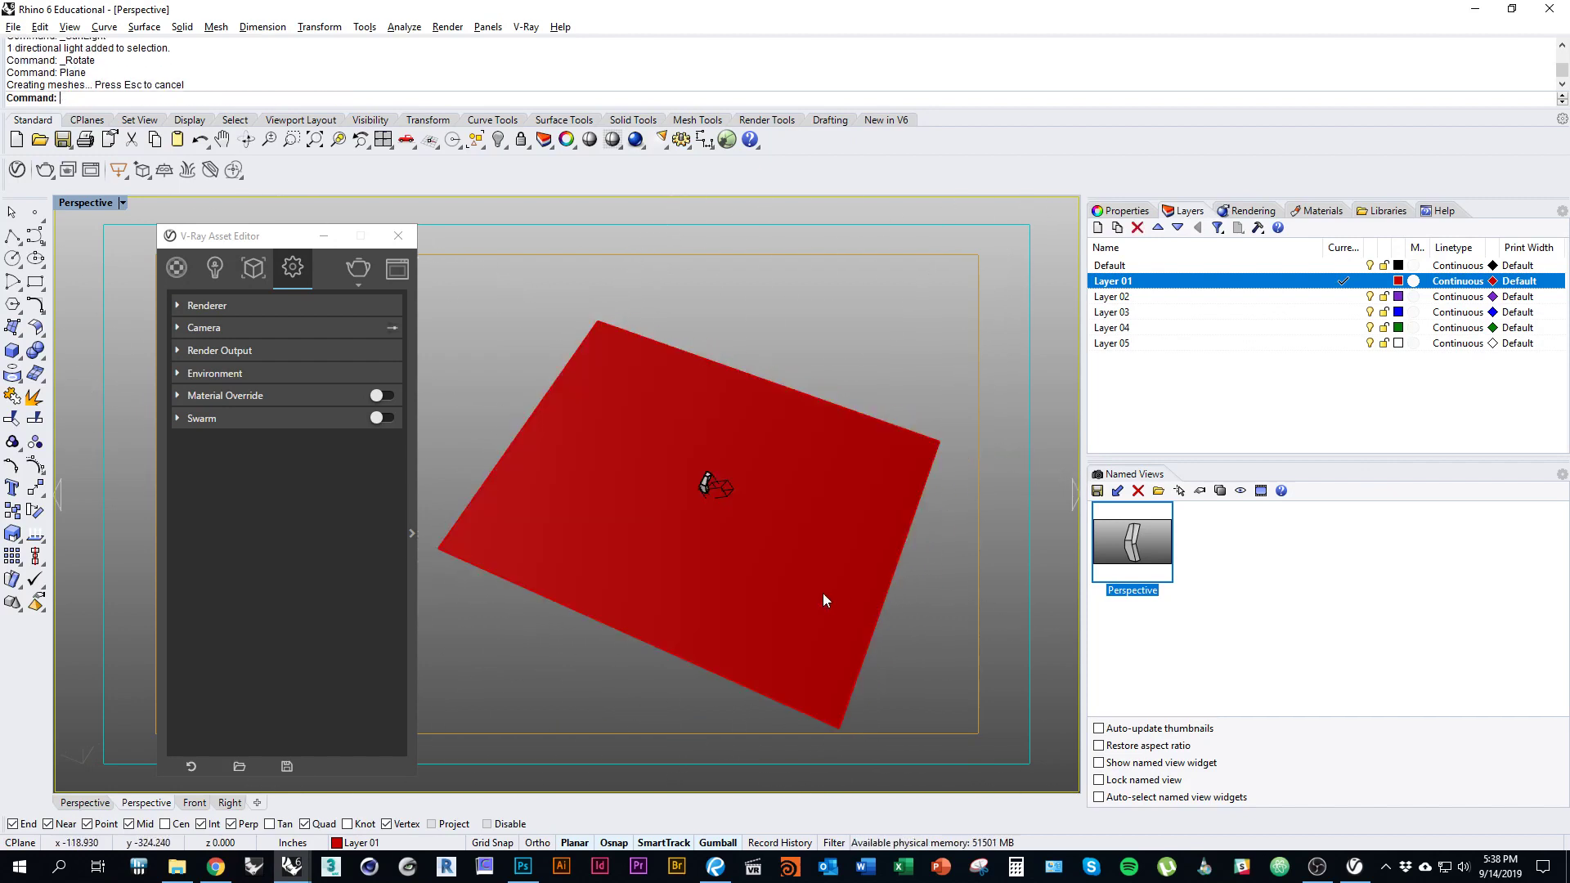
pyautogui.moveTo(823, 599); pyautogui.dragTo(739, 729, button='right')
pyautogui.doubleClick(1126, 563)
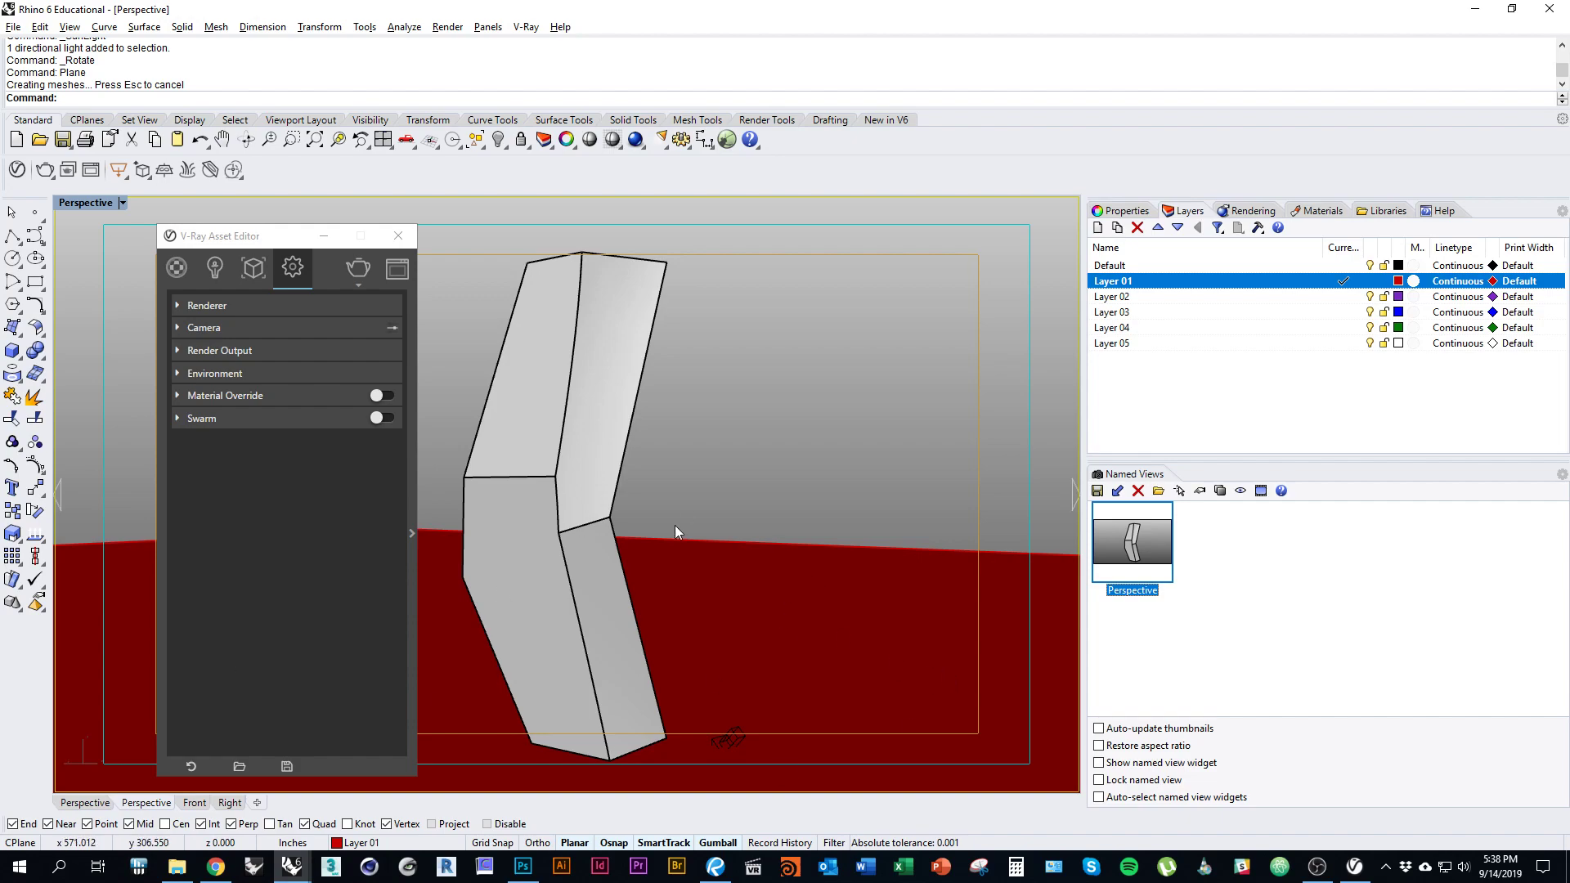
# Read Step 8, Create a Transparent Material, in the guidebook in Chrome, and return to Rhino.
pyautogui.hotkey('alt', 'Tab')
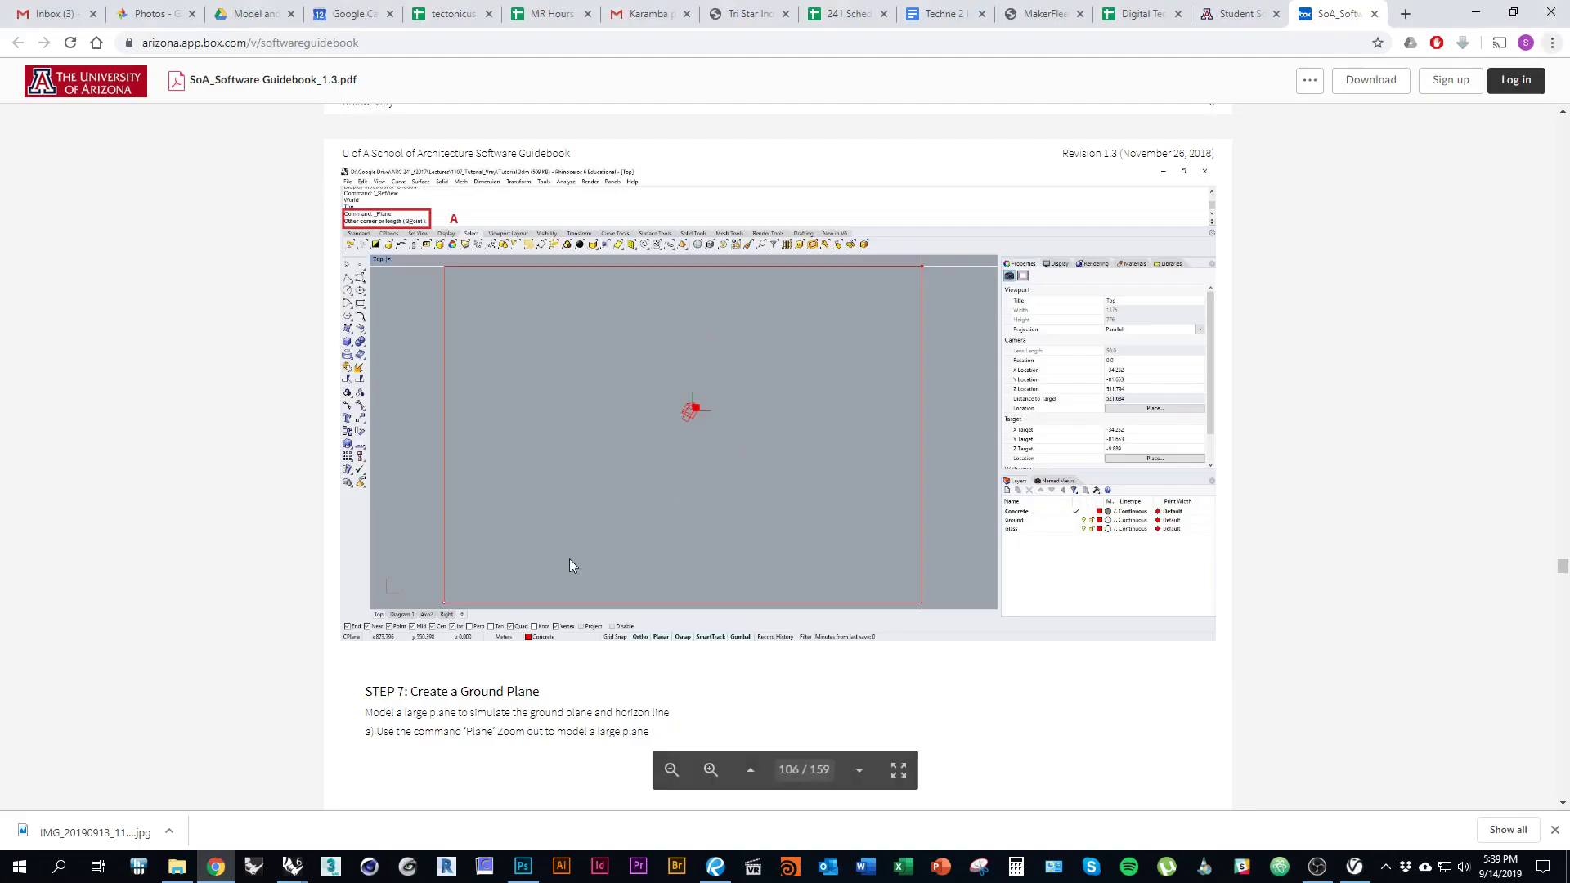
pyautogui.scroll(-9, 448, 544)
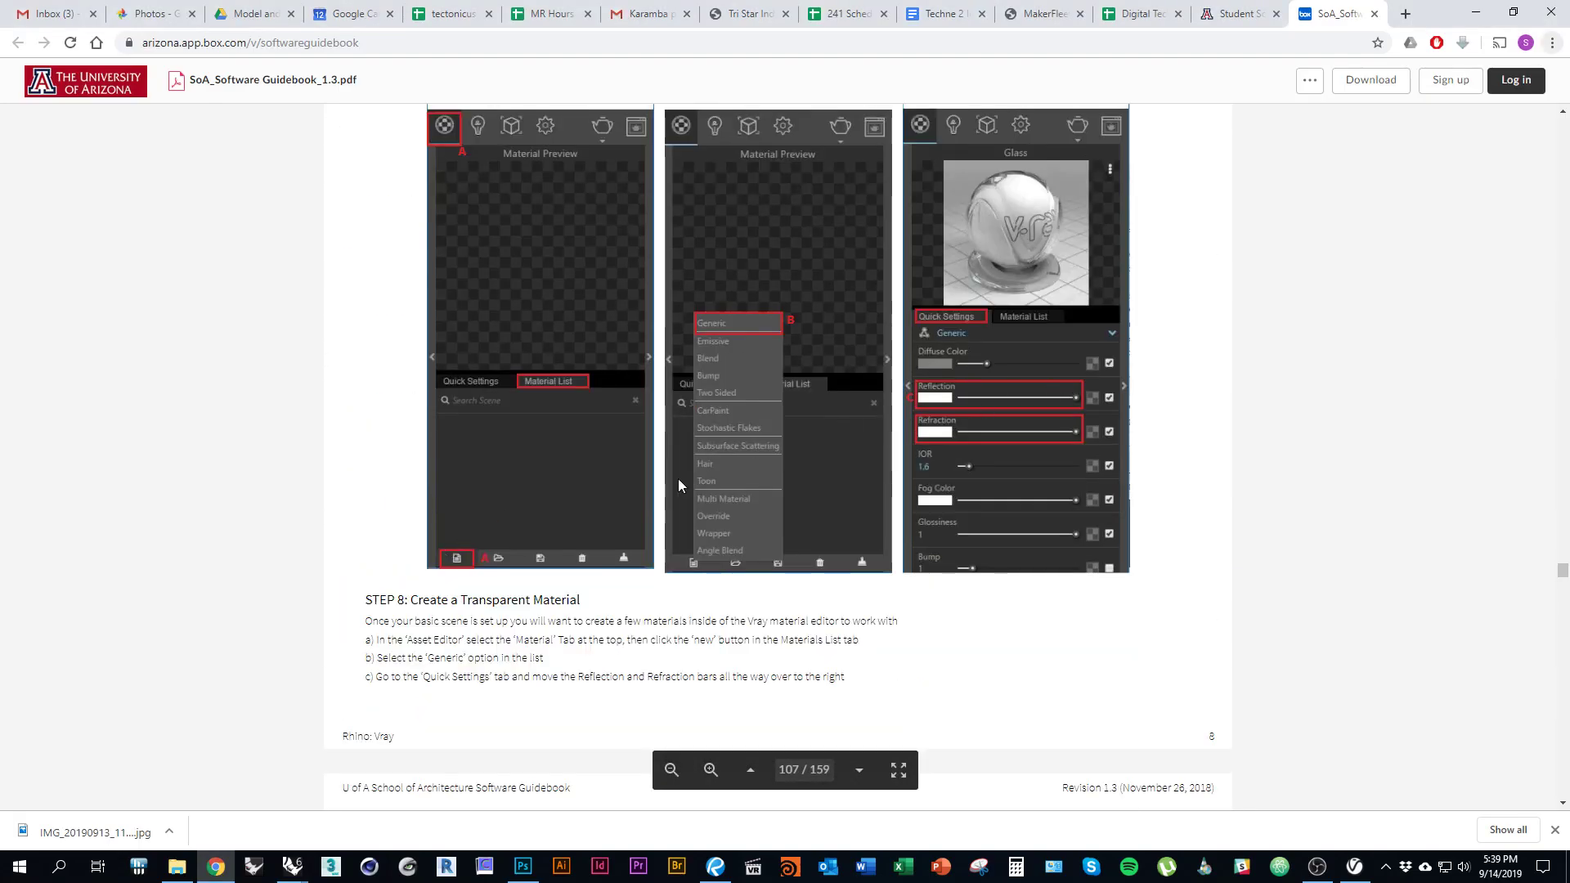
pyautogui.hotkey('alt', 'Tab')
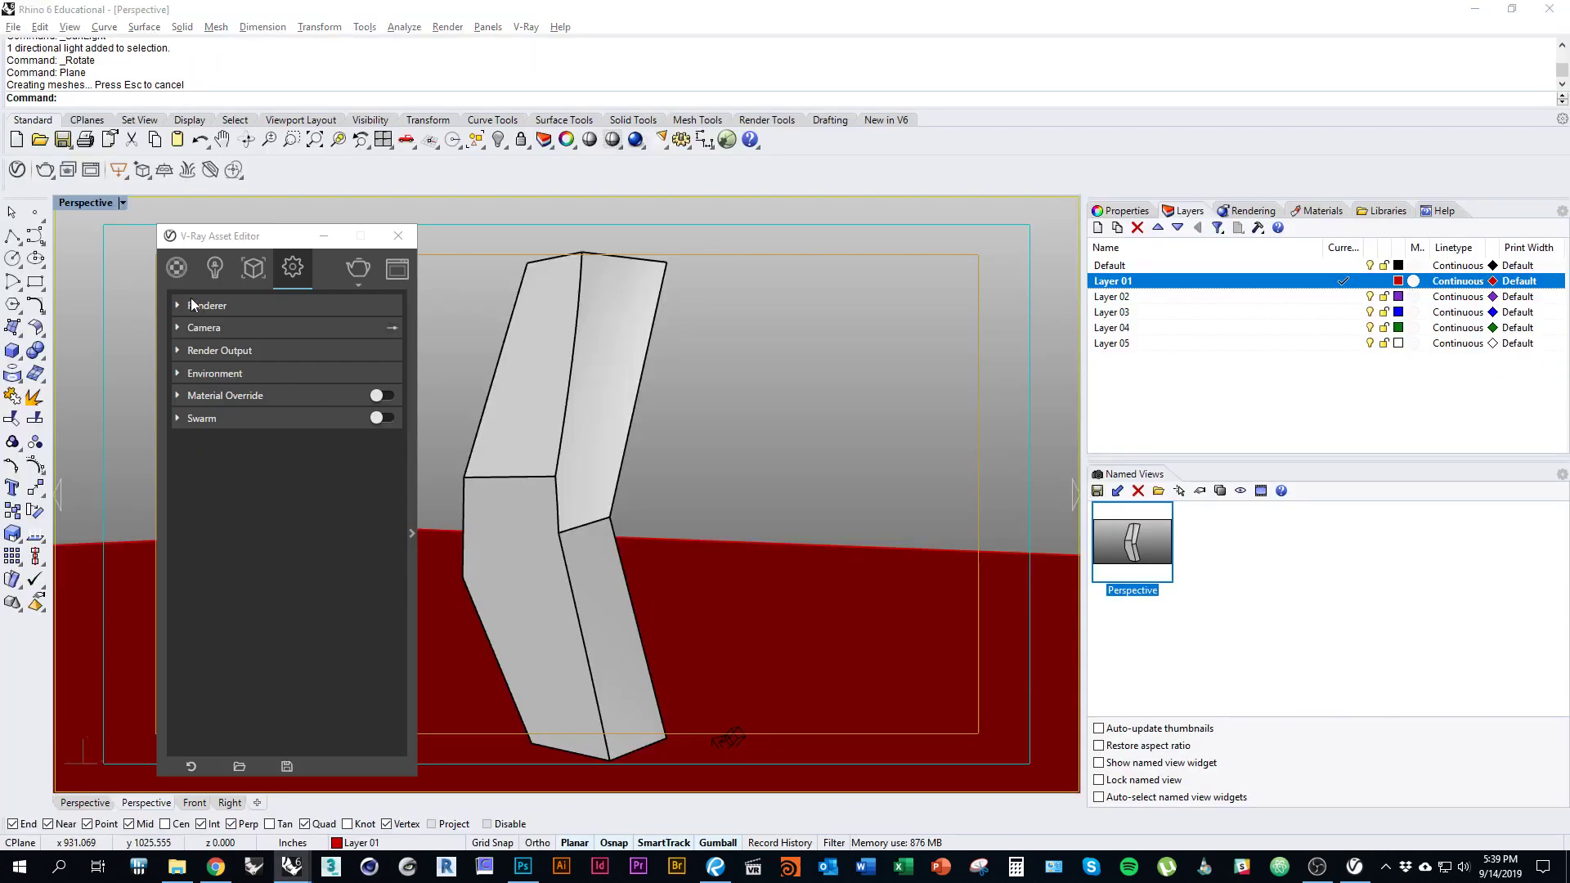
# Create a new Generic V-Ray material and slightly darken its Diffuse color in the detailed settings.
pyautogui.click(185, 274)
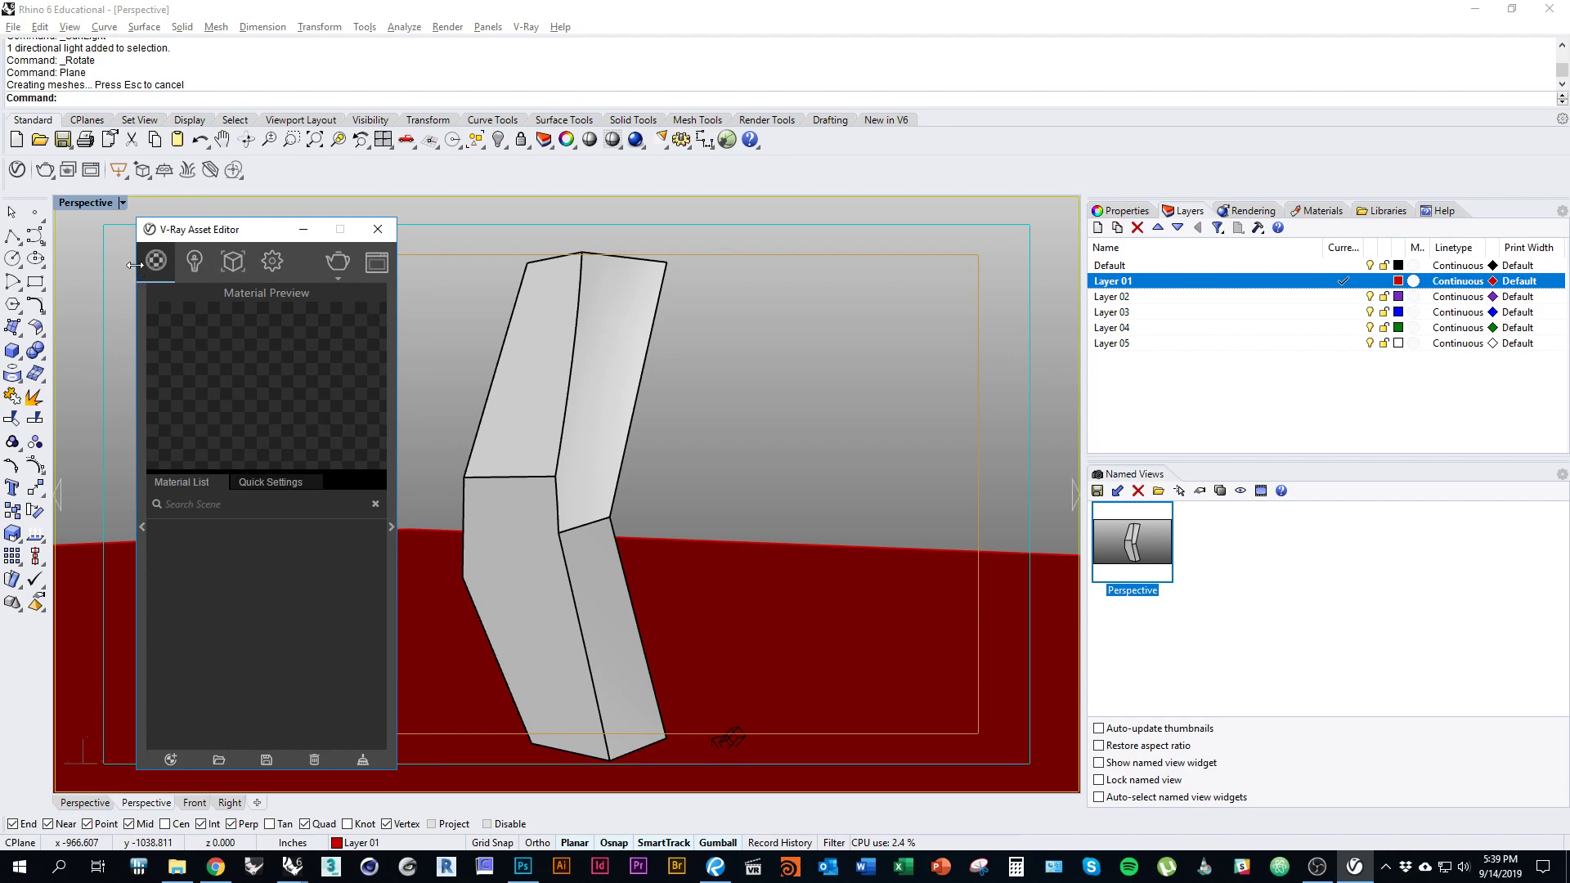
pyautogui.click(169, 760)
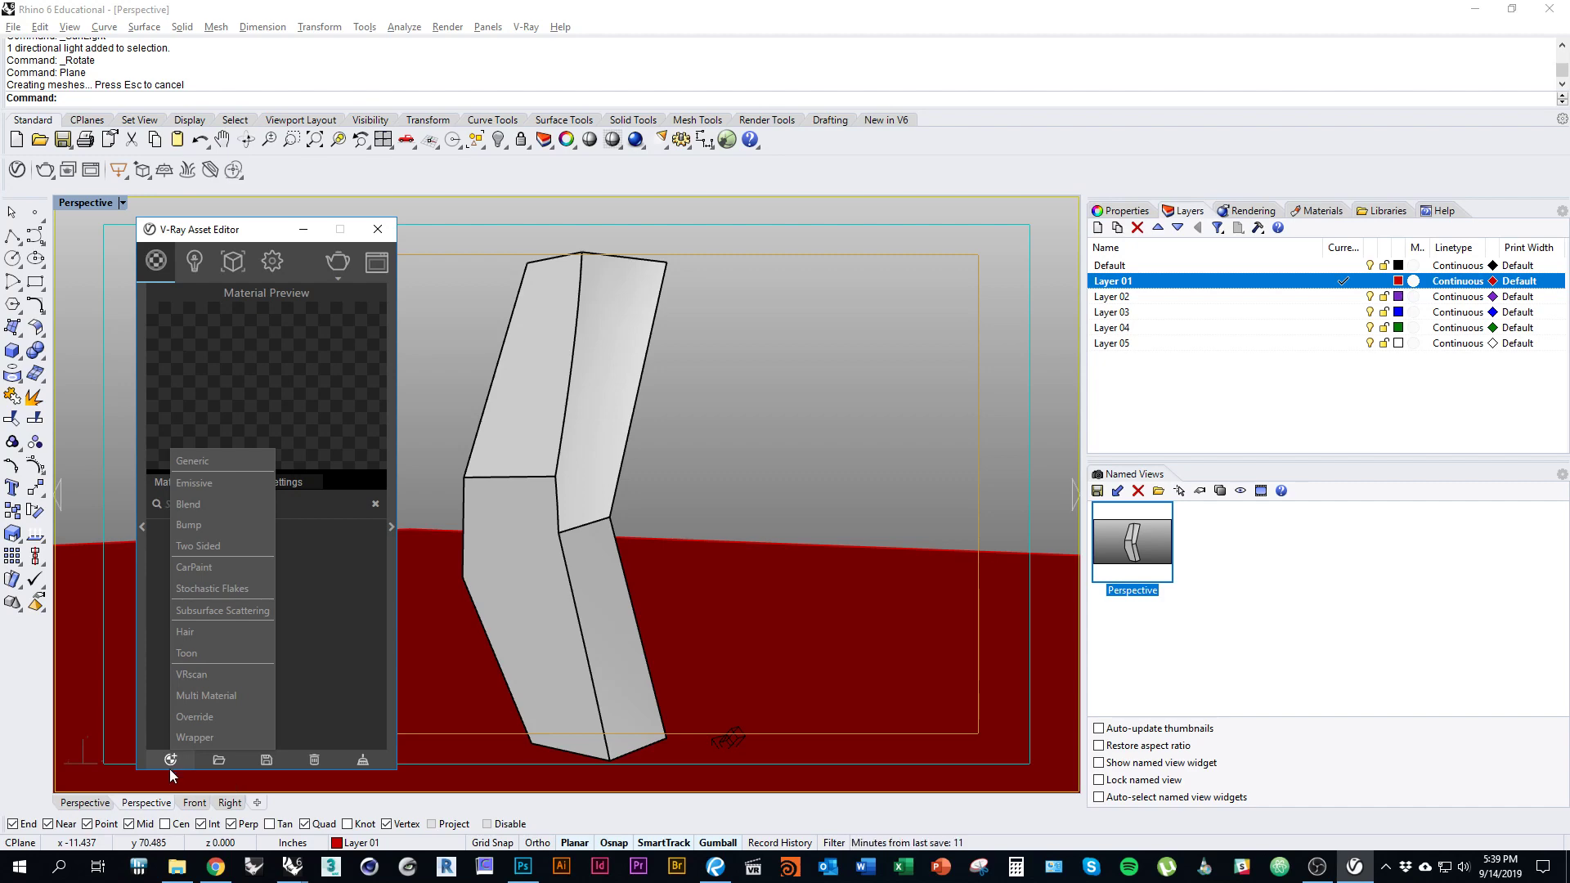
pyautogui.click(245, 463)
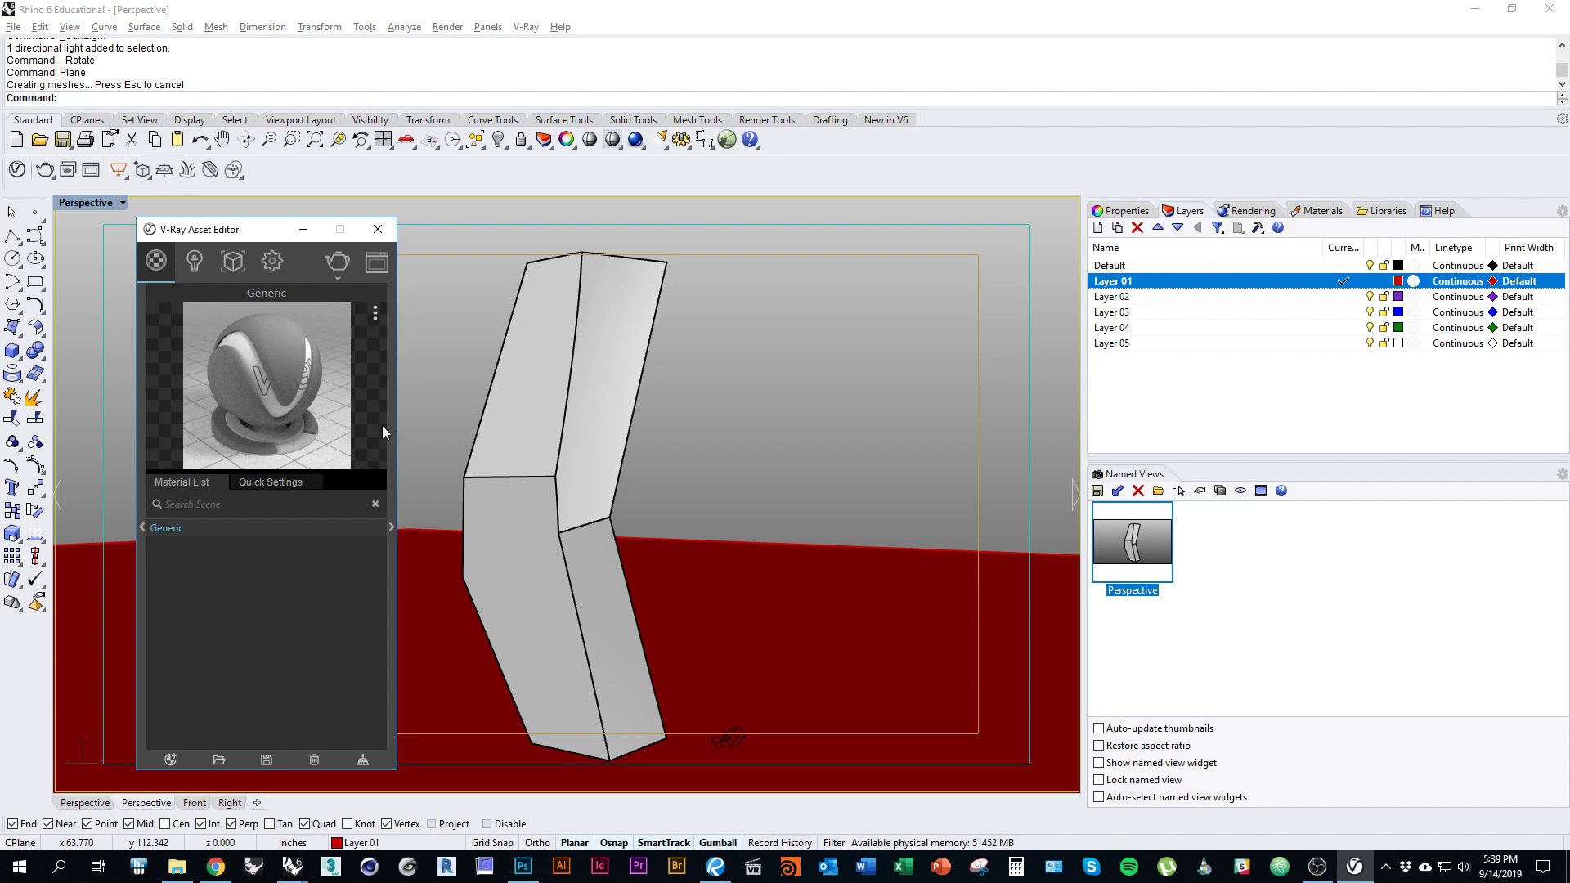
pyautogui.click(390, 529)
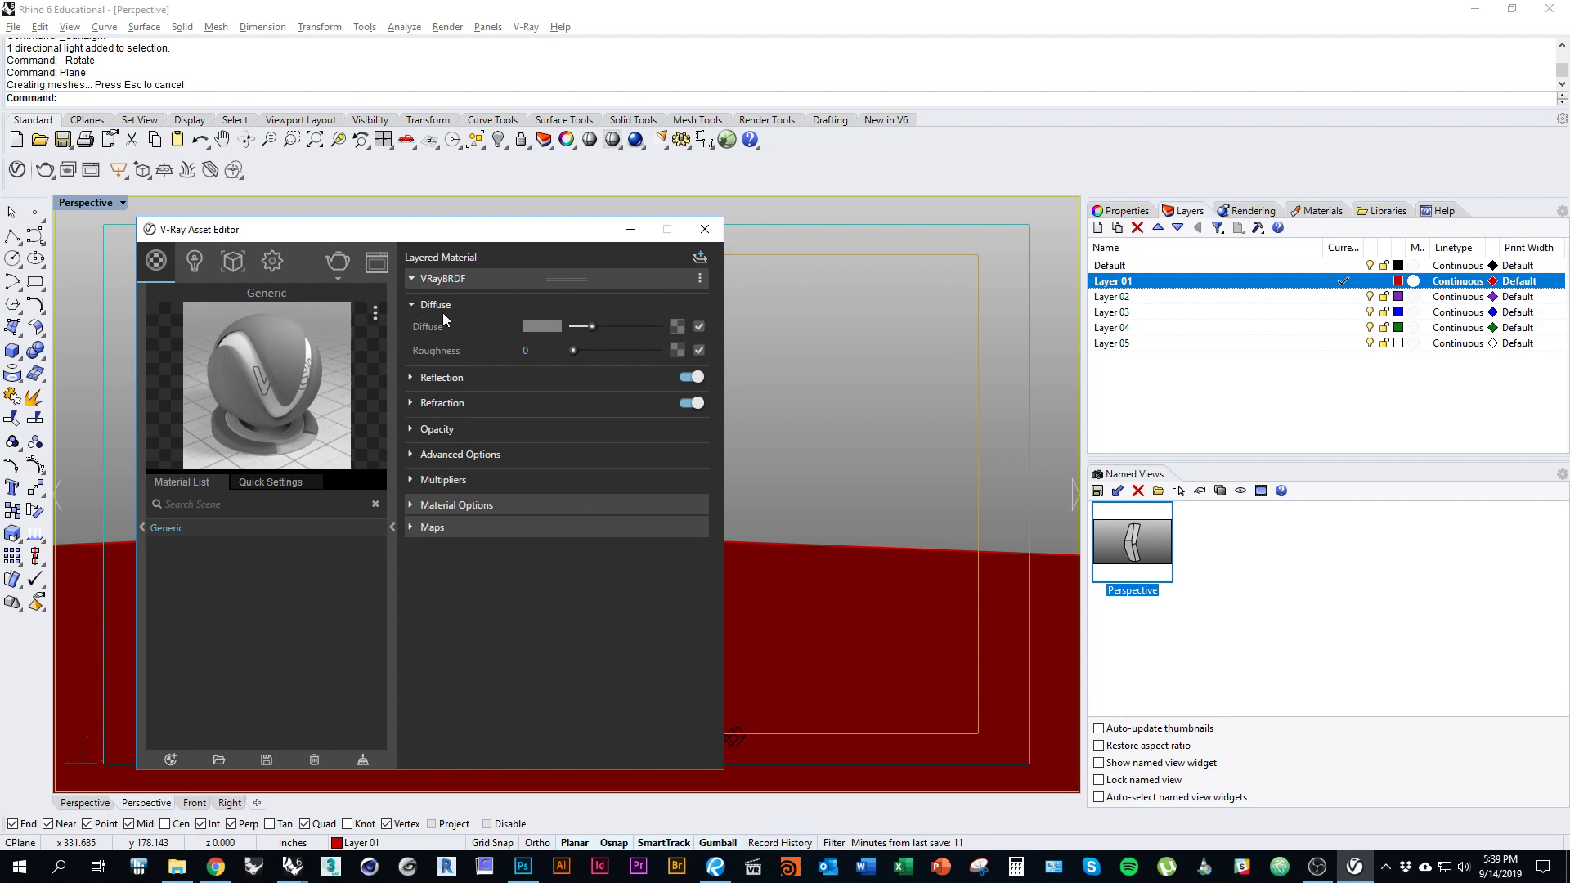
pyautogui.moveTo(605, 331); pyautogui.dragTo(642, 328)
pyautogui.click(584, 327)
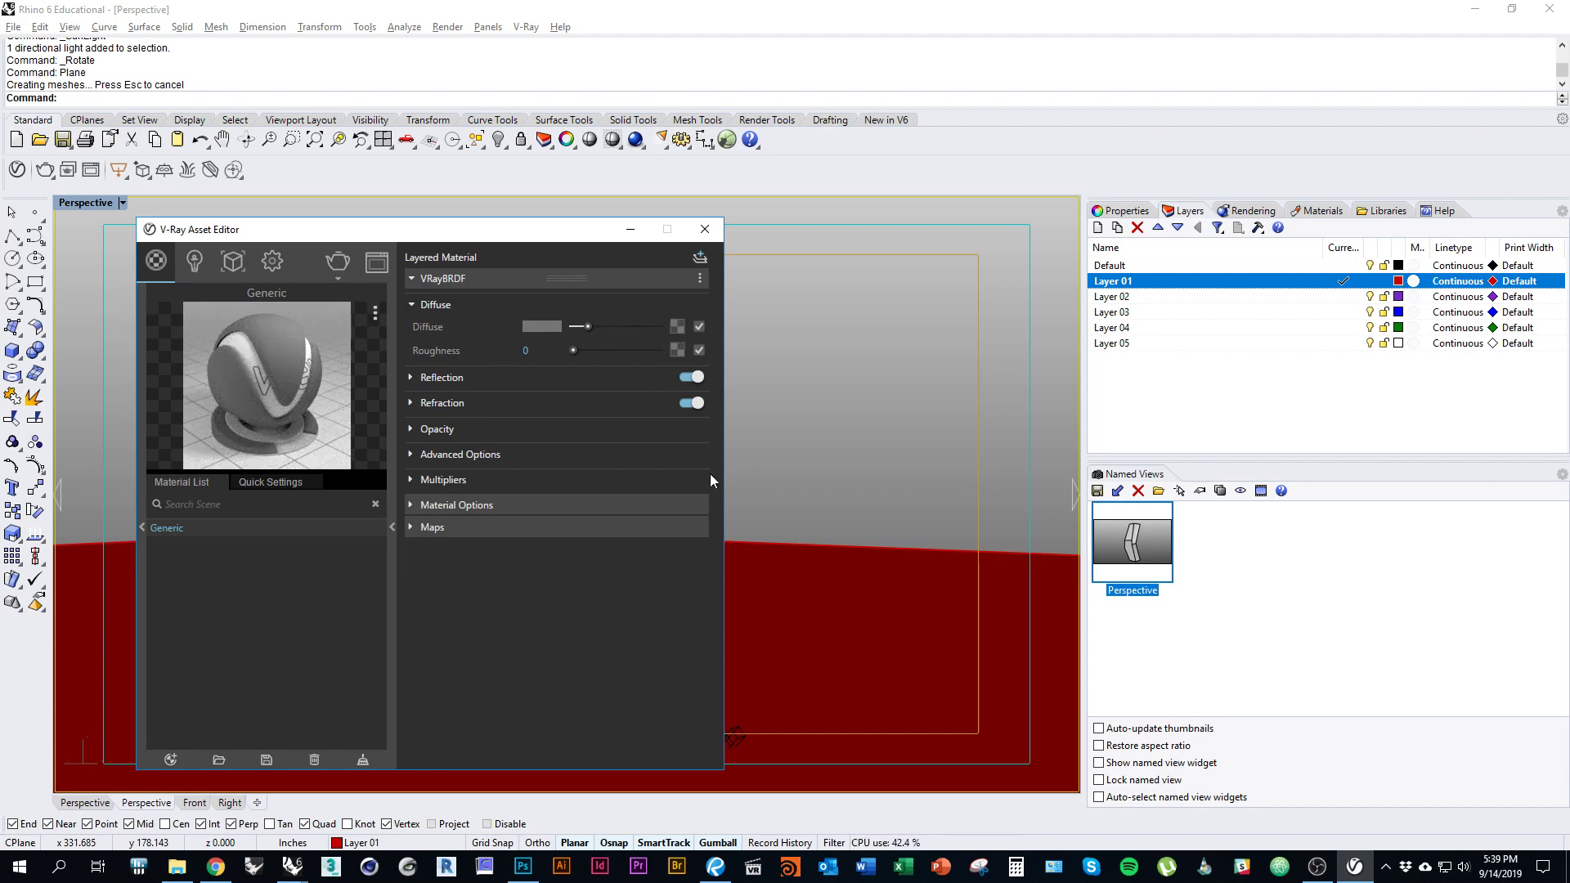
pyautogui.click(522, 866)
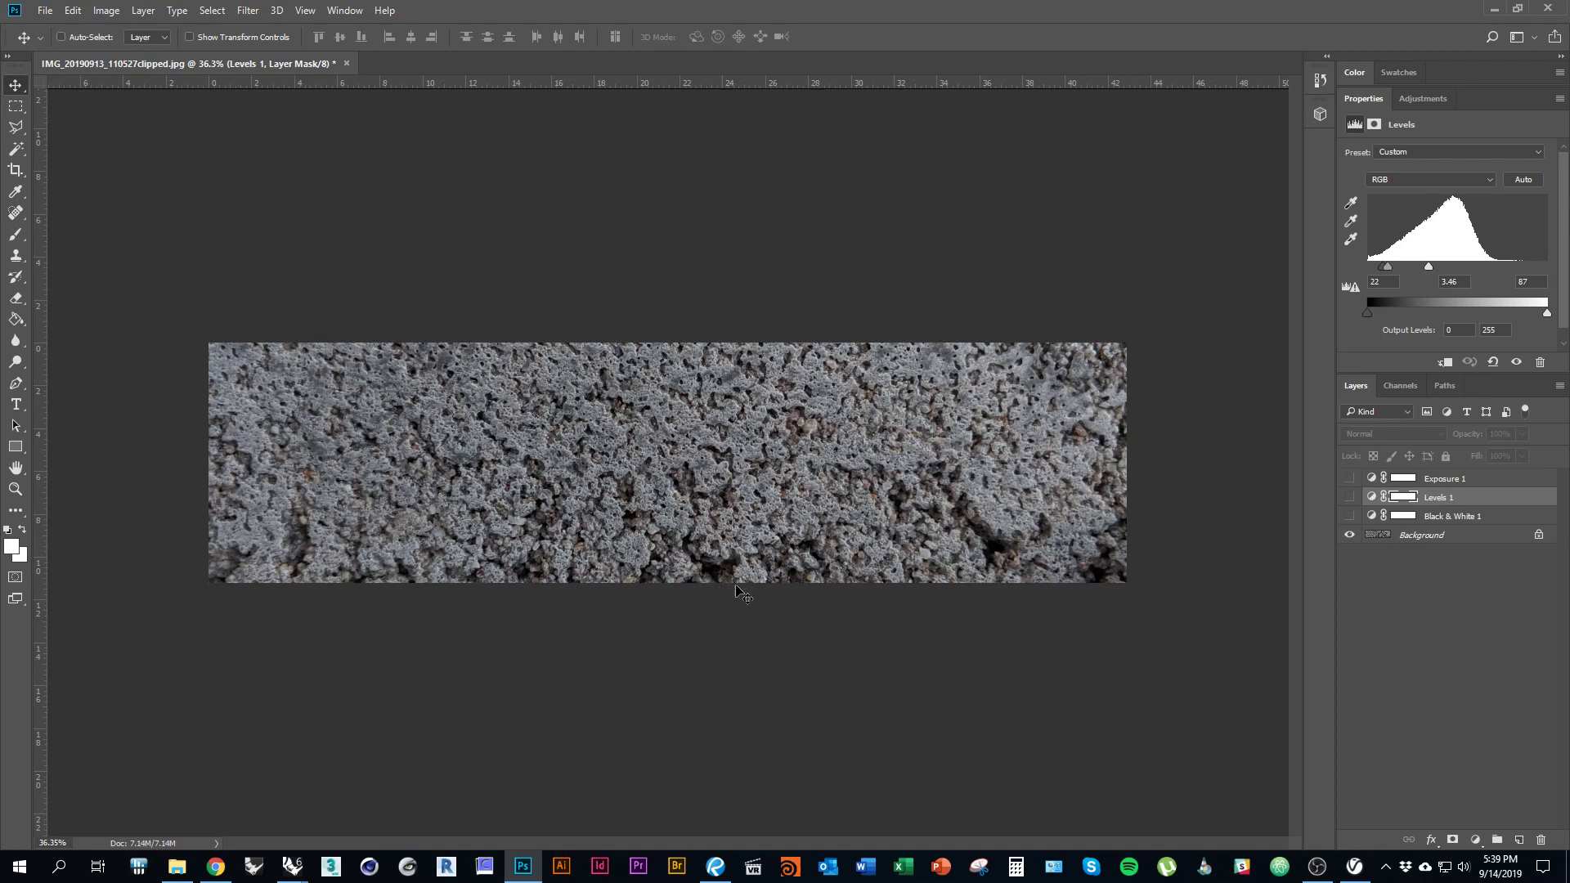
pyautogui.click(45, 10)
pyautogui.click(77, 39)
pyautogui.click(1125, 199)
pyautogui.click(45, 11)
pyautogui.click(131, 196)
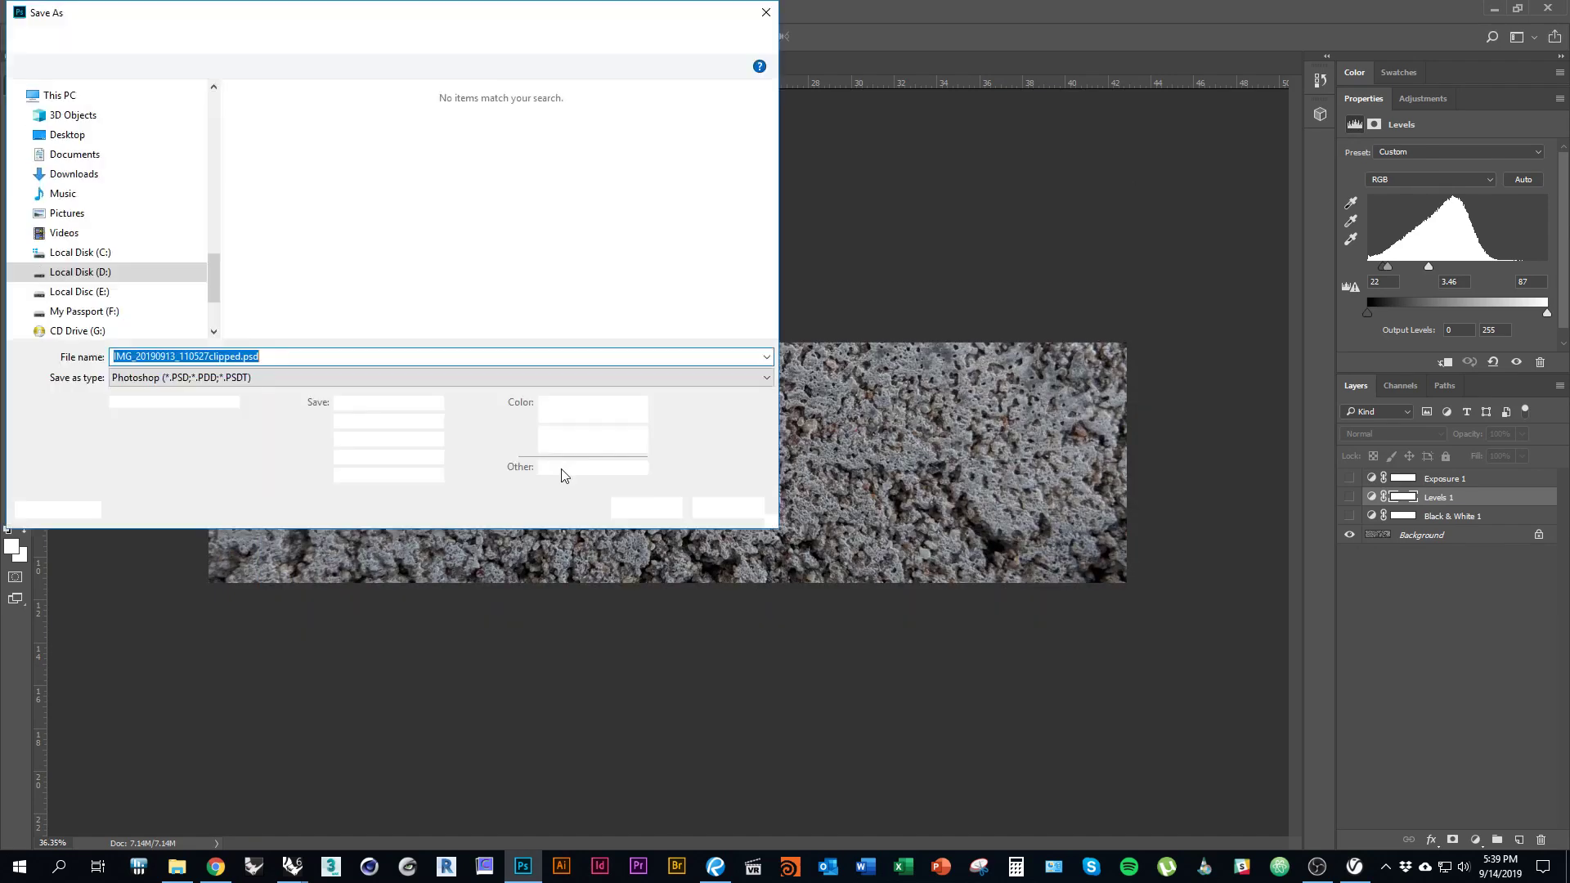
pyautogui.click(327, 377)
pyautogui.click(302, 518)
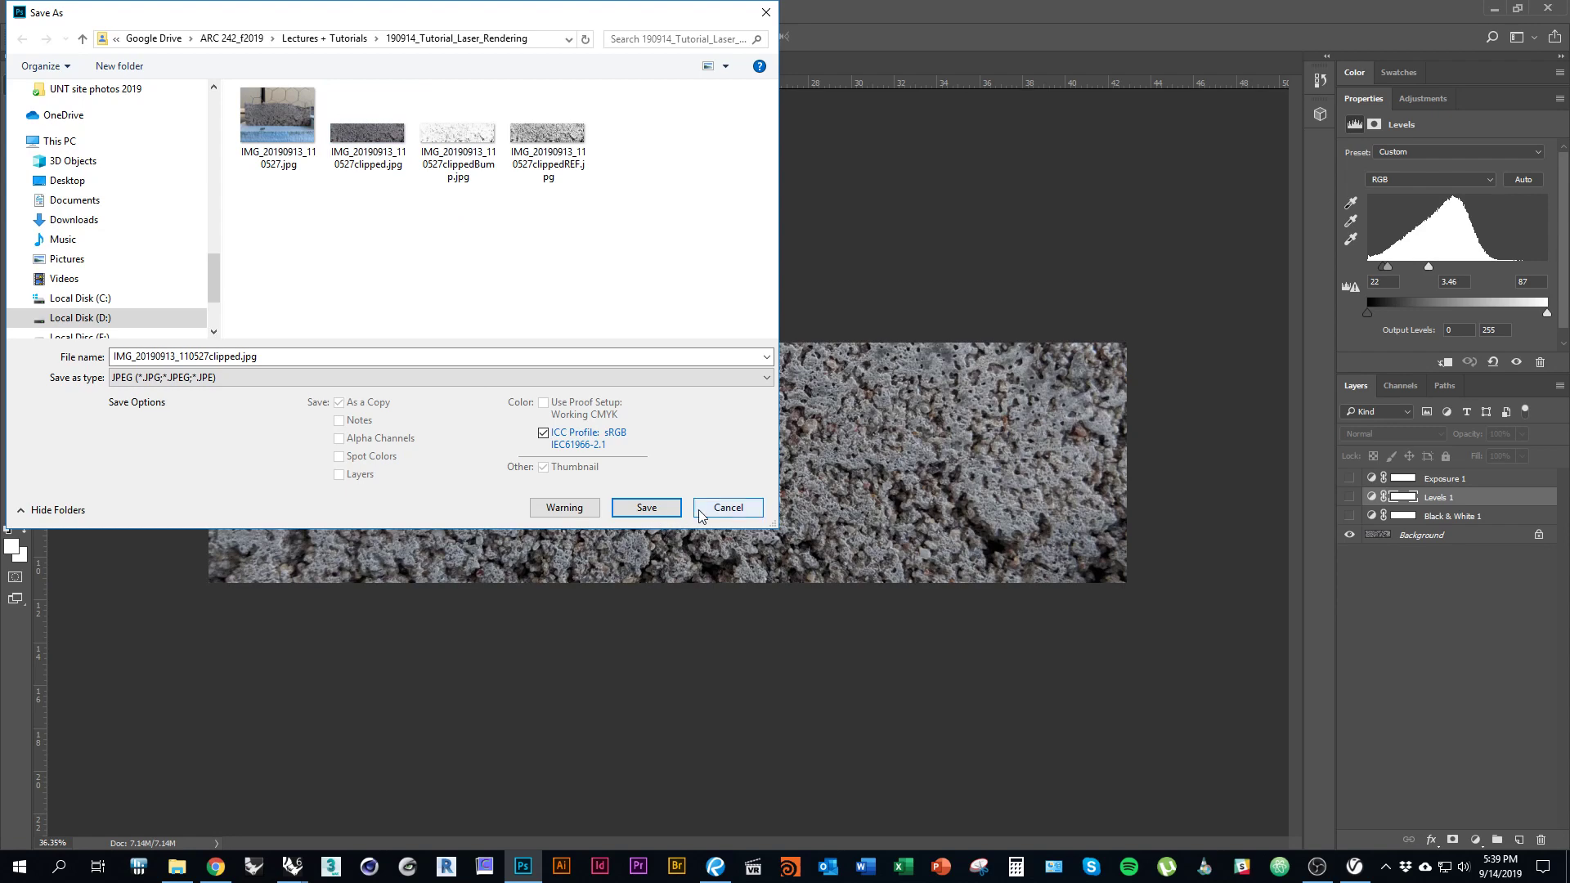
pyautogui.click(732, 509)
pyautogui.hotkey('alt', 'Tab')
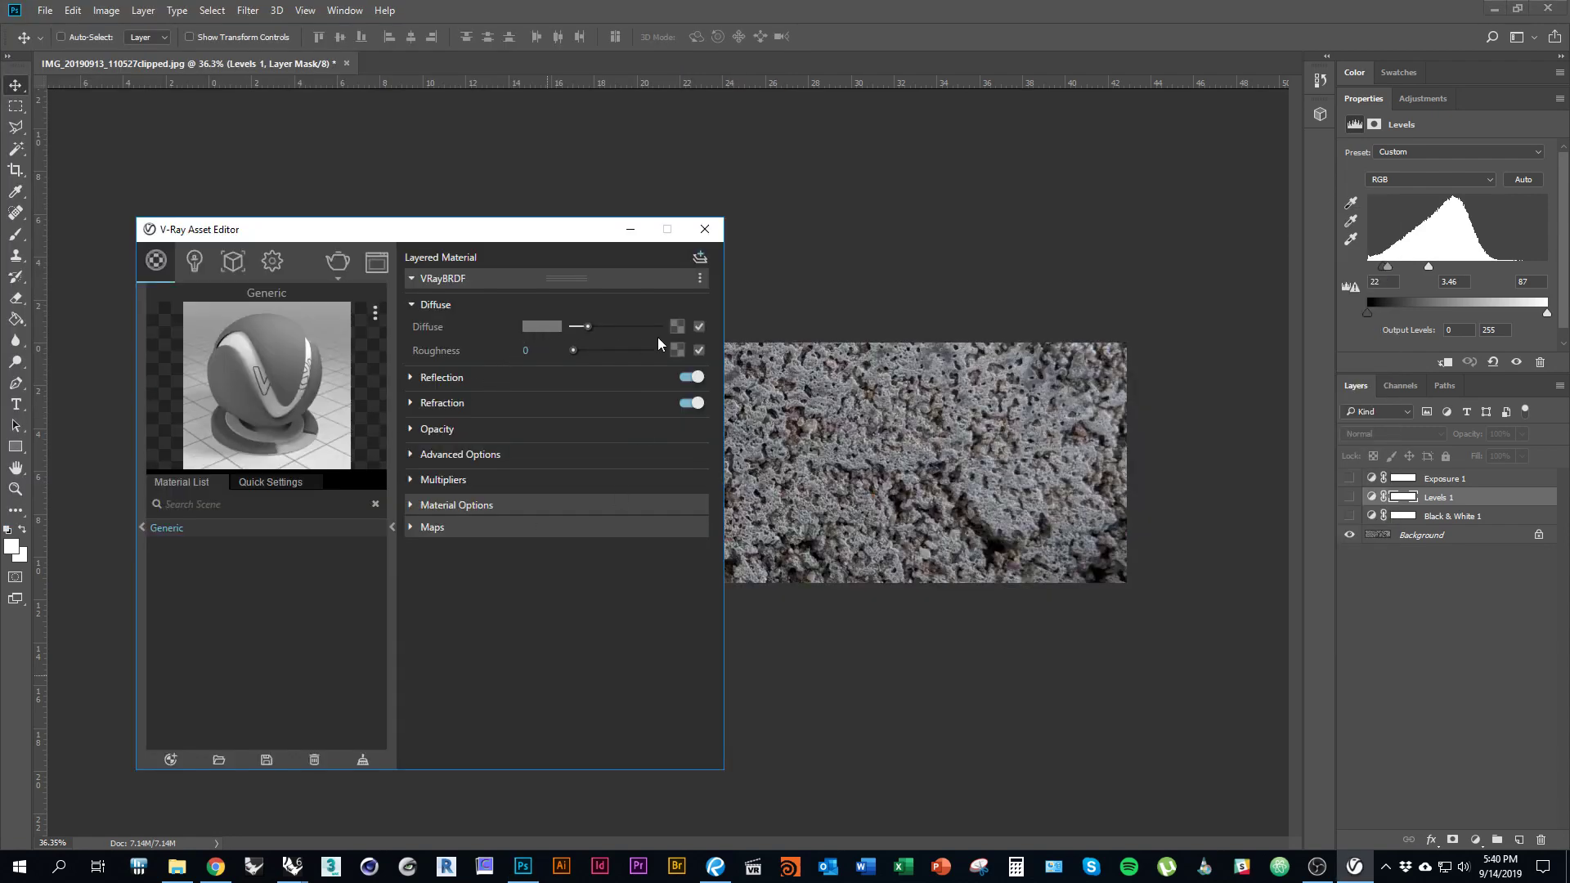
# Choose a Bitmap texture for the Generic material's Diffuse color and bring up its file selection in Rhino.
pyautogui.click(676, 331)
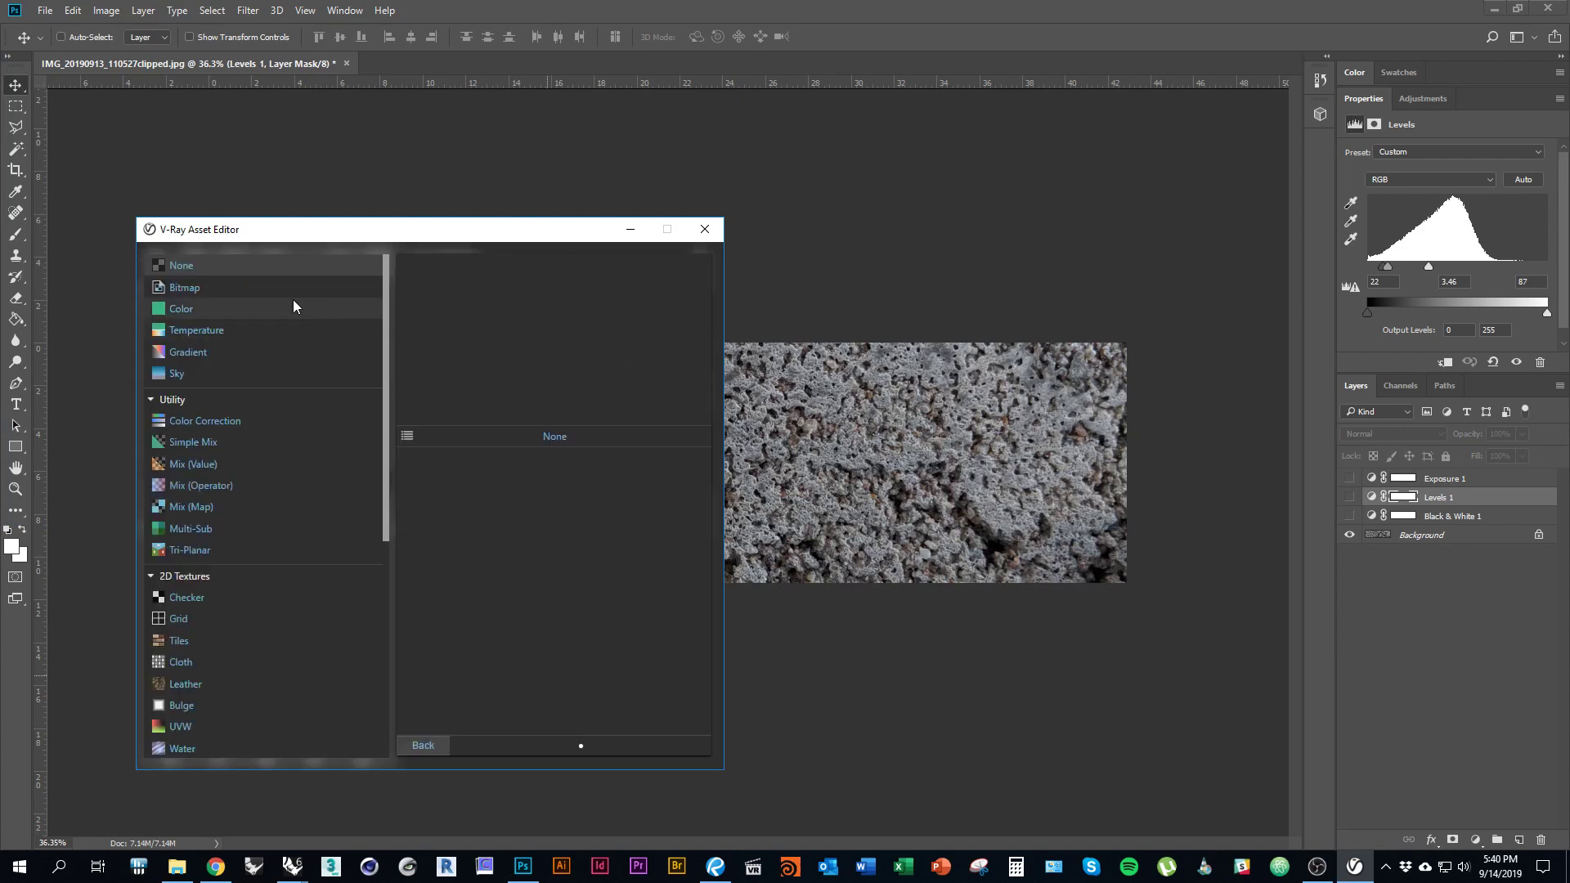
pyautogui.click(197, 290)
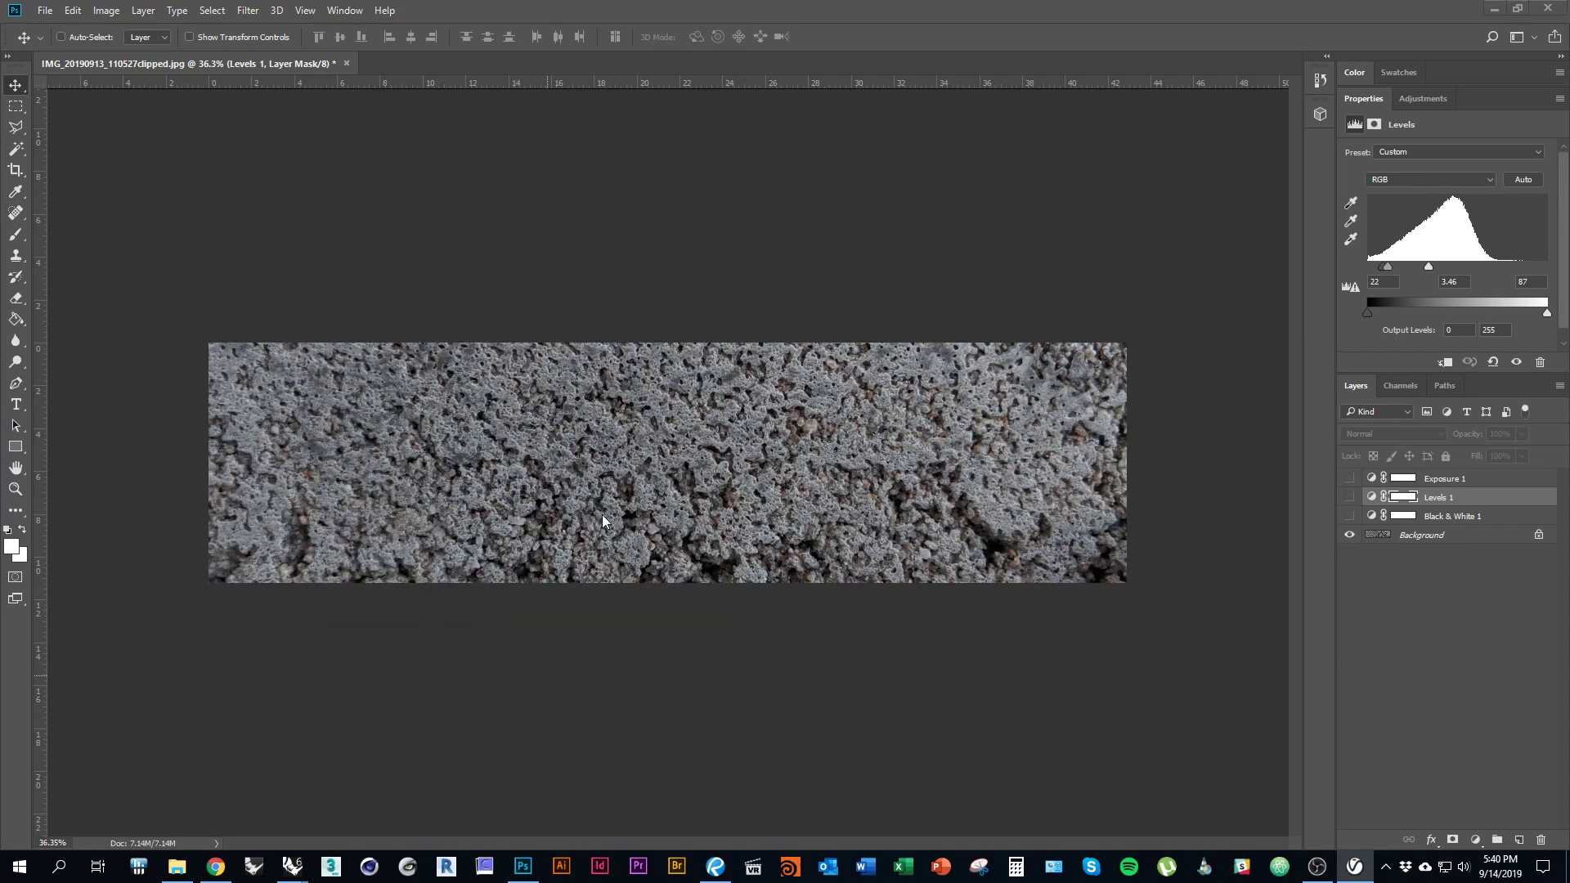
pyautogui.moveTo(292, 867)
pyautogui.click(351, 797)
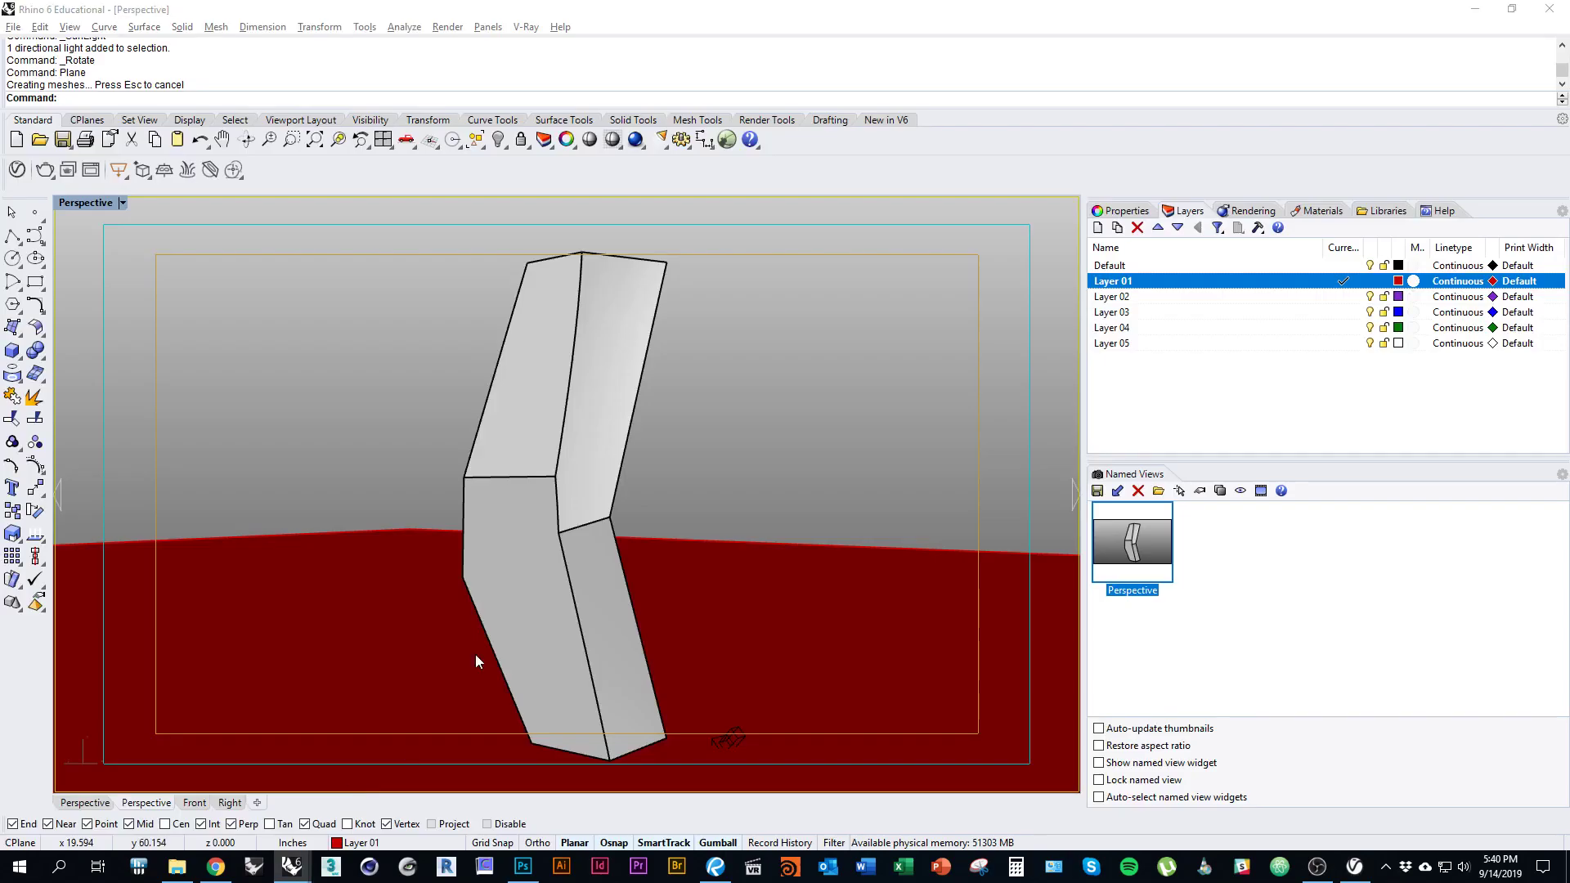
pyautogui.hotkey('alt', 'Tab')
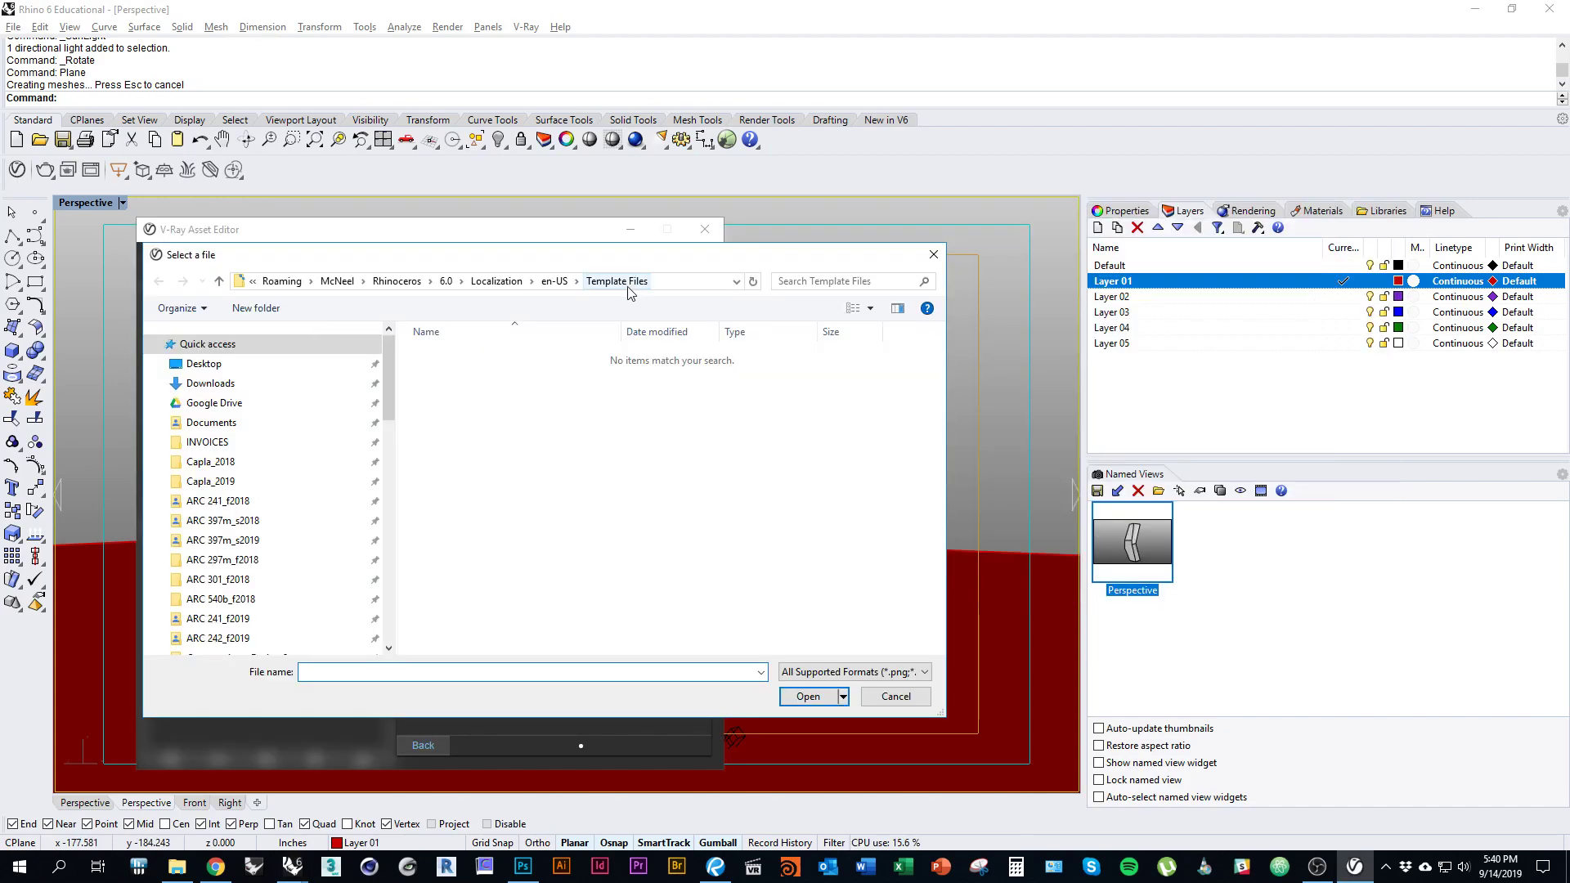
# Load IMG_20190913_110527clipped.jpg from ARC 242_f2019, Lectures + Tutorials, 190914_Tutorial_Laser_Rendering as the diffuse bitmap and return to the material settings.
pyautogui.scroll(-3, 386, 400)
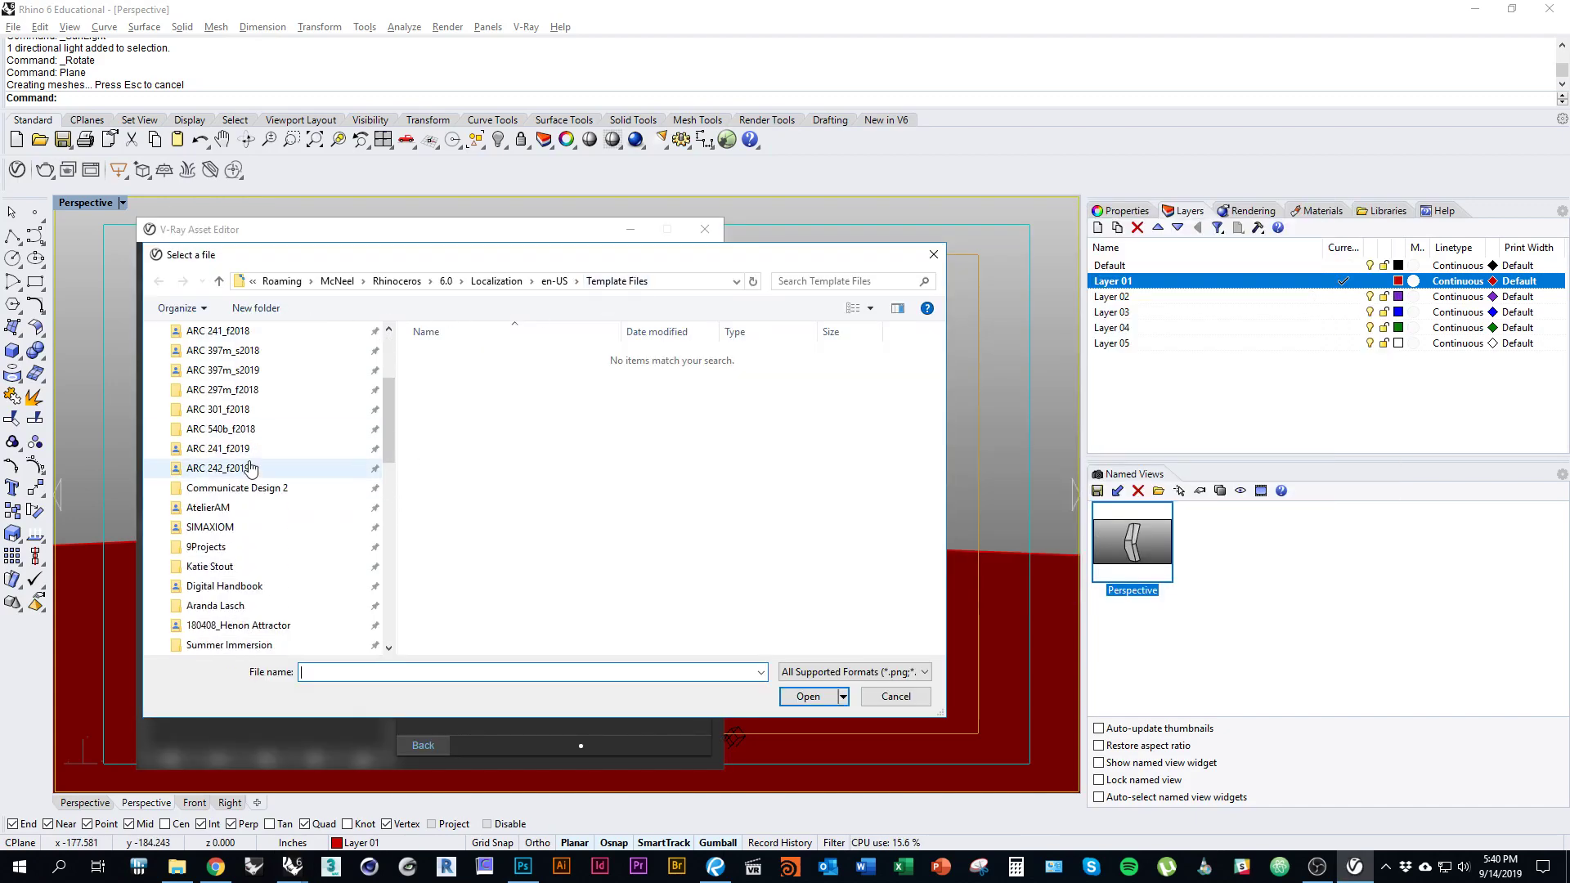
pyautogui.click(250, 468)
pyautogui.click(478, 375)
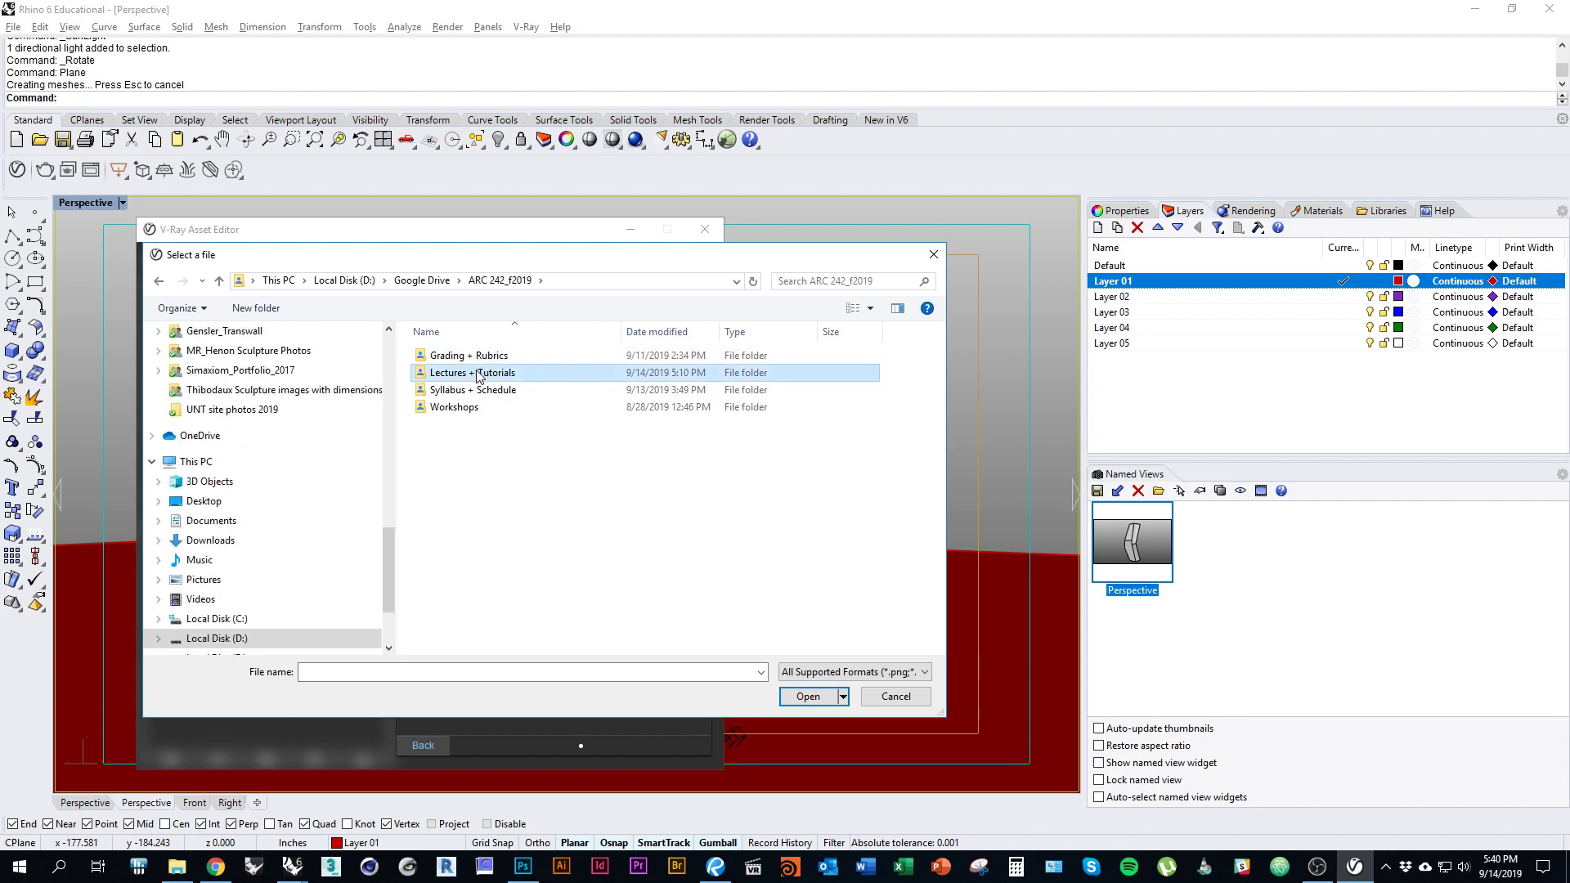
pyautogui.doubleClick(478, 374)
pyautogui.doubleClick(650, 459)
pyautogui.click(542, 382)
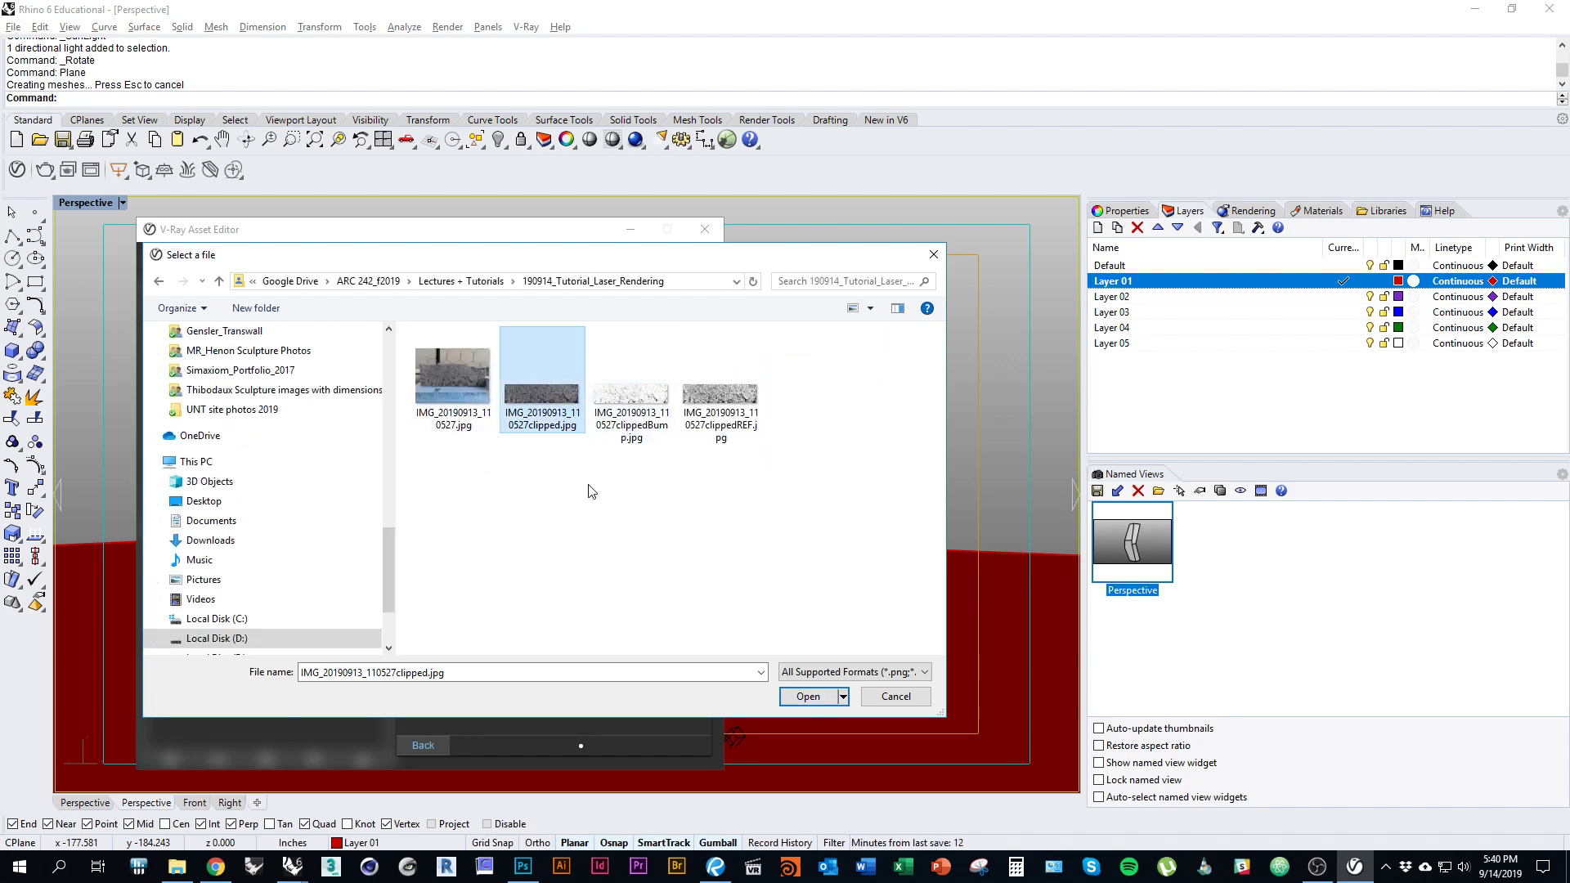
pyautogui.click(808, 696)
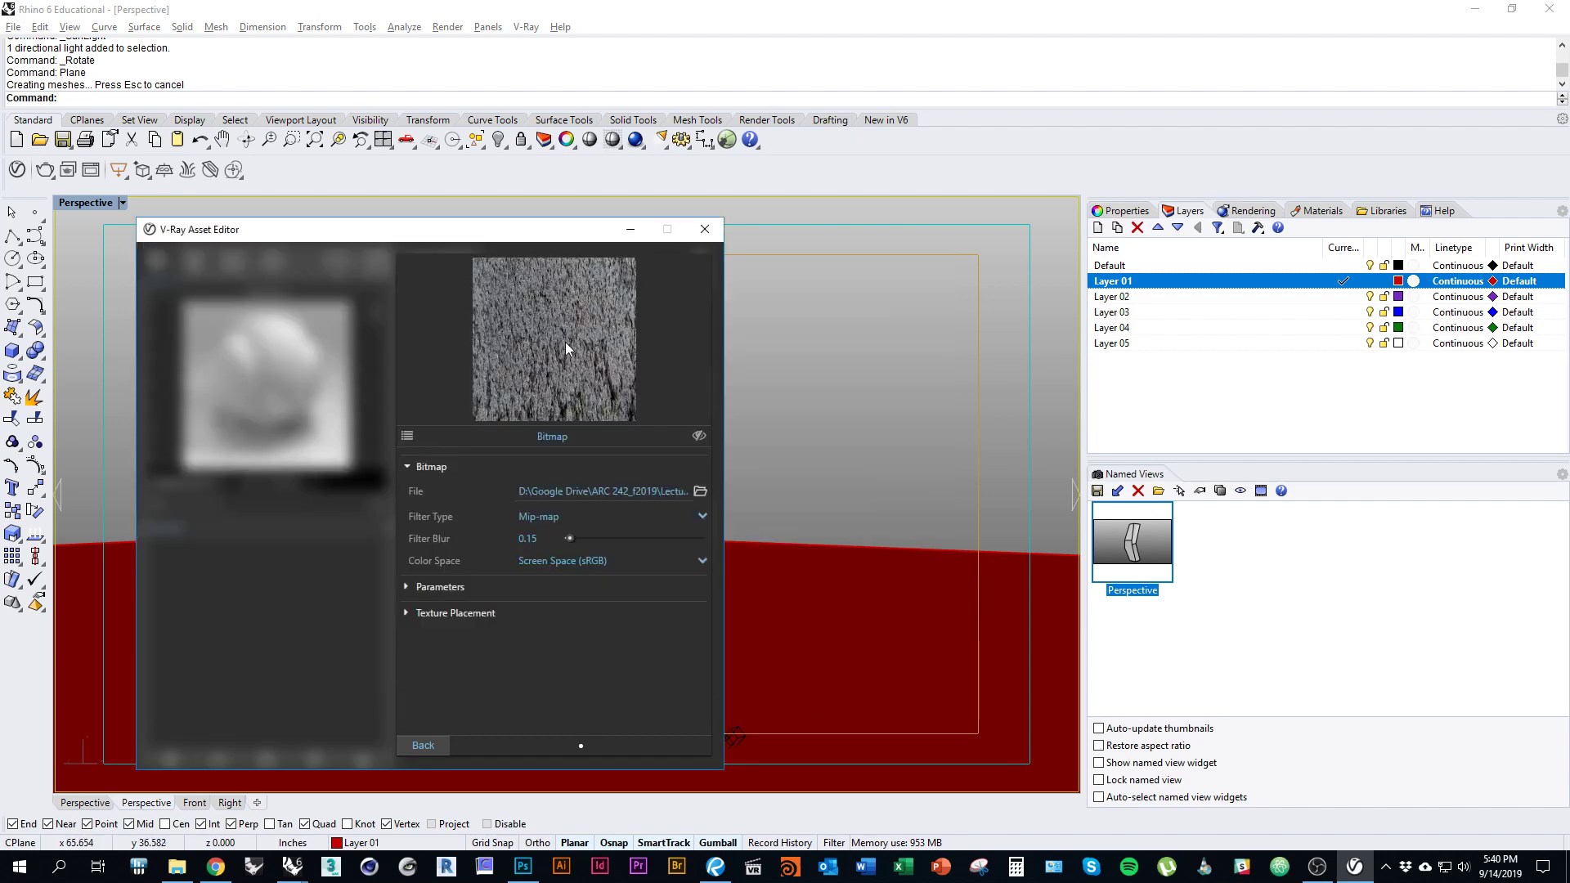
pyautogui.click(423, 745)
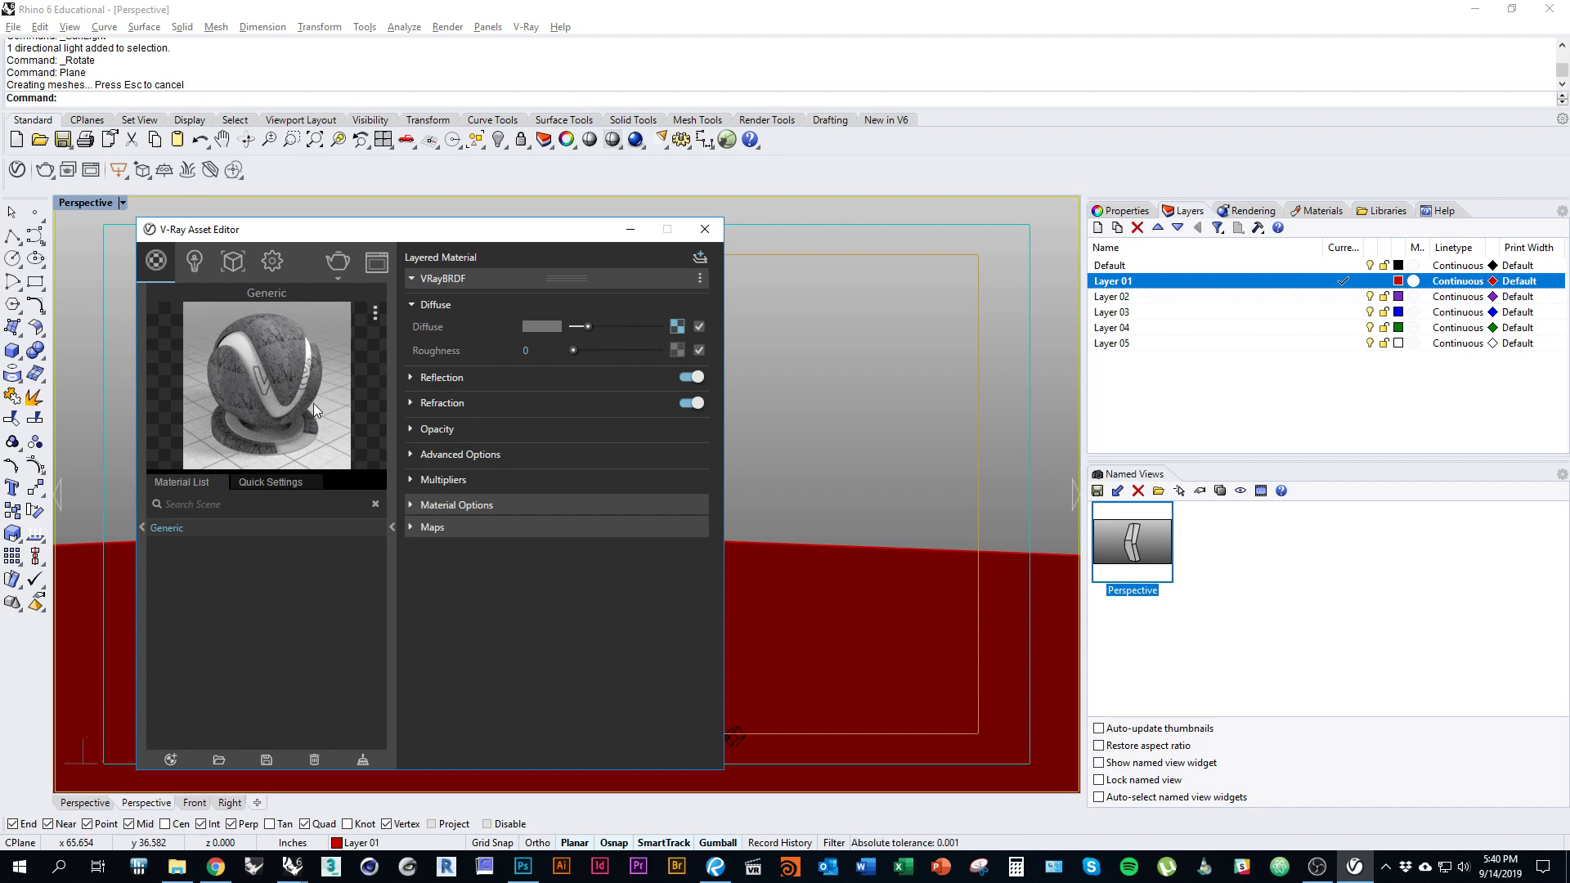
# Expand the material's Reflection settings and raise the Reflection Color to full white.
pyautogui.click(410, 376)
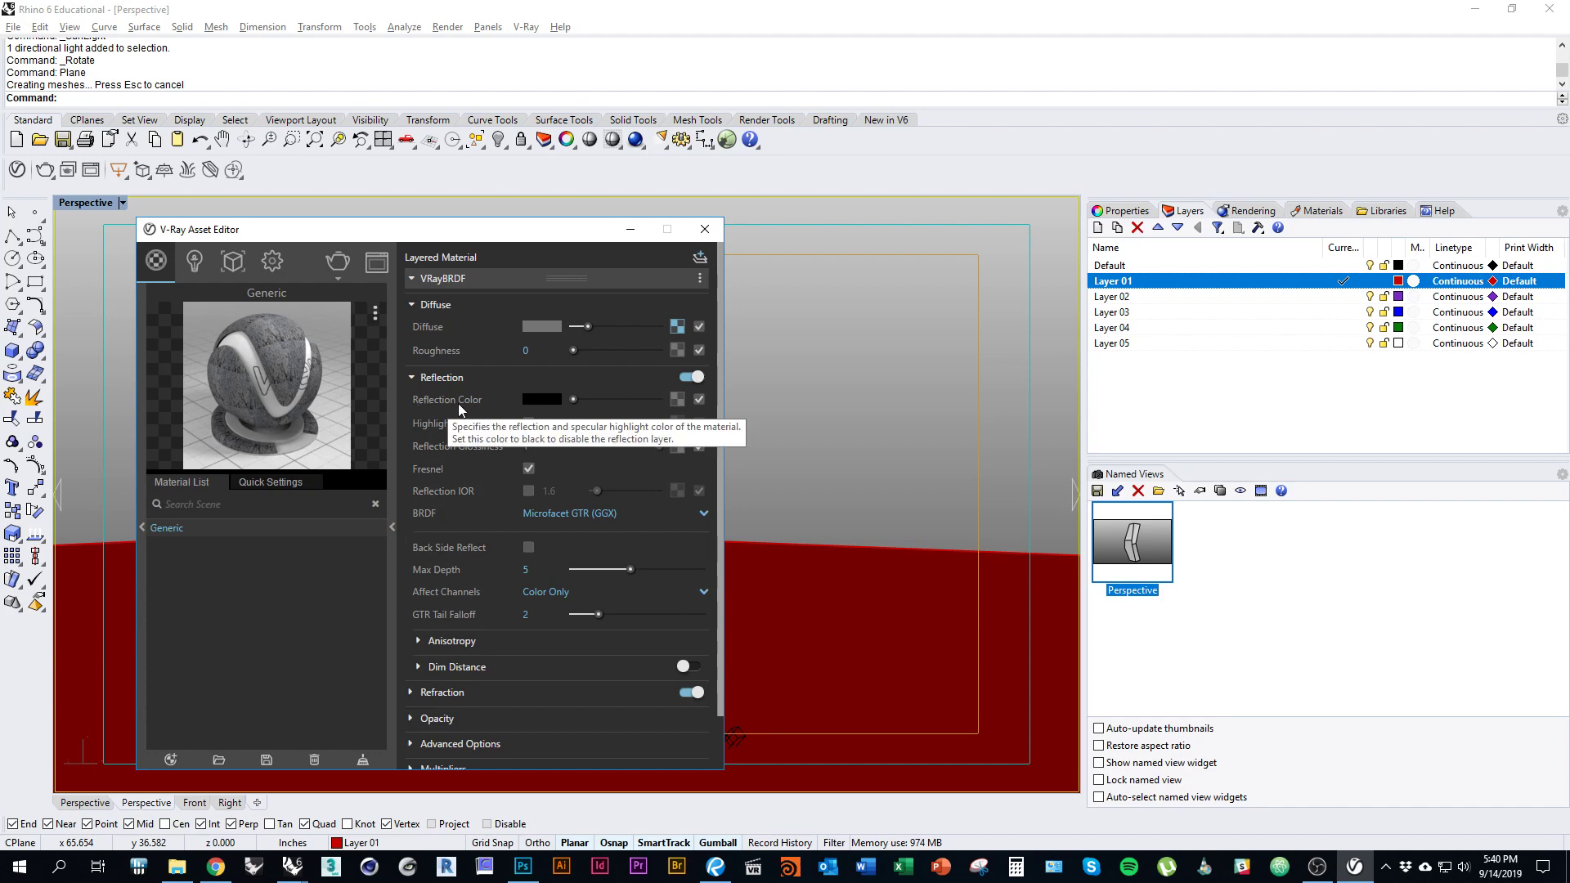
pyautogui.moveTo(571, 400); pyautogui.dragTo(620, 401)
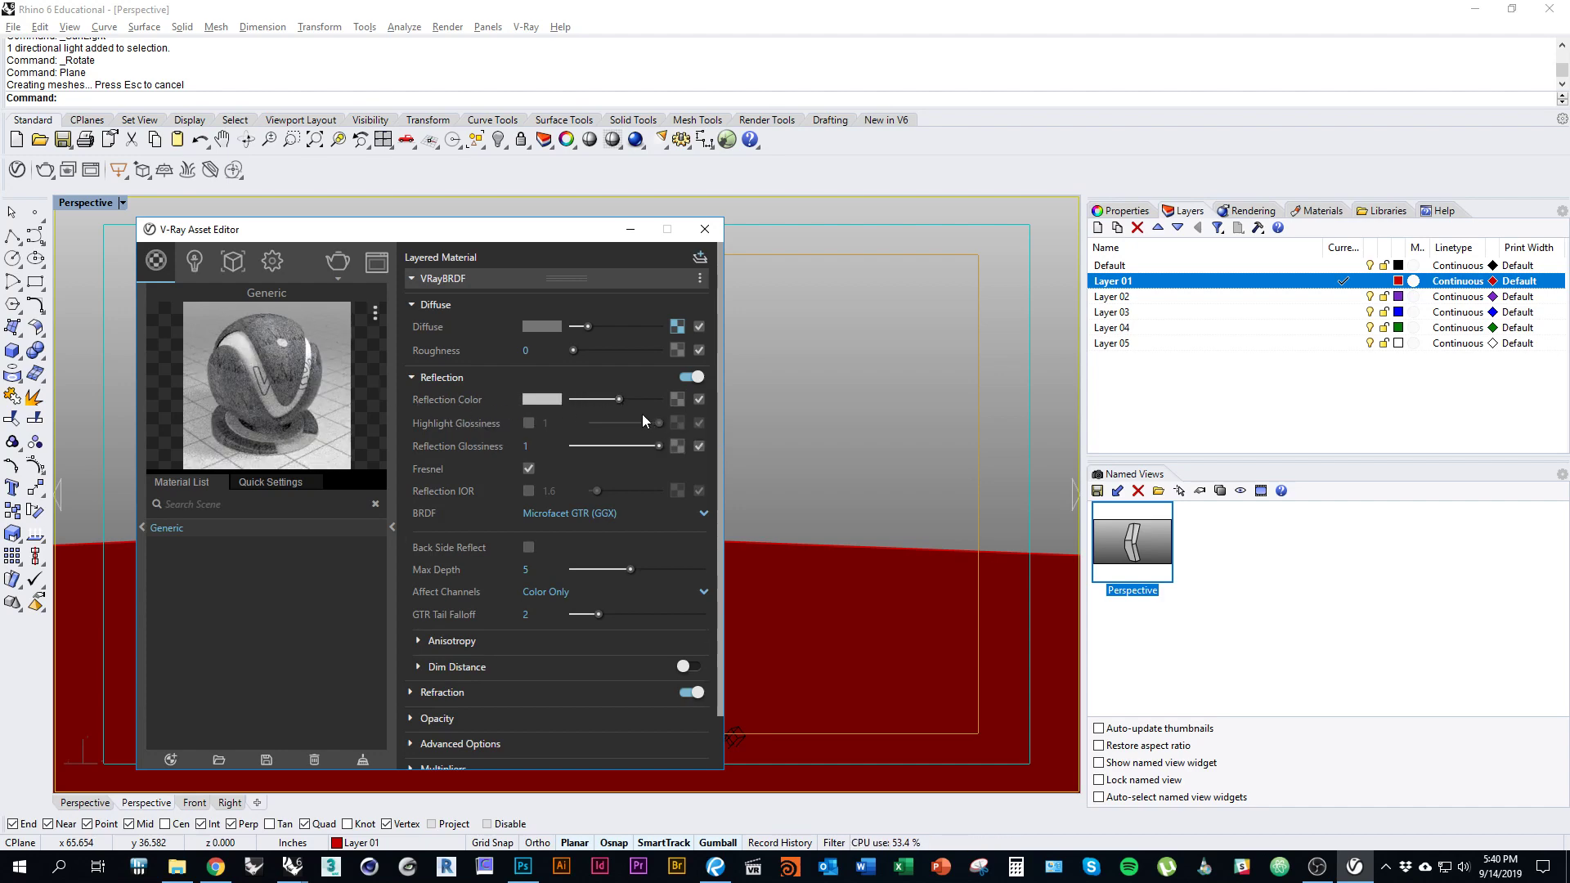
pyautogui.moveTo(617, 399); pyautogui.dragTo(661, 401)
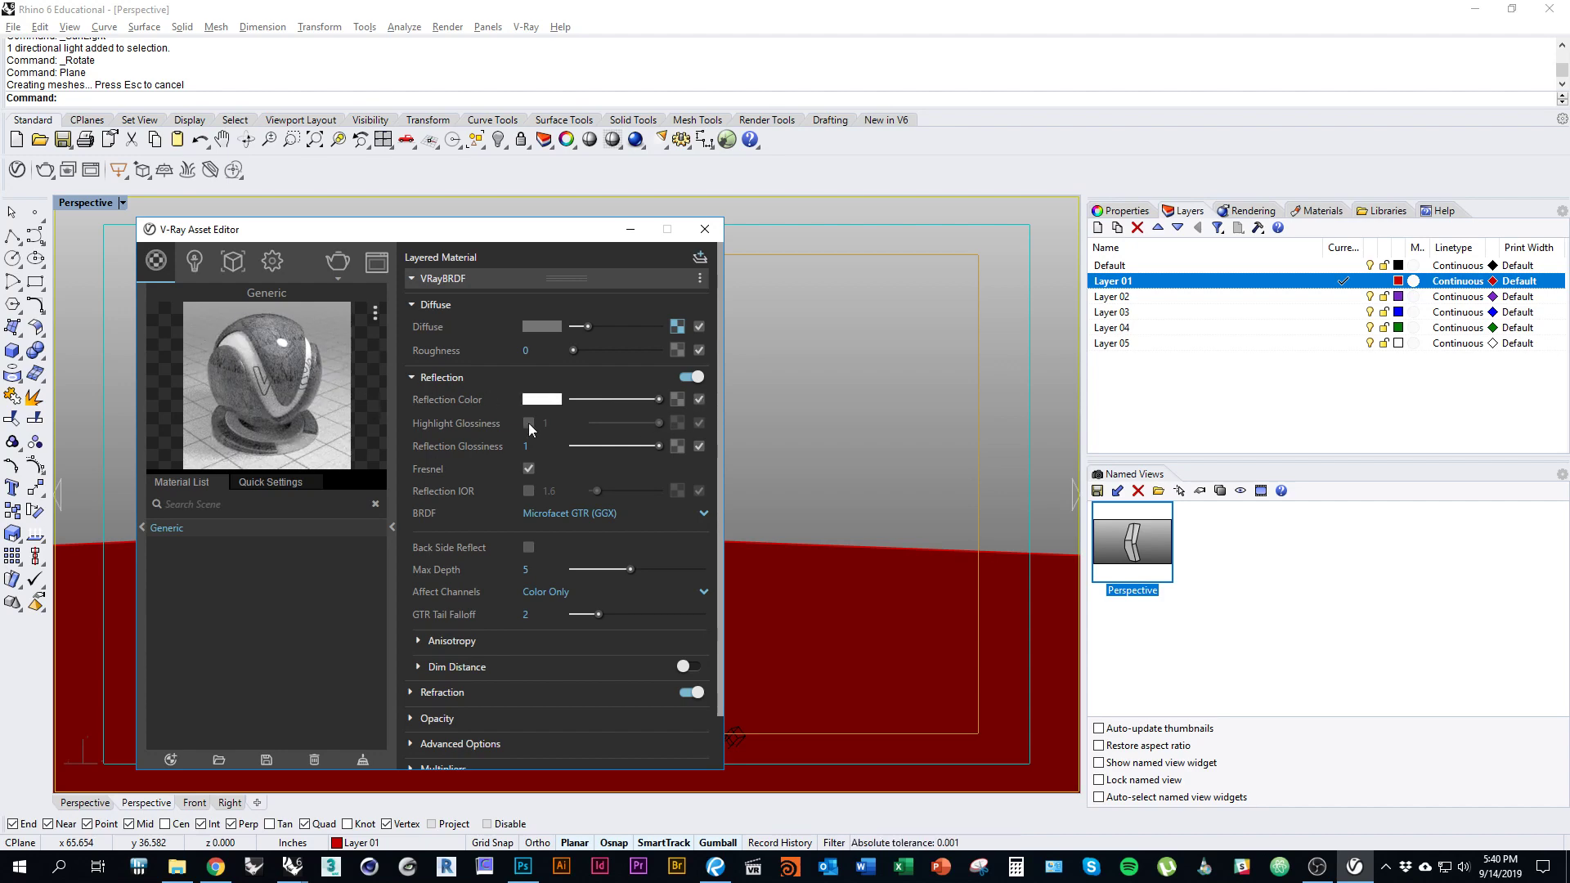
pyautogui.moveTo(641, 403); pyautogui.dragTo(662, 445)
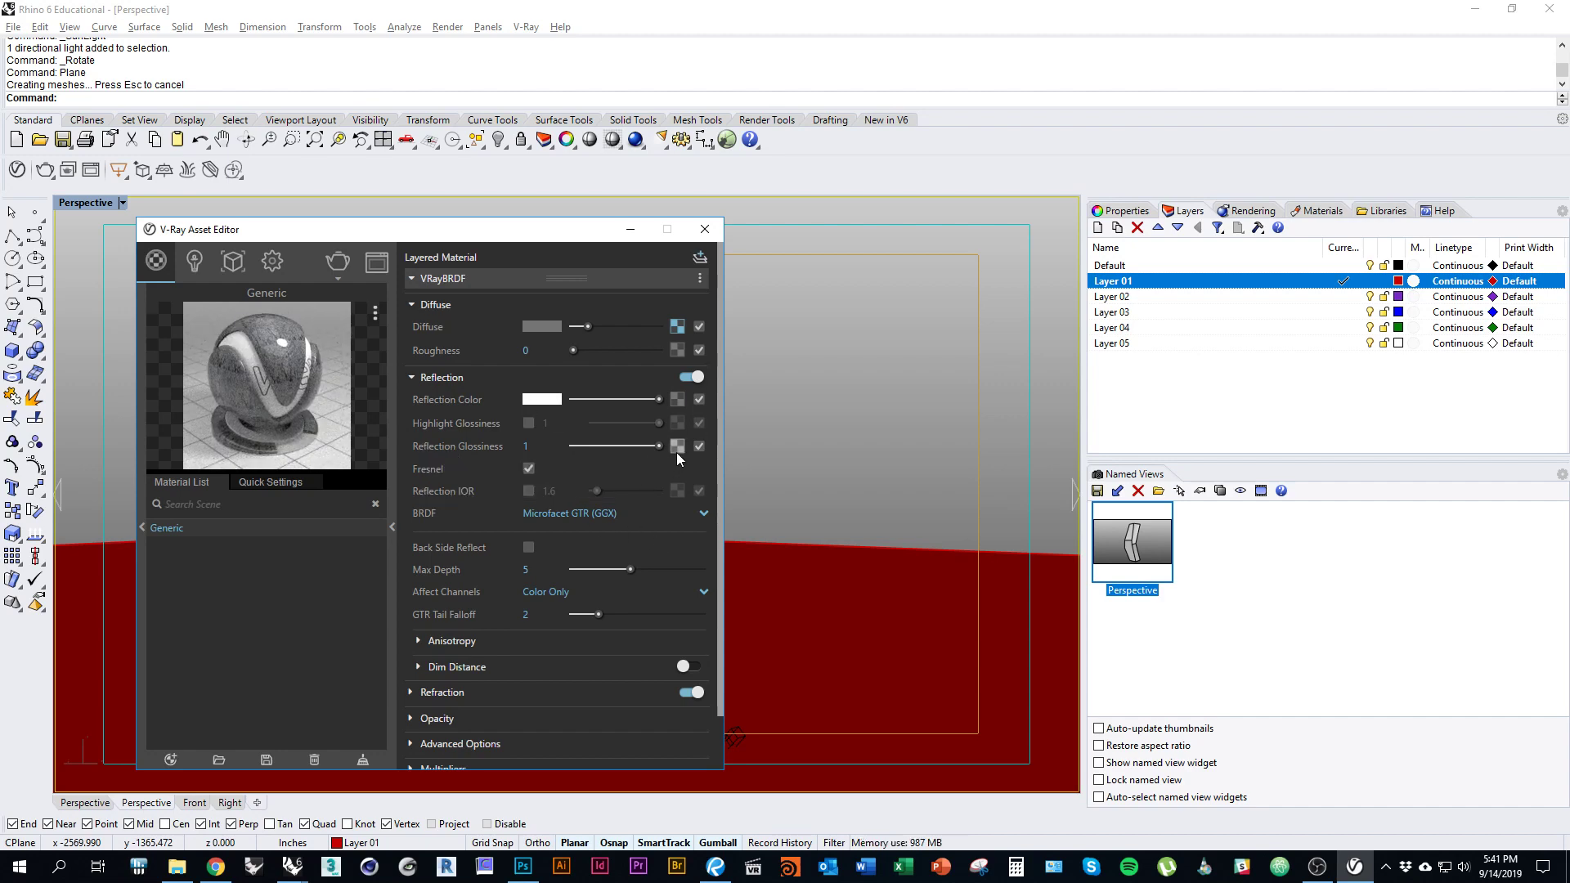
# Switch to Photoshop and group the Black & White 1, Levels 1 and Exposure 1 adjustment layers.
pyautogui.click(522, 866)
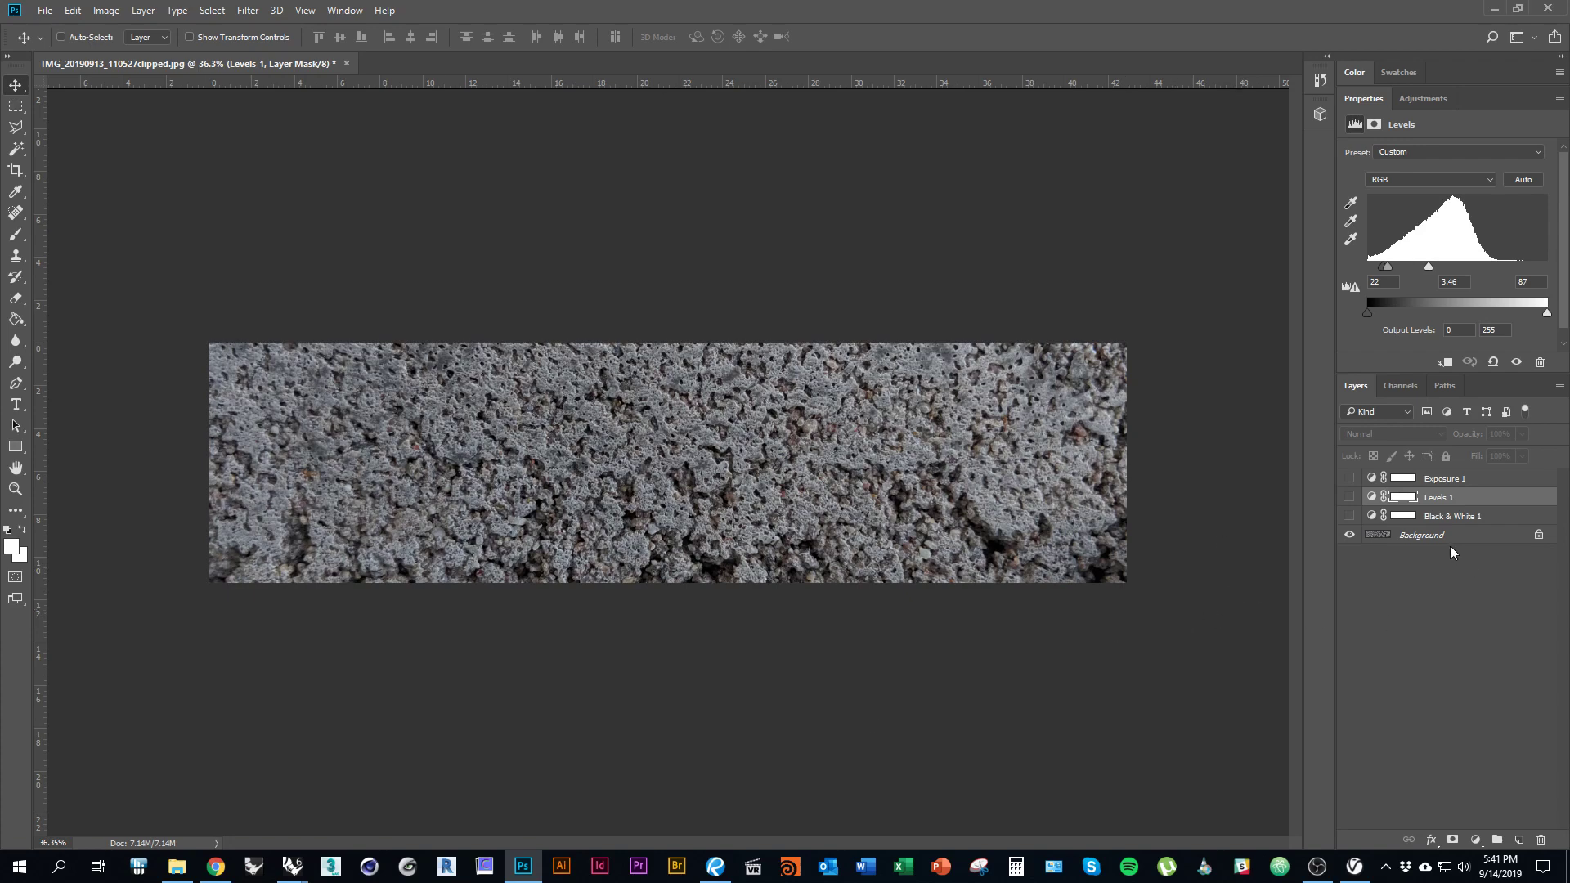
pyautogui.click(1499, 519)
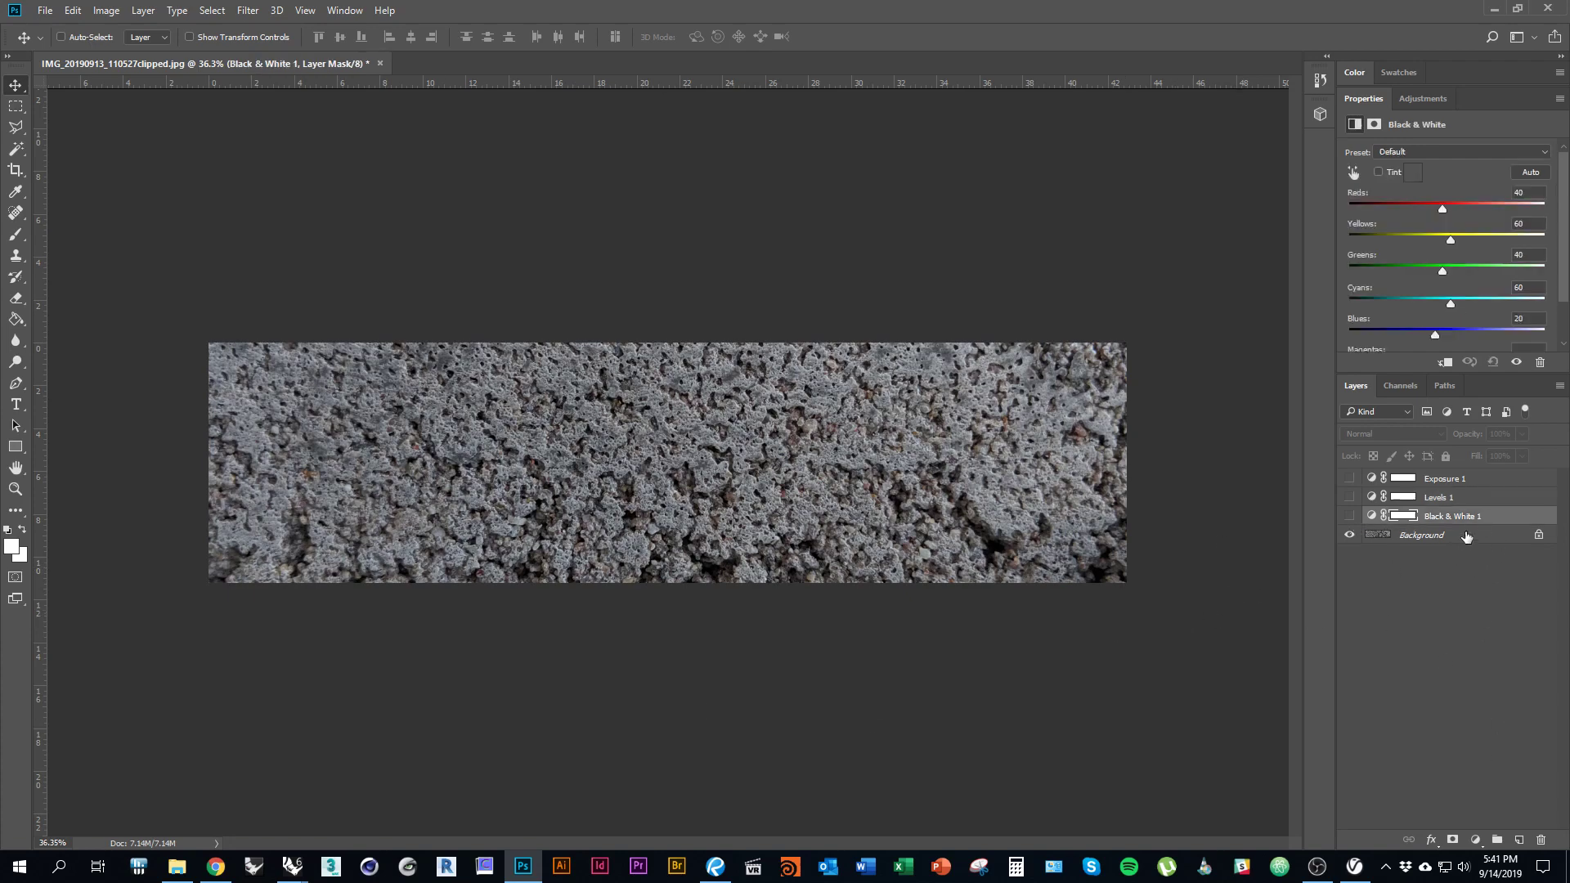
pyautogui.keyDown('shift'); pyautogui.click(1477, 483); pyautogui.keyUp('shift')
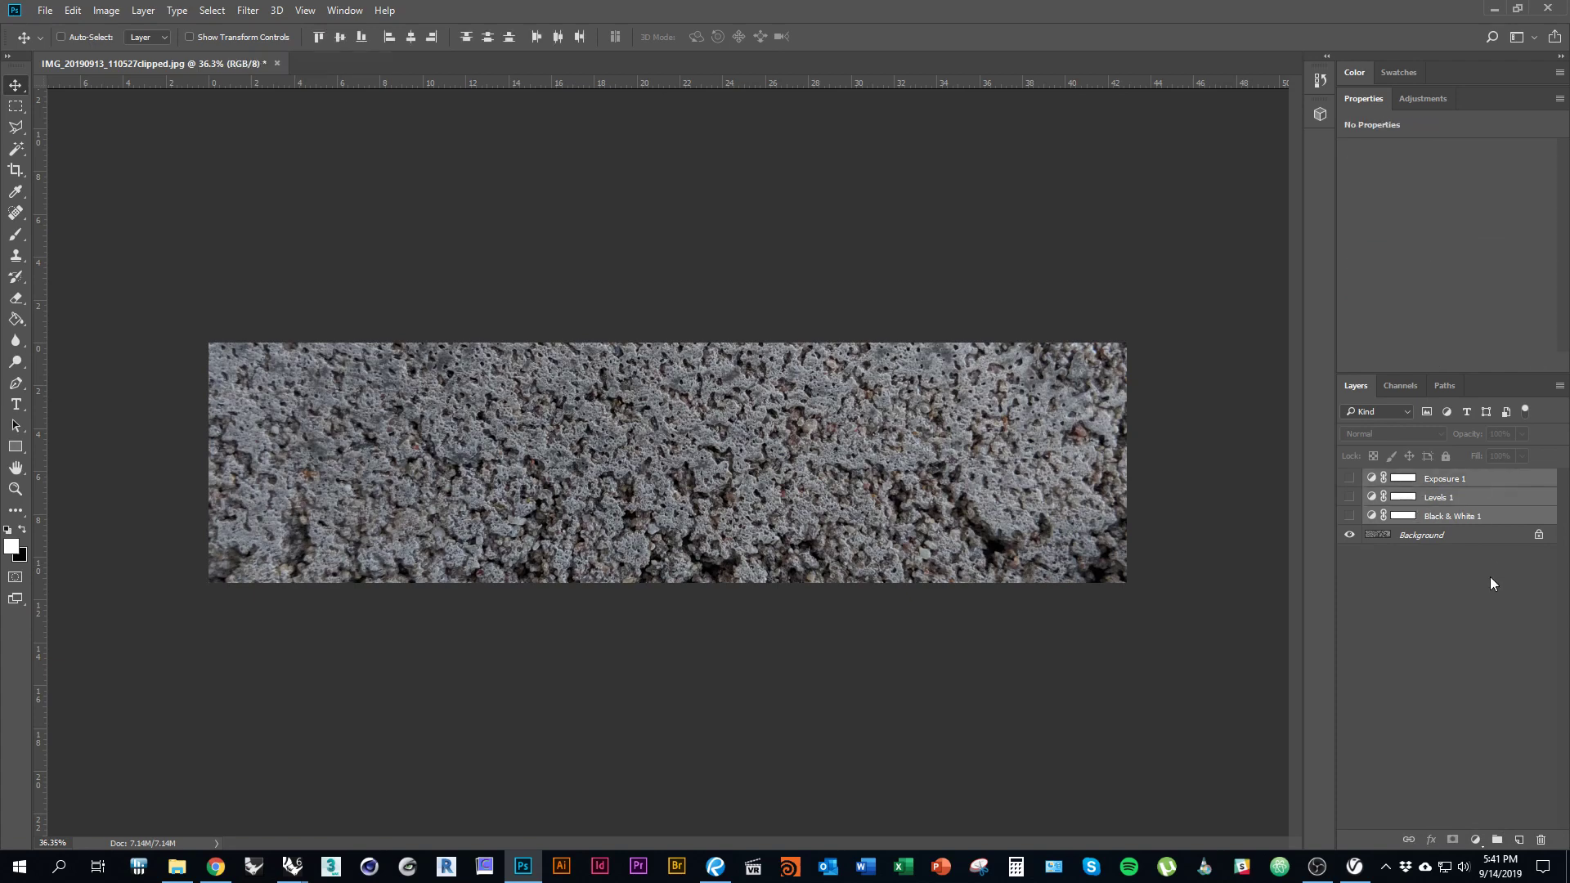
pyautogui.hotkey('ctrl', 'g')
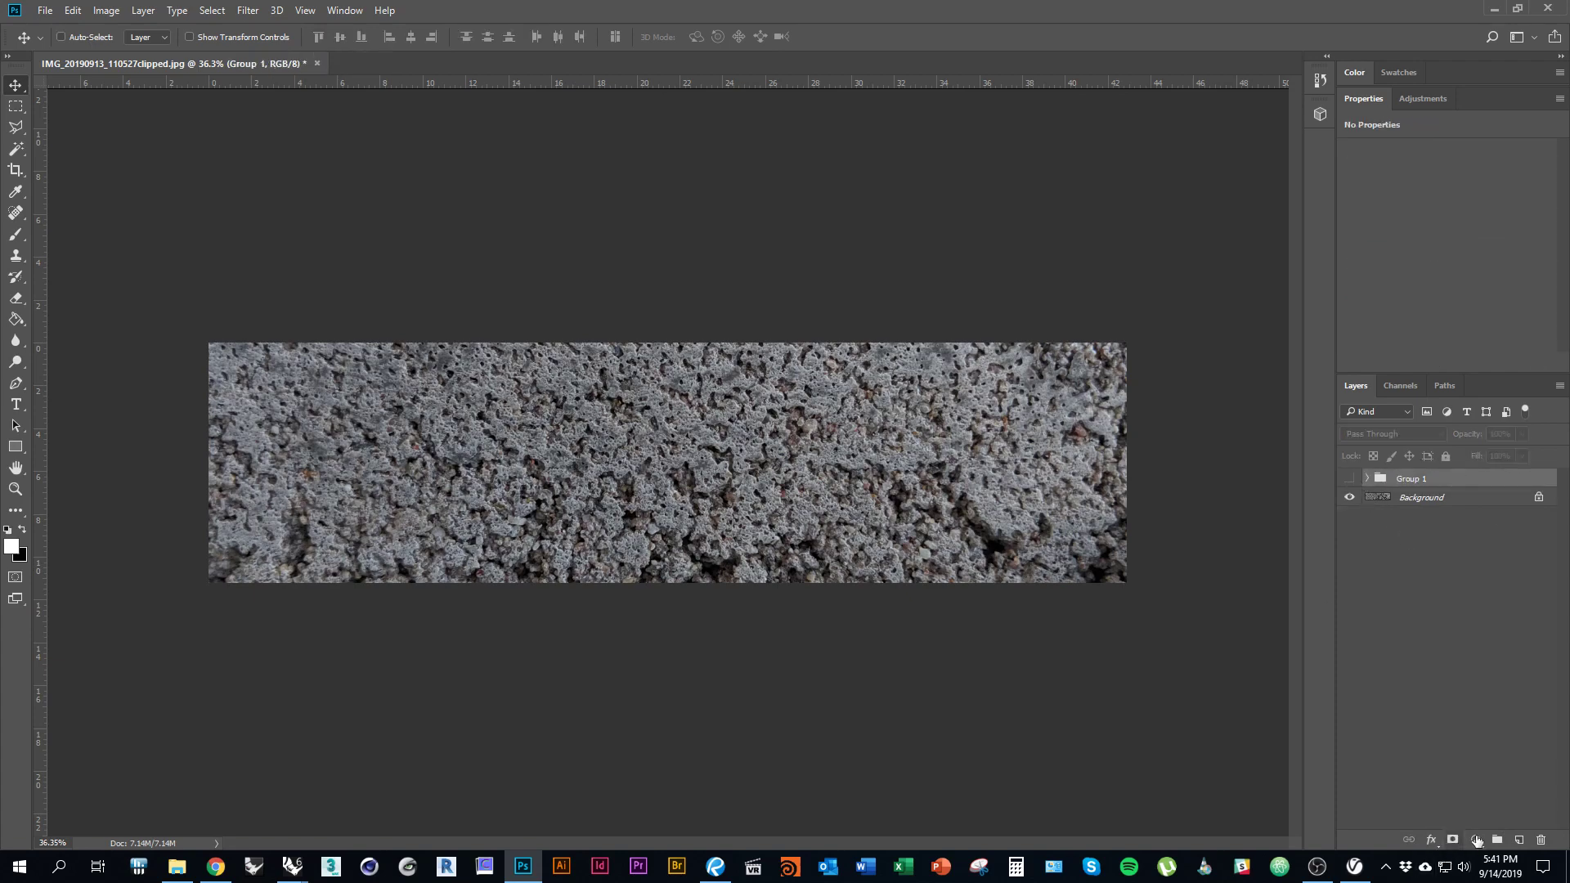
# Add a Black & White adjustment layer above the group and toggle its visibility to compare it with the original photo.
pyautogui.click(1475, 840)
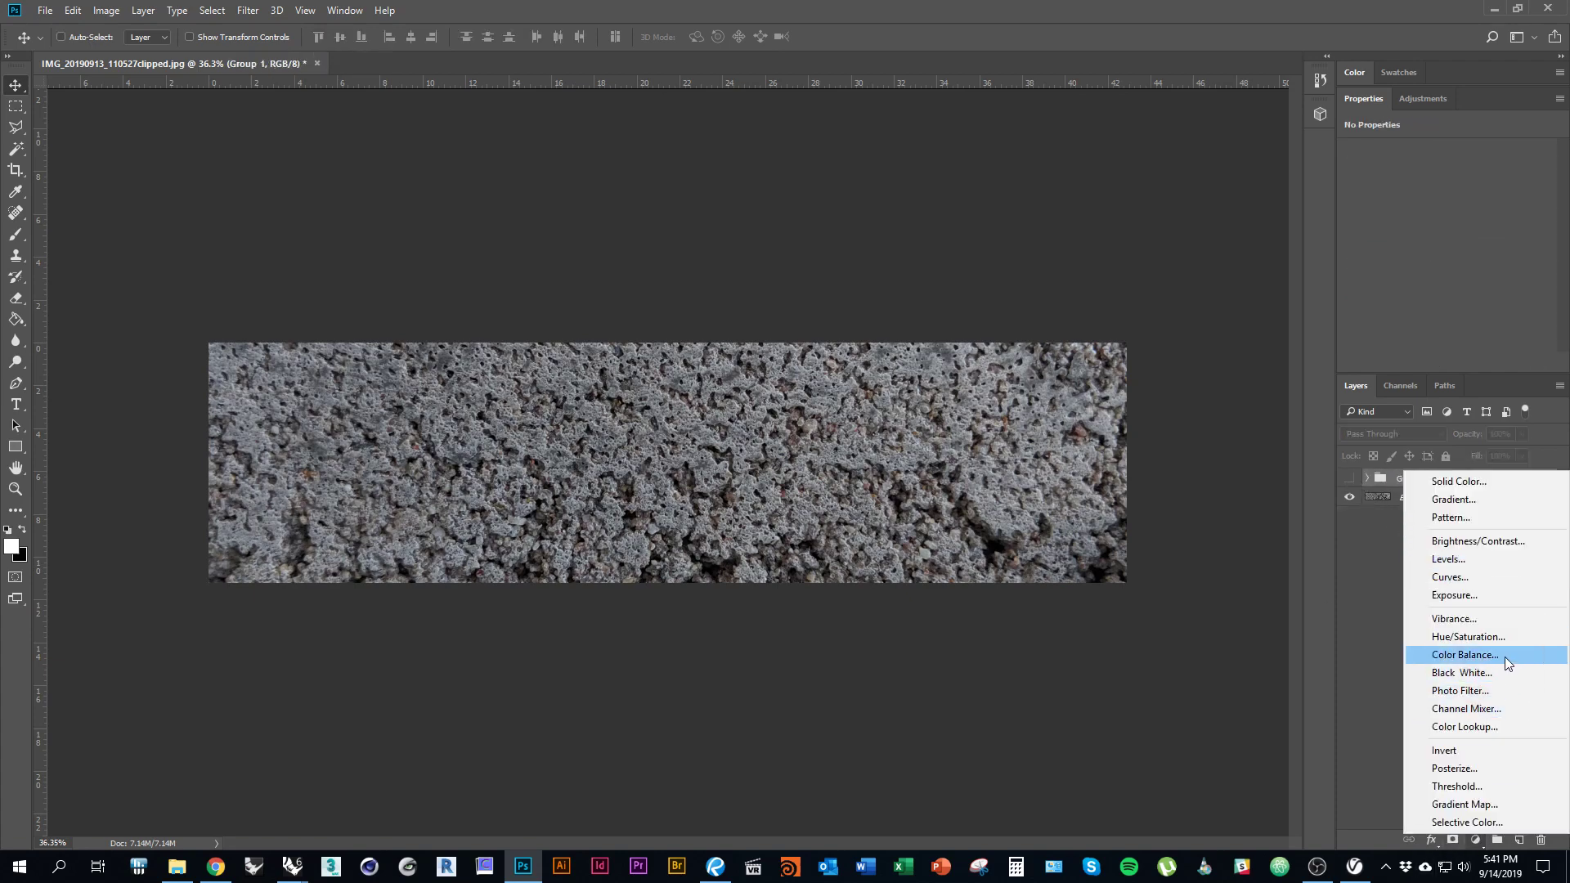
pyautogui.click(1380, 744)
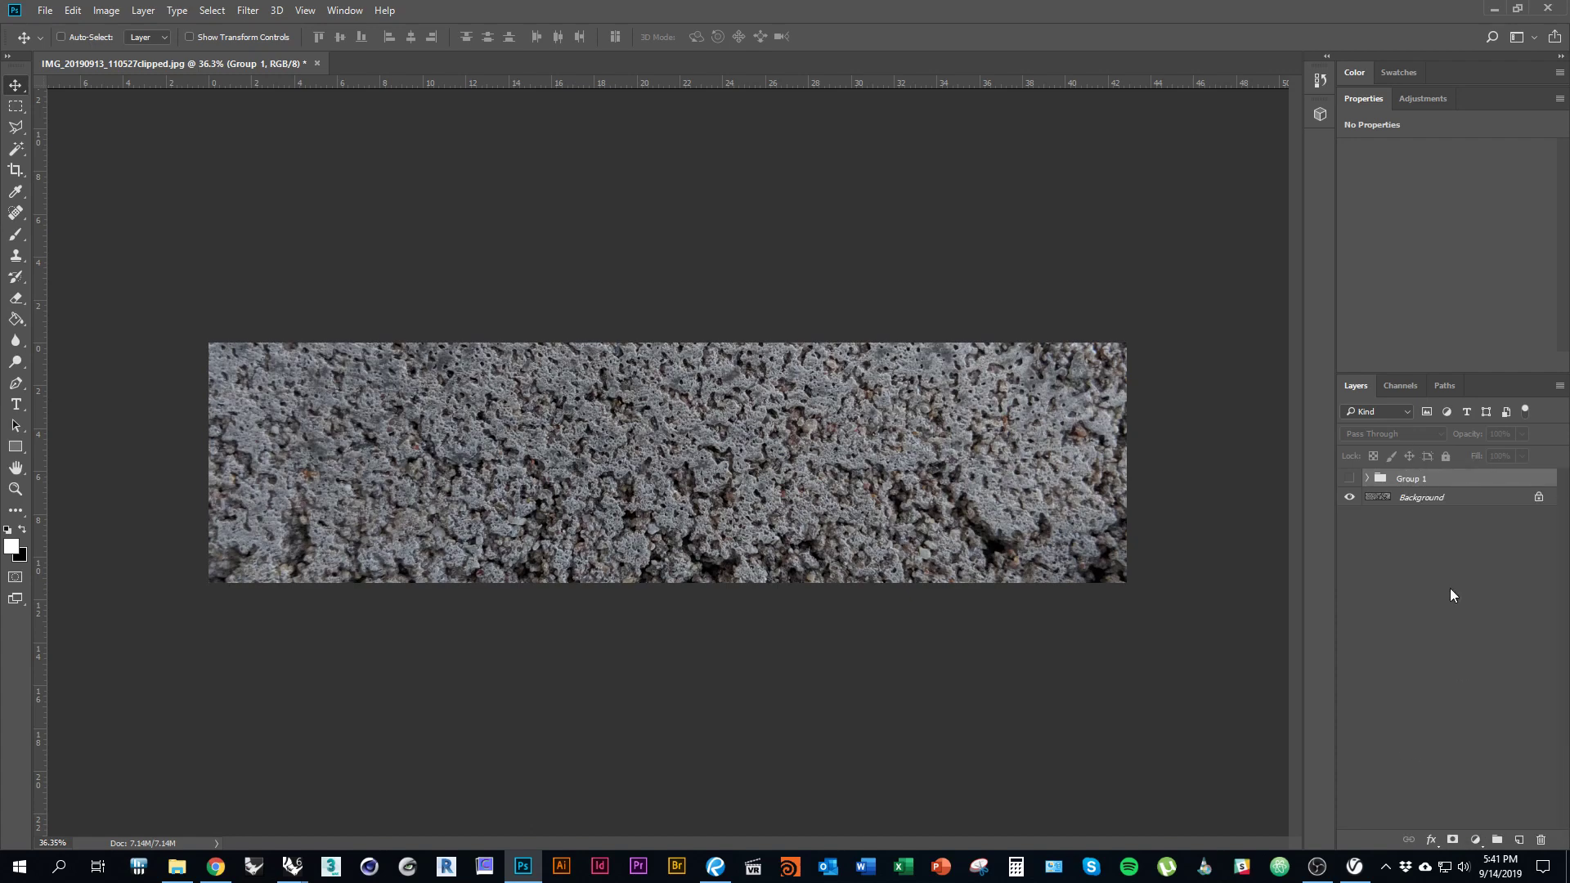
pyautogui.click(1476, 840)
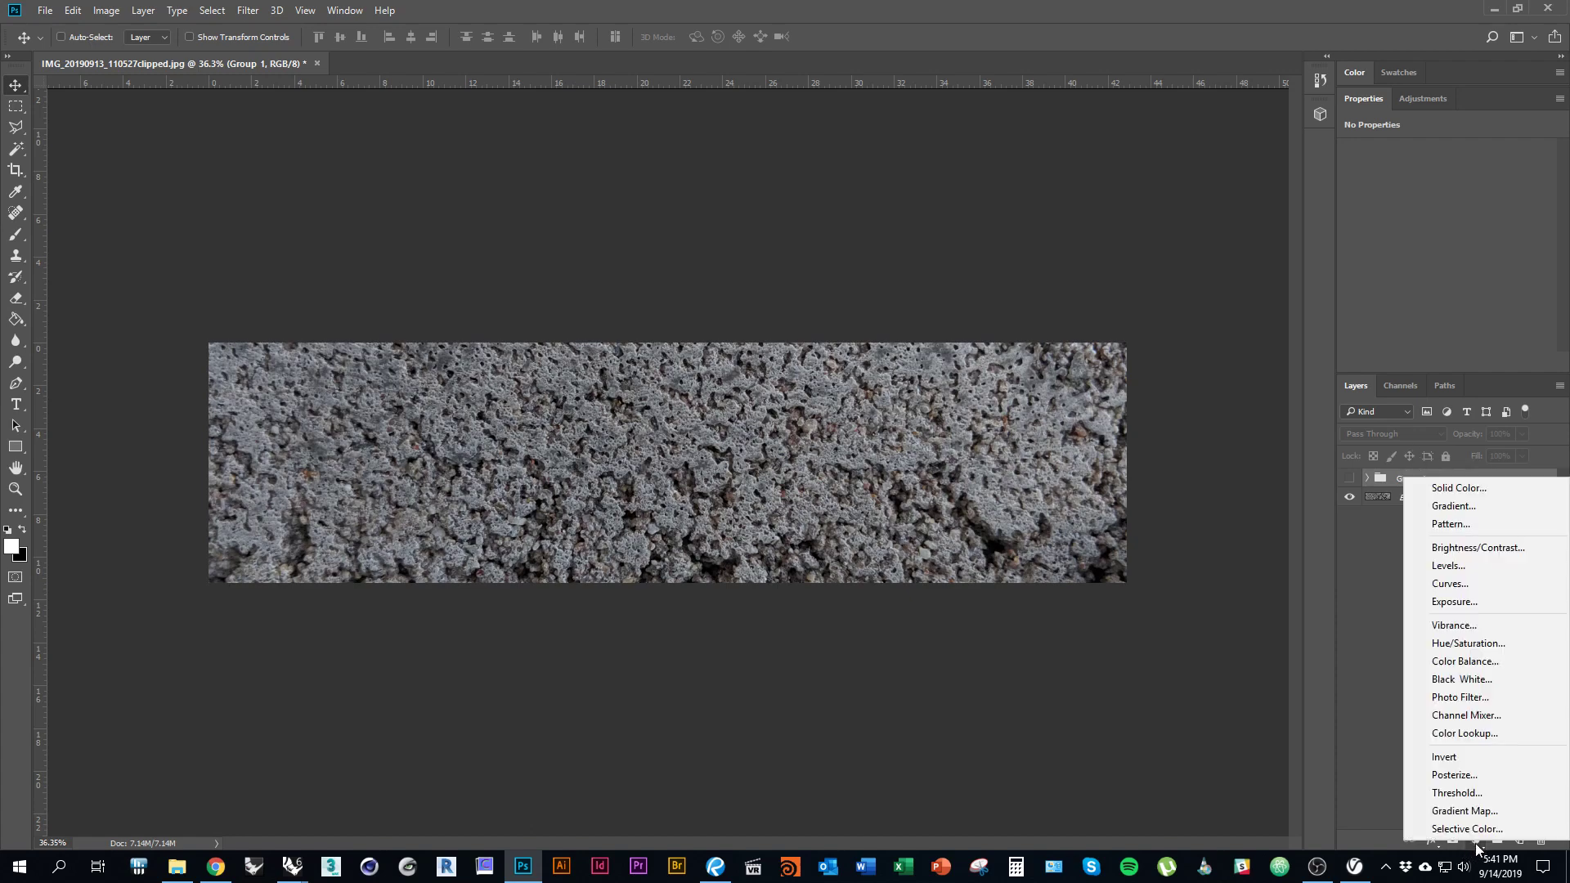
pyautogui.click(1465, 679)
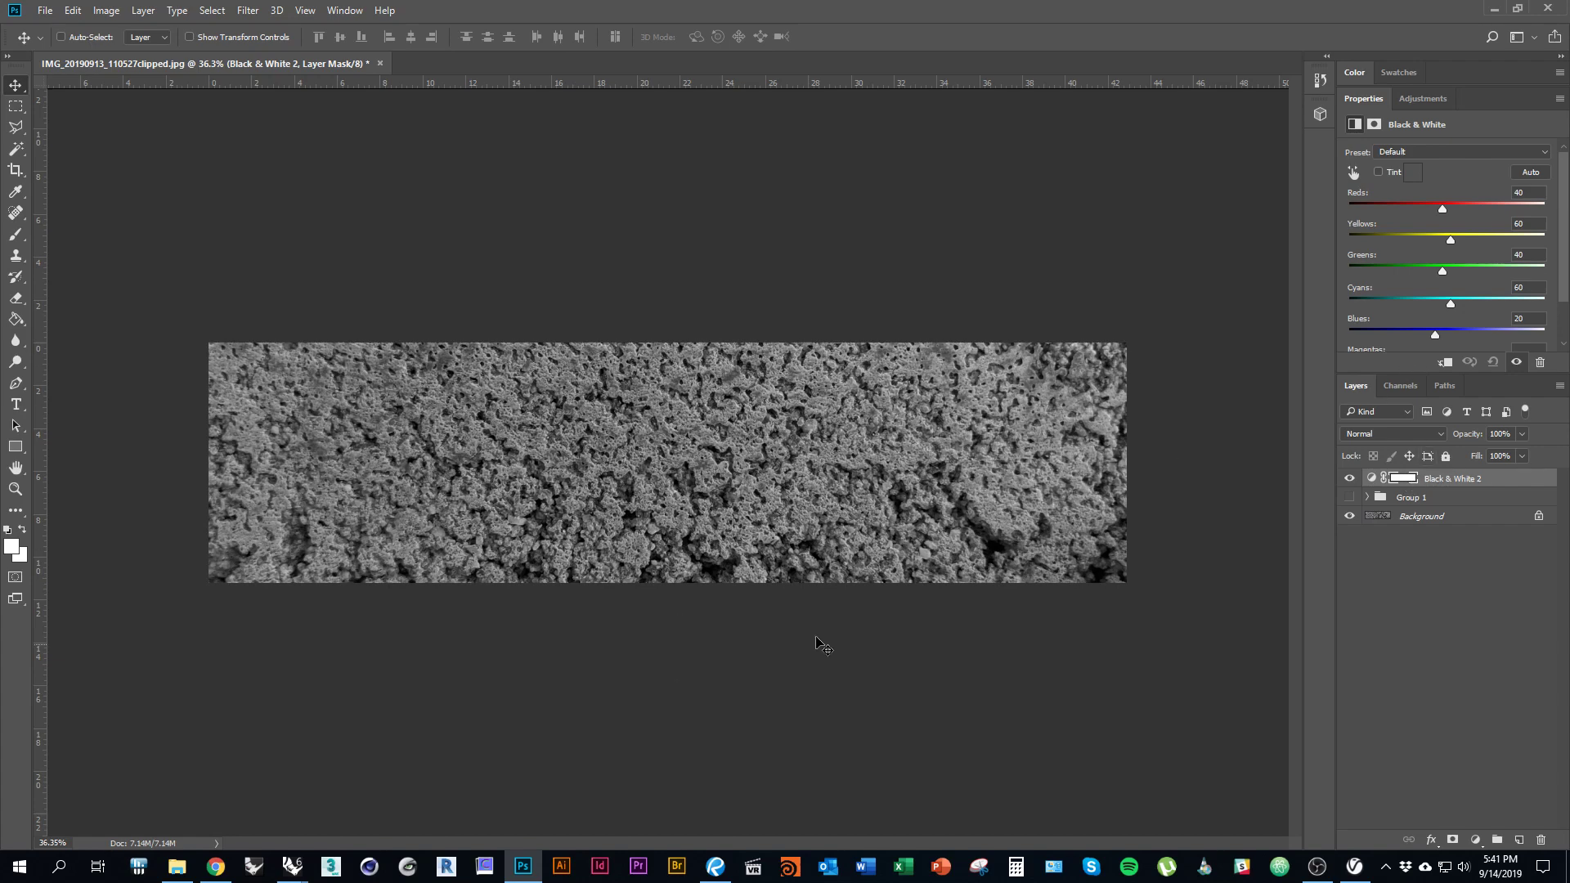
pyautogui.click(1349, 479)
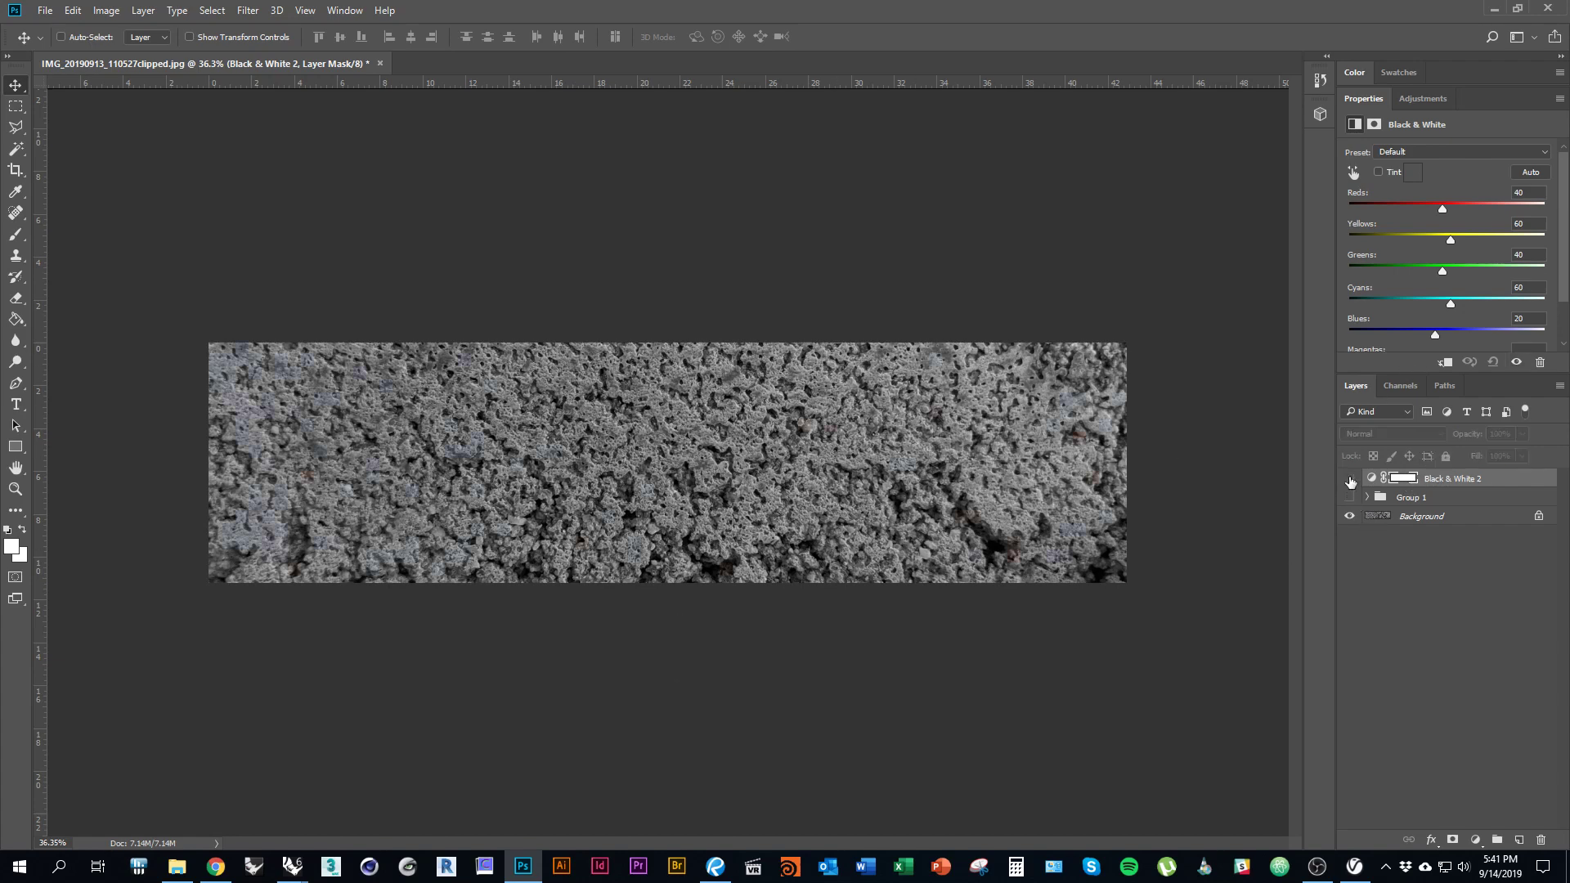
pyautogui.click(1349, 479)
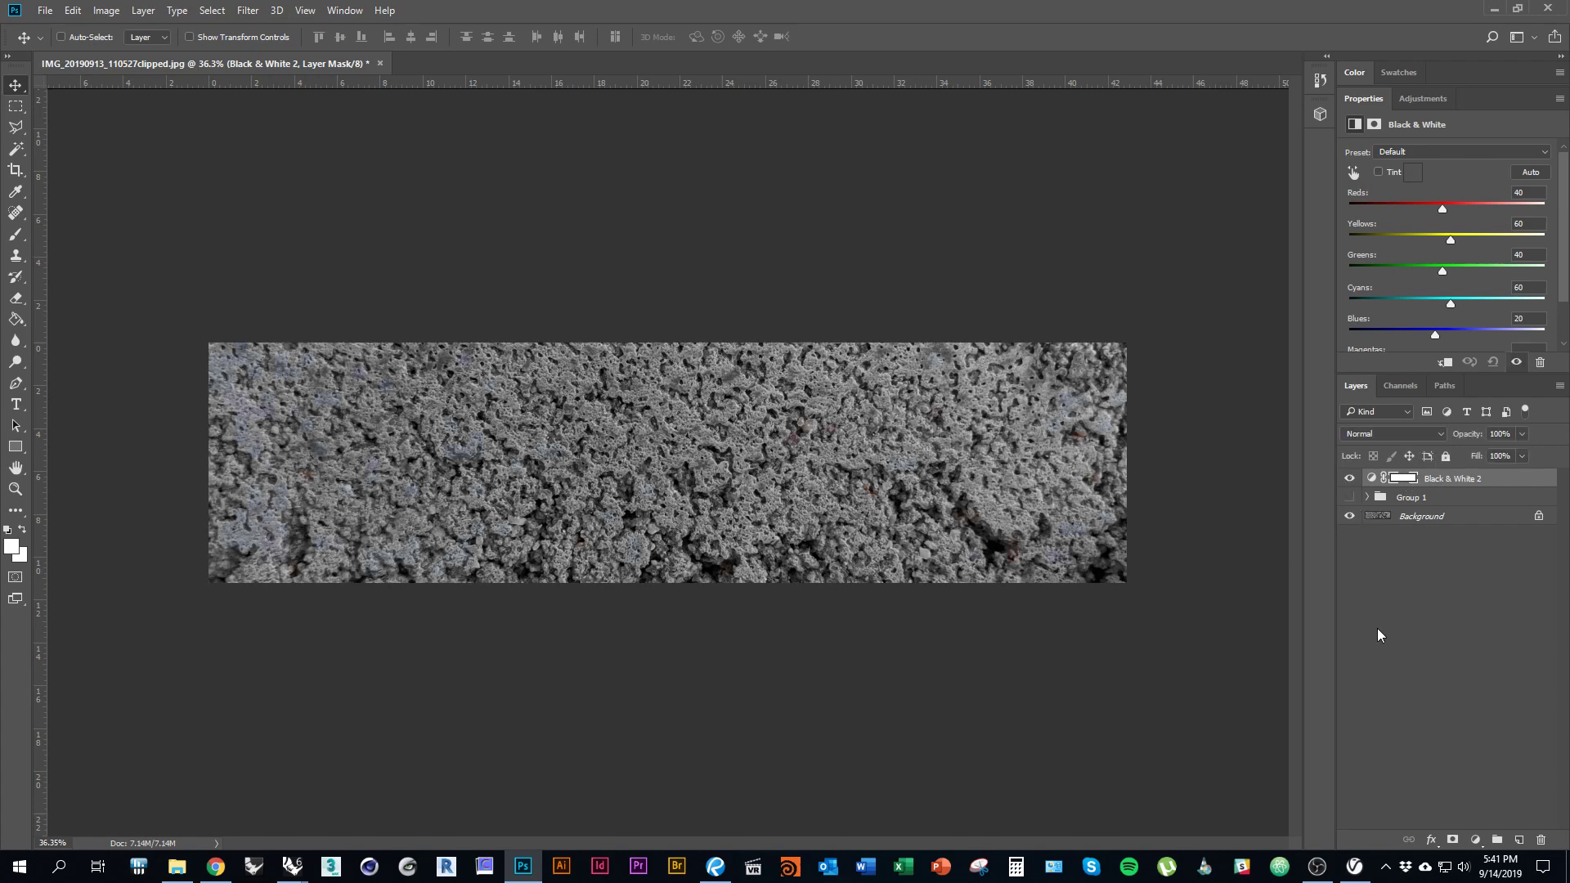
# Add an Exposure adjustment layer above the Black & White layer with exposure +1.50, offset -0.0625 and gamma correction 1.10.
pyautogui.click(1475, 839)
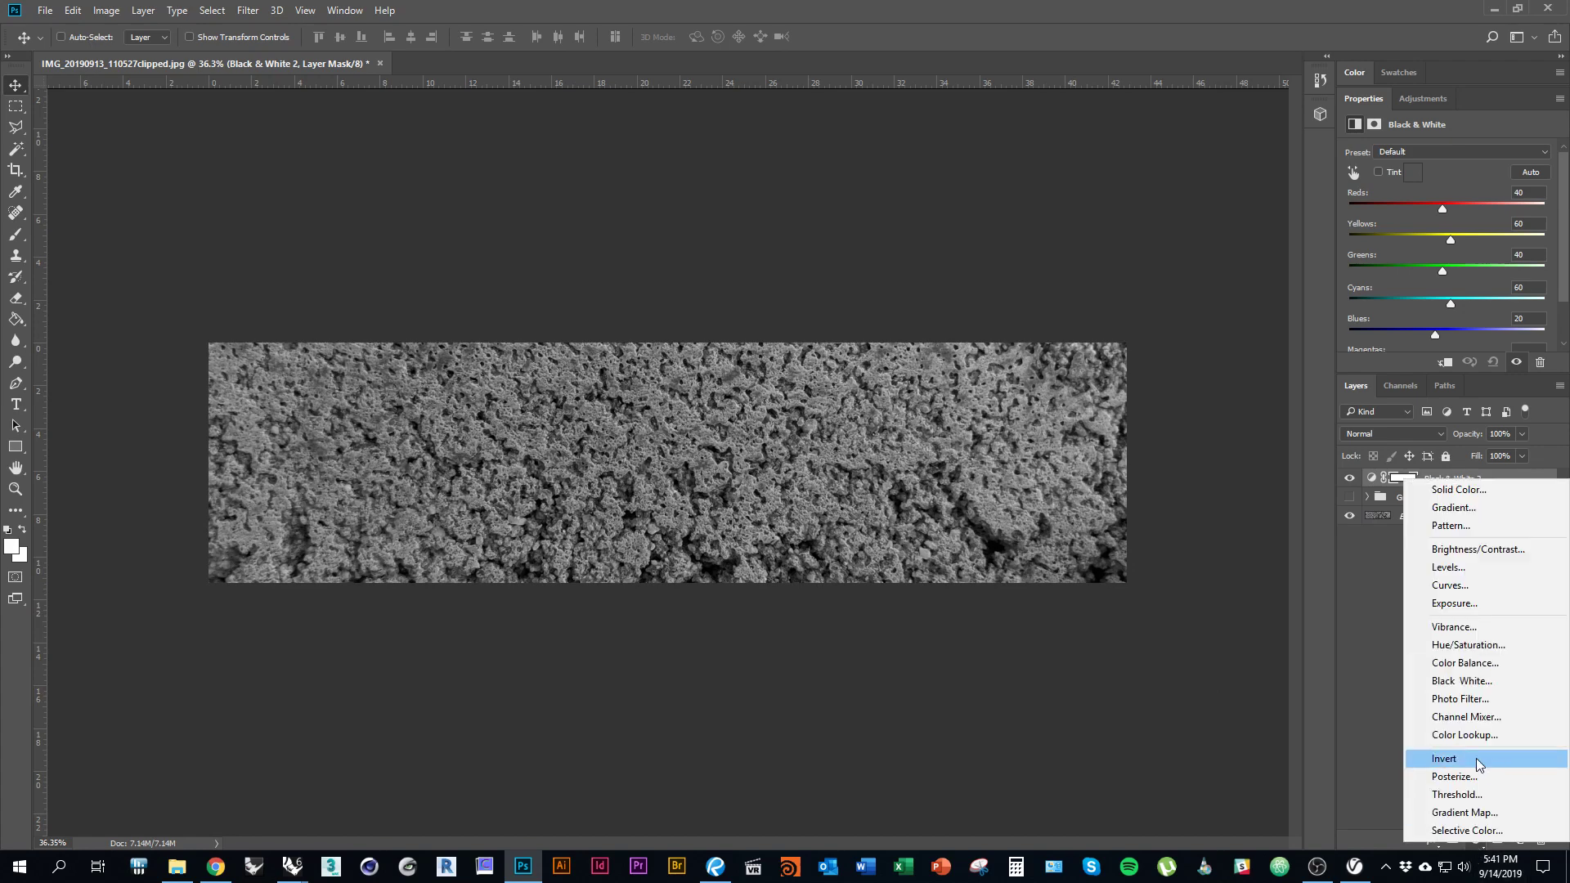
pyautogui.click(1438, 612)
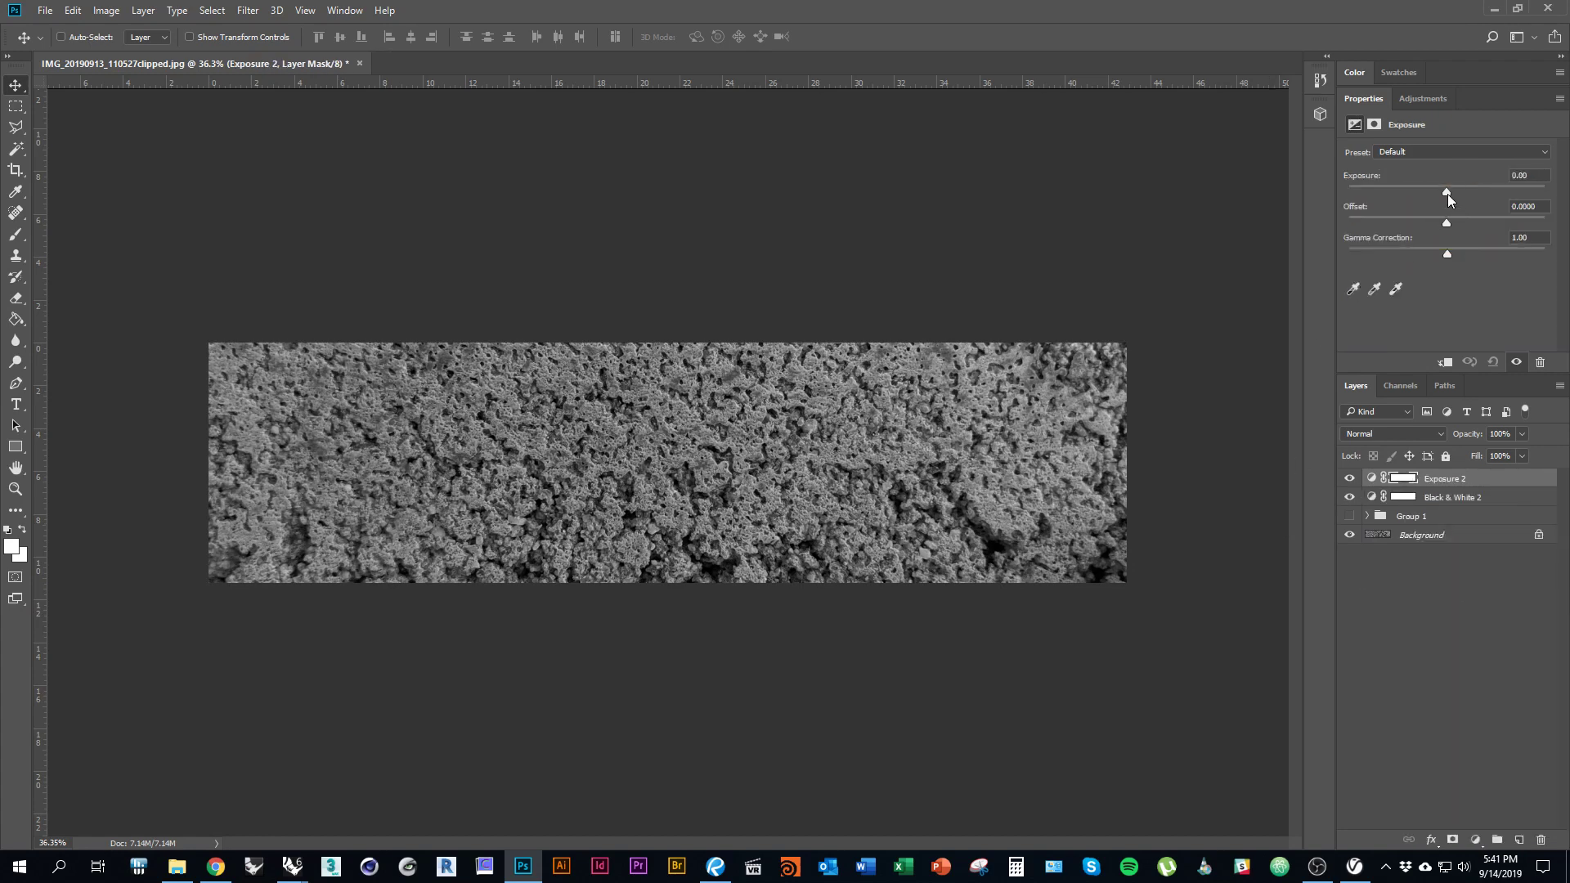
pyautogui.moveTo(1446, 194)
pyautogui.mouseDown()
pyautogui.moveTo(1464, 194)
pyautogui.moveTo(1435, 227)
pyautogui.moveTo(1470, 193)
pyautogui.mouseUp()
pyautogui.moveTo(1447, 255); pyautogui.dragTo(1441, 254)
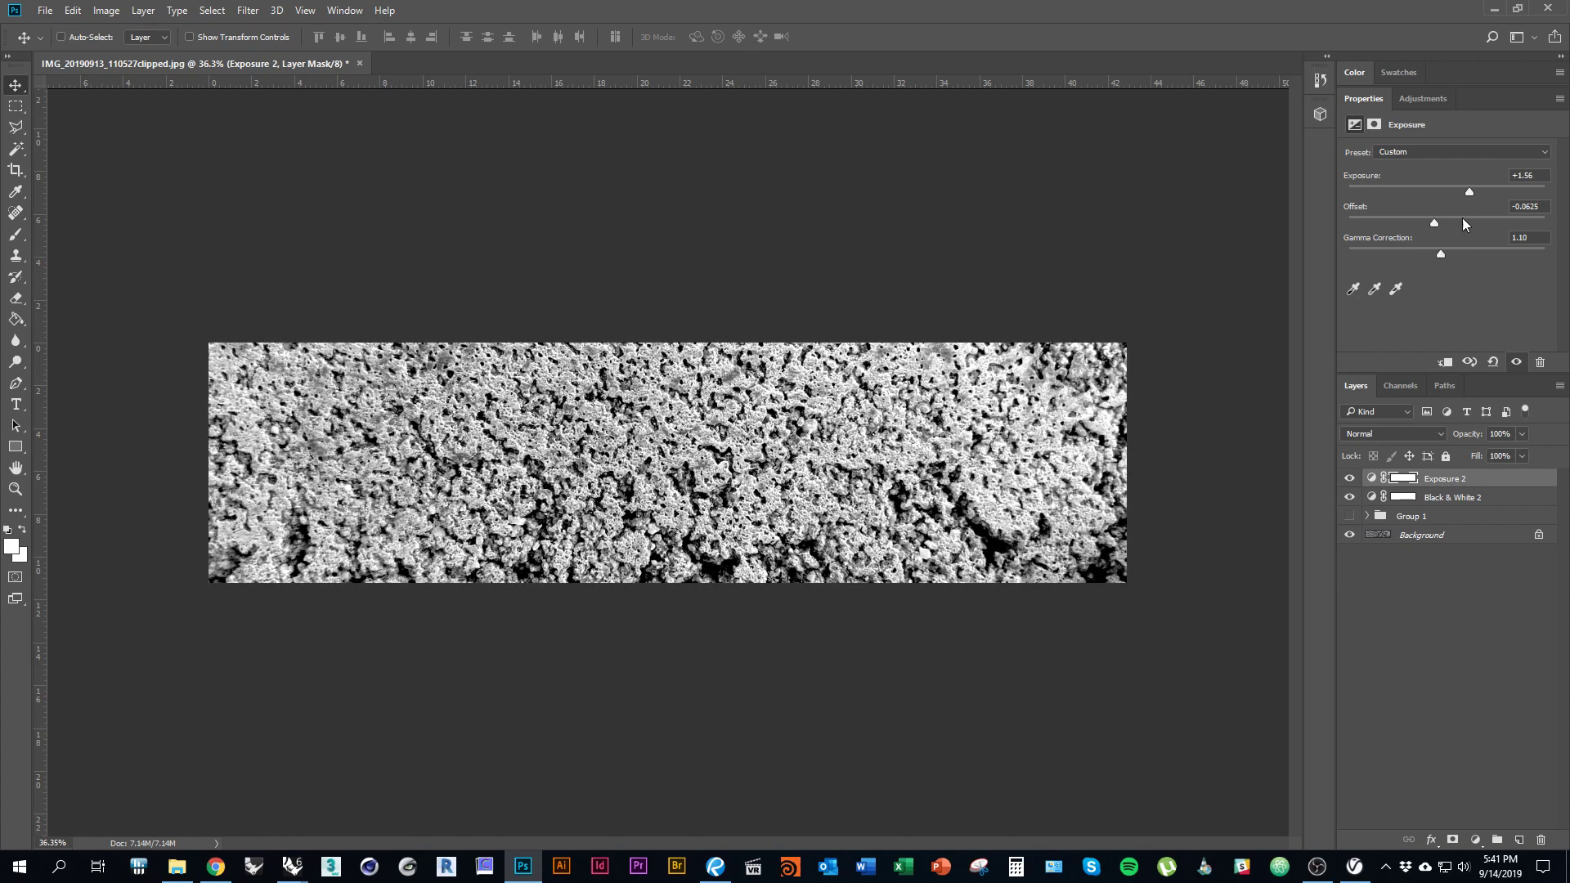
pyautogui.moveTo(1467, 192); pyautogui.dragTo(1467, 194)
# Save a JPEG copy of the adjusted image as the reflection map, appending Reflection to its file name.
pyautogui.click(47, 10)
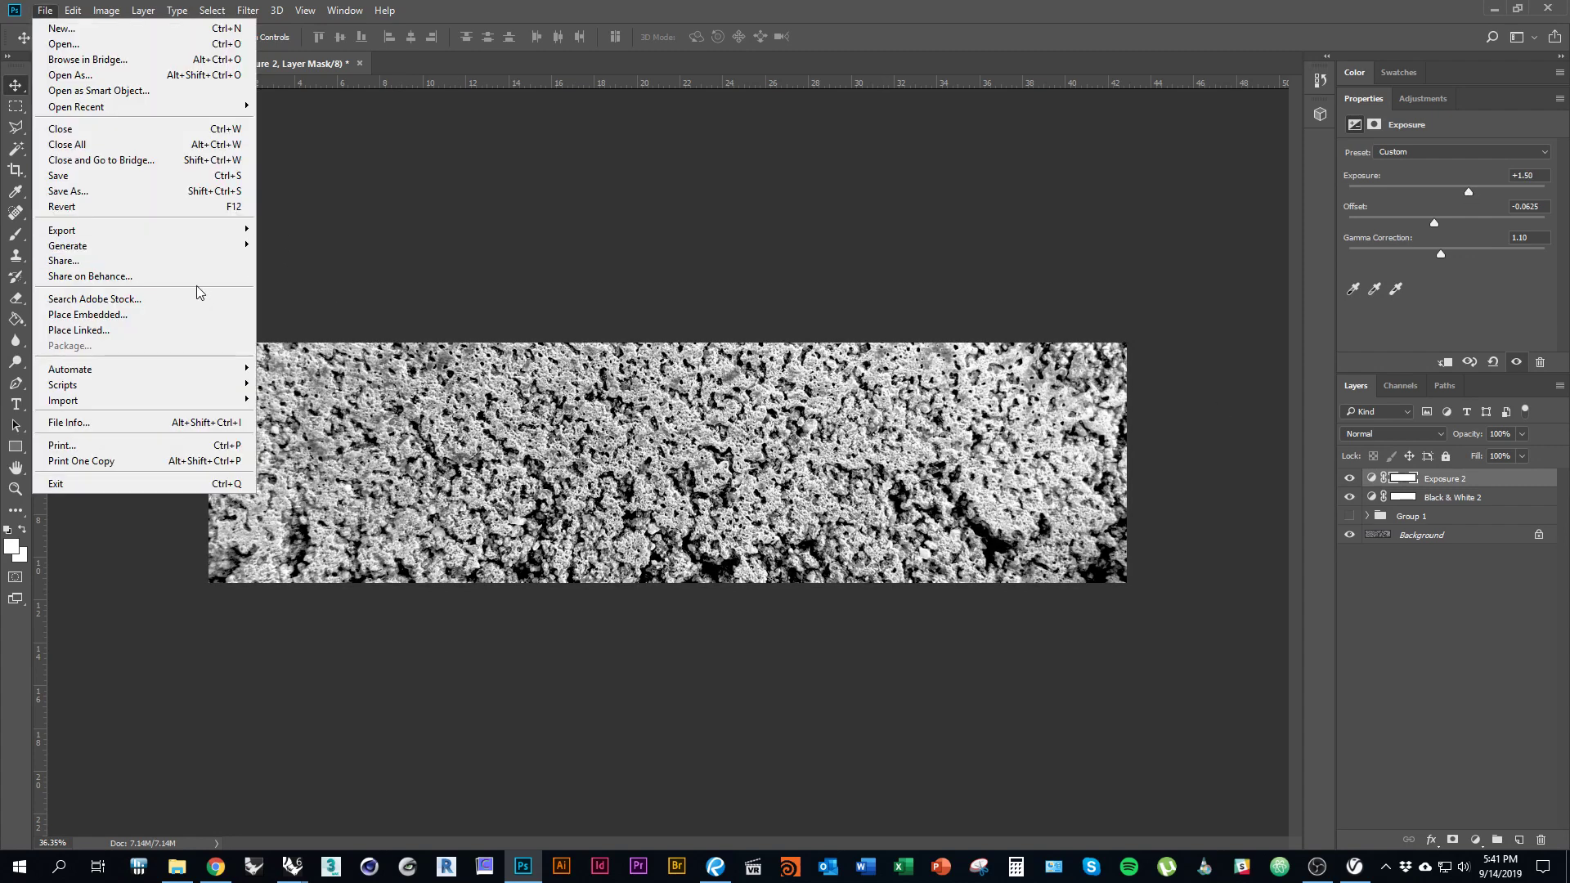
pyautogui.click(167, 192)
pyautogui.click(201, 380)
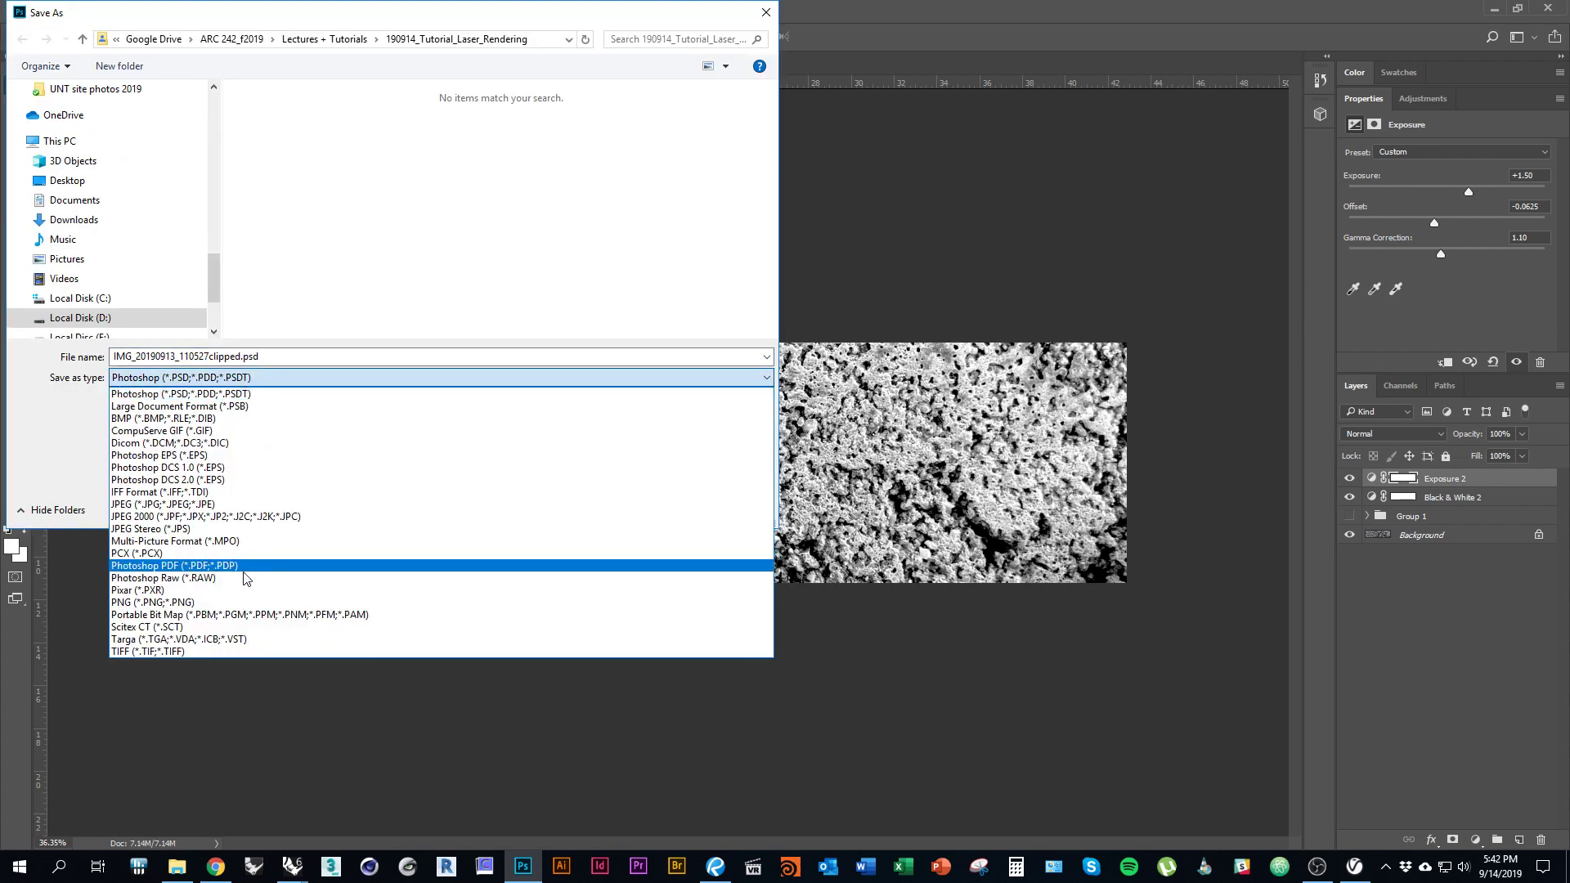
pyautogui.click(204, 515)
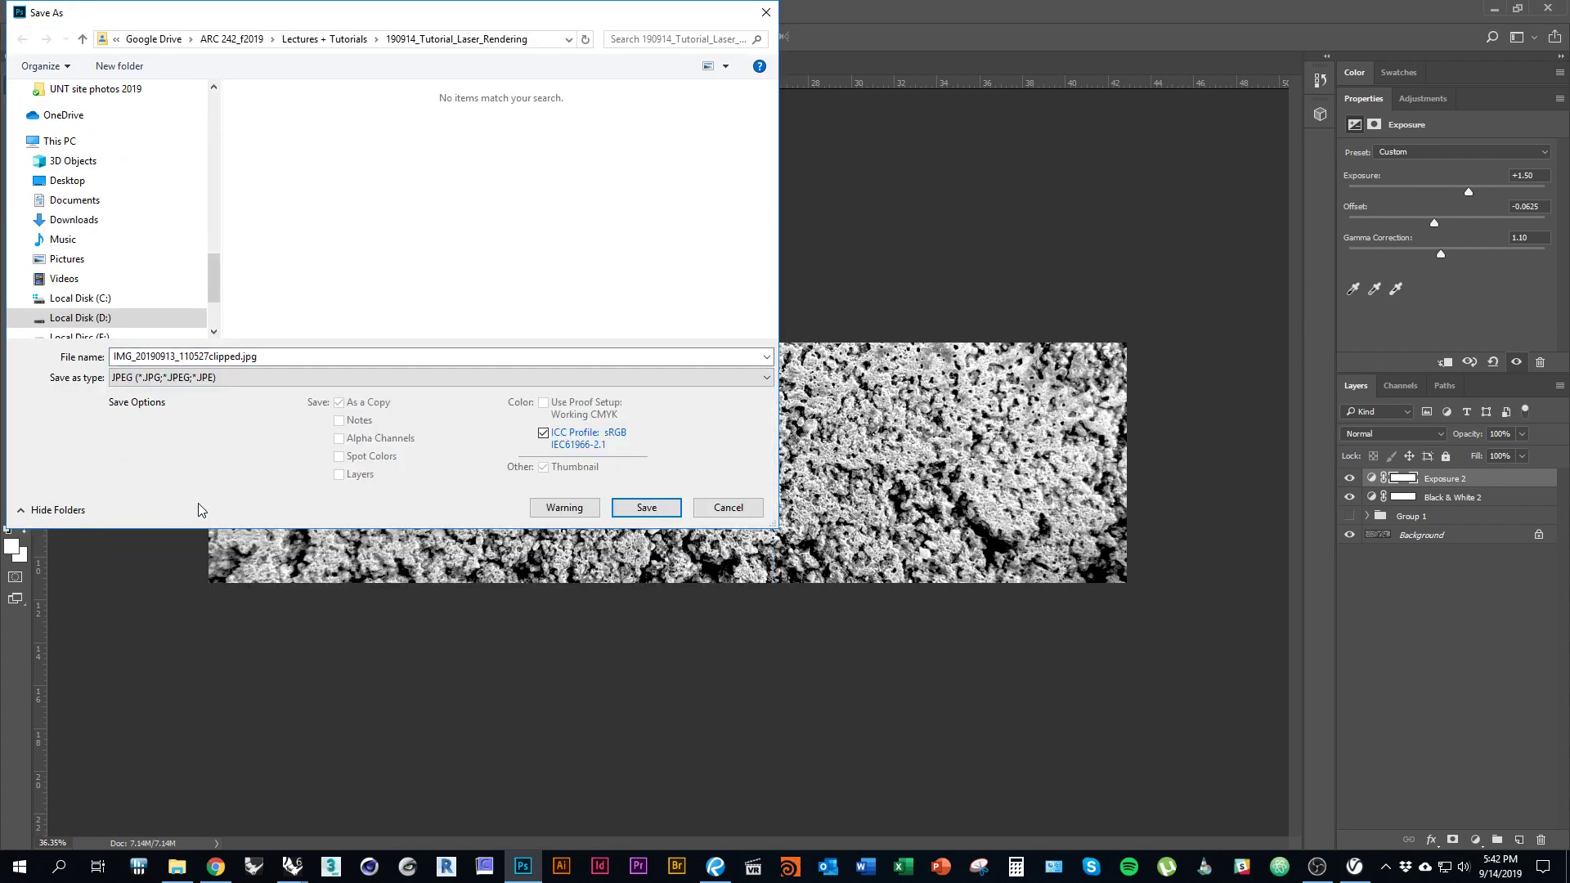
pyautogui.click(242, 357)
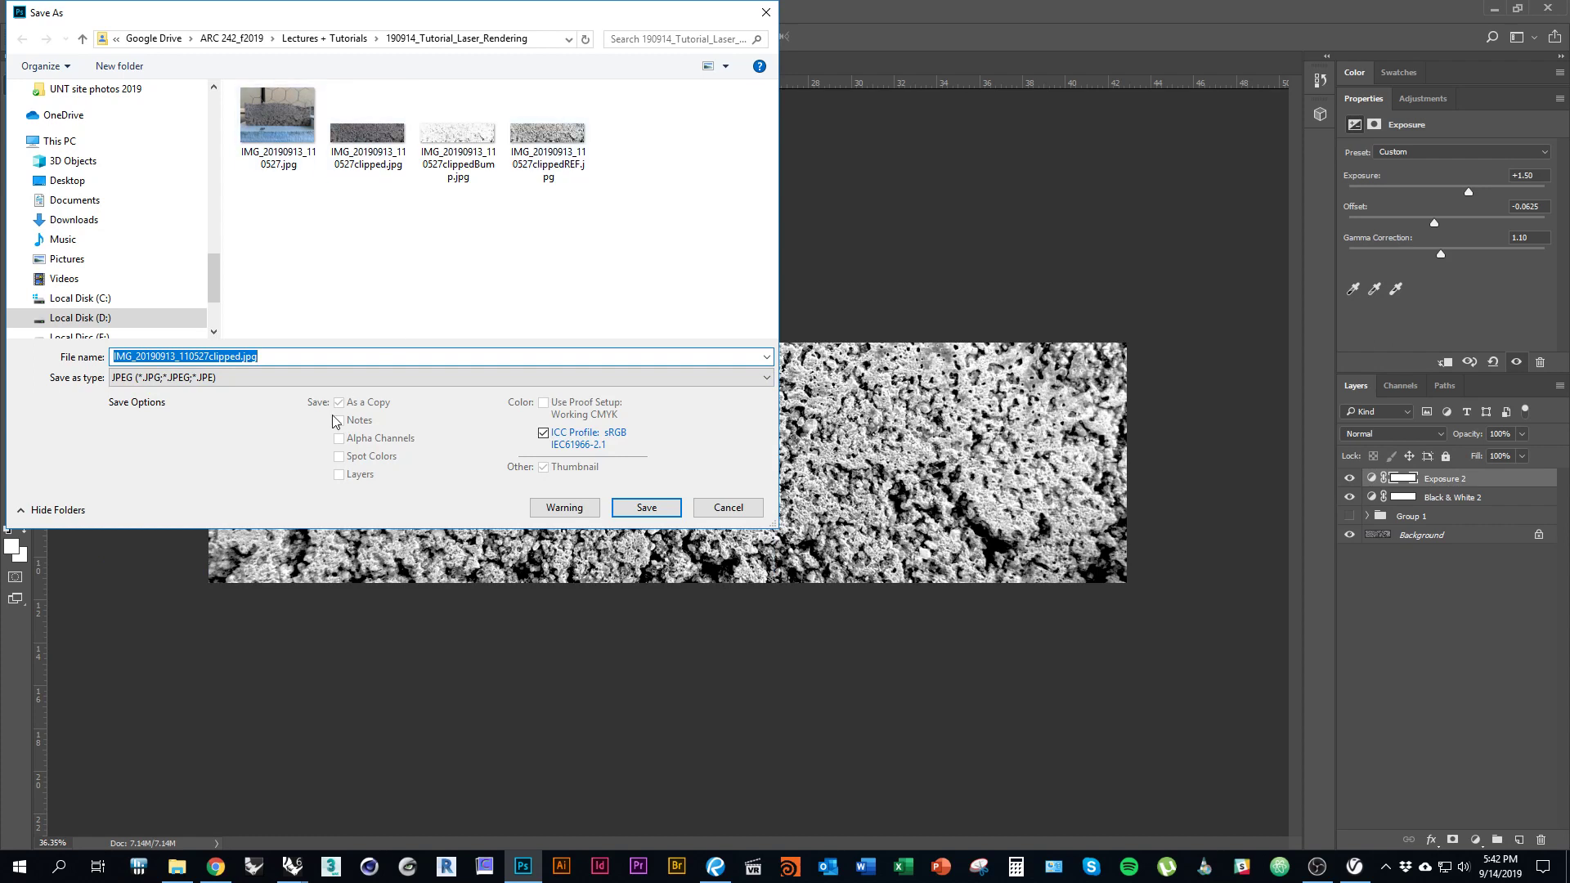
pyautogui.click(236, 358)
pyautogui.click(239, 357)
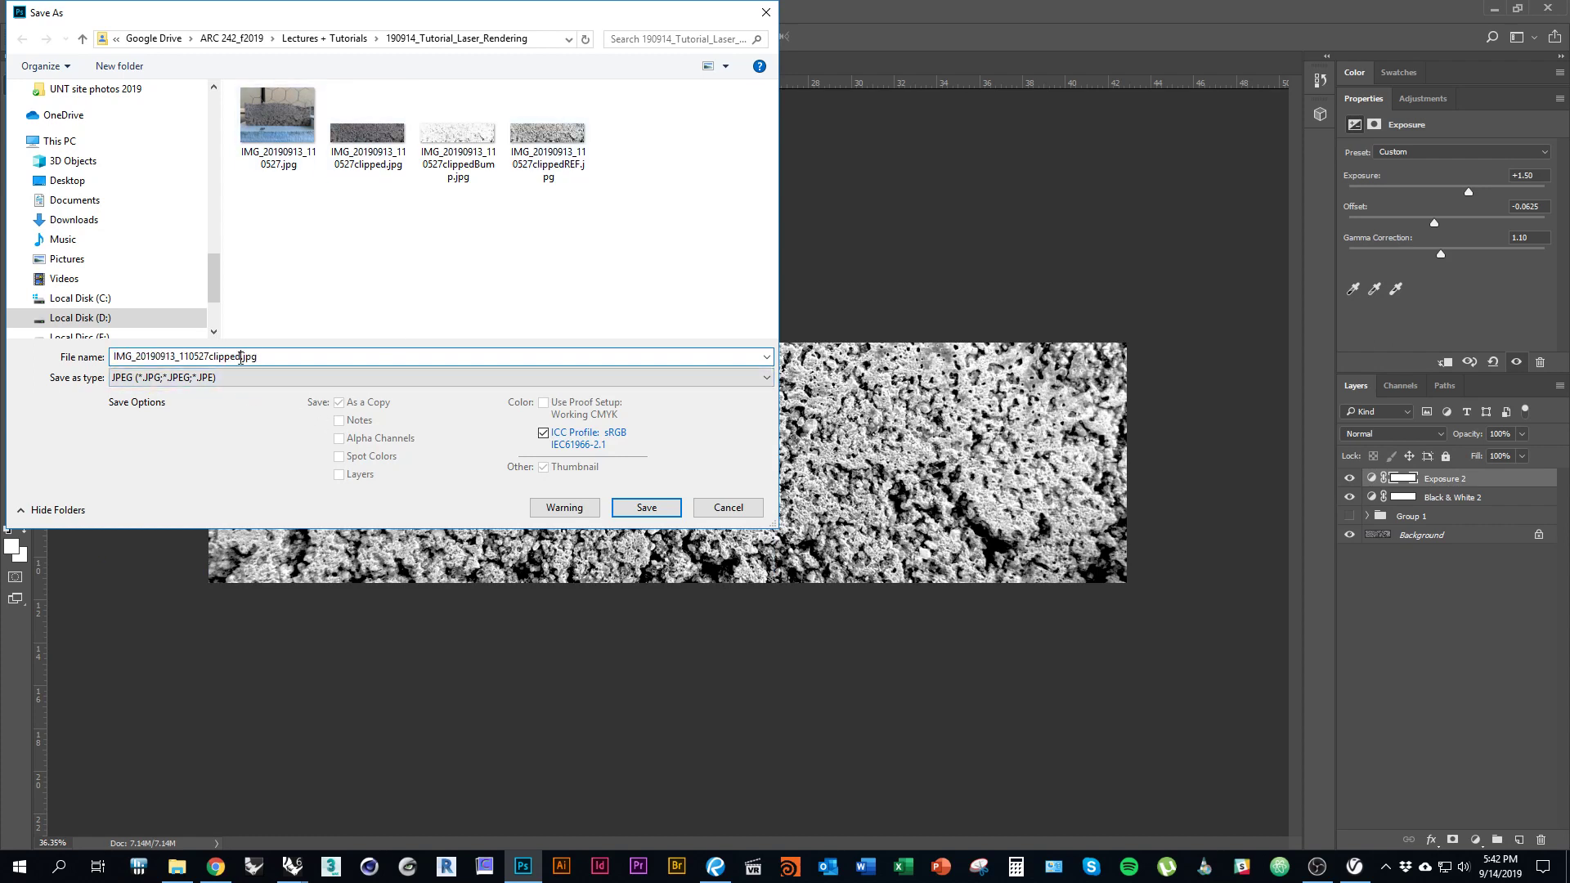
pyautogui.write('Reflection')
pyautogui.click(646, 508)
# Switch to Rhino and load IMG_20190913_110527clippedREF.jpg as the bitmap for the material's Reflection Glossiness, returning to the material settings.
pyautogui.hotkey('alt', 'Tab')
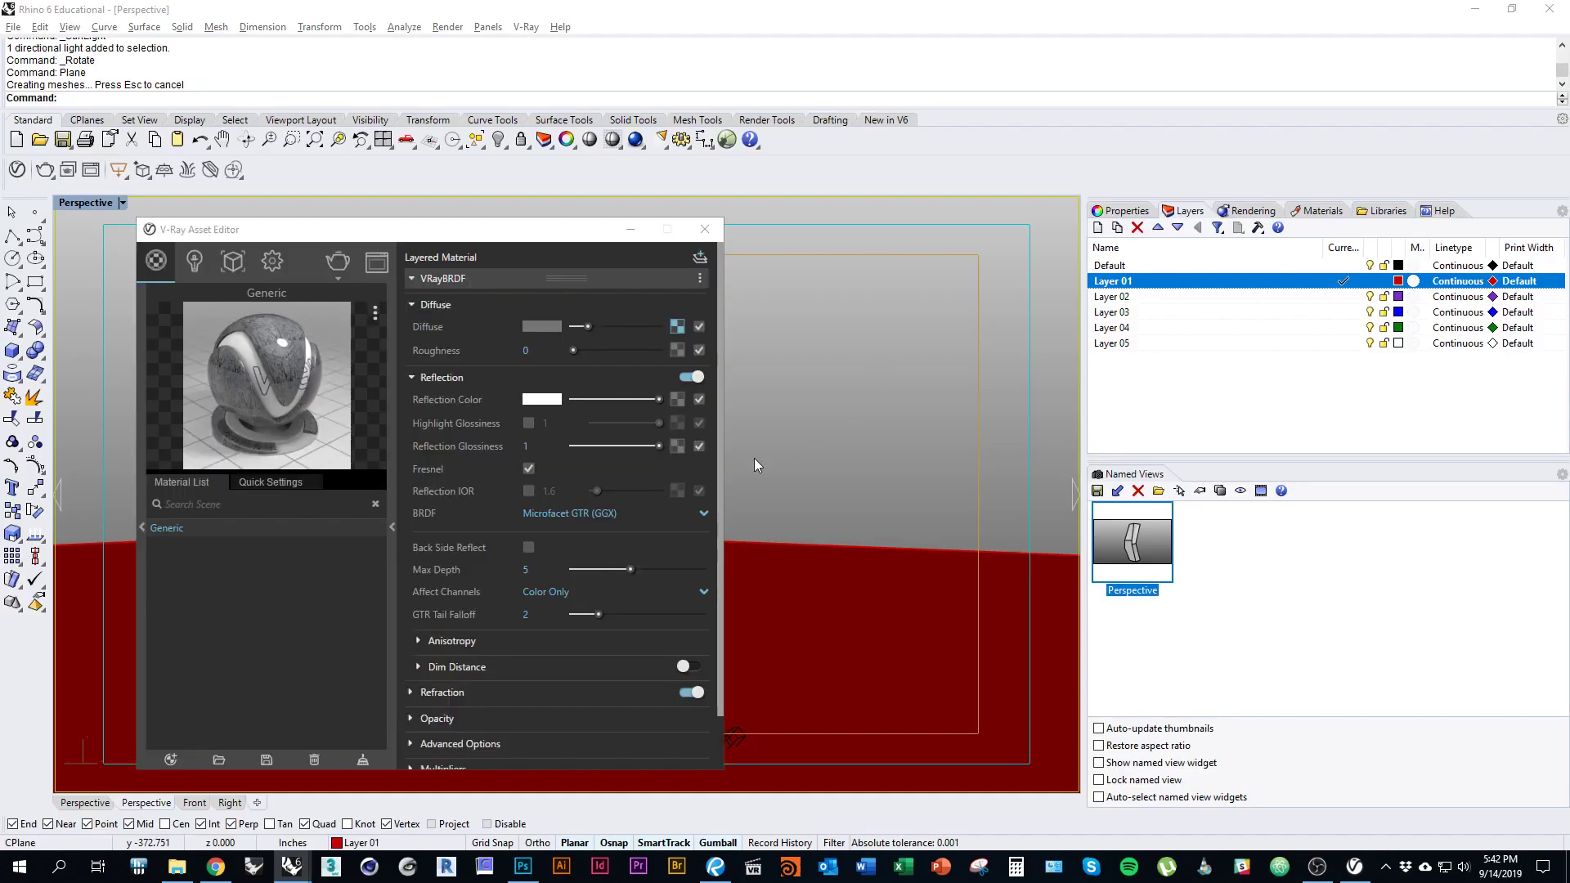
pyautogui.click(870, 370)
pyautogui.click(678, 447)
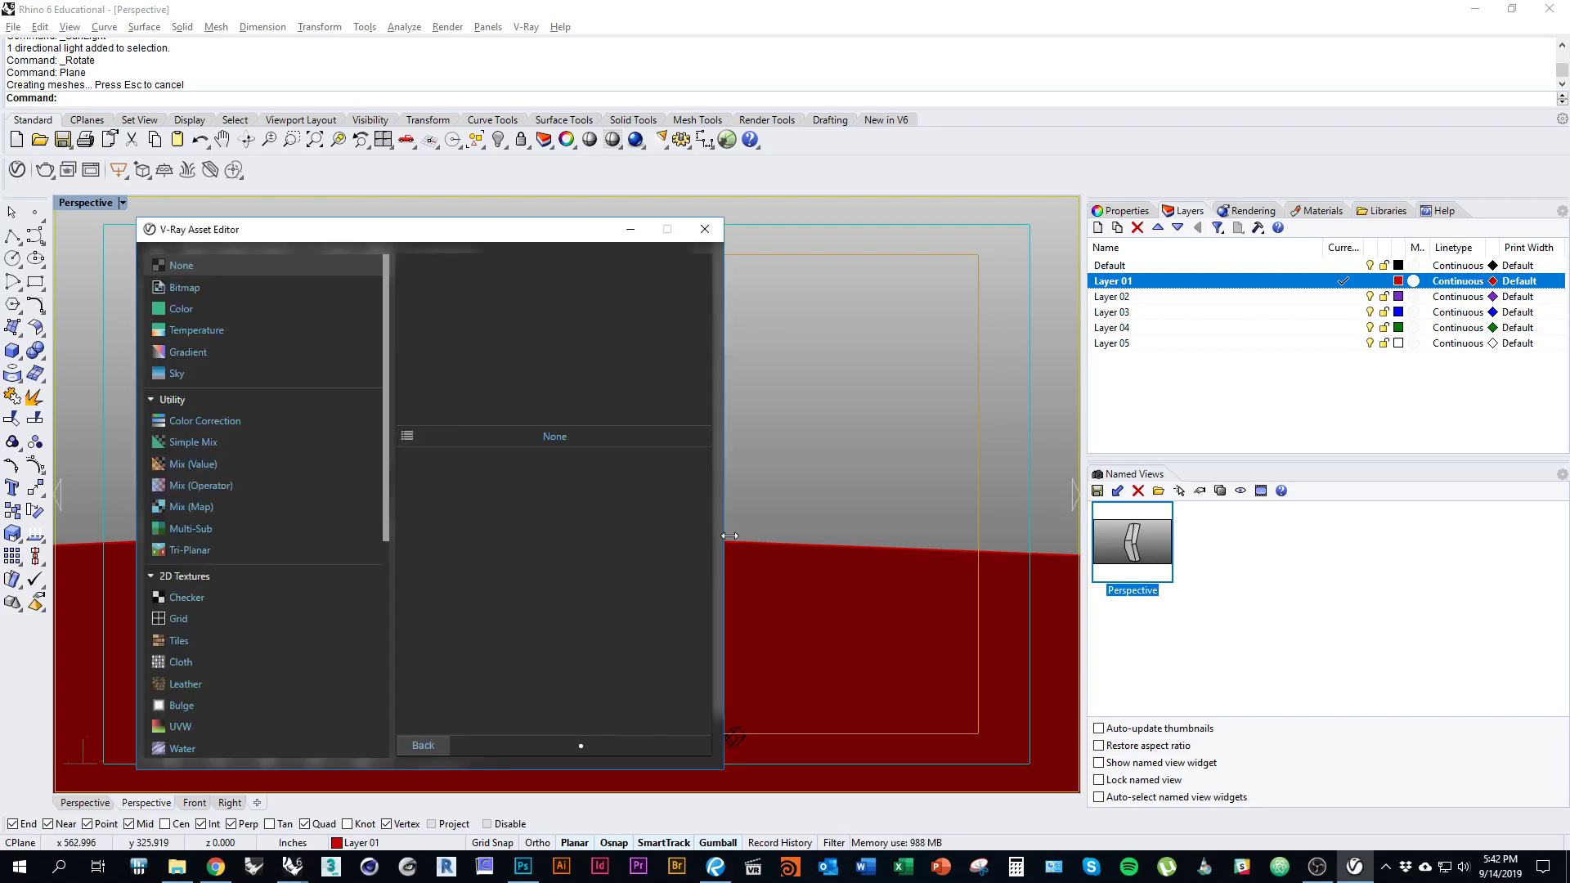
pyautogui.click(198, 286)
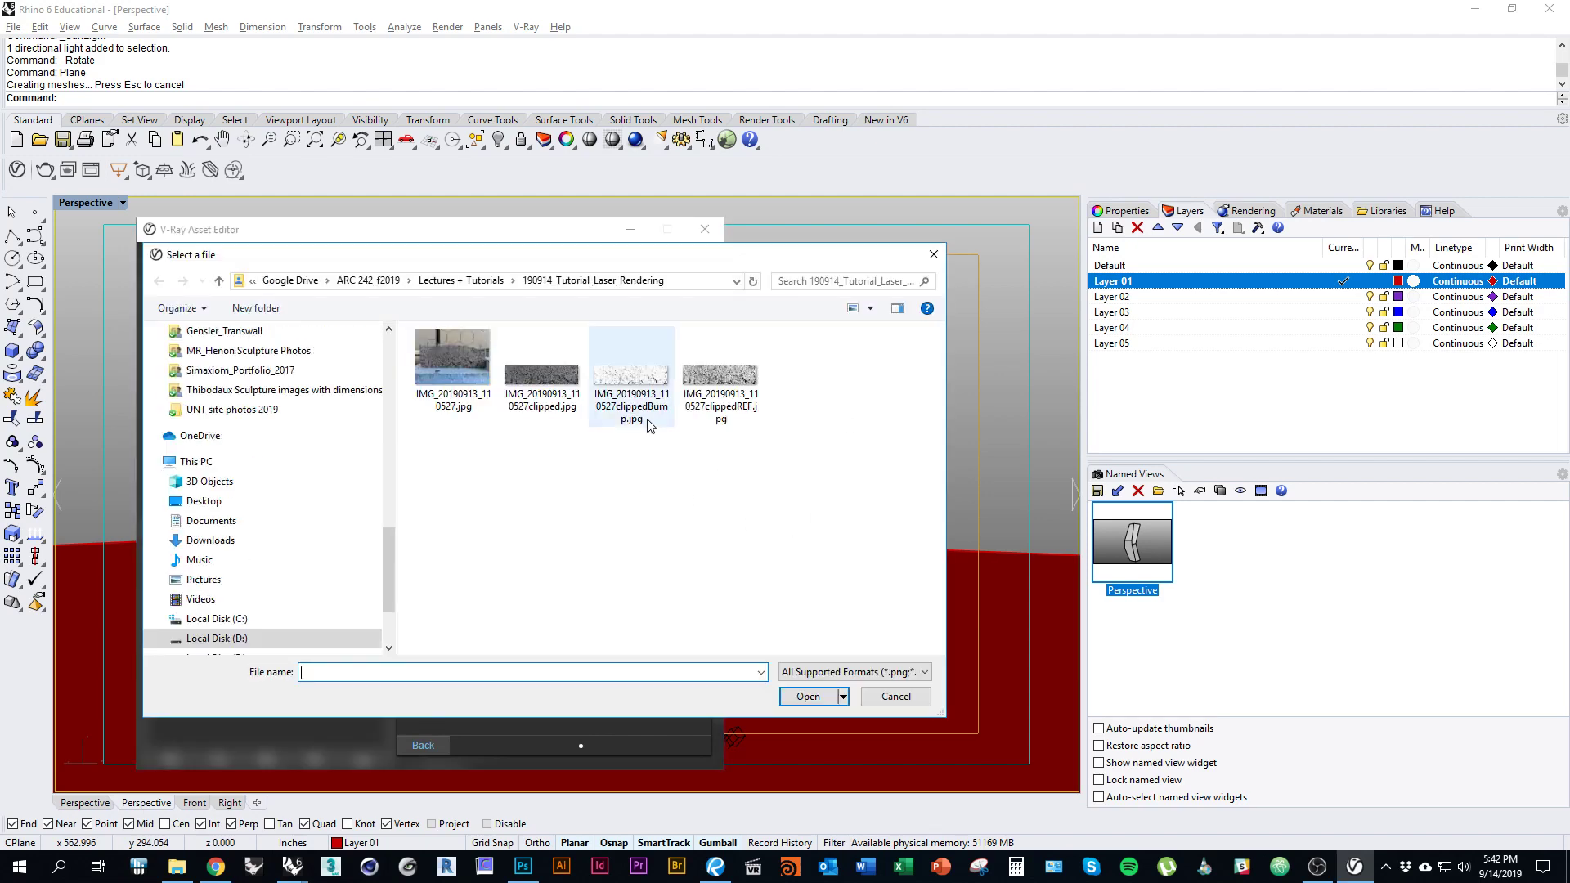
pyautogui.click(724, 378)
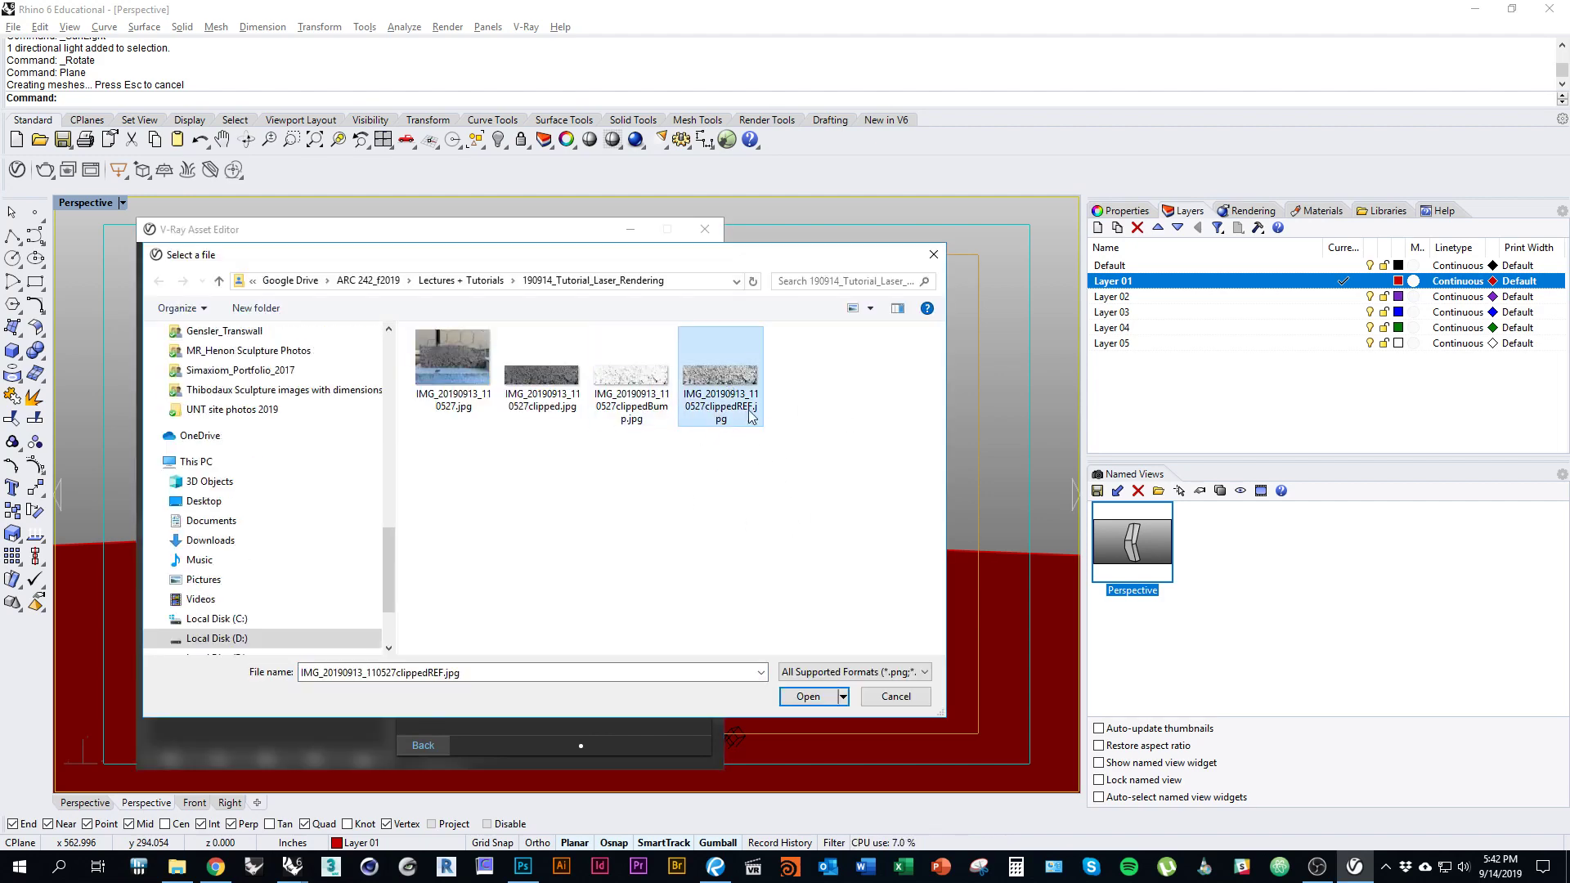
pyautogui.click(808, 696)
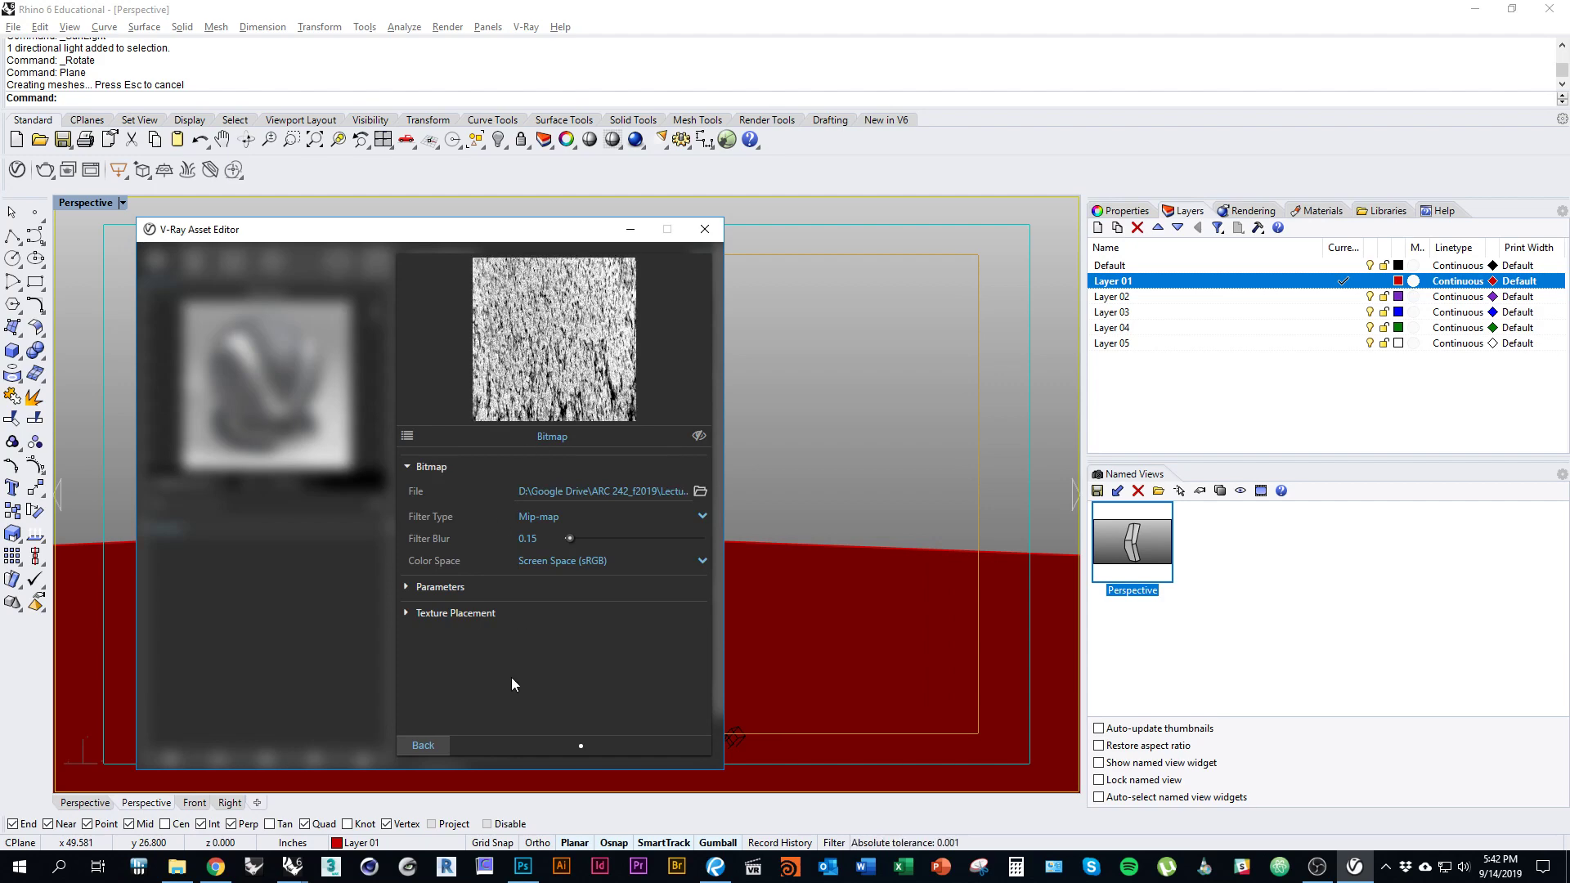
pyautogui.click(422, 745)
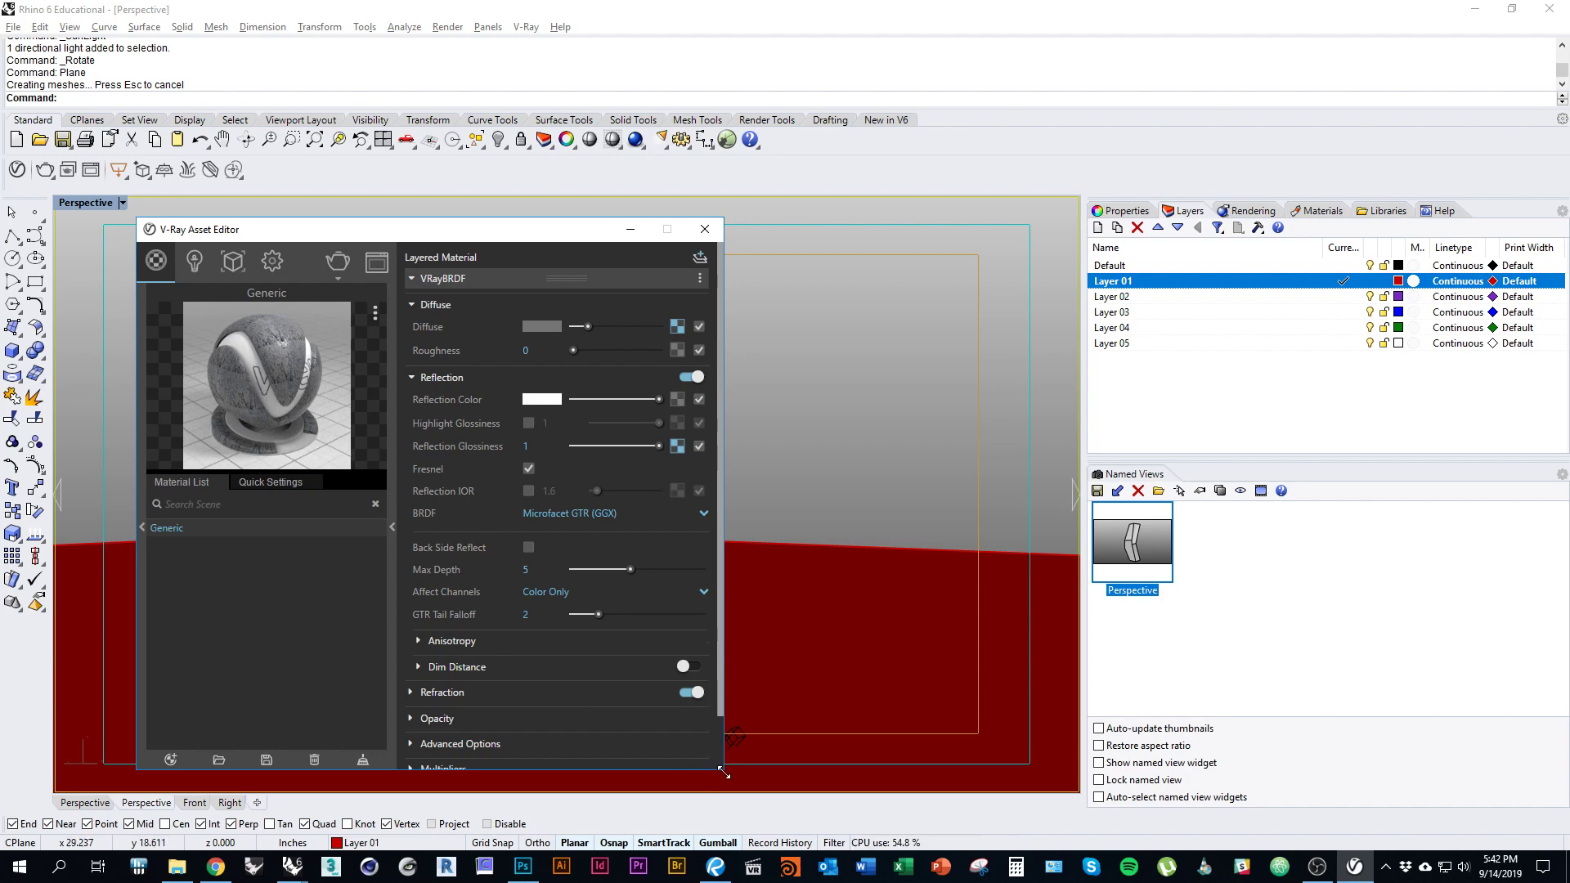
# Move the V-Ray Asset Editor higher on the screen and enlarge it to fit all the material settings.
pyautogui.moveTo(723, 772); pyautogui.dragTo(723, 880)
pyautogui.moveTo(536, 236); pyautogui.dragTo(600, 50)
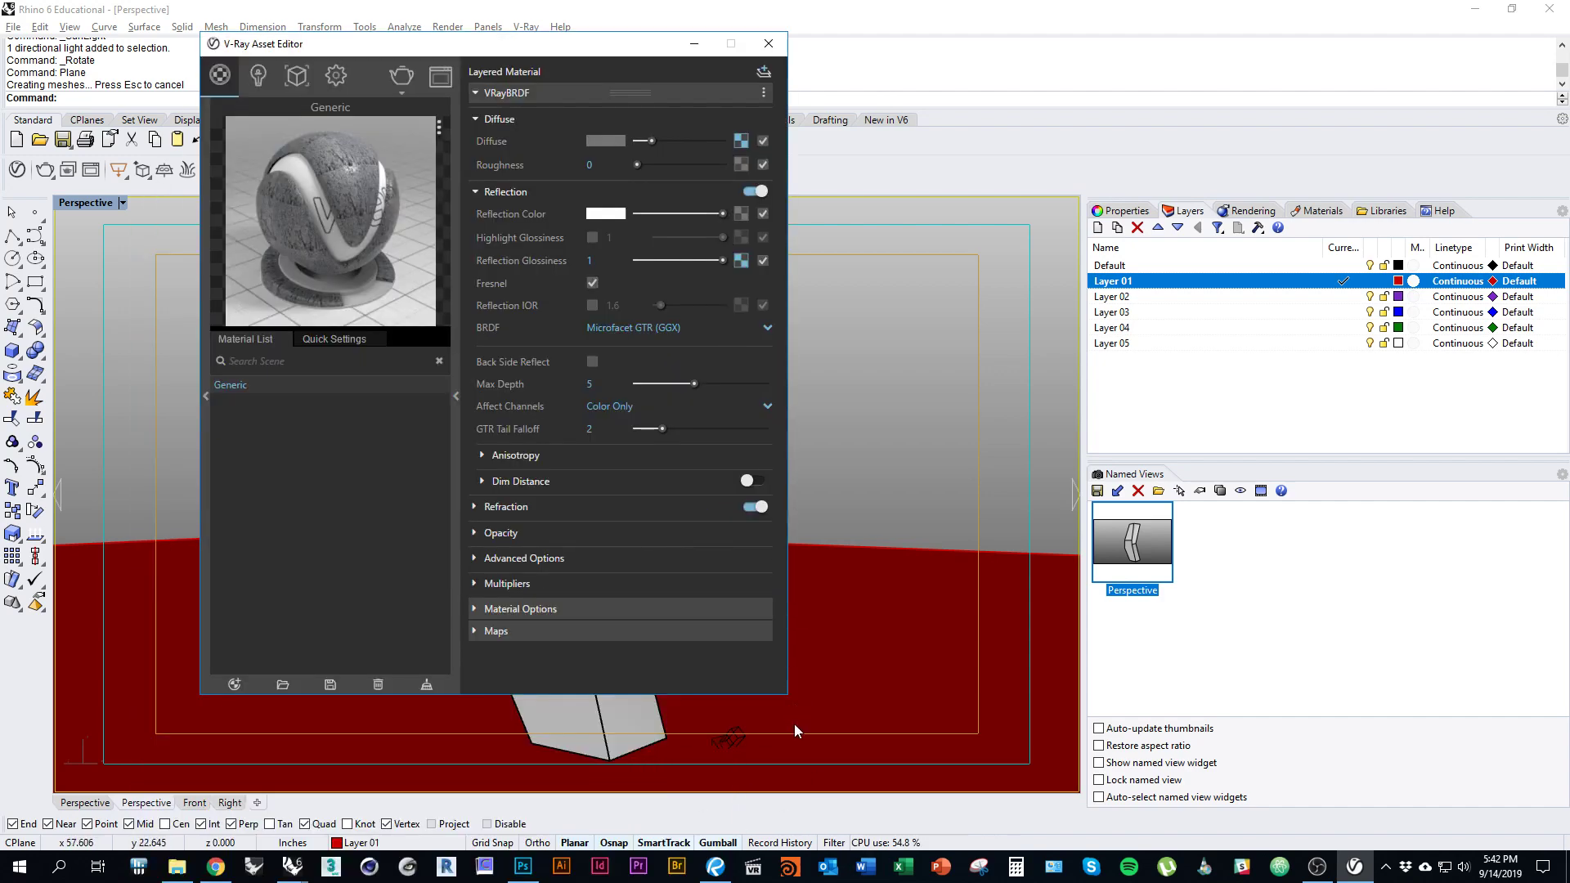
pyautogui.moveTo(785, 693); pyautogui.dragTo(791, 814)
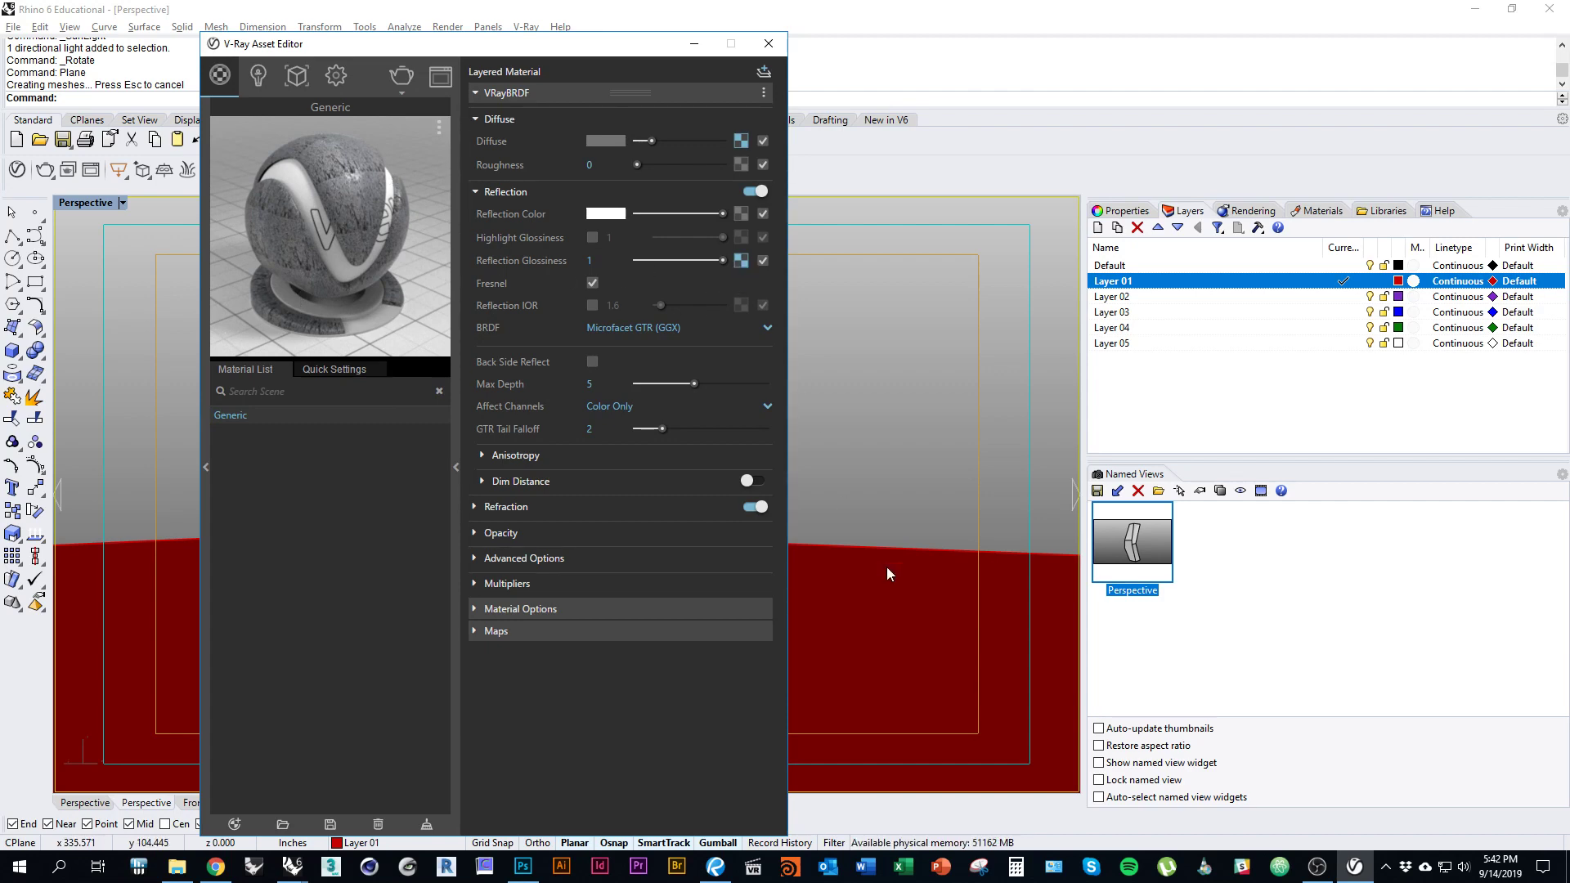
# Compare the material preview with the high-contrast image in Photoshop and return to Rhino.
pyautogui.hotkey('alt', 'Tab')
pyautogui.click(807, 366)
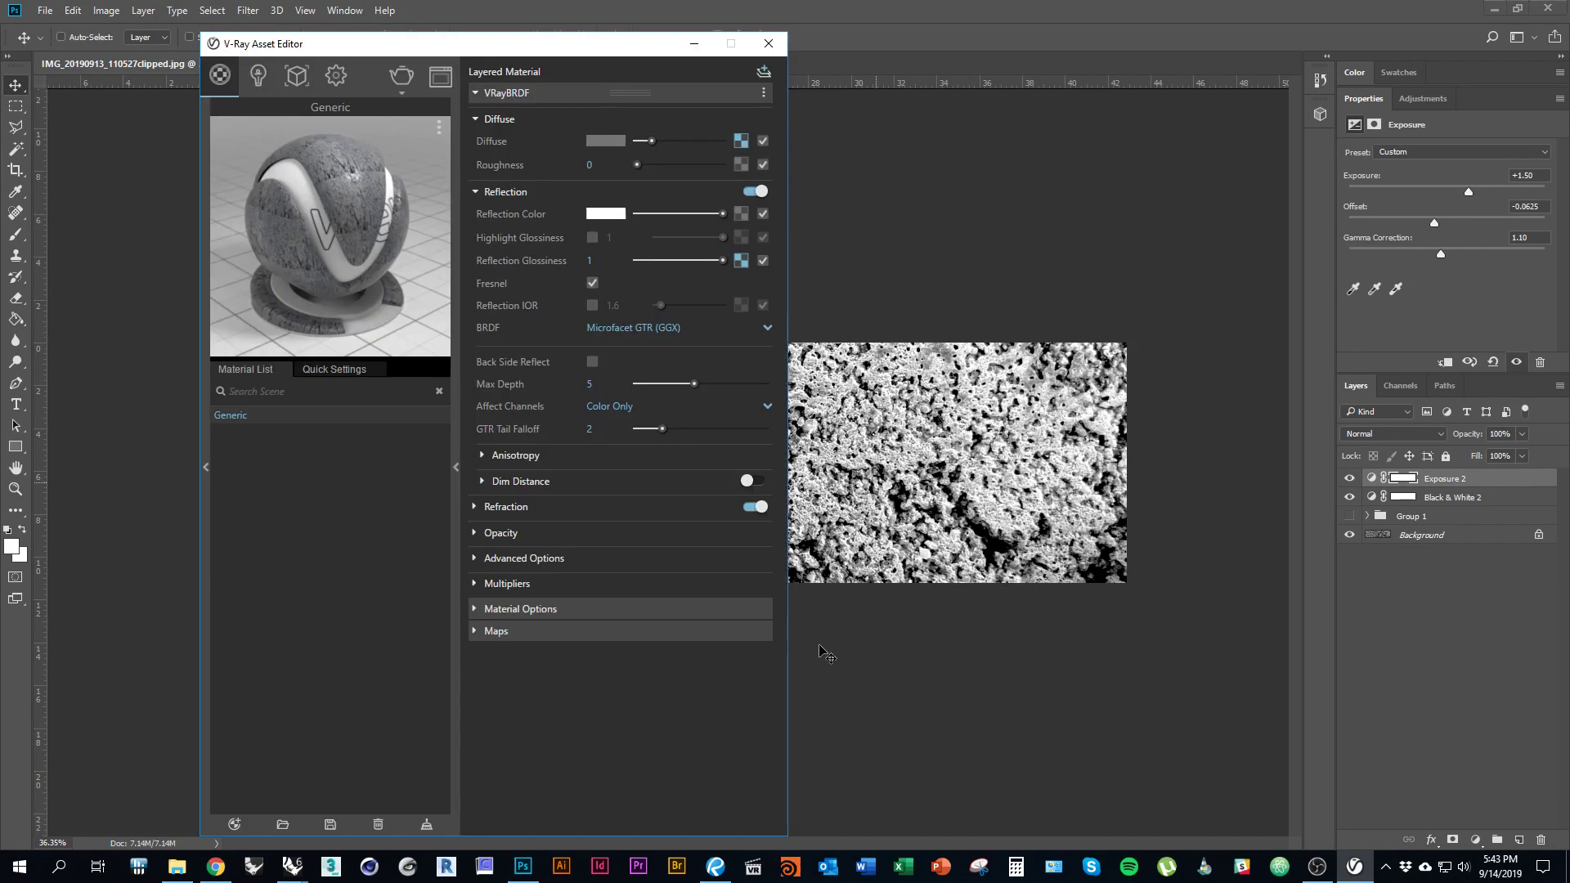
pyautogui.hotkey('alt', 'Tab')
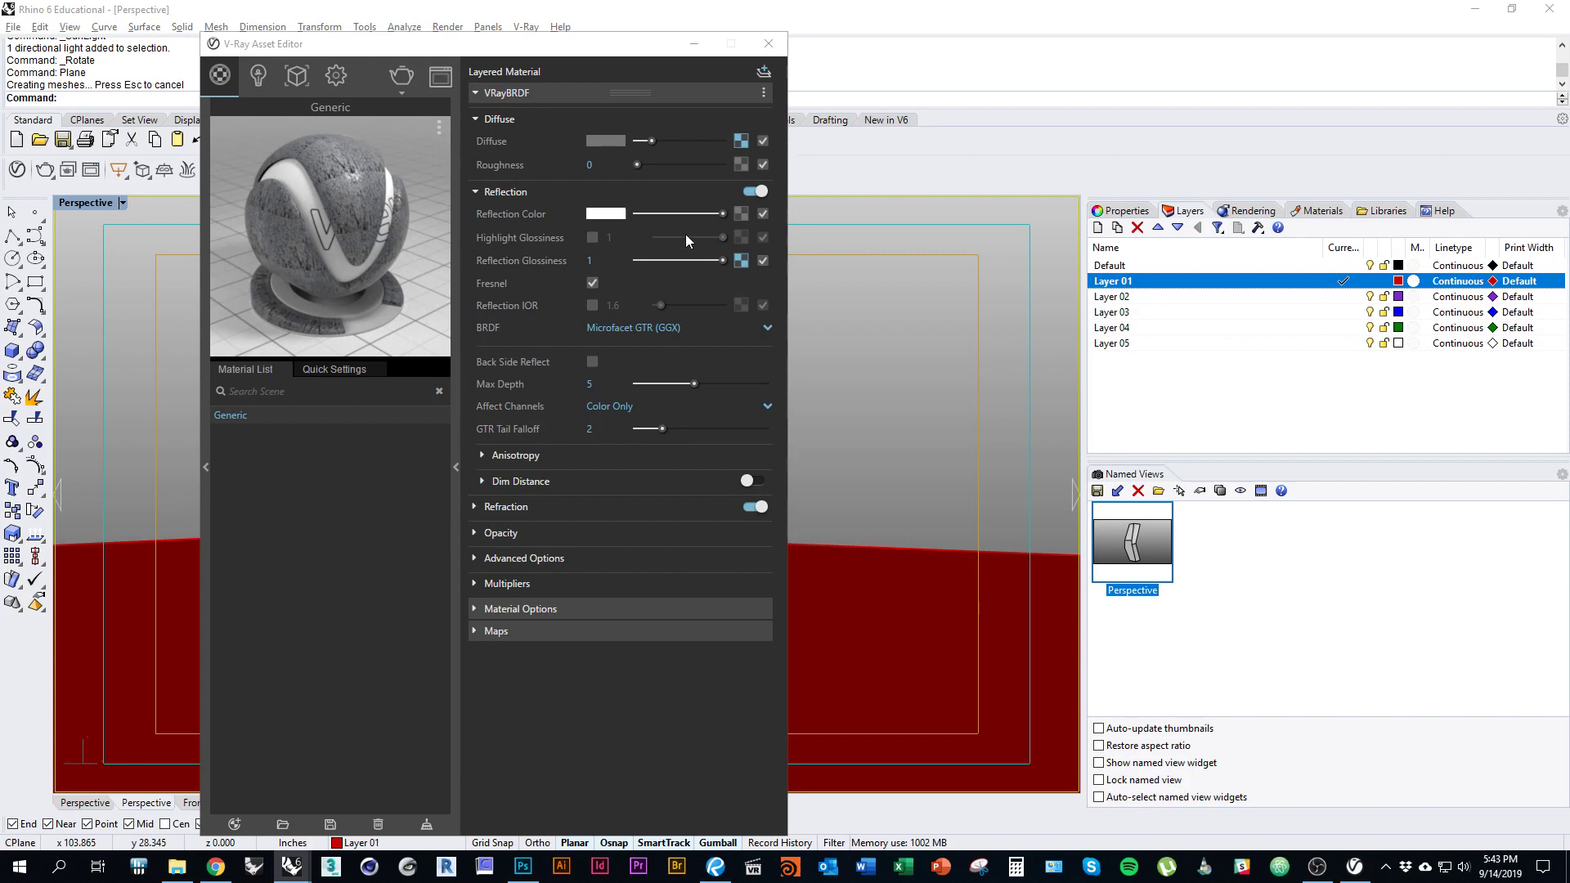
# Collapse the Reflection settings, expand the material's Maps section and enable Bump/Normal Mapping in Bump Map mode.
pyautogui.click(502, 191)
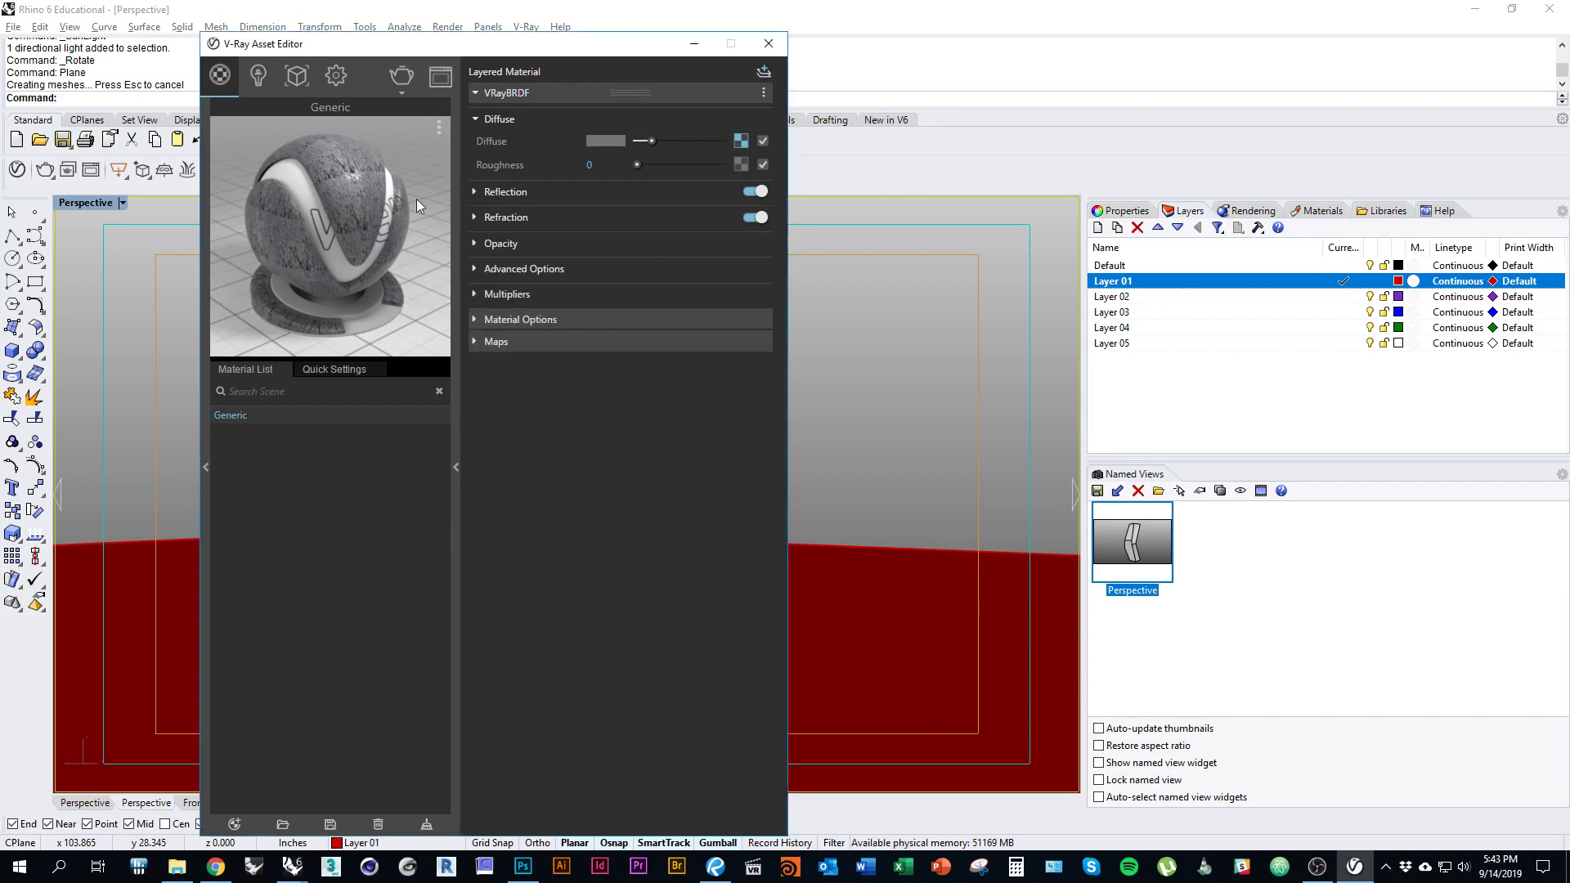
pyautogui.click(475, 343)
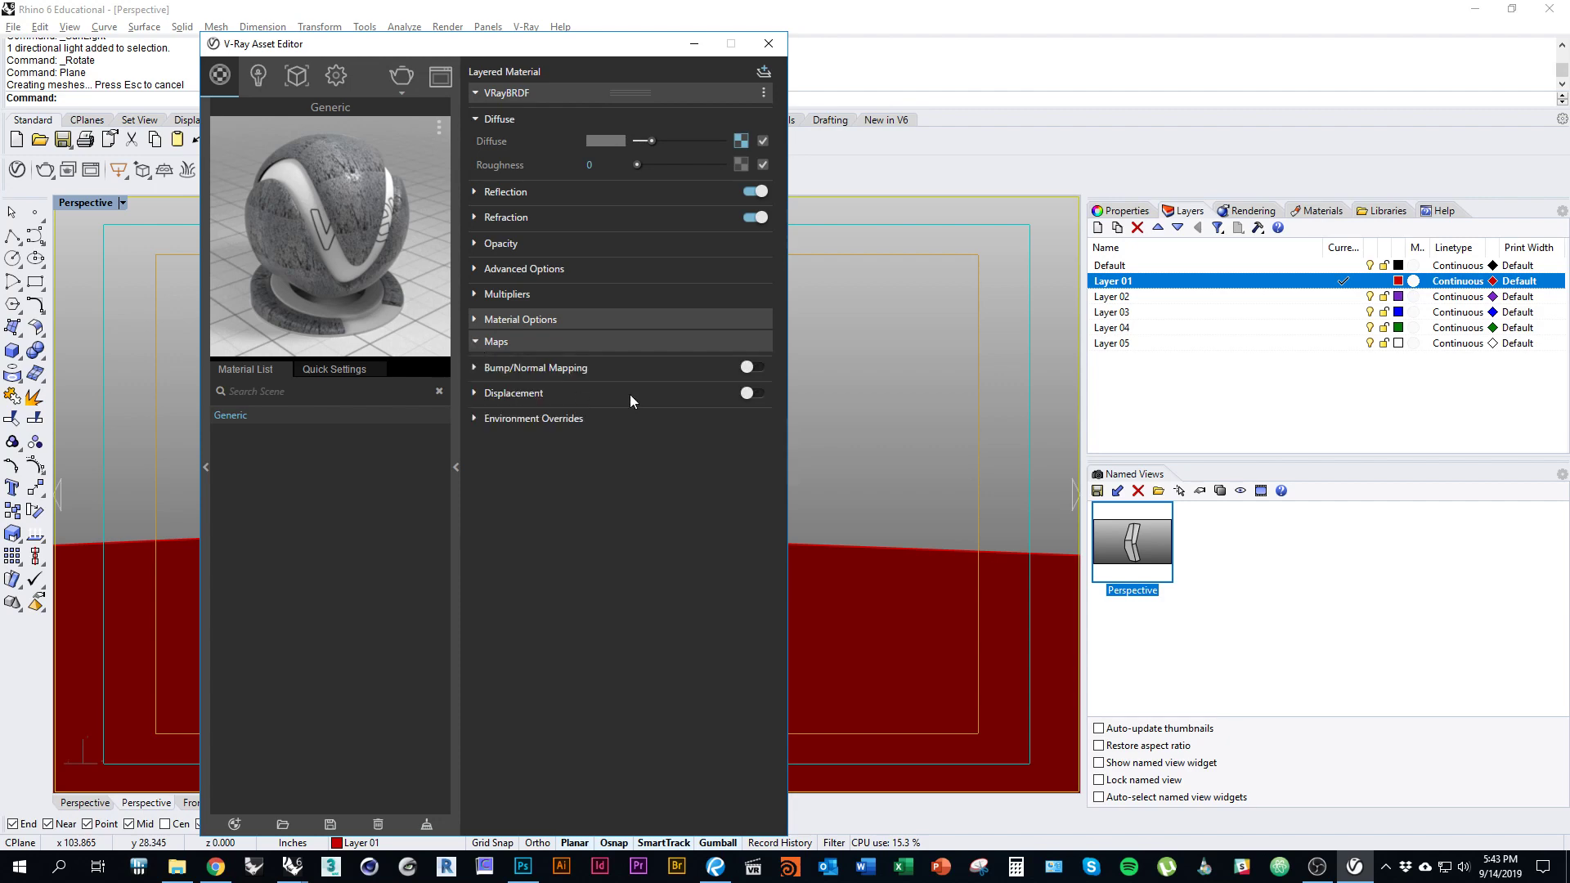
pyautogui.click(474, 369)
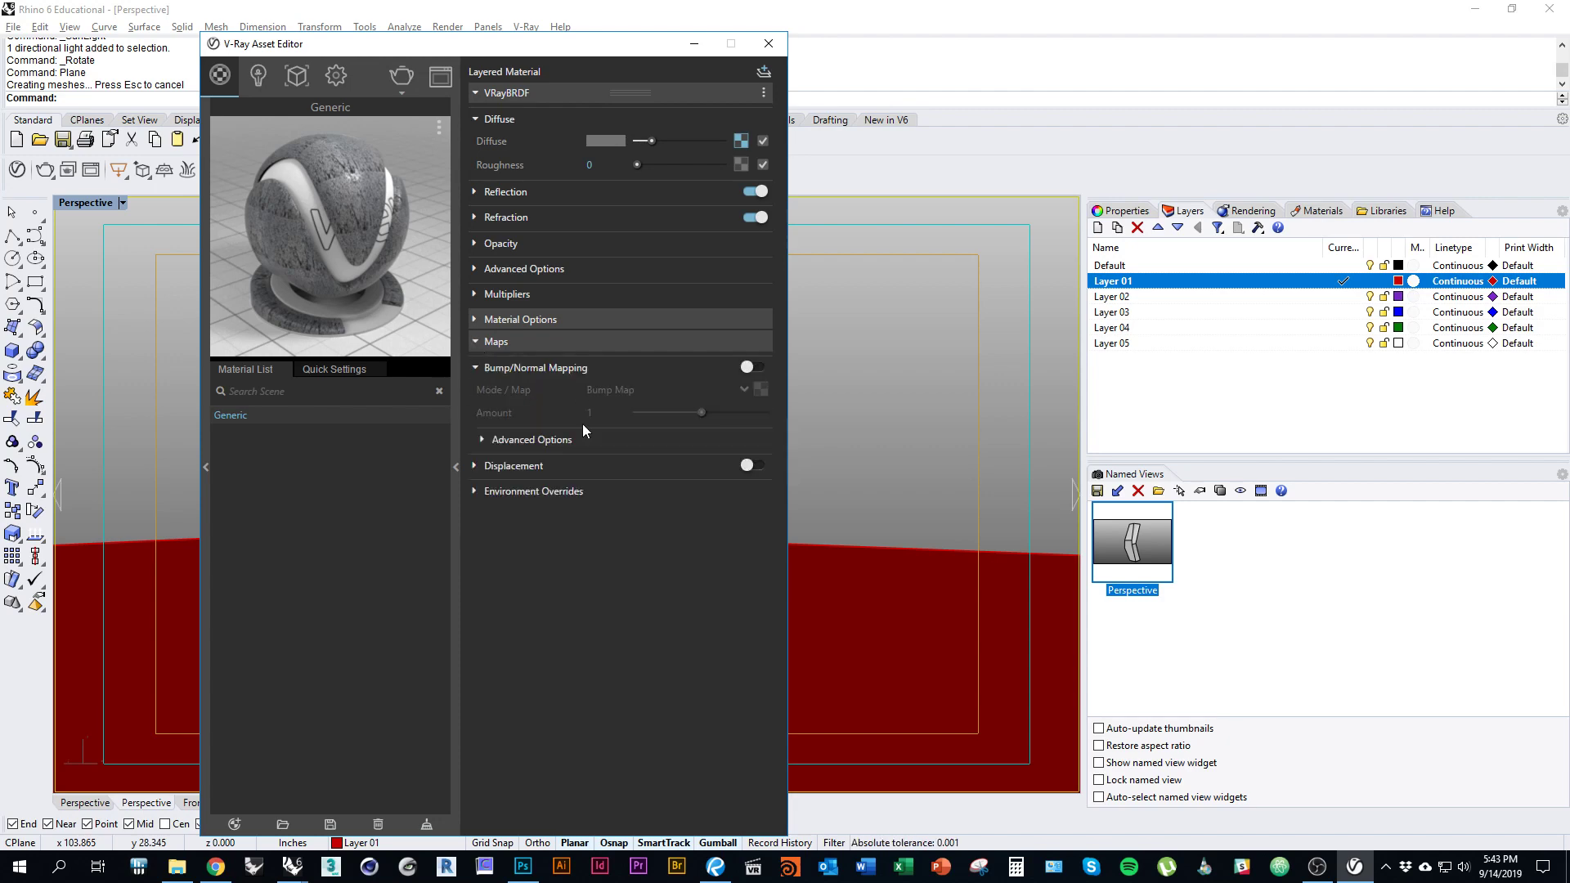
pyautogui.click(756, 369)
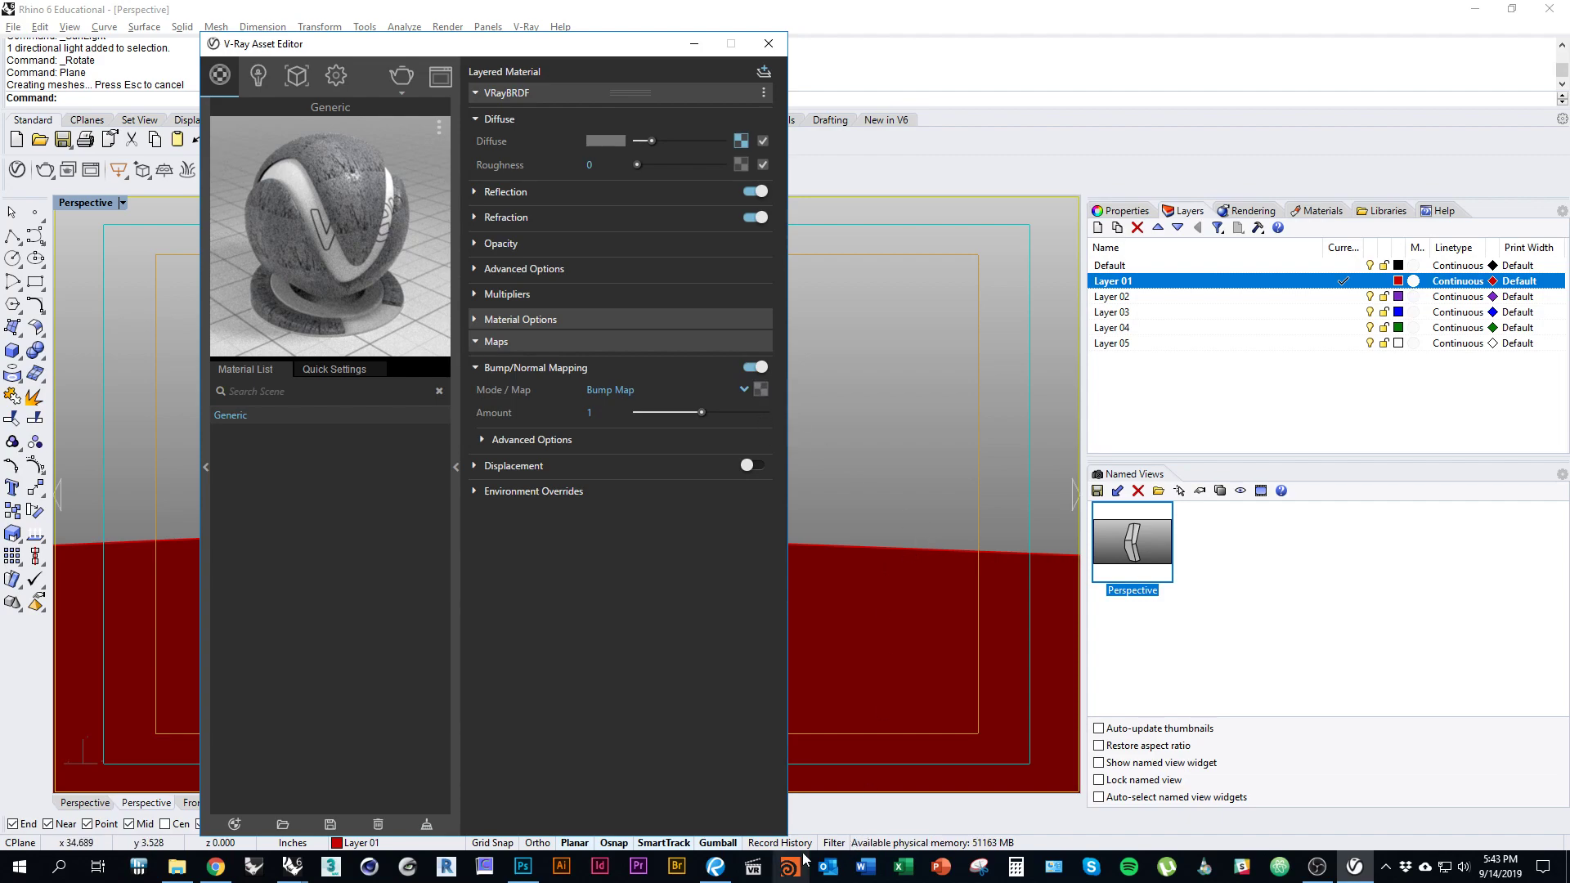
# In Photoshop, hide the Exposure 2 layer and add a Levels adjustment with input levels 15, 1.00 and 78.
pyautogui.click(523, 866)
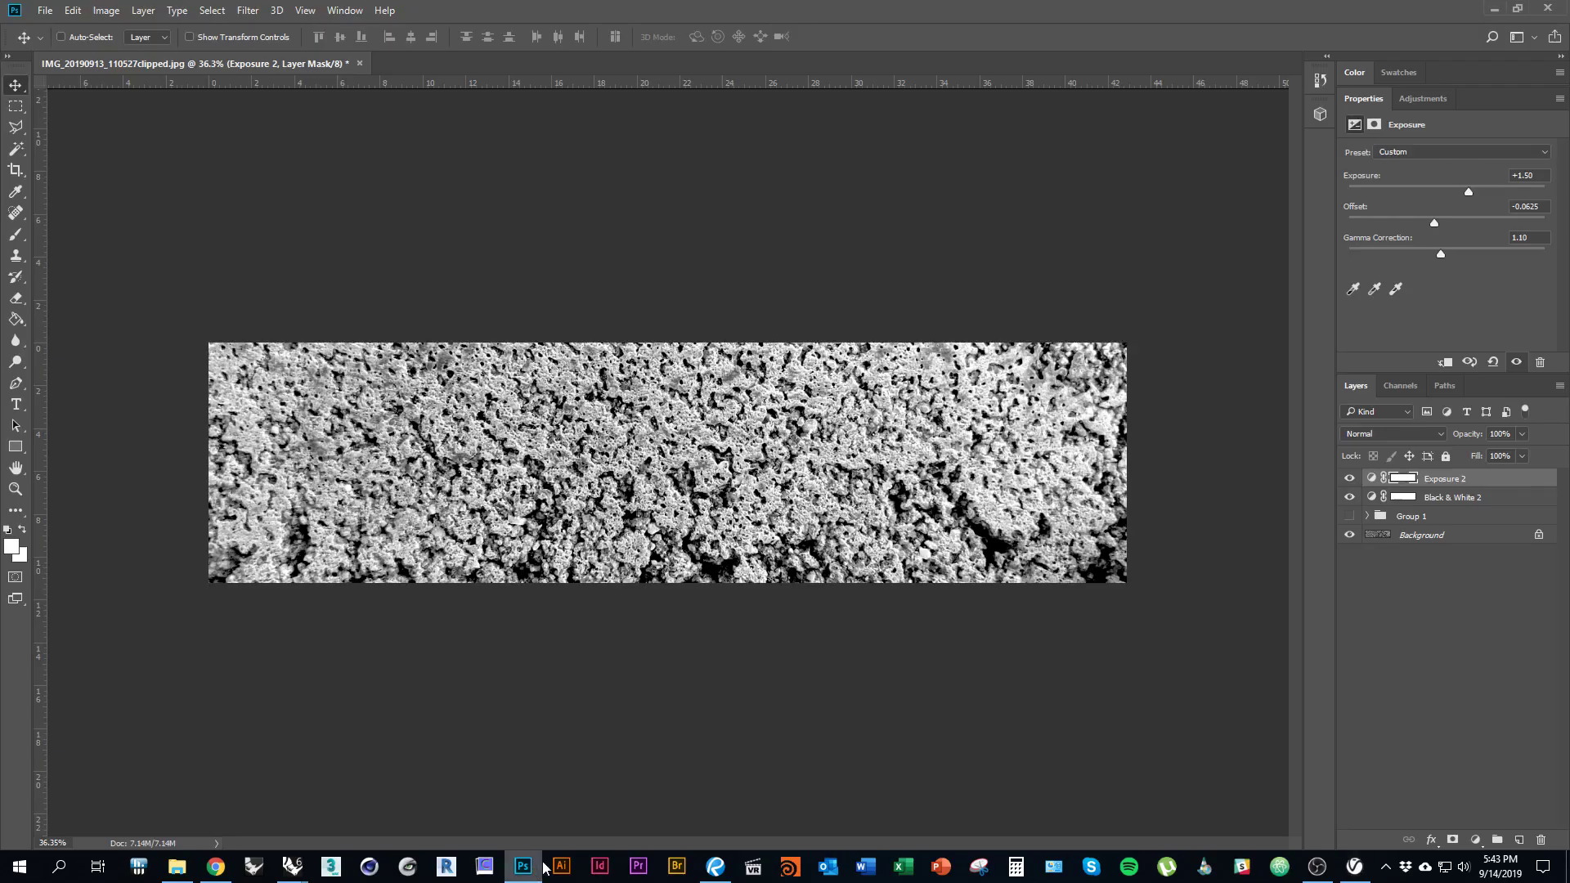
pyautogui.click(1349, 479)
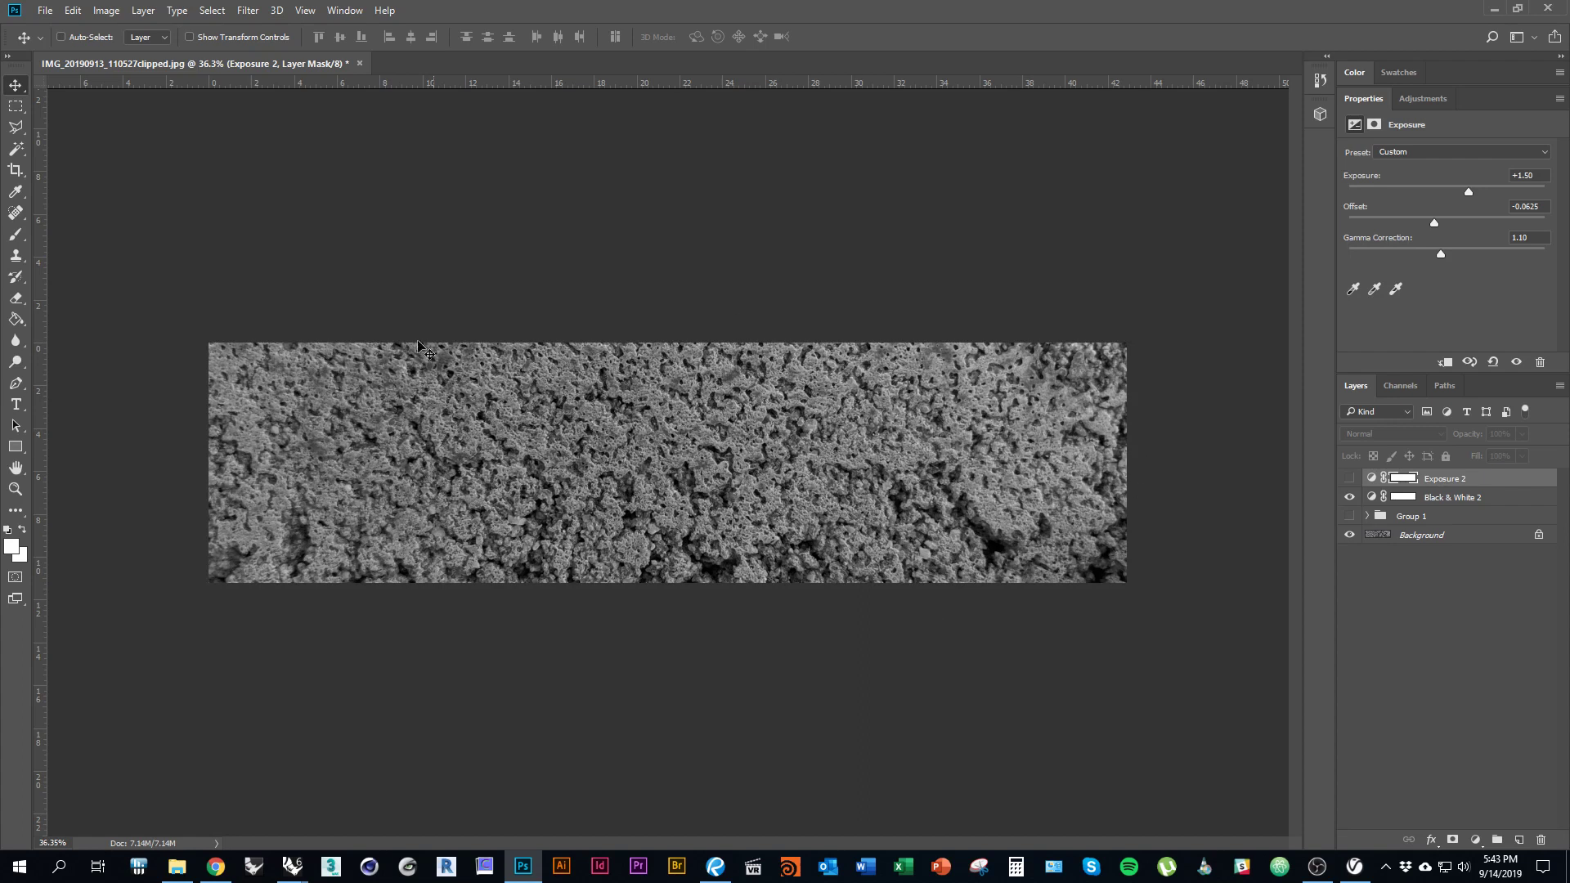
pyautogui.click(1475, 840)
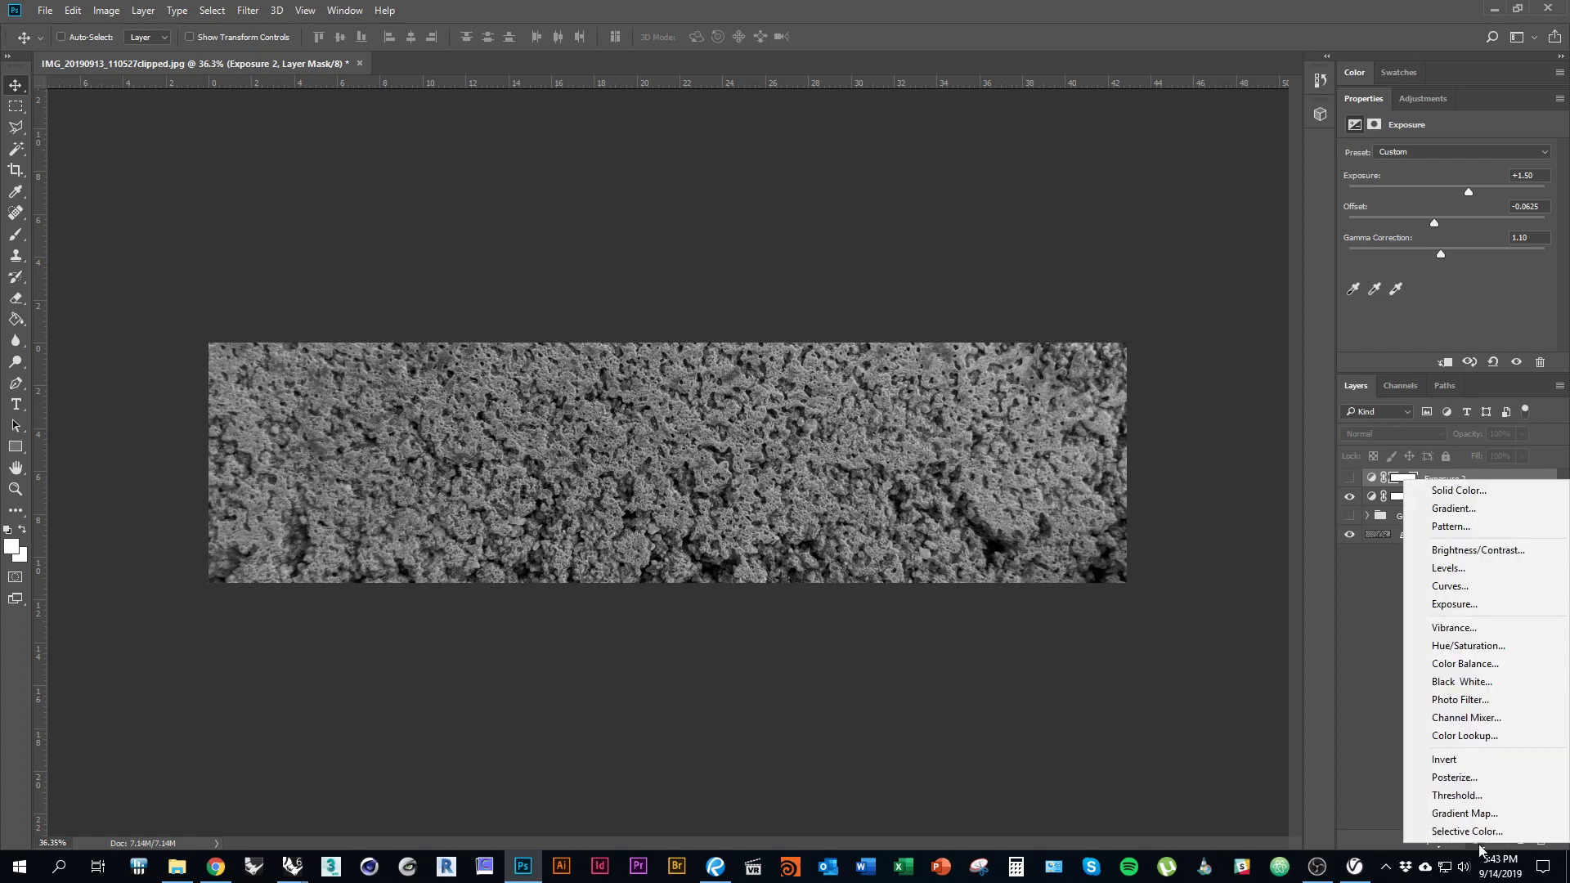
pyautogui.click(1474, 574)
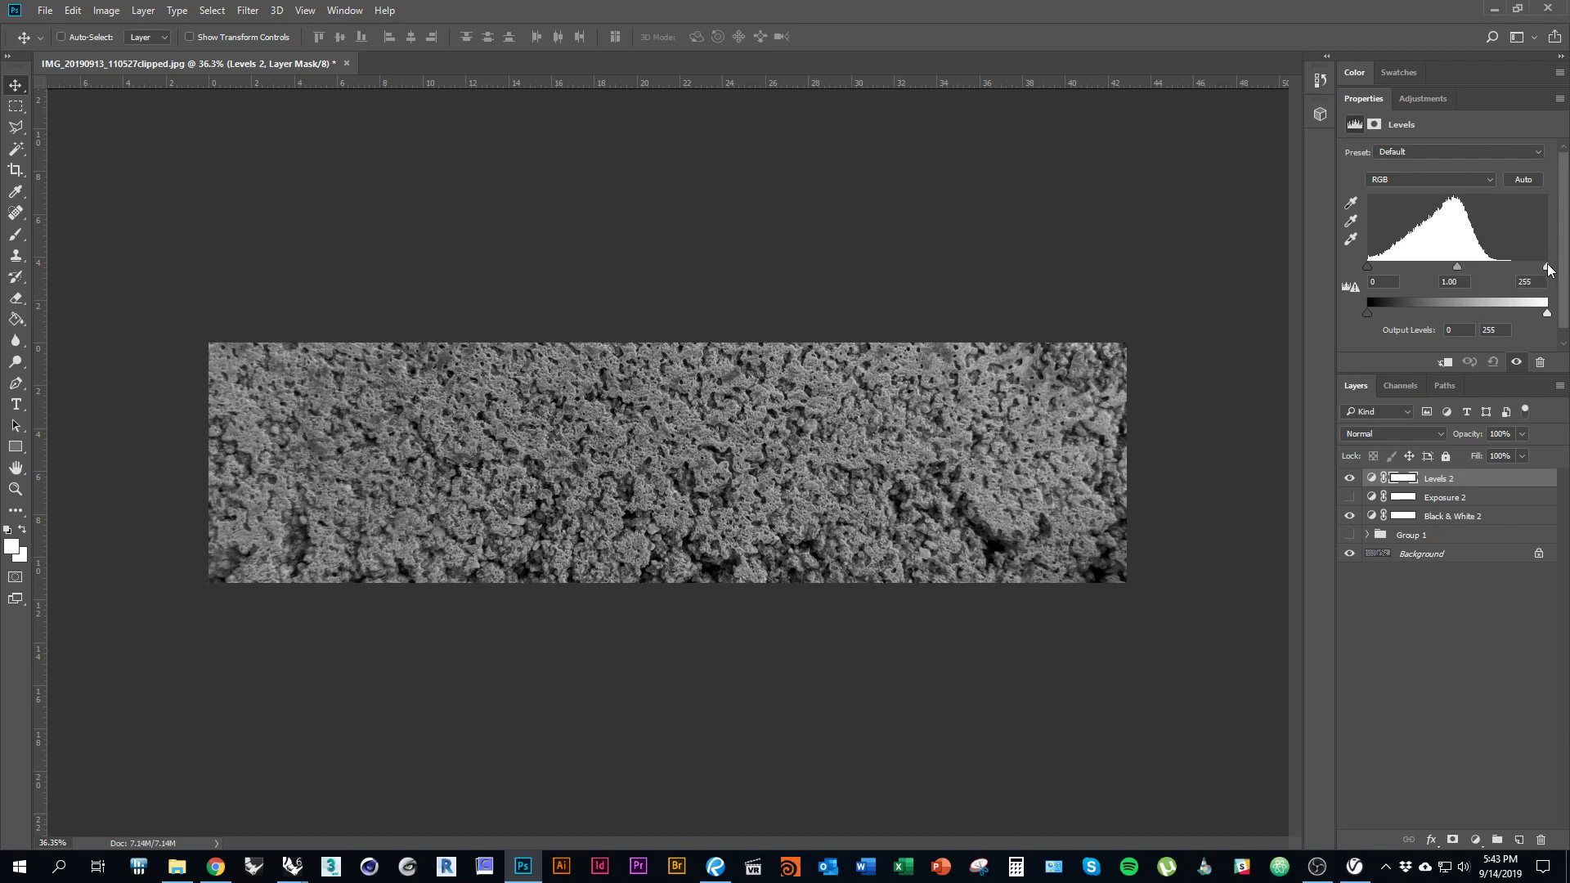
pyautogui.moveTo(1546, 266); pyautogui.dragTo(1396, 266)
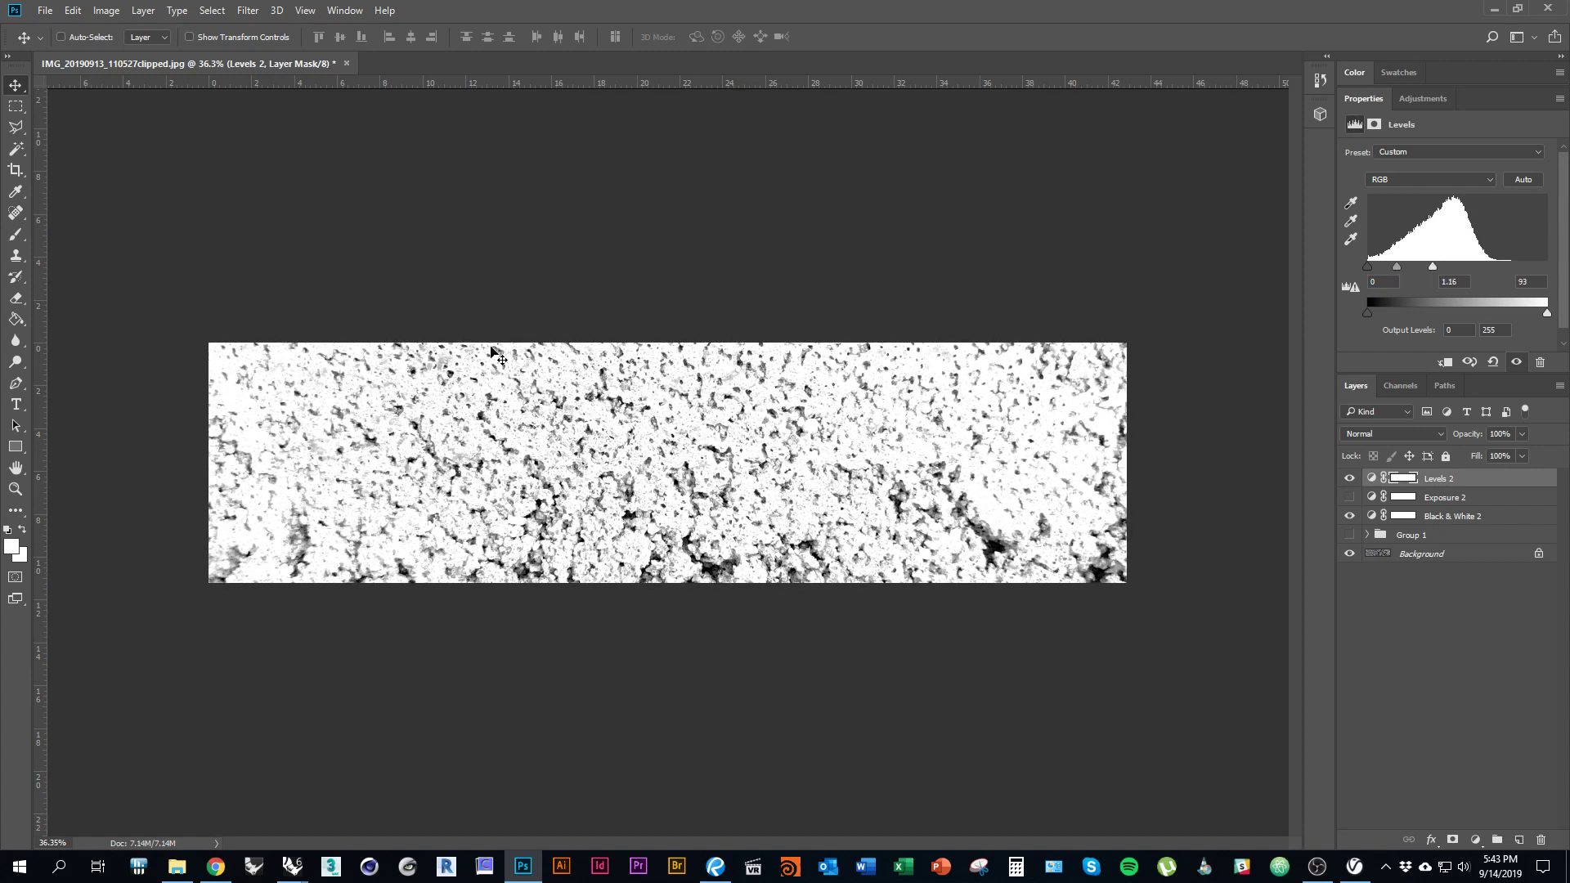
pyautogui.moveTo(1367, 267); pyautogui.dragTo(1426, 267)
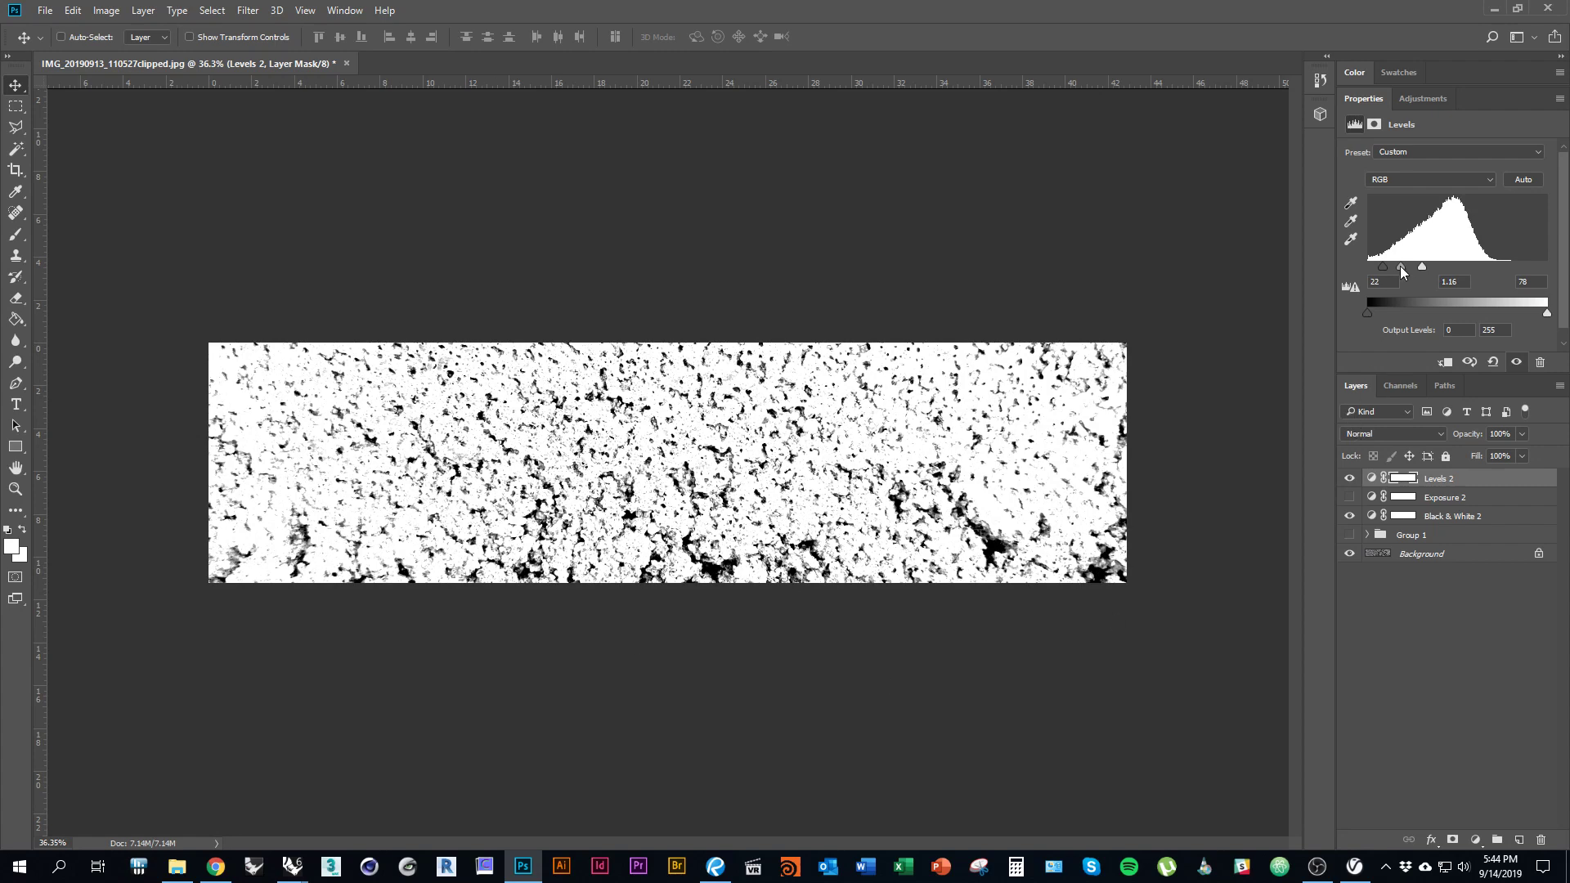
pyautogui.moveTo(1400, 266); pyautogui.dragTo(1379, 267)
# Save a JPEG copy of the image as IMG_20190913_110527clipped_Bump.jpg at maximum quality 12.
pyautogui.click(47, 12)
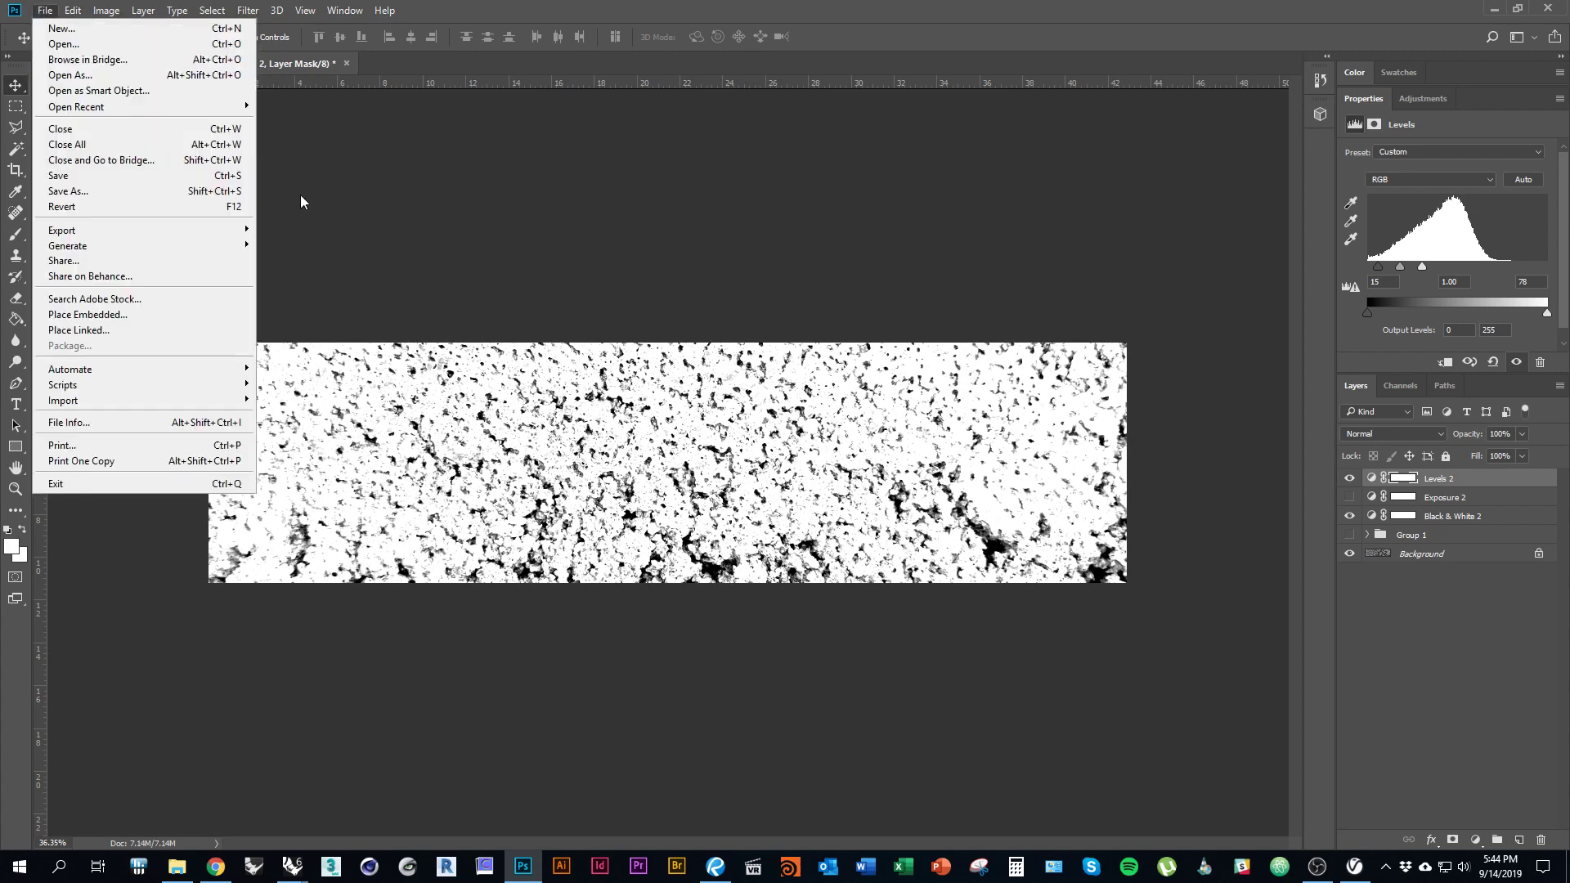
pyautogui.click(134, 191)
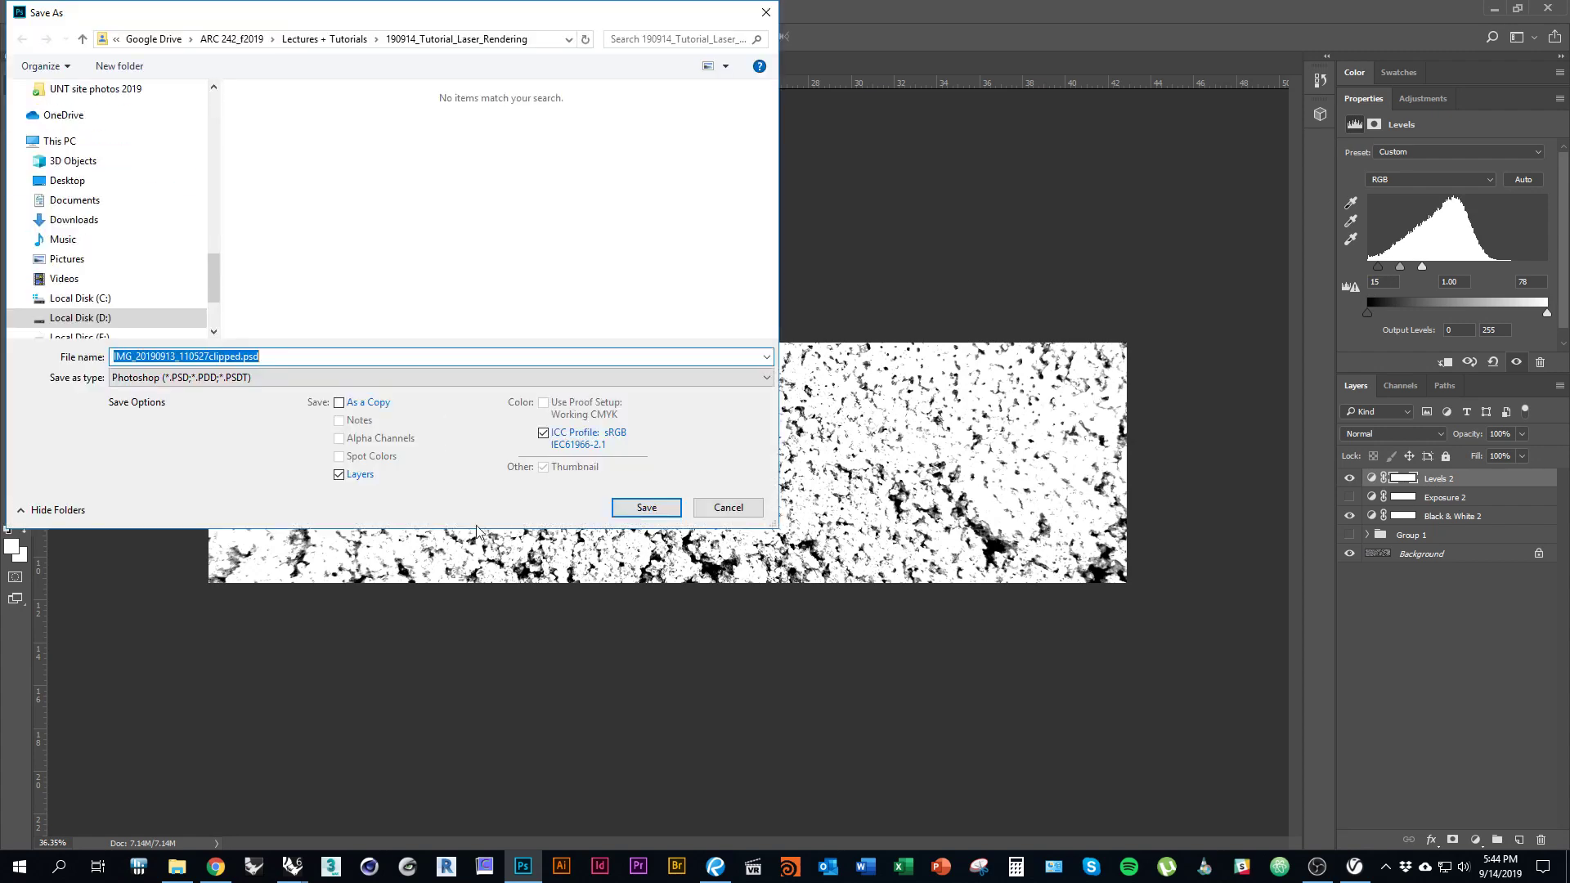
pyautogui.click(204, 380)
pyautogui.click(193, 504)
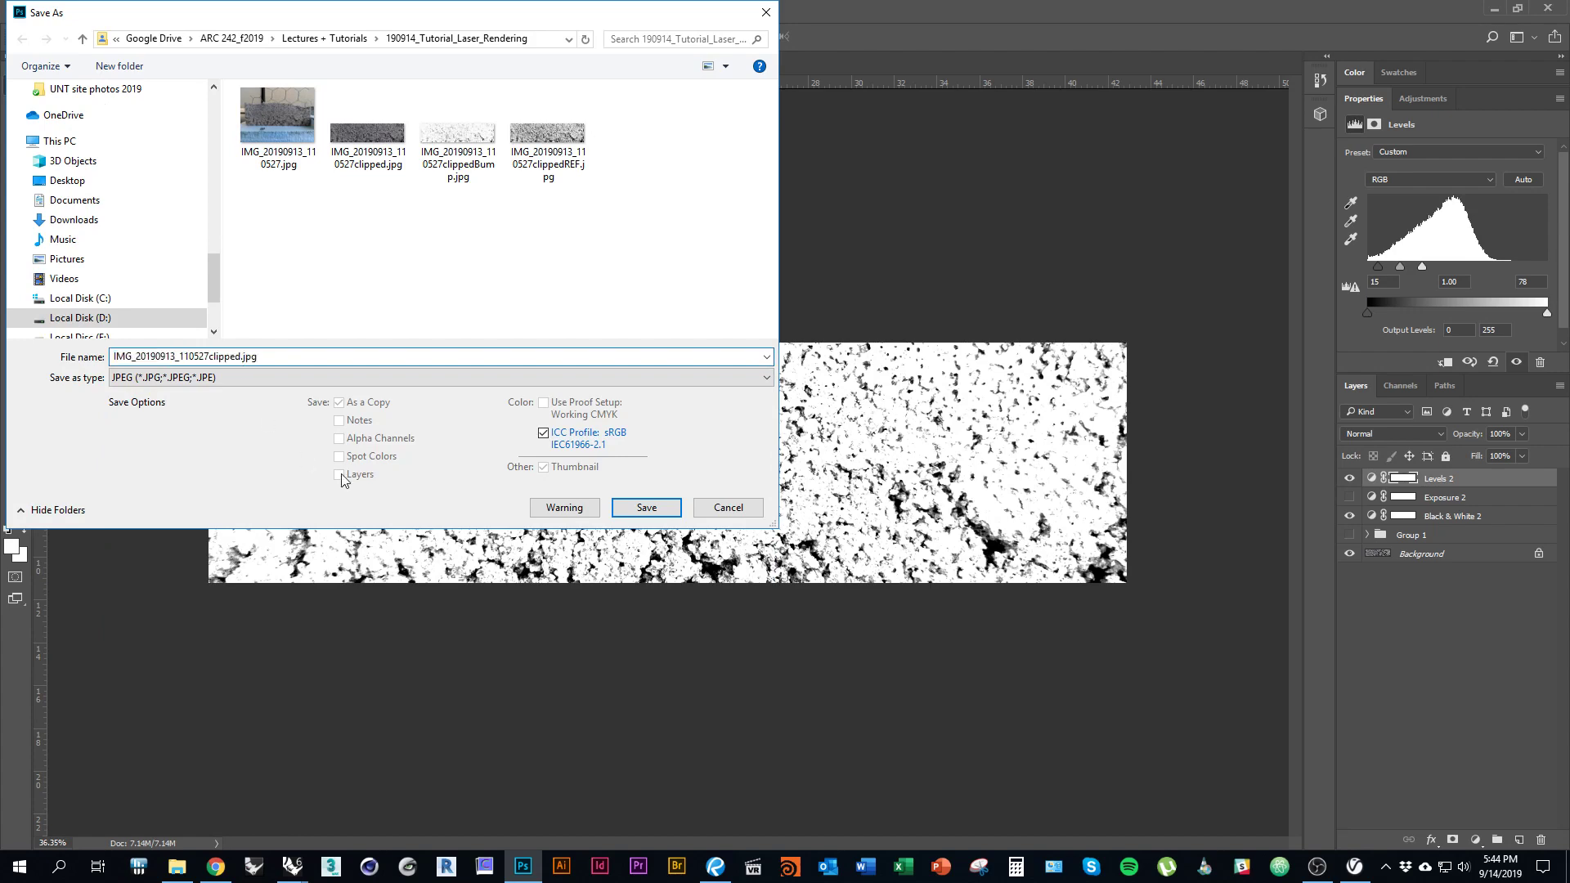
pyautogui.write('Bump')
pyautogui.click(646, 507)
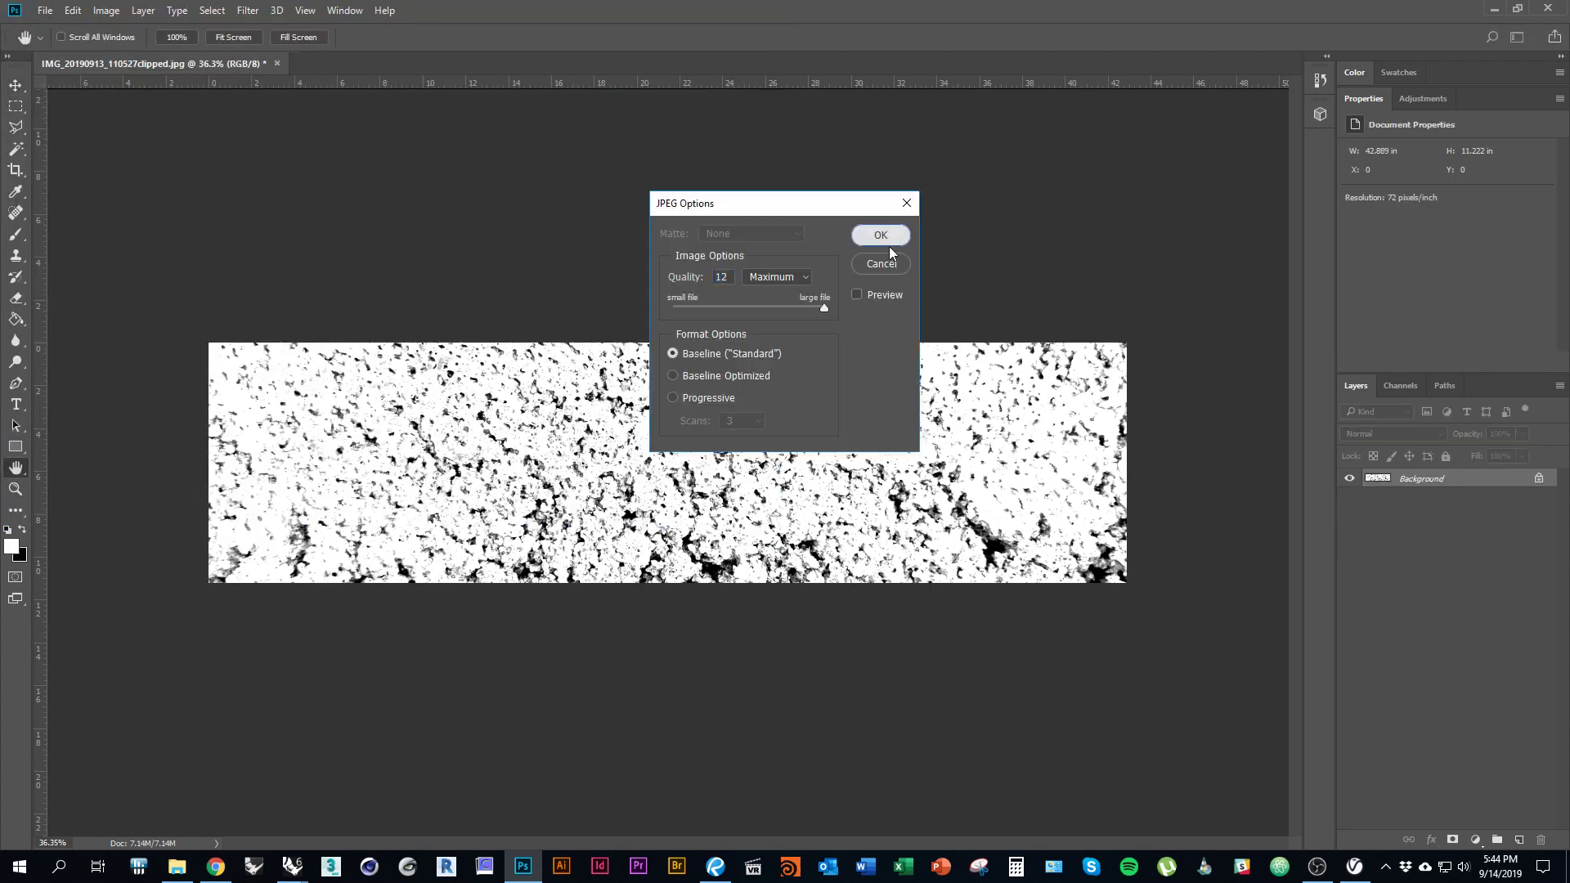
pyautogui.click(887, 239)
# Switch to Rhino and load IMG_20190913_110527clipped_Bump.jpg as the bitmap texture of the material's bump map.
pyautogui.hotkey('alt', 'Tab')
pyautogui.click(828, 415)
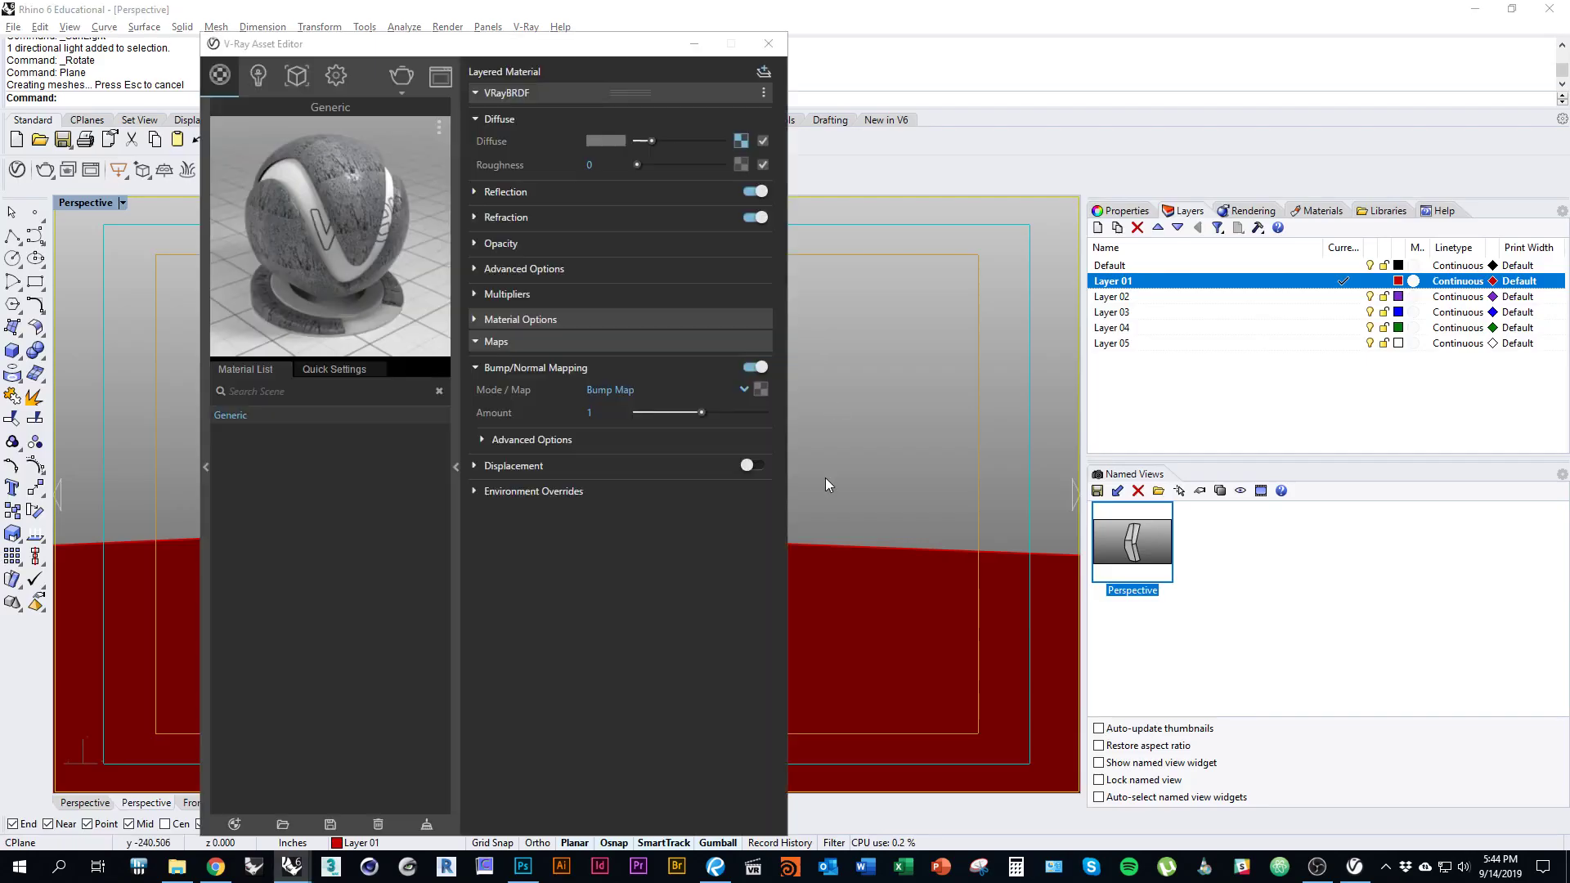
pyautogui.click(760, 389)
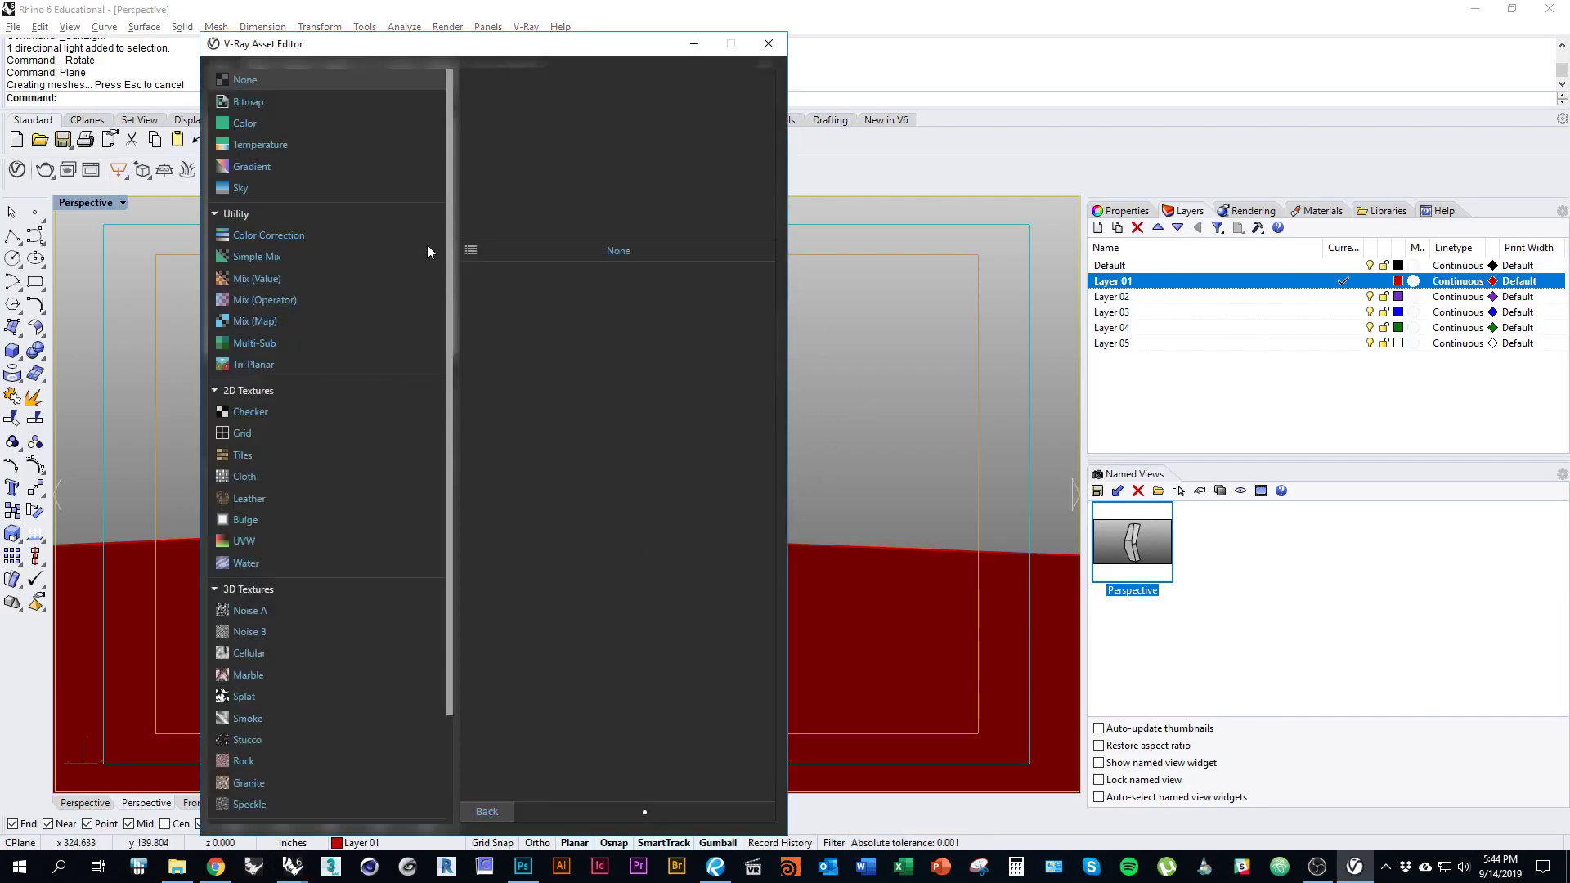
pyautogui.click(247, 101)
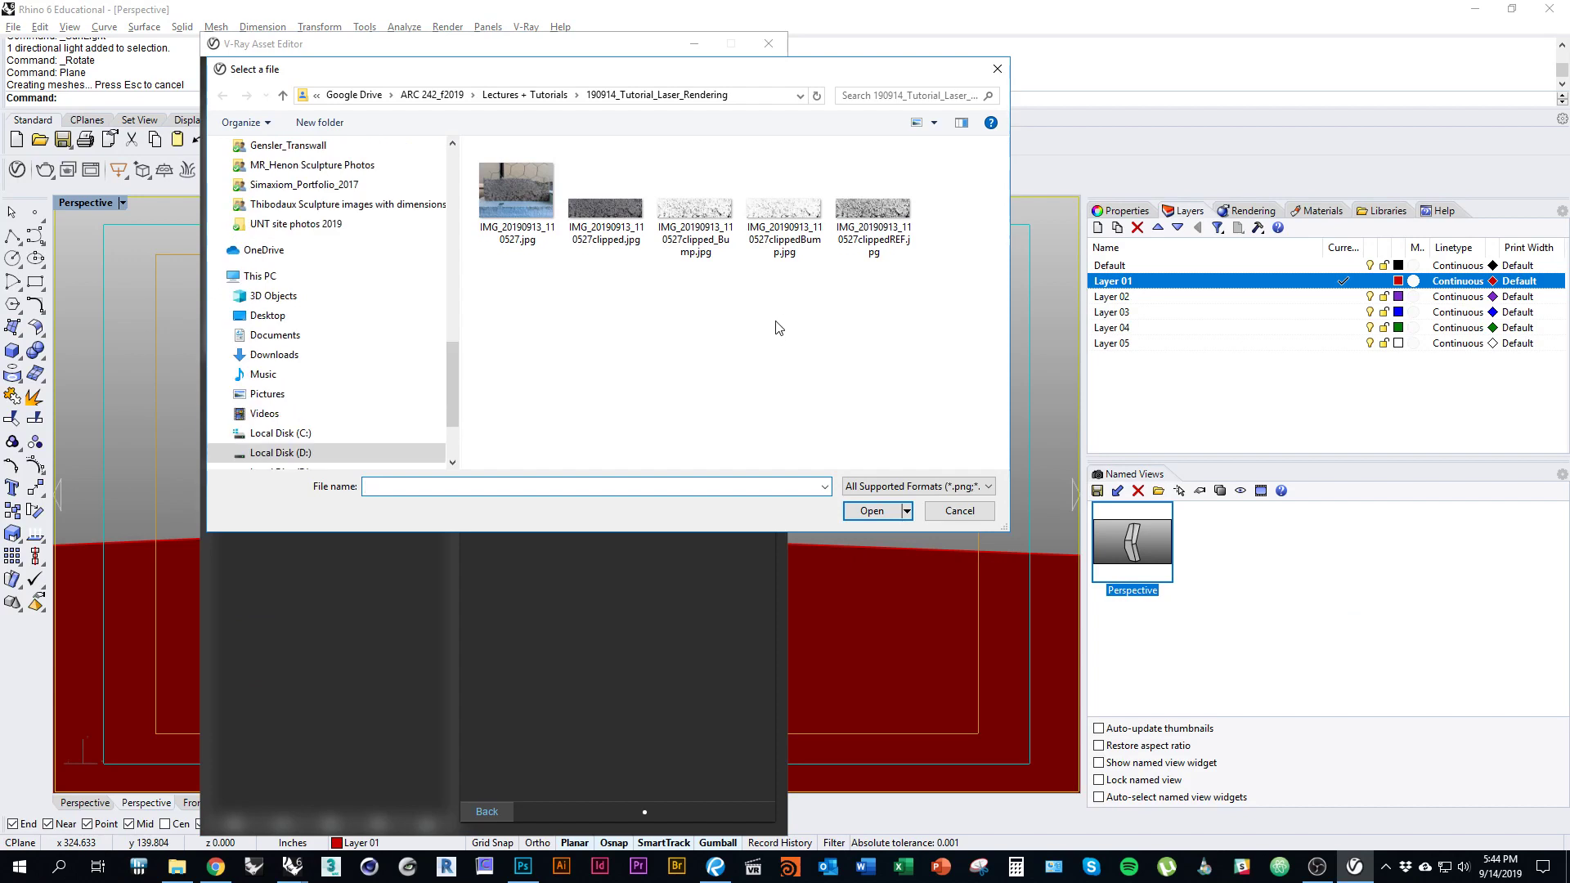
pyautogui.scroll(-1, 727, 286)
pyautogui.click(703, 233)
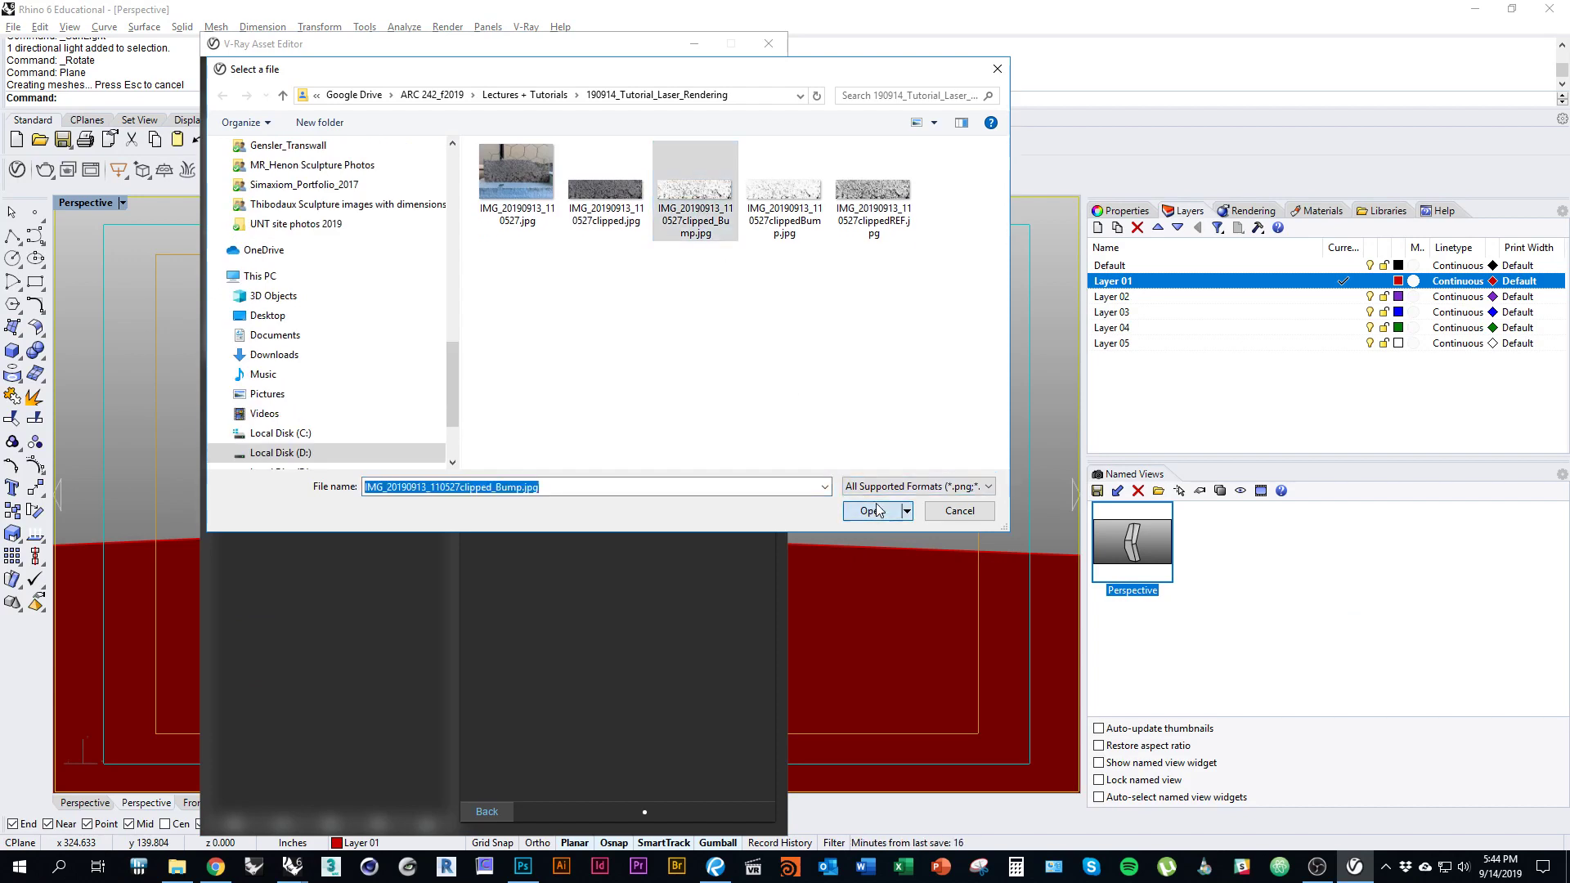
pyautogui.click(872, 510)
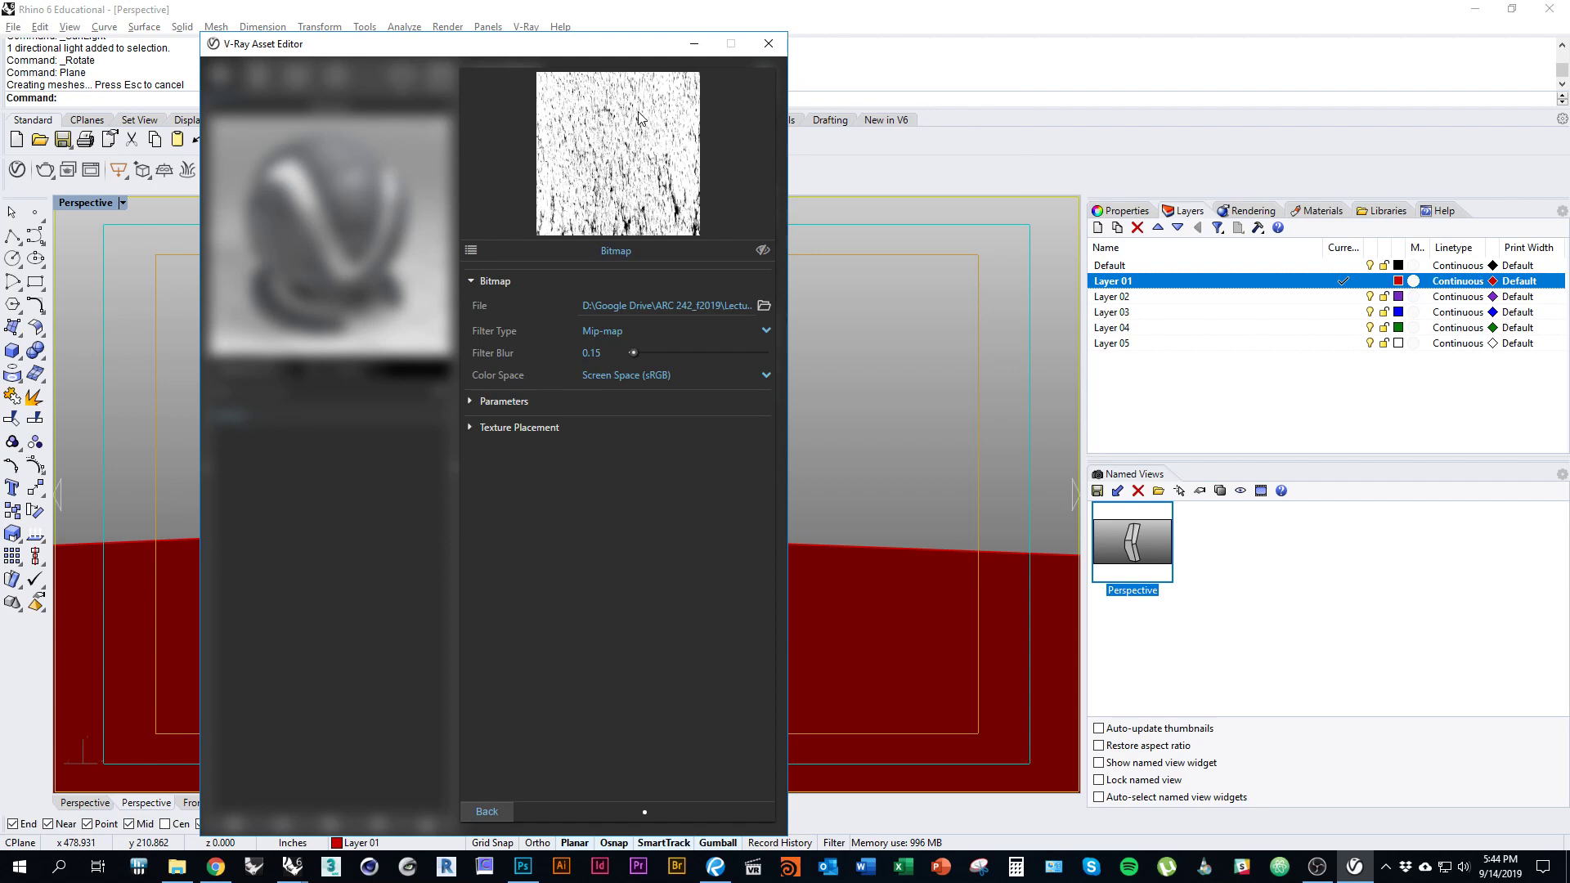
pyautogui.click(480, 811)
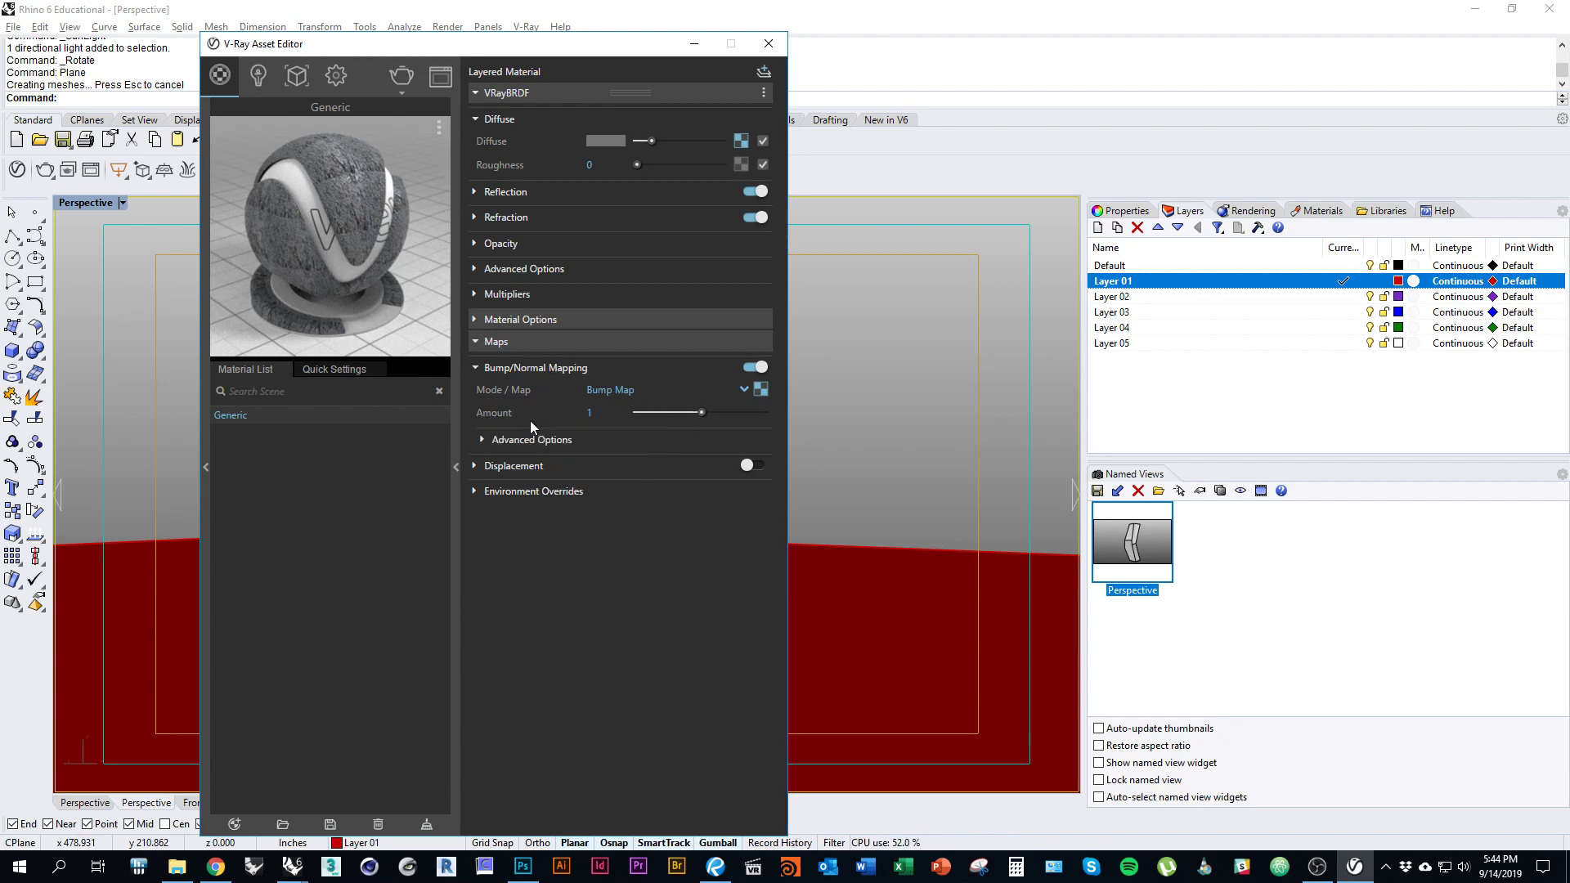
# Set the bump amount to 0.04, rename the Generic material as Concrete and minimize the V-Ray Asset Editor.
pyautogui.moveTo(700, 414); pyautogui.dragTo(640, 415)
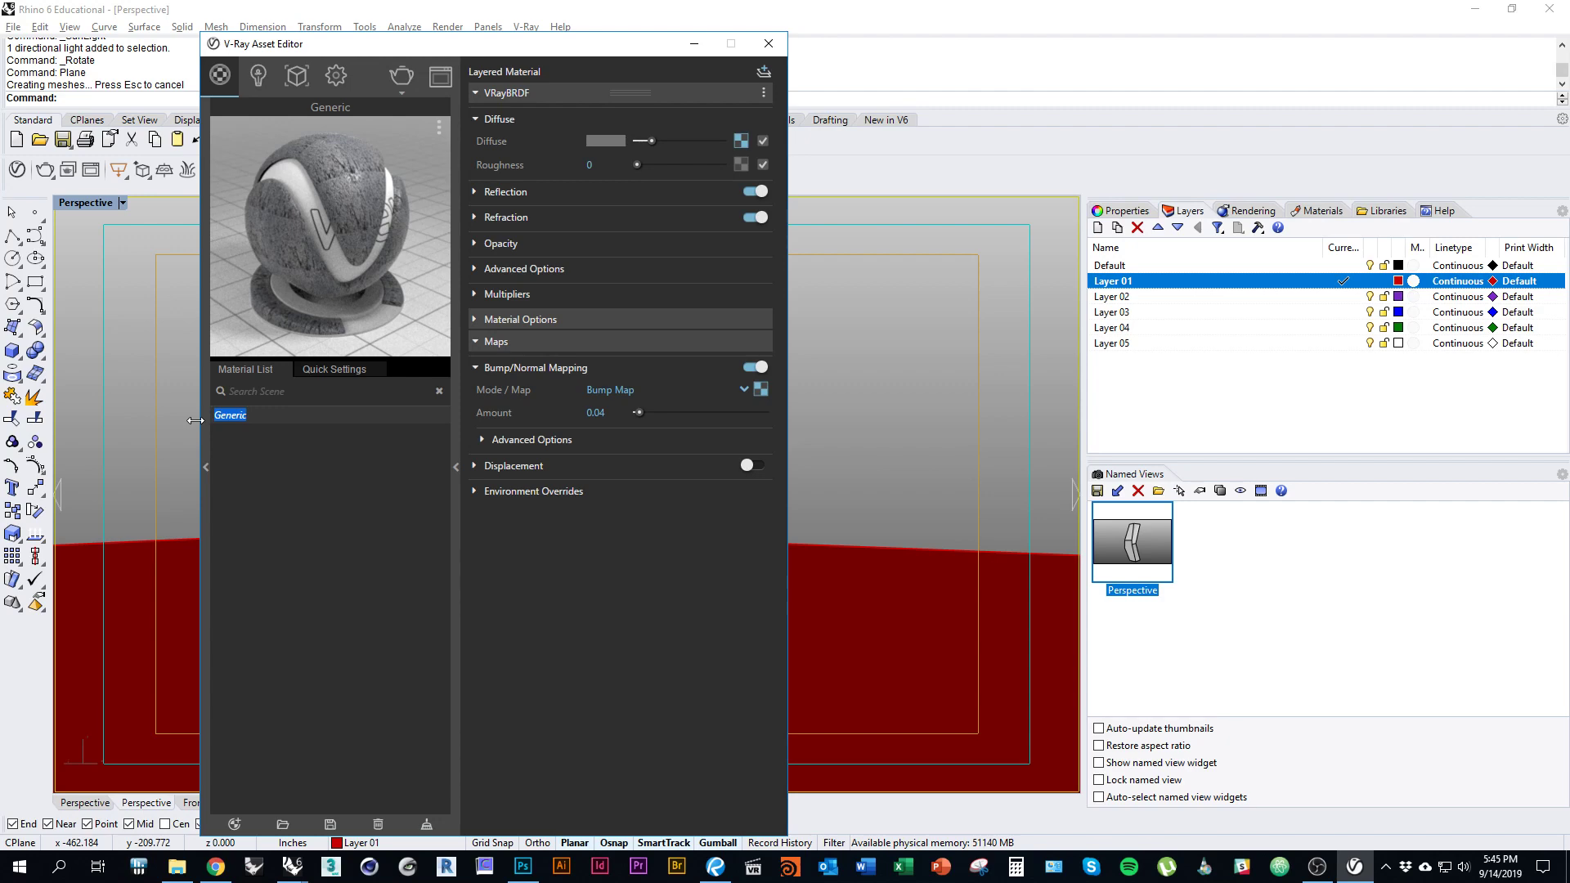
pyautogui.write('Concrete')
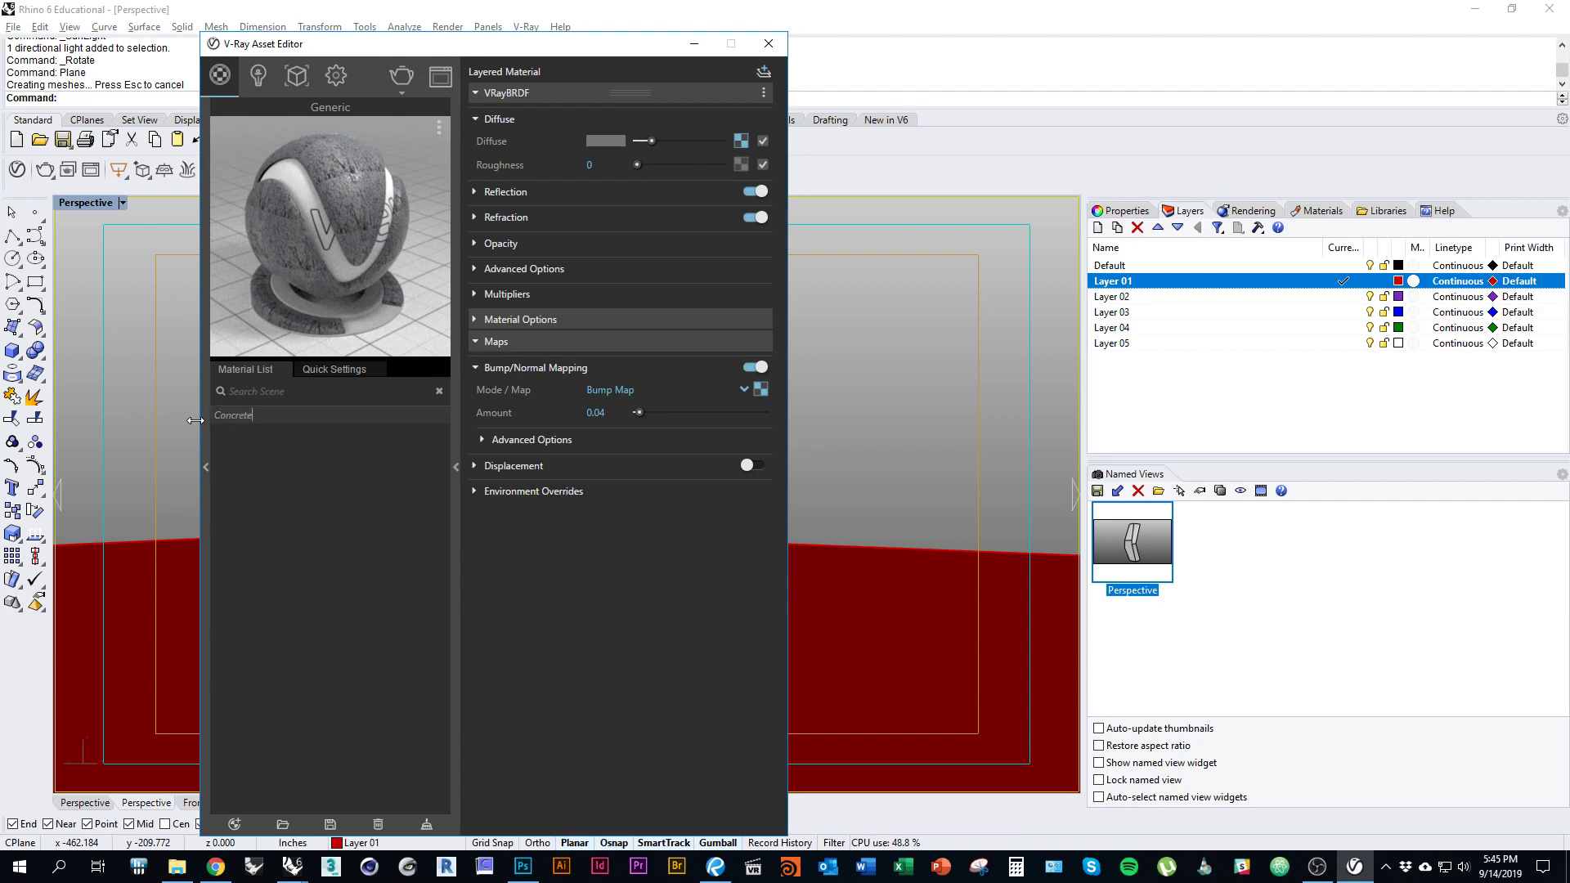
pyautogui.press('Return')
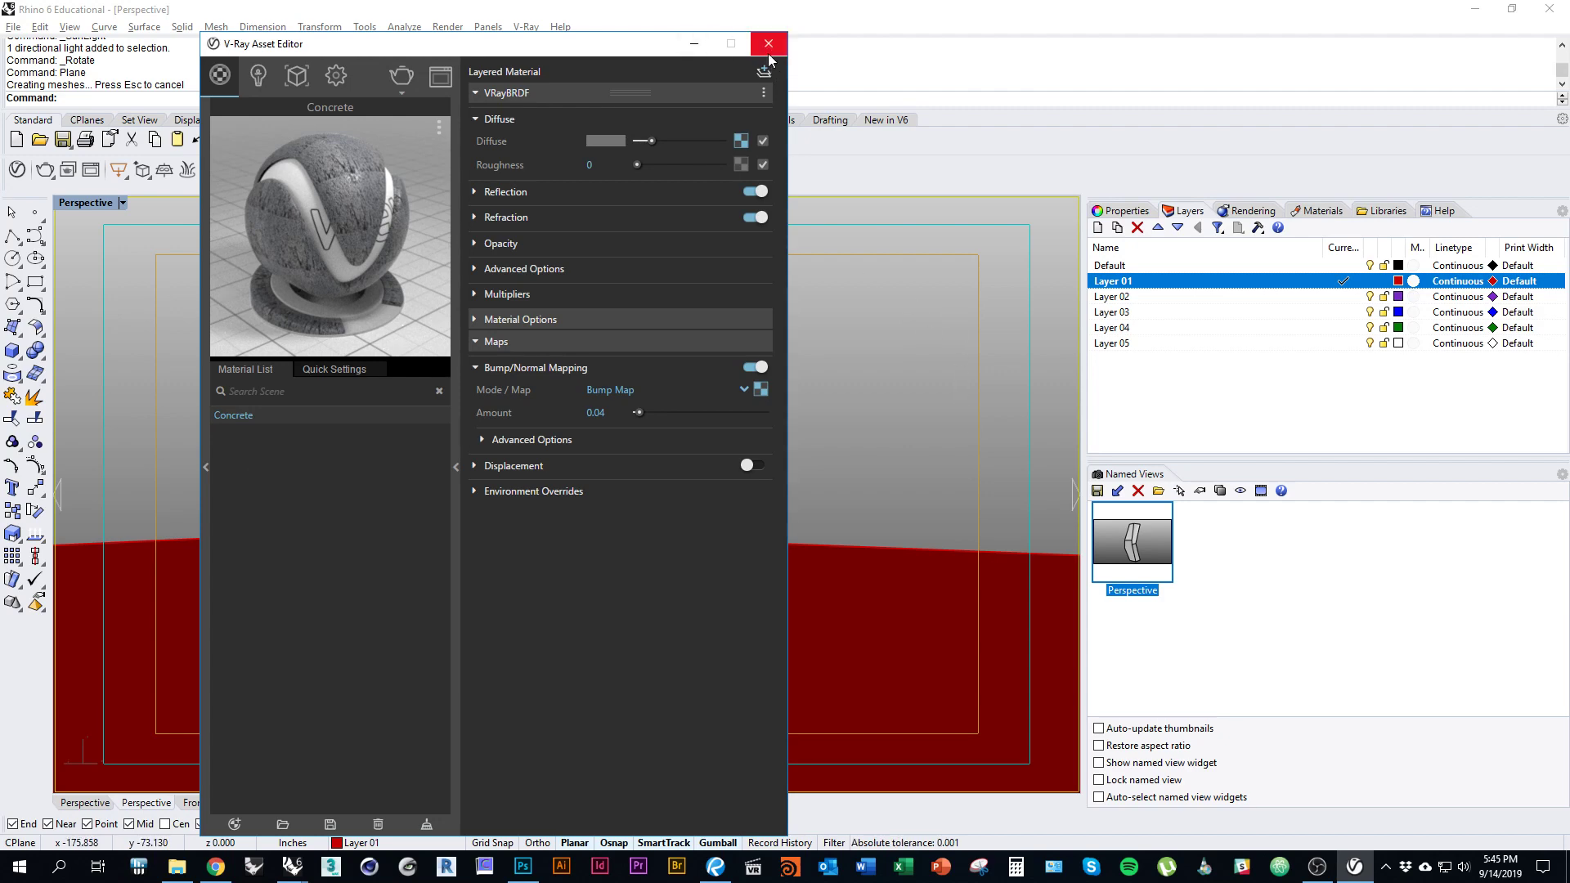
pyautogui.hotkey('alt', 'Tab')
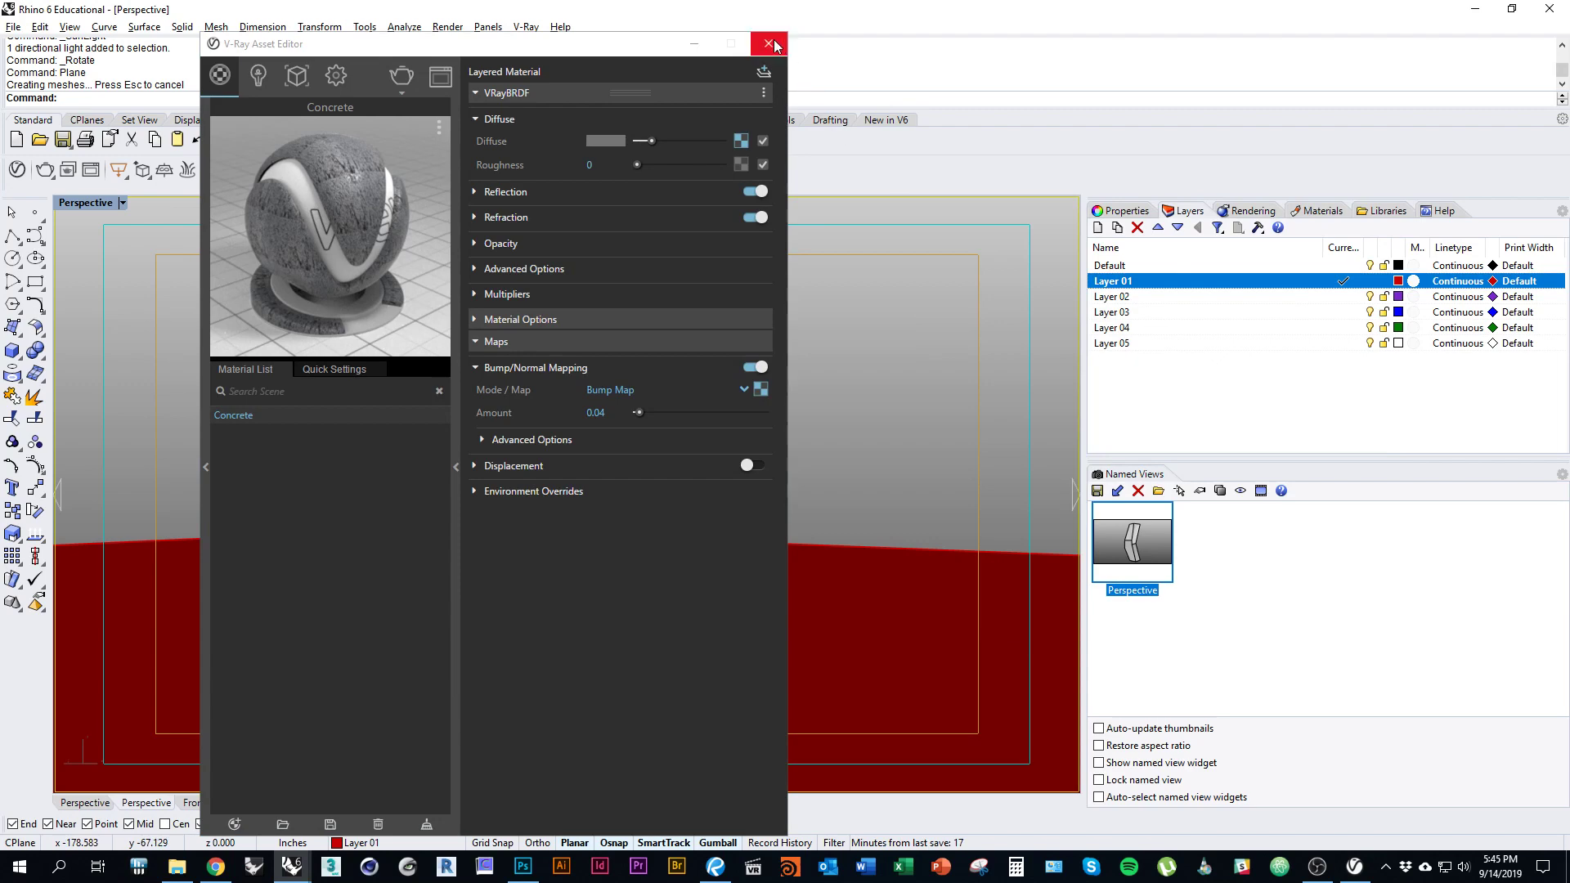
pyautogui.click(694, 44)
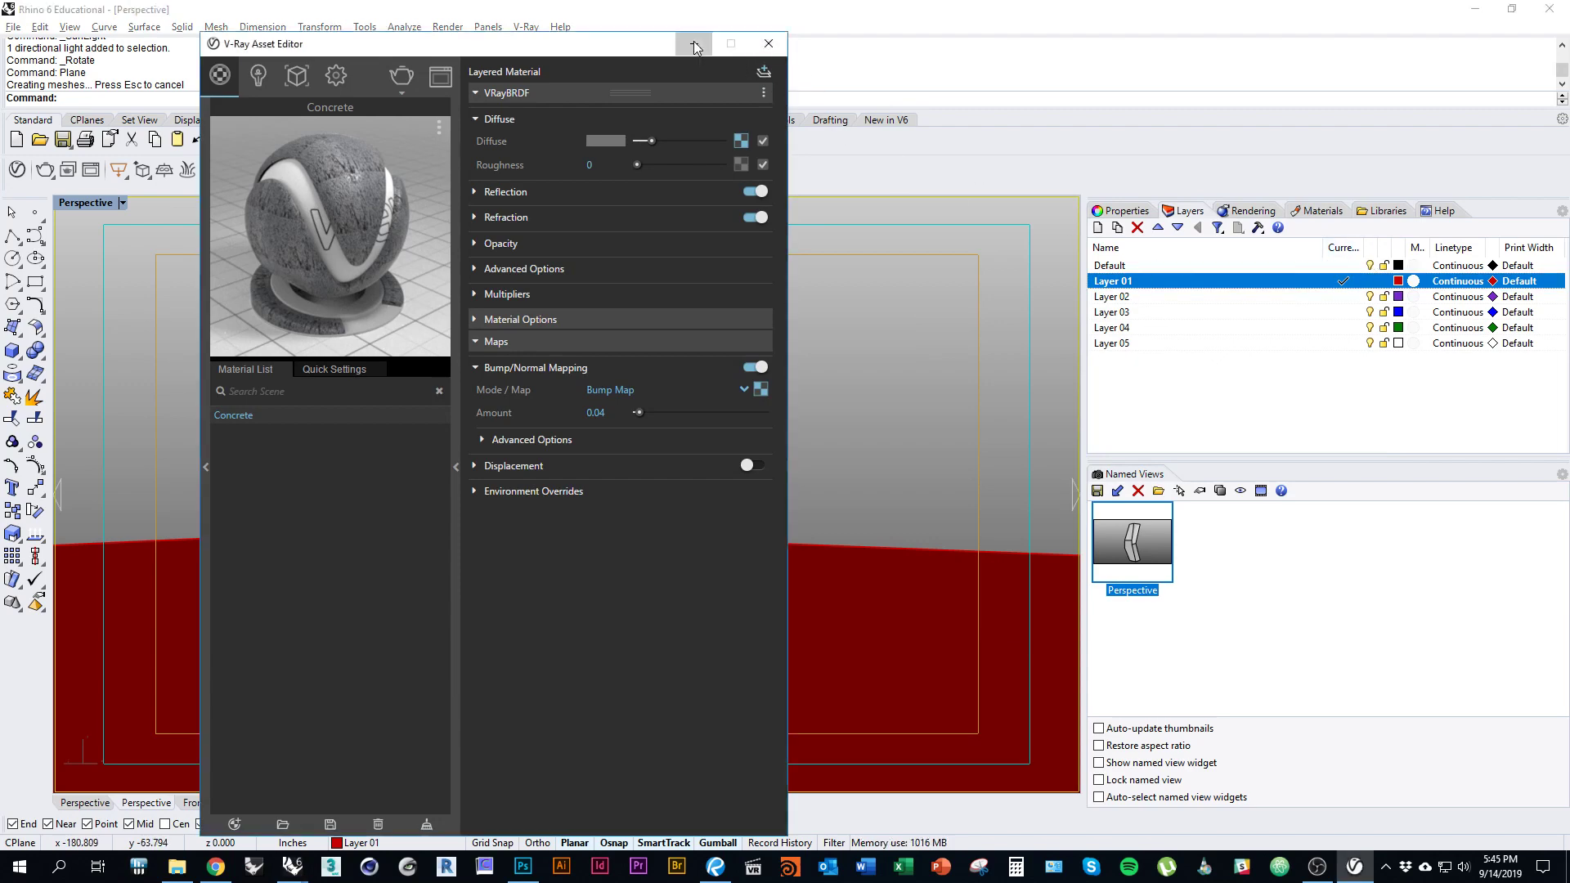
# Assign the V-Ray for Rhino material /Concrete to the Default layer.
pyautogui.click(551, 401)
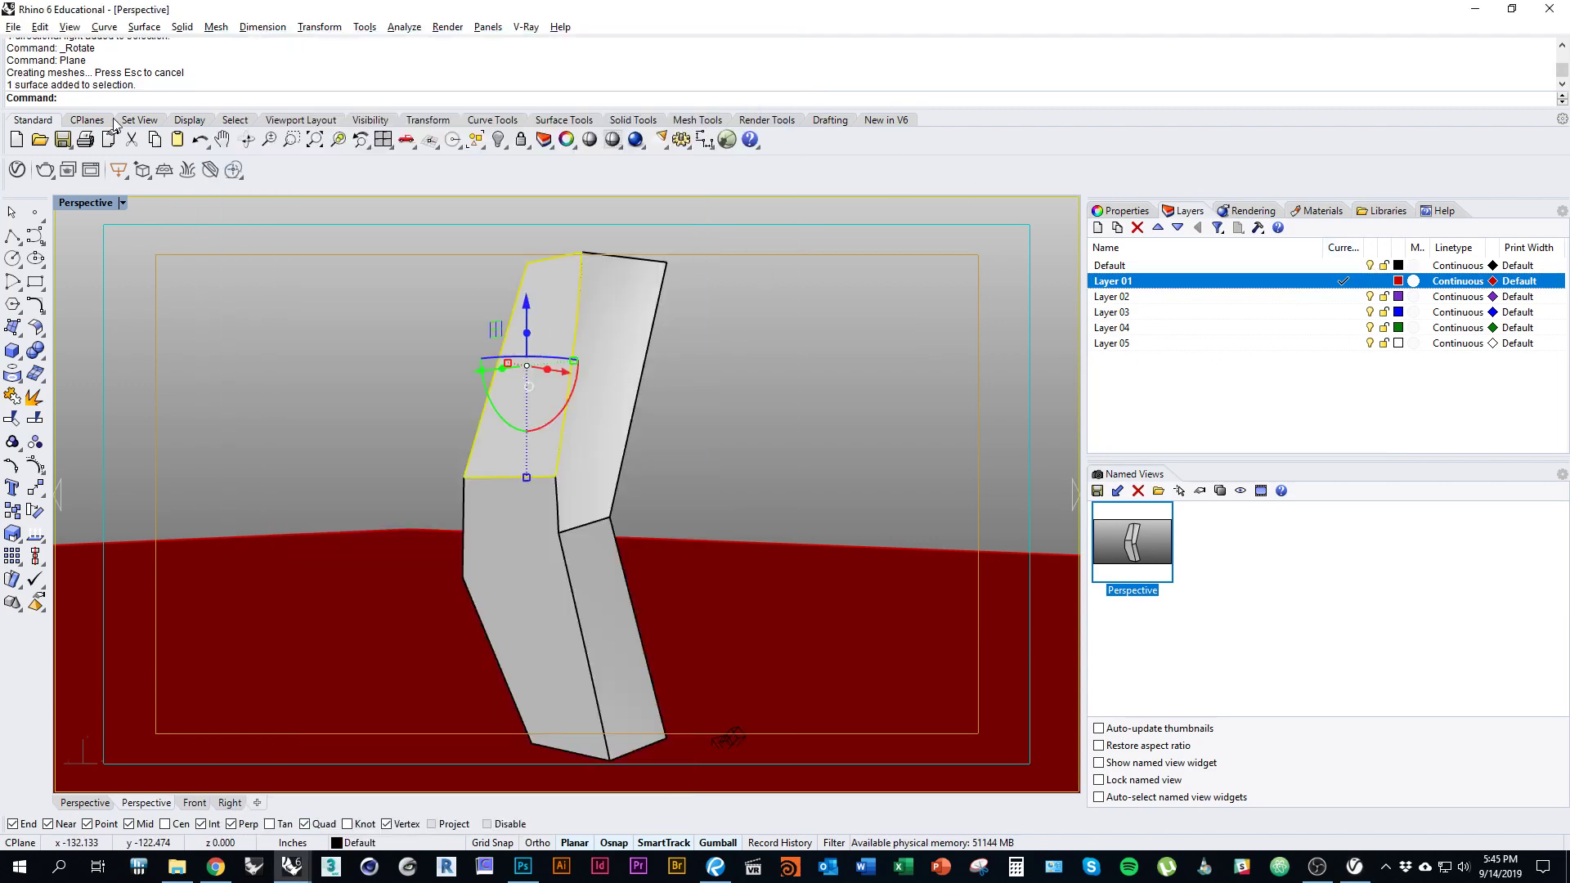
pyautogui.click(1134, 210)
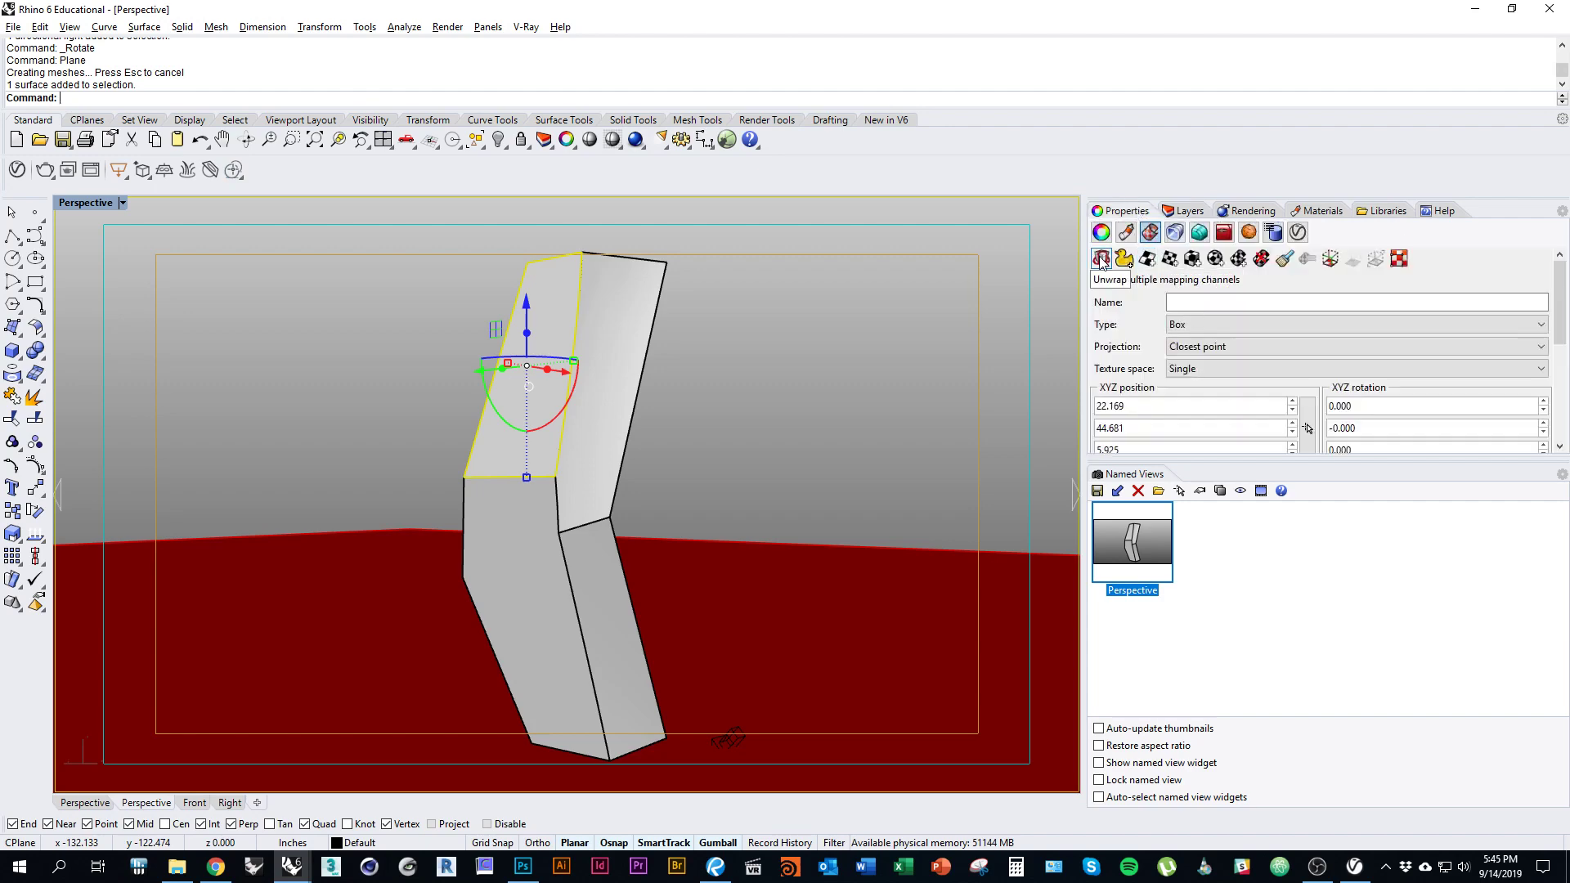
pyautogui.click(1103, 233)
pyautogui.click(1186, 210)
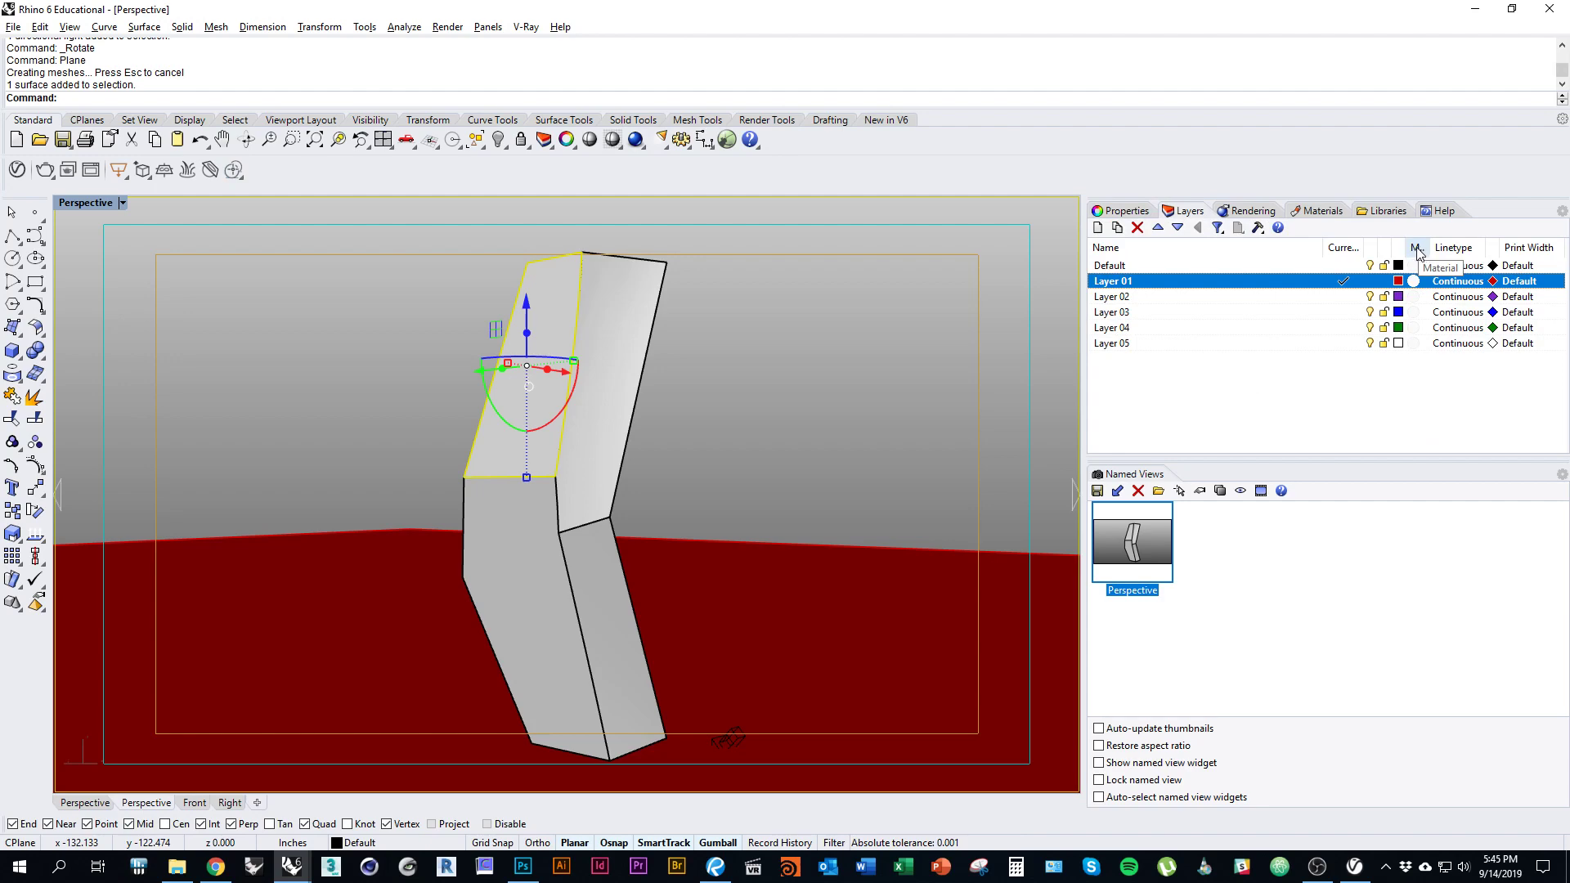
pyautogui.click(1413, 265)
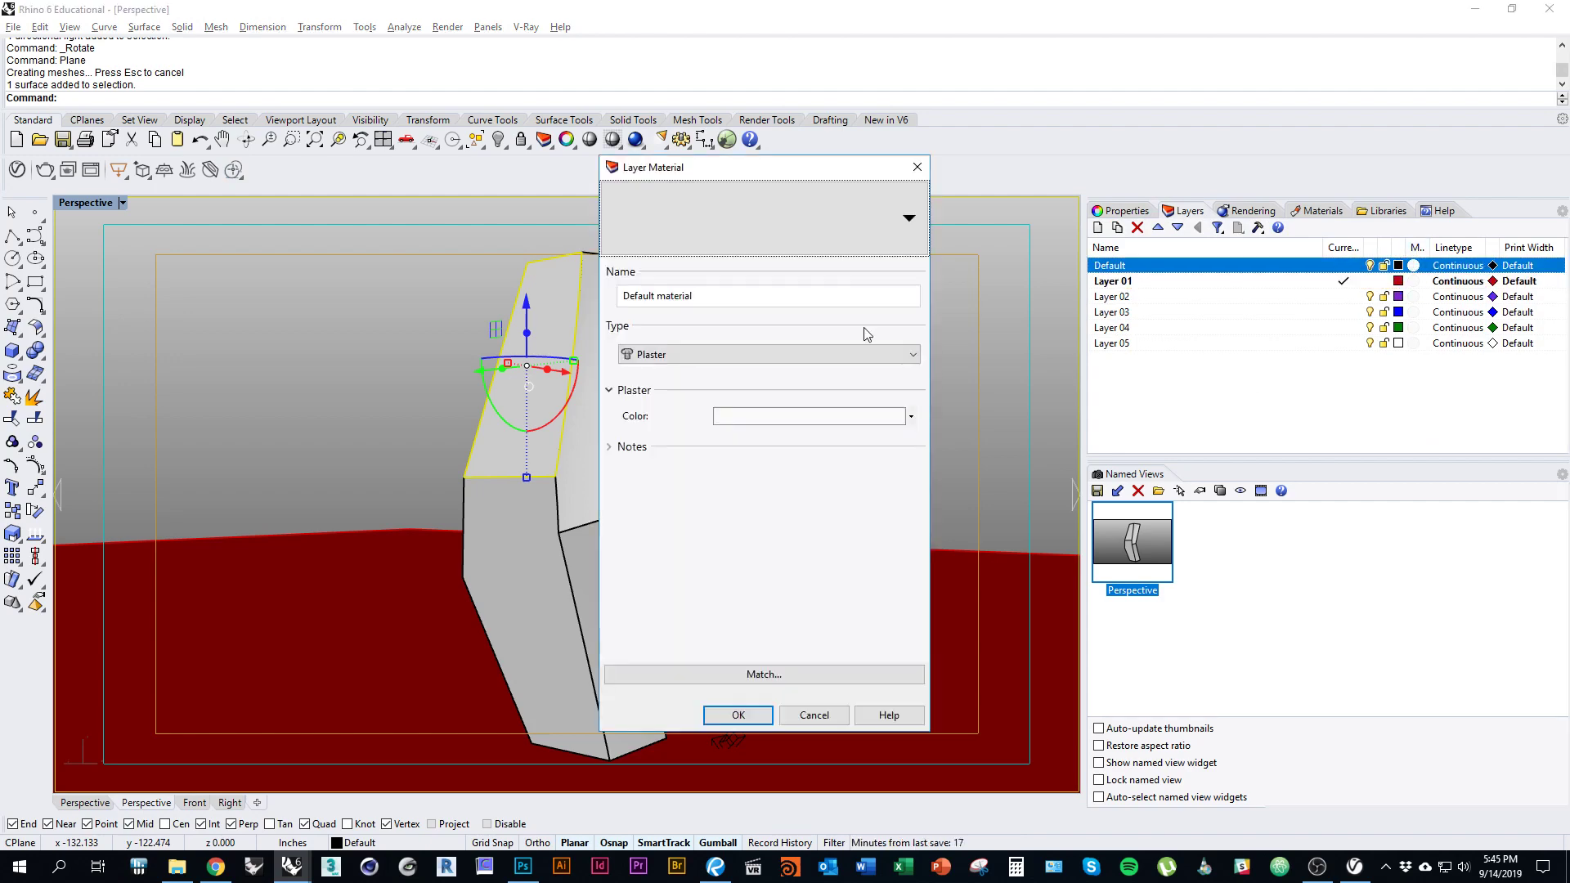
pyautogui.click(890, 223)
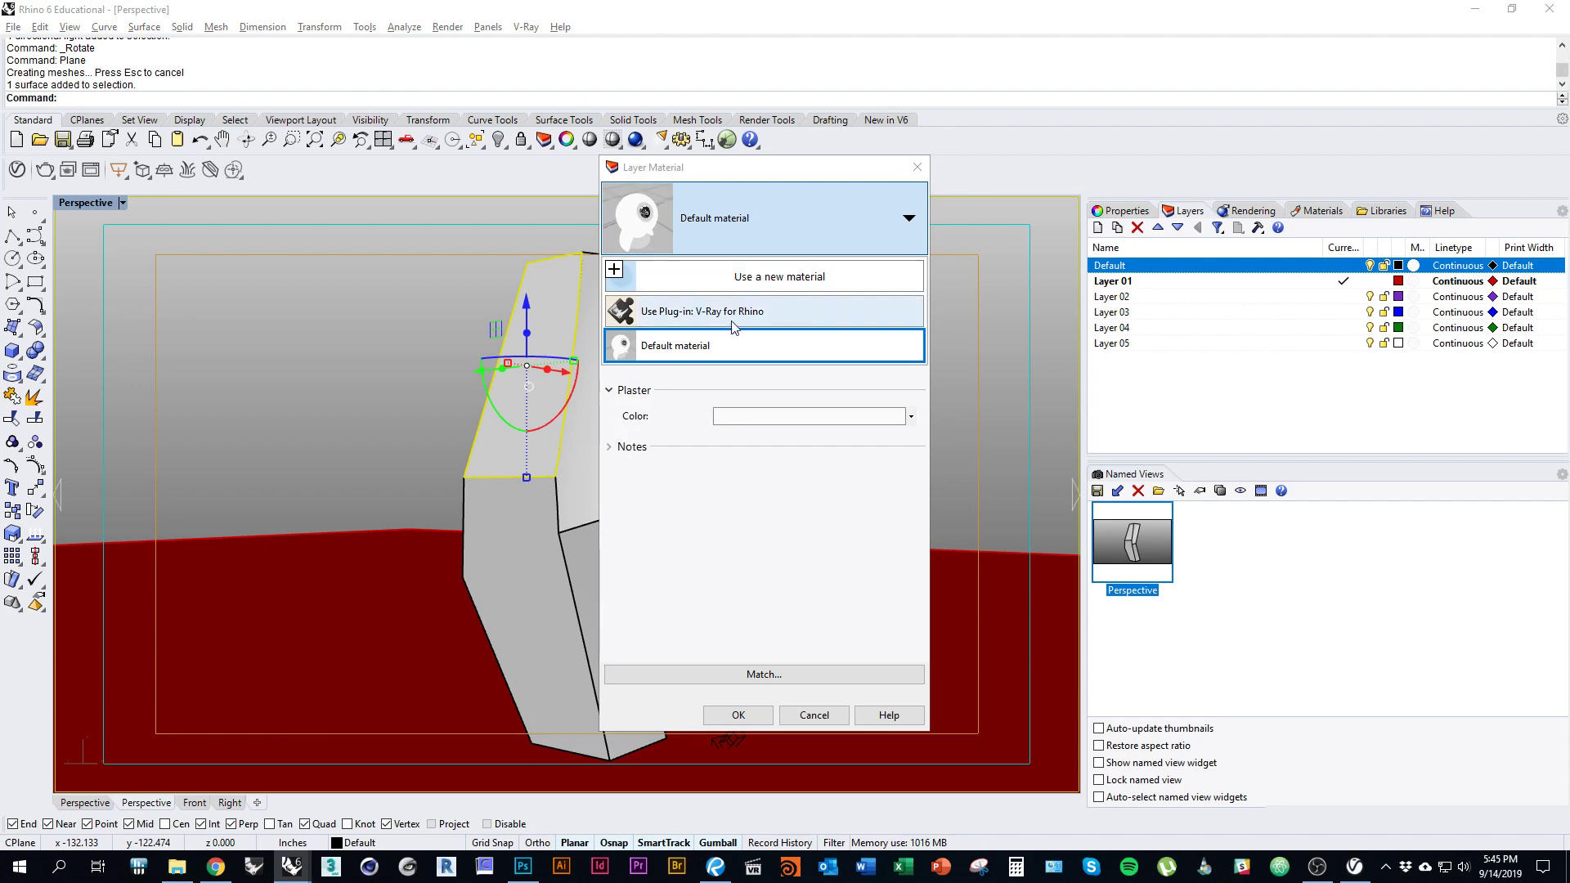
pyautogui.click(680, 315)
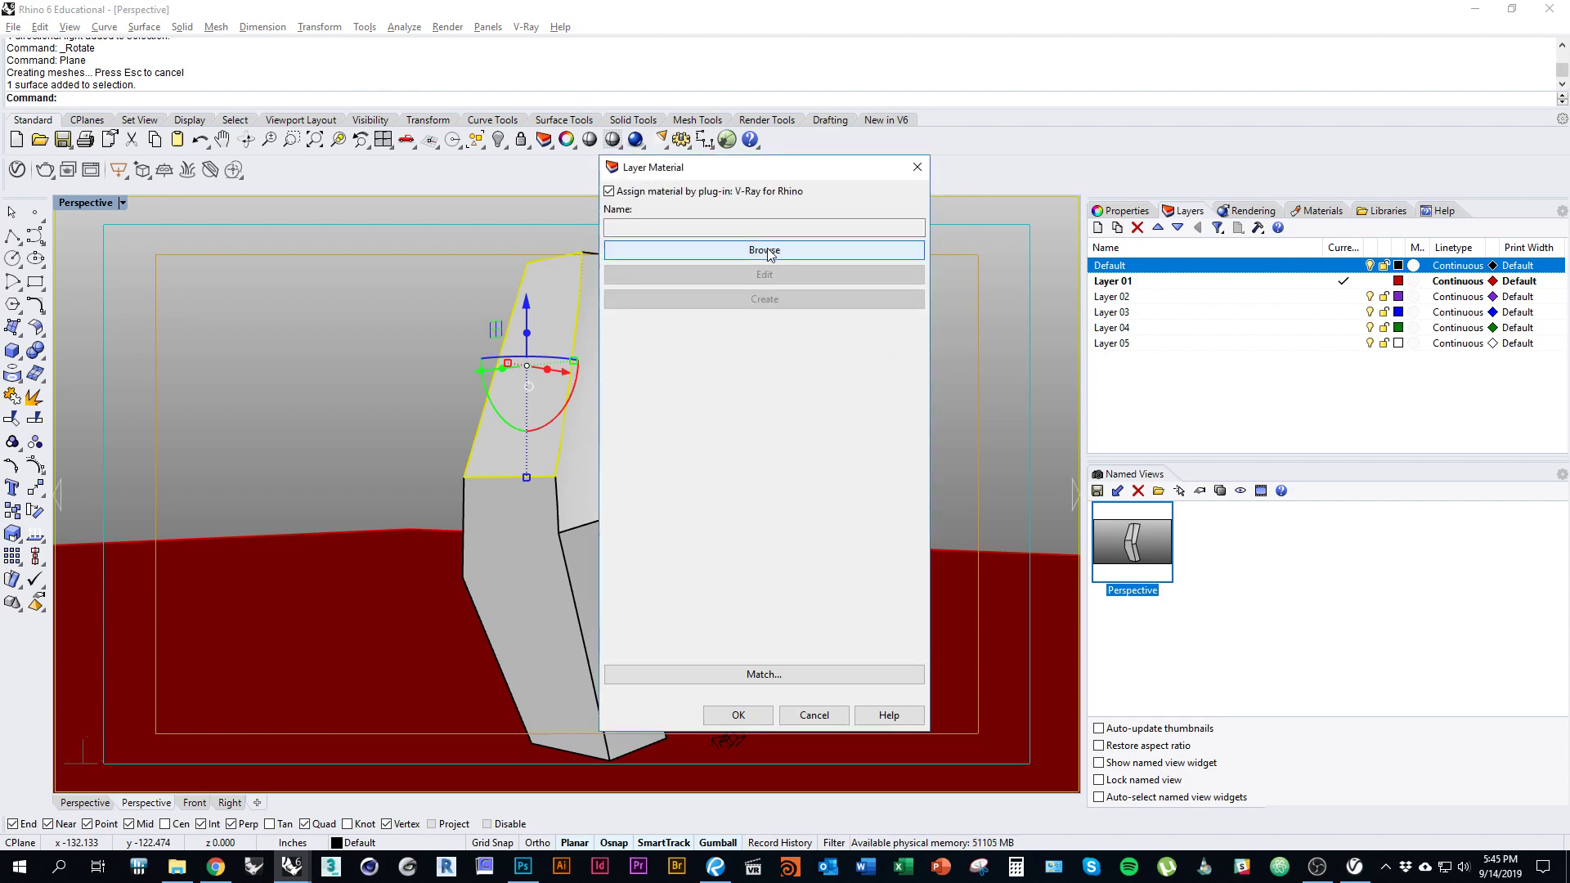
pyautogui.click(765, 251)
pyautogui.click(886, 425)
pyautogui.click(737, 462)
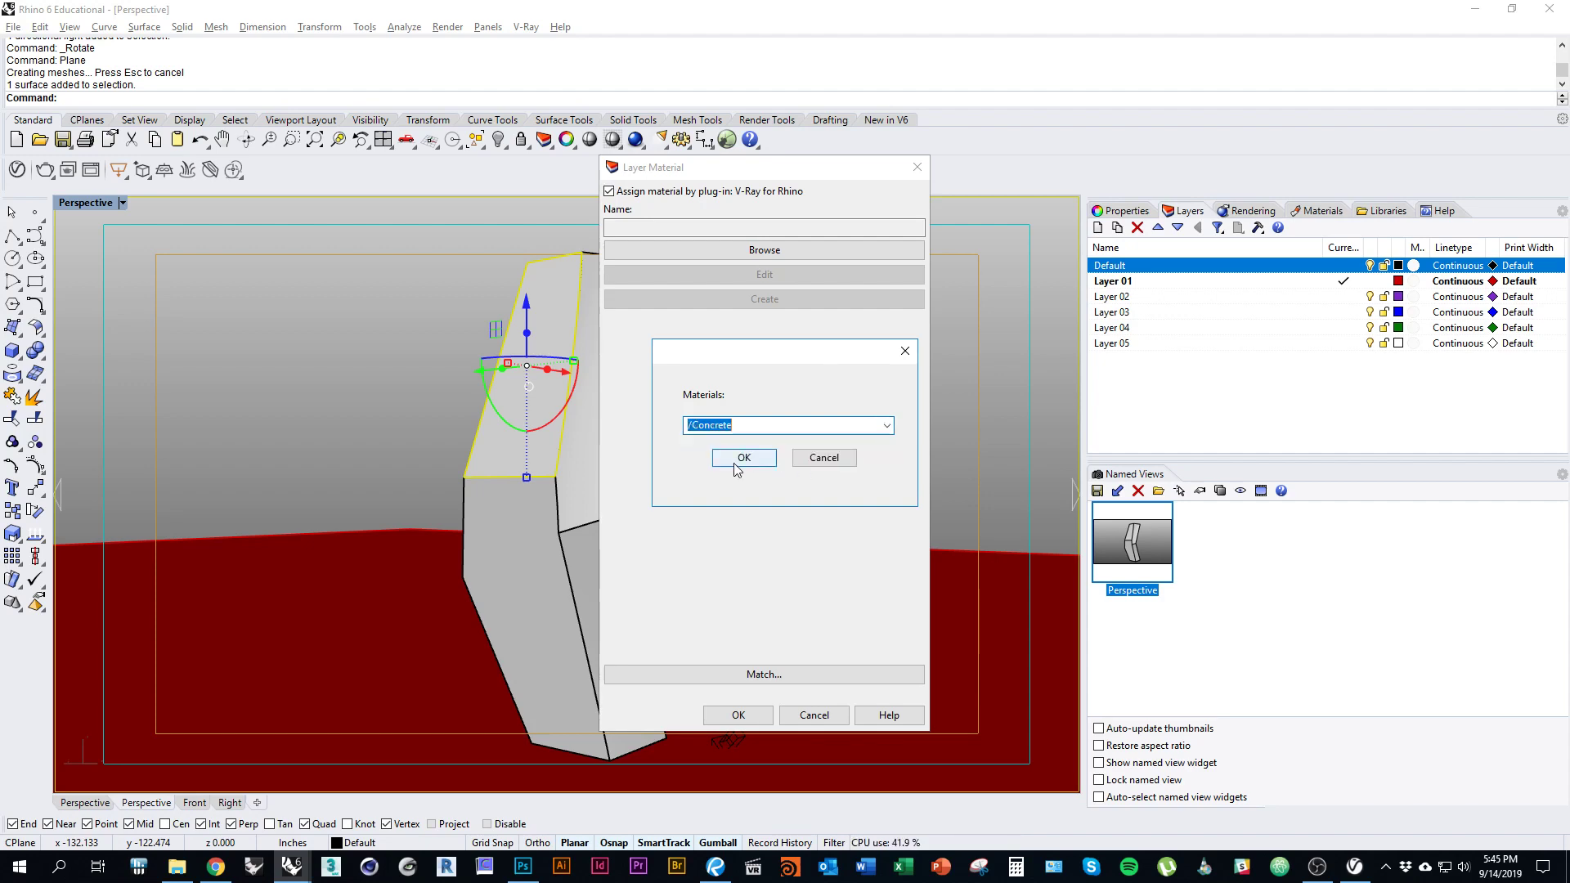
pyautogui.click(736, 463)
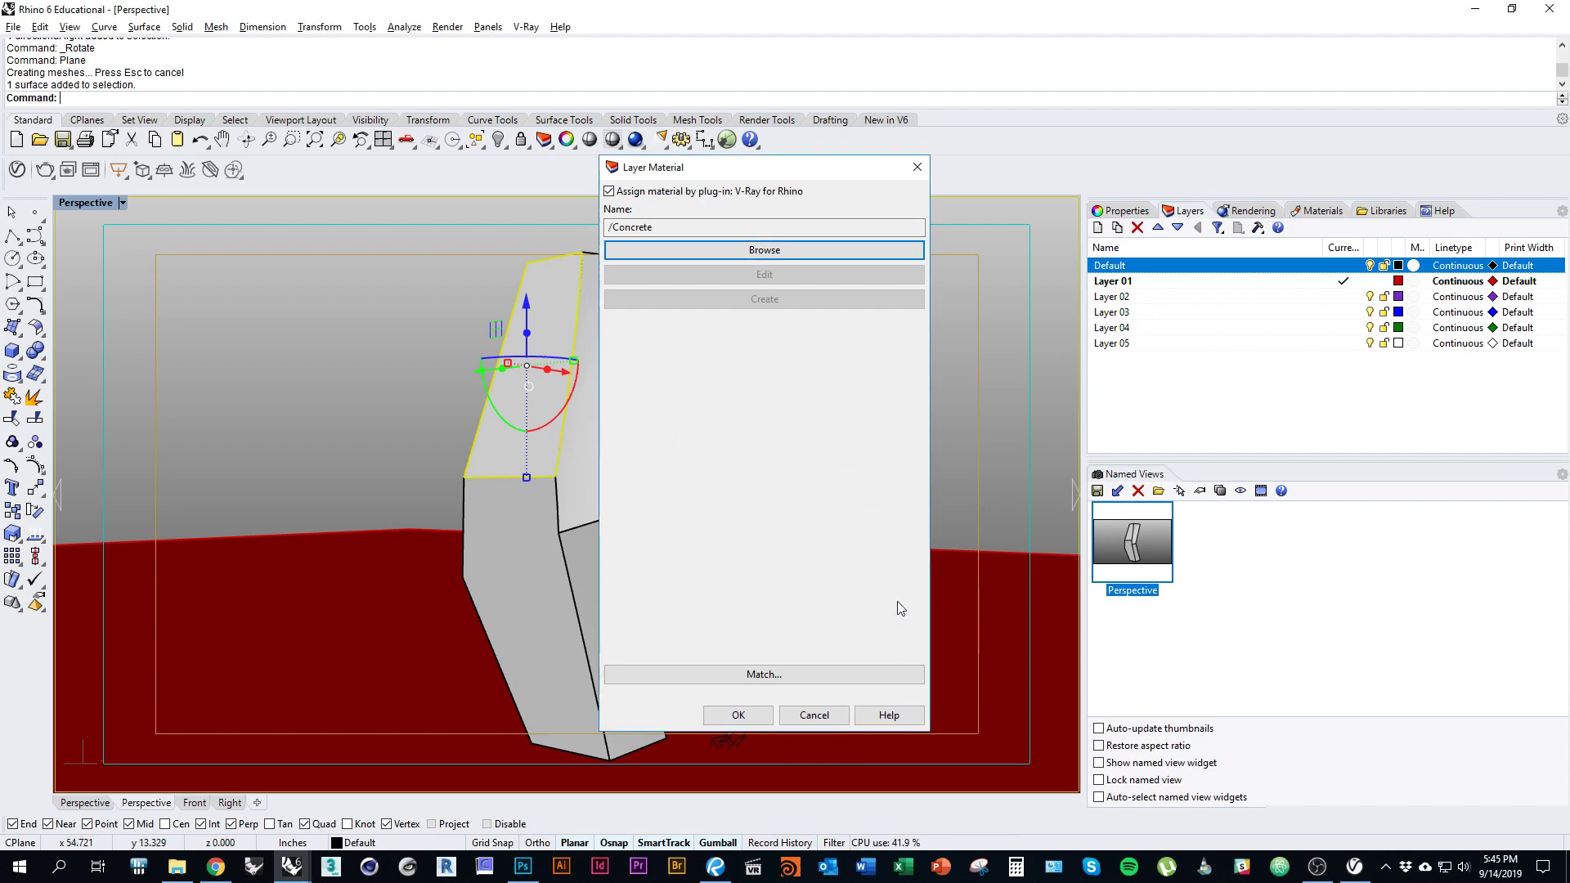
pyautogui.click(737, 715)
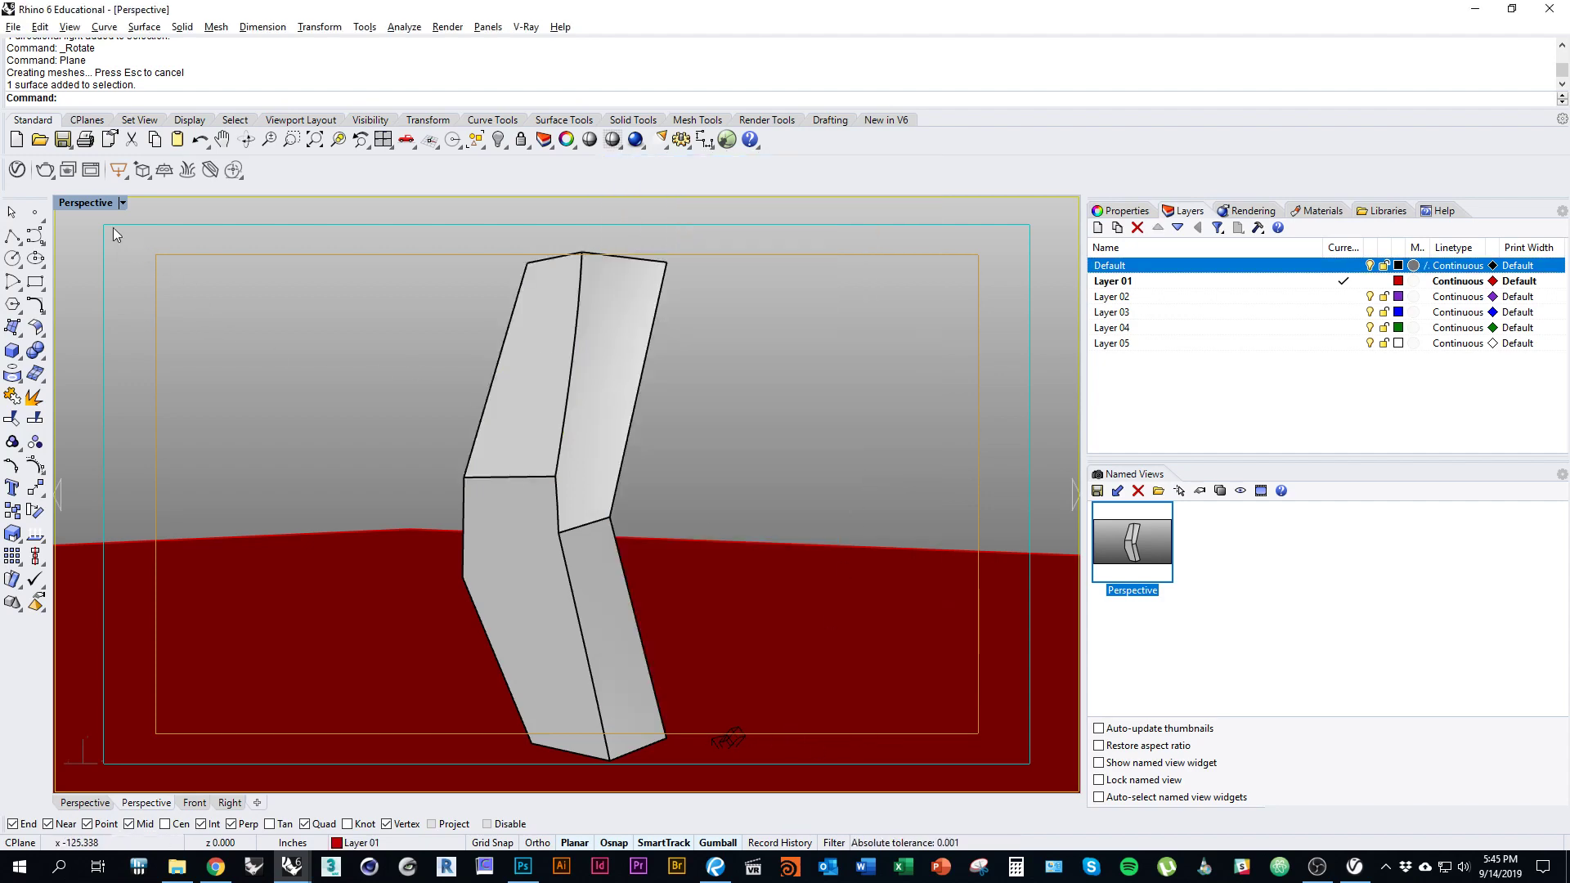
# Set the Perspective viewport to Rendered display and remove the texture mapping channel from all of the column's surfaces.
pyautogui.click(105, 205)
pyautogui.click(244, 165)
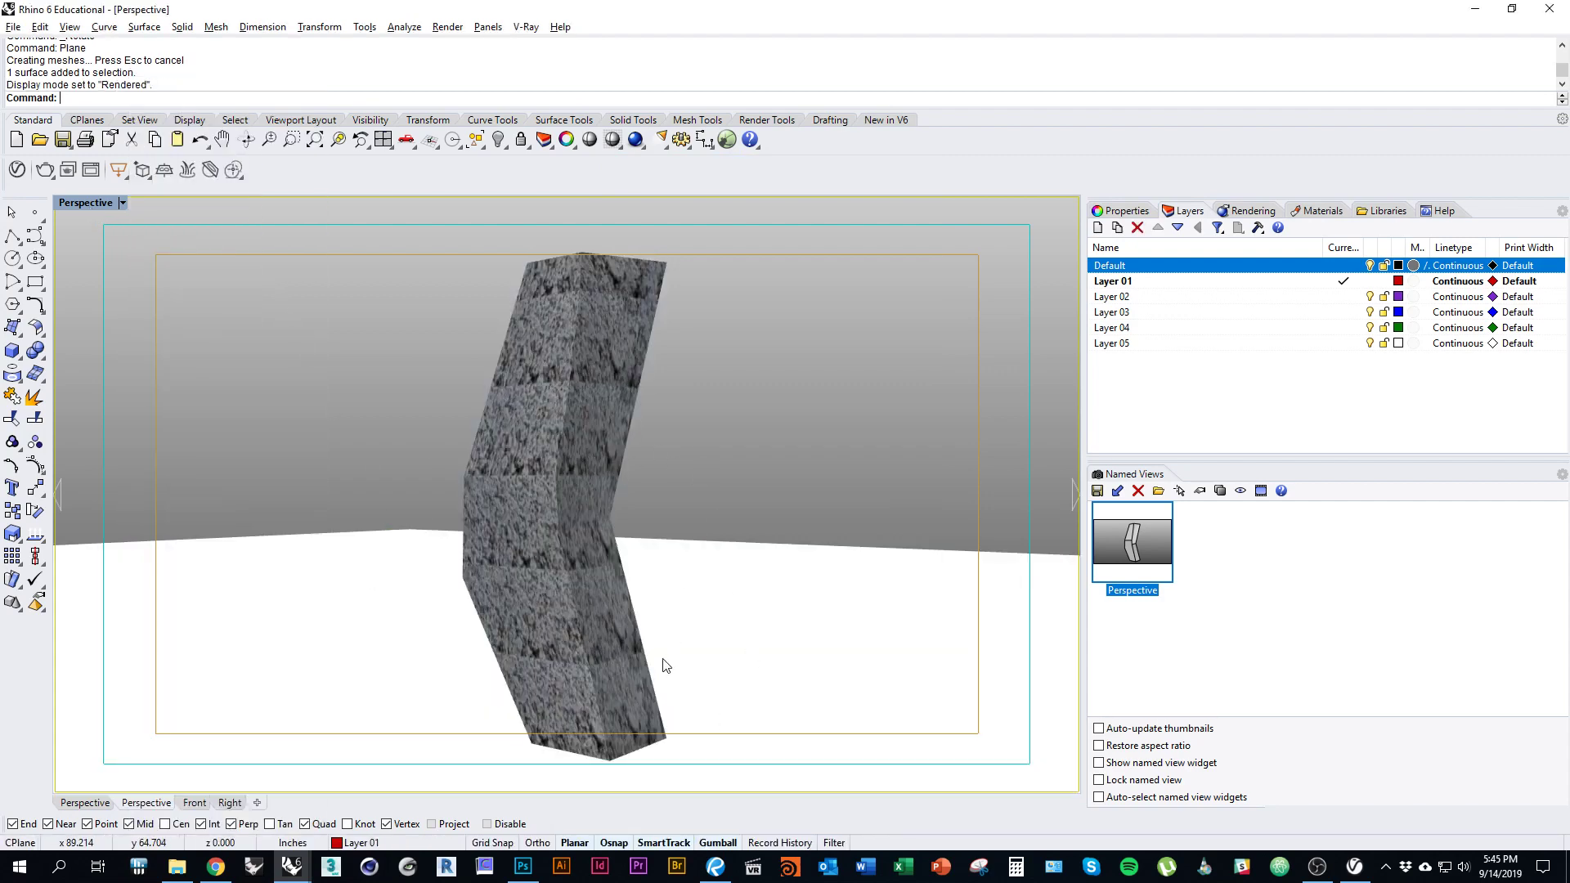
pyautogui.moveTo(376, 230); pyautogui.dragTo(820, 791)
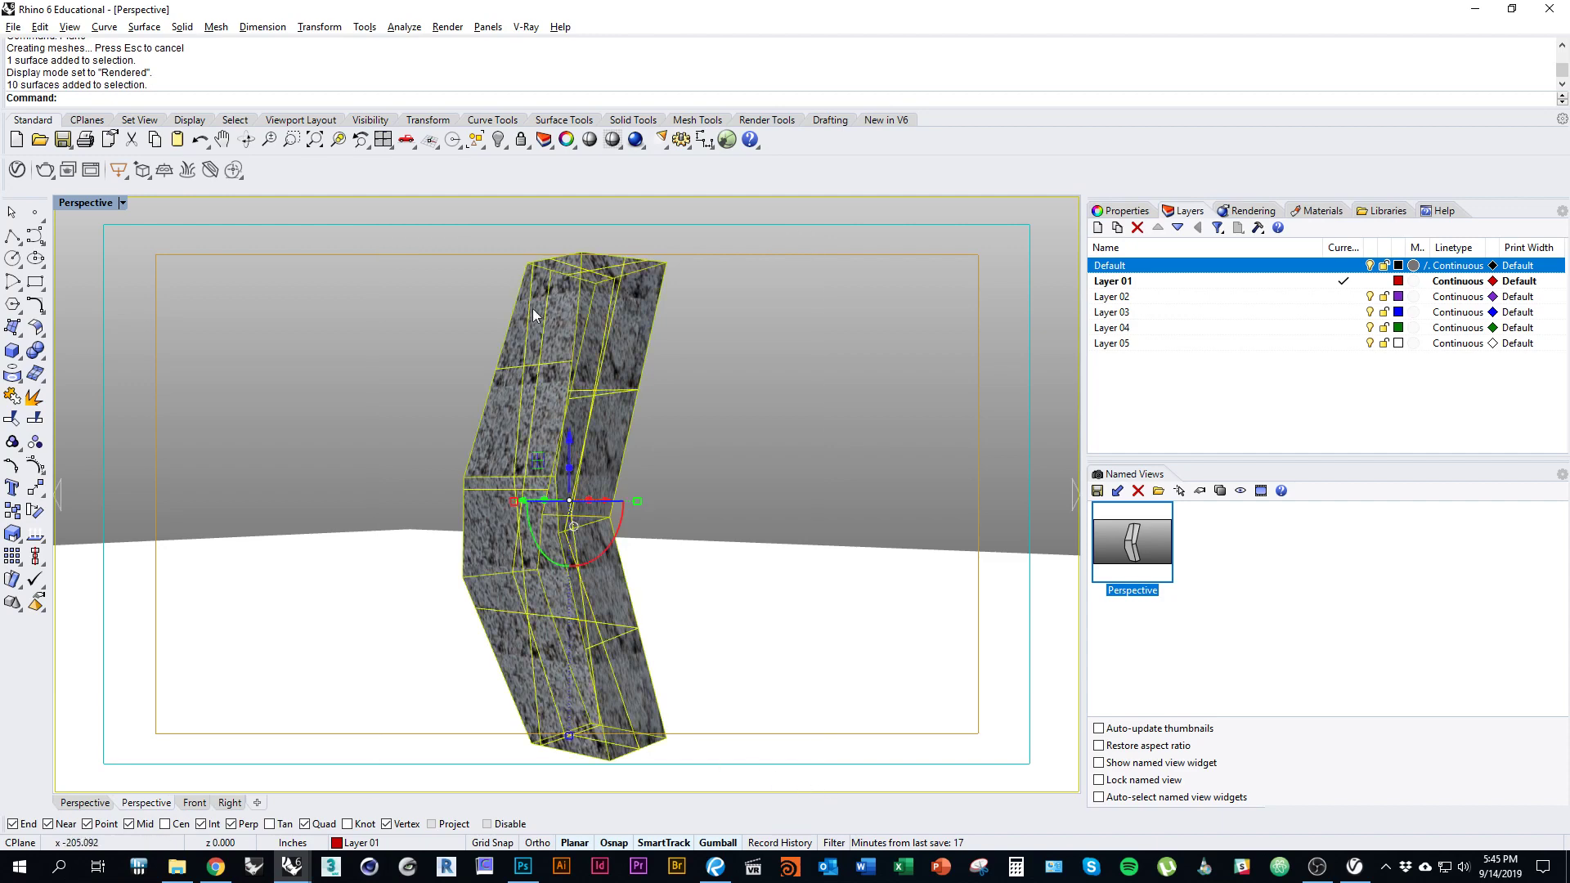
pyautogui.click(1120, 212)
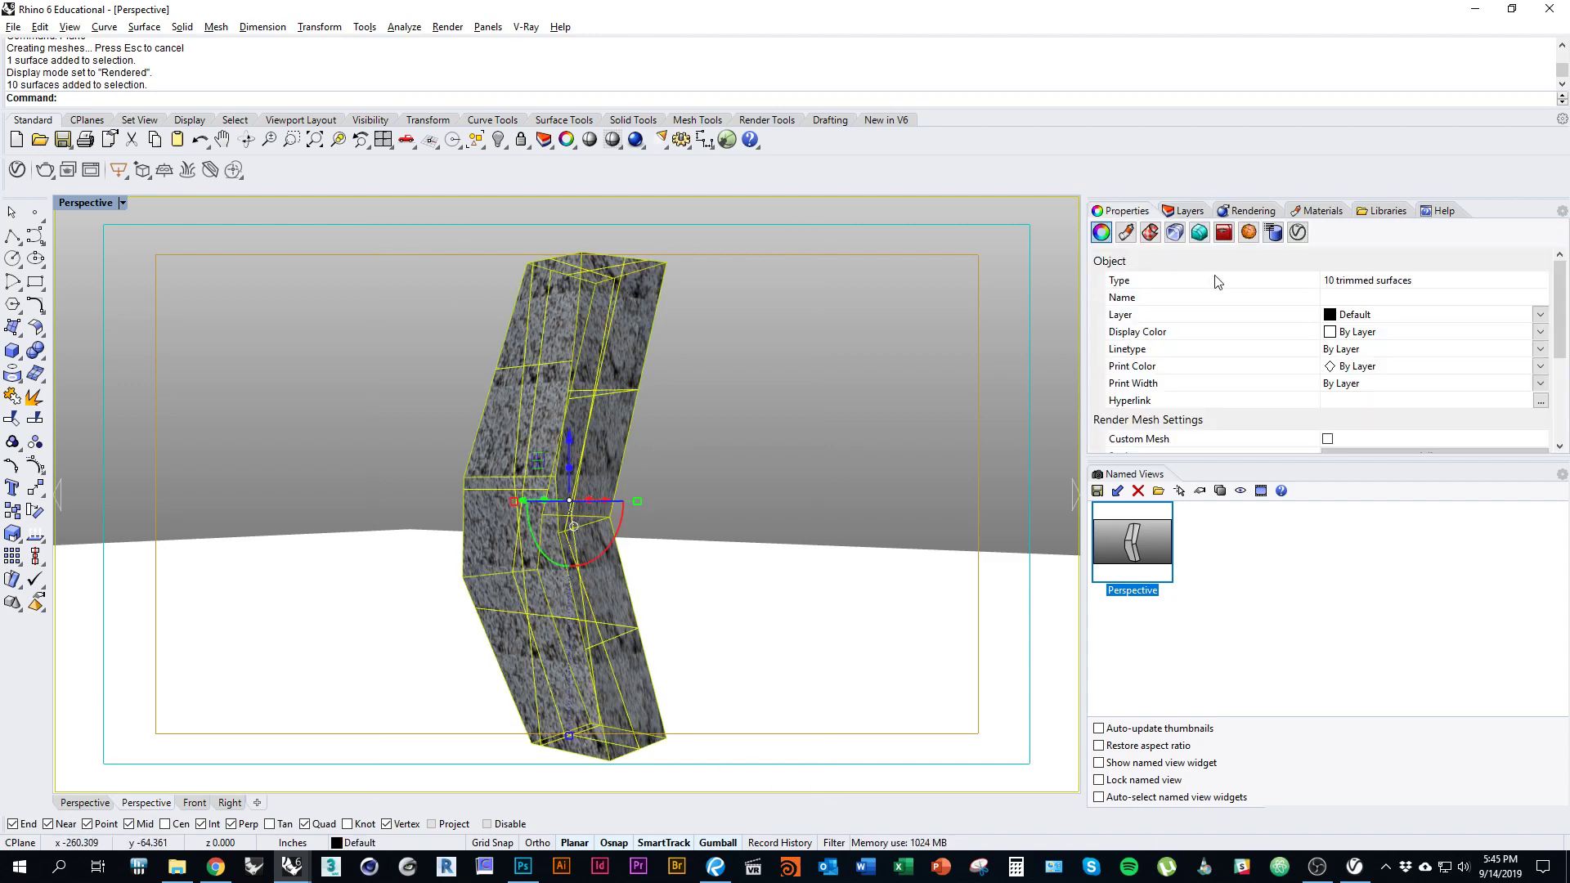
pyautogui.click(1150, 232)
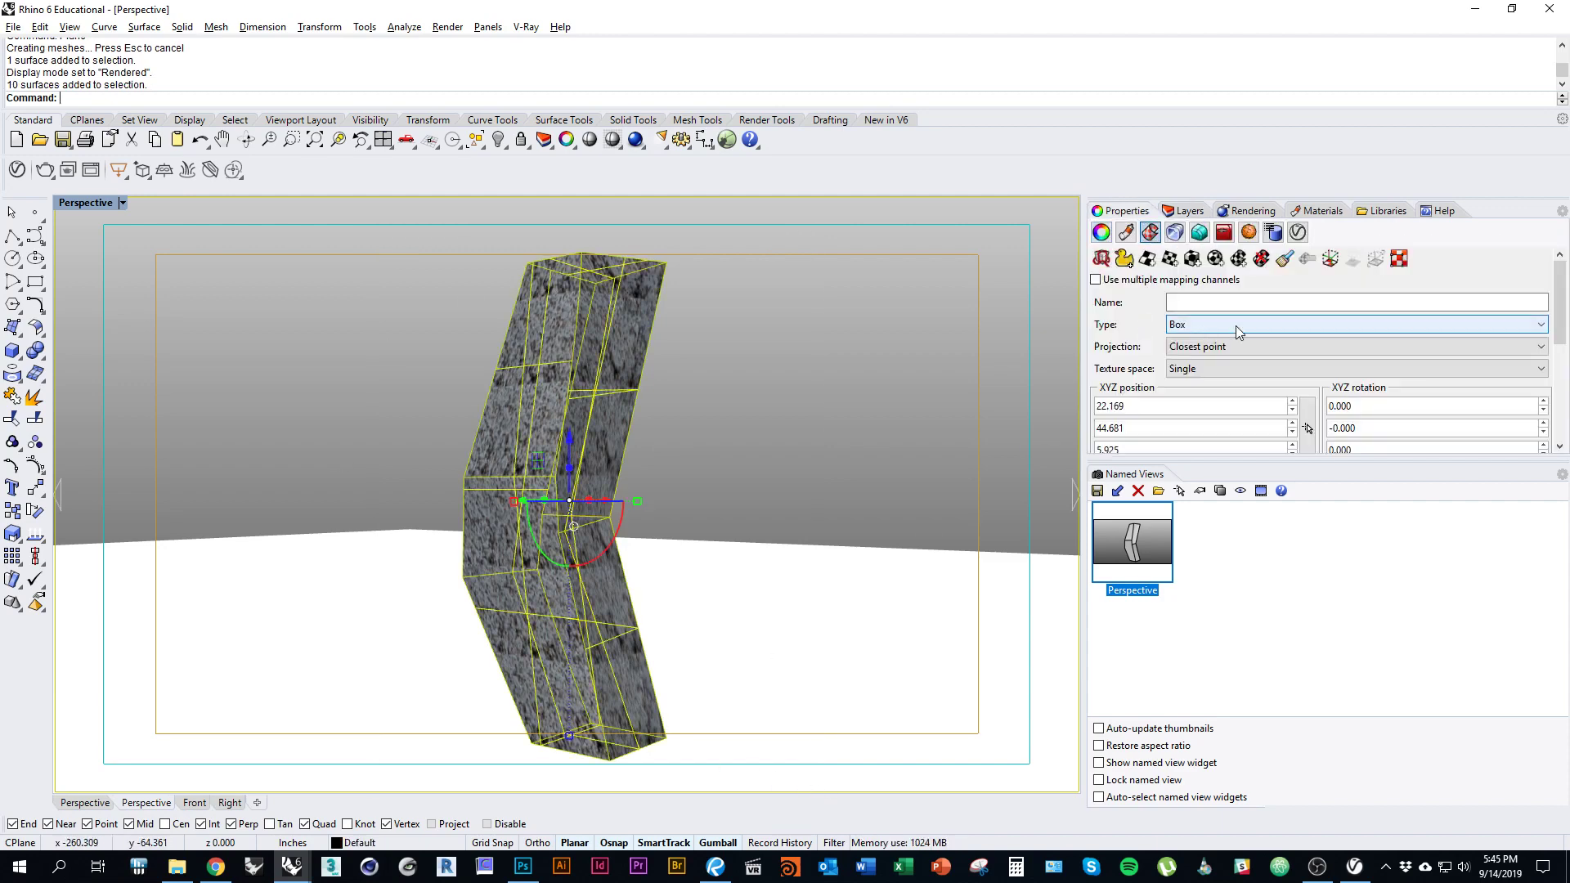
pyautogui.click(1306, 260)
pyautogui.click(740, 577)
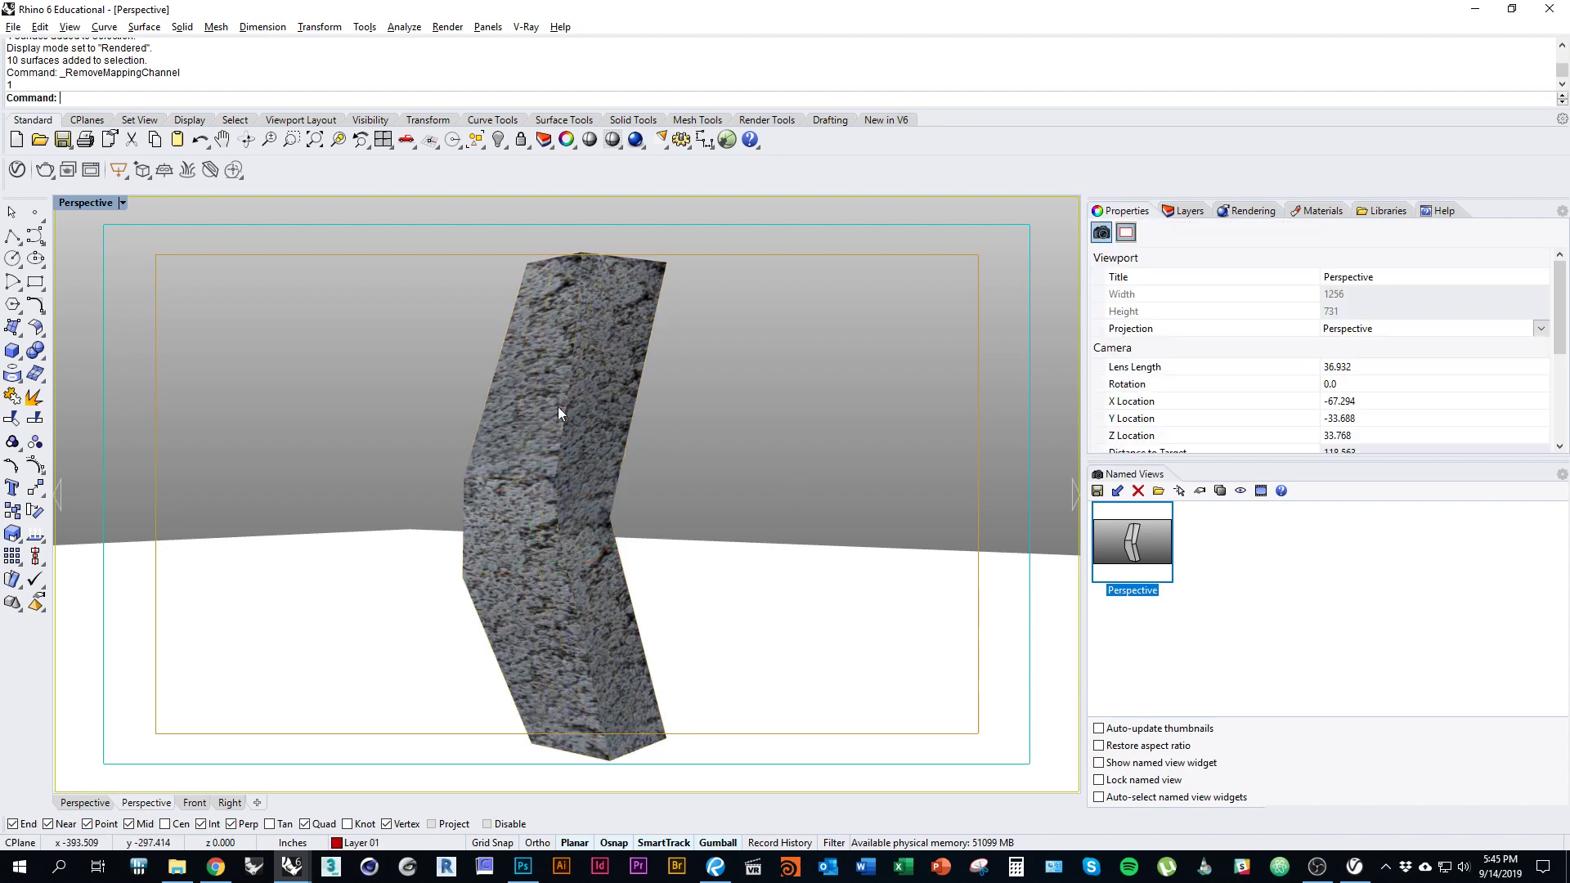
# Examine the texture direction and mapping type on the column's individual upper and lower faces.
pyautogui.keyDown('ctrl'); pyautogui.keyDown('shift'); pyautogui.click(568, 502); pyautogui.keyUp('shift'); pyautogui.keyUp('ctrl')
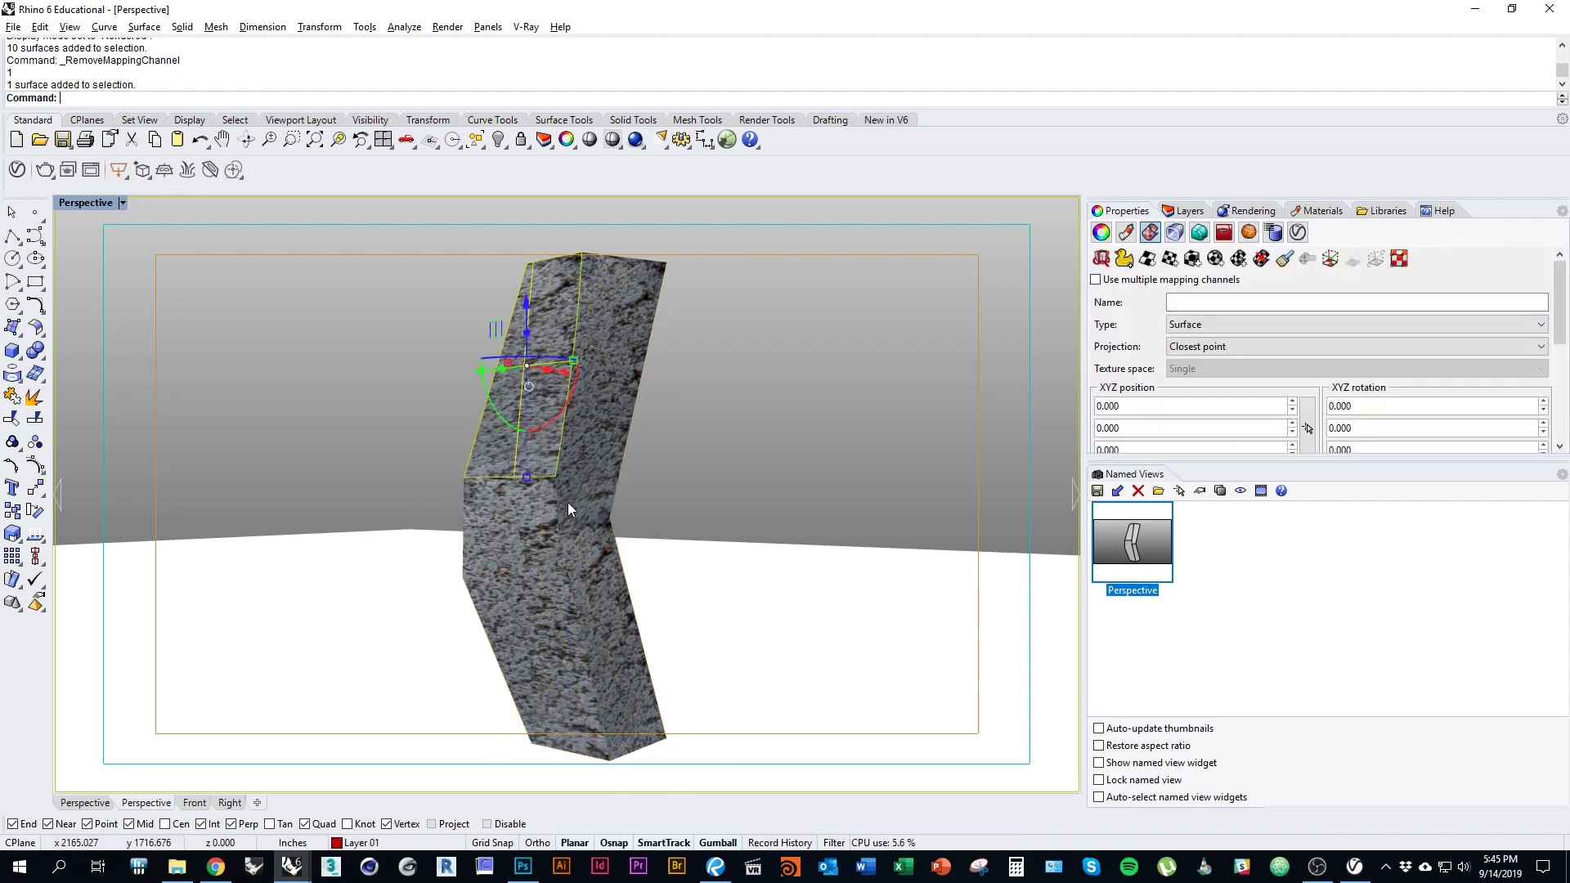
pyautogui.keyDown('ctrl'); pyautogui.keyDown('shift'); pyautogui.click(579, 389); pyautogui.keyUp('shift'); pyautogui.keyUp('ctrl')
pyautogui.keyDown('ctrl'); pyautogui.keyDown('shift'); pyautogui.click(621, 596); pyautogui.keyUp('shift'); pyautogui.keyUp('ctrl')
pyautogui.keyDown('ctrl'); pyautogui.keyDown('shift'); pyautogui.click(515, 431); pyautogui.keyUp('shift'); pyautogui.keyUp('ctrl')
pyautogui.keyDown('ctrl'); pyautogui.keyDown('shift'); pyautogui.click(573, 499); pyautogui.keyUp('shift'); pyautogui.keyUp('ctrl')
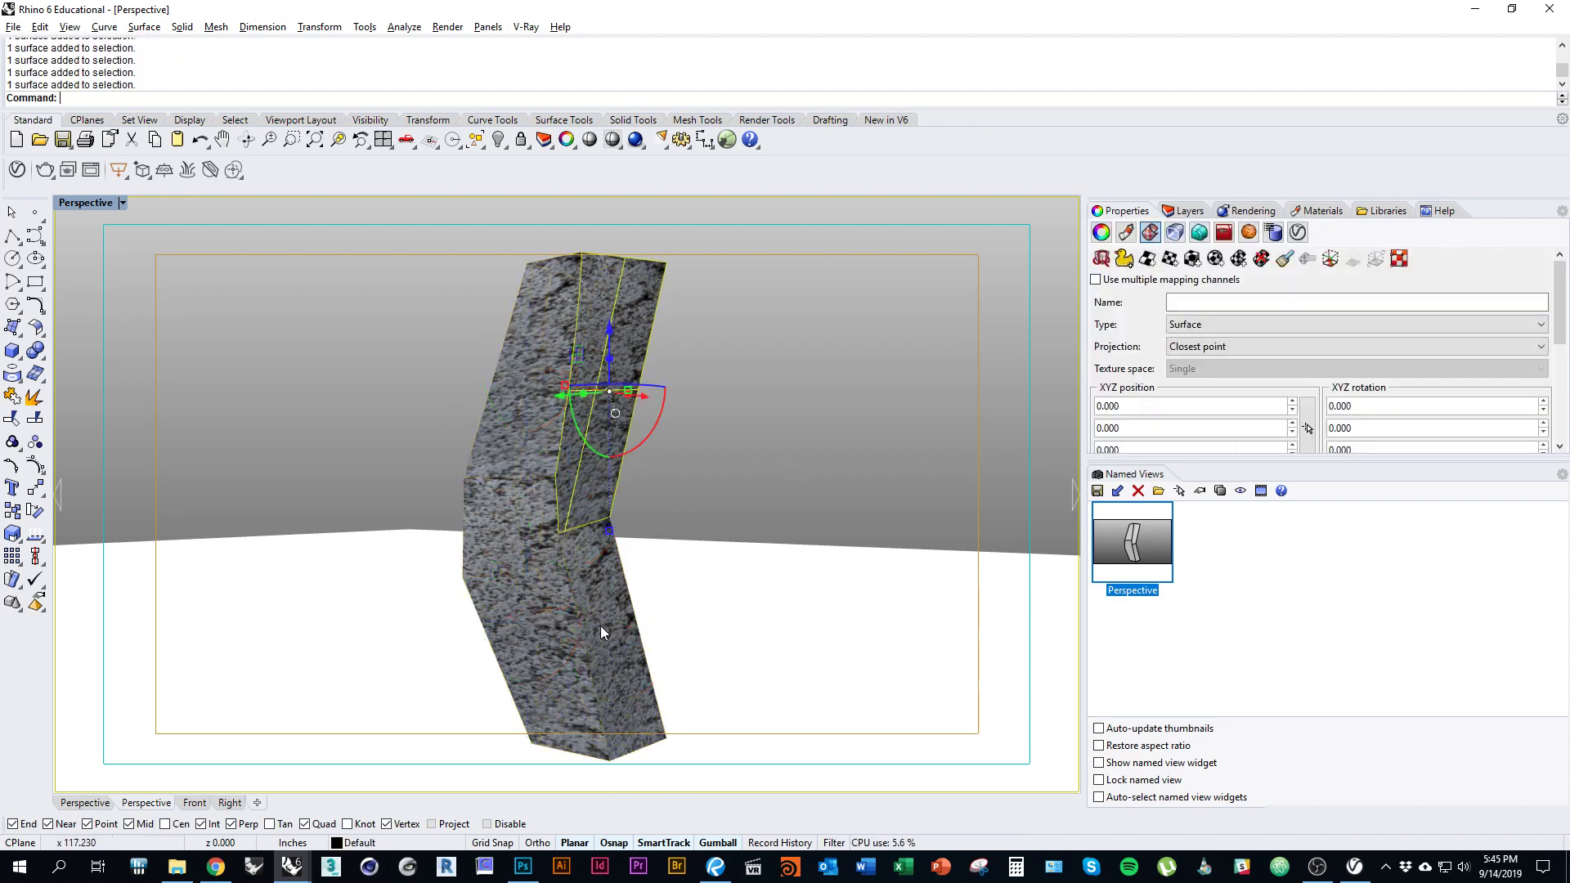
pyautogui.keyDown('ctrl'); pyautogui.keyDown('shift'); pyautogui.click(518, 601); pyautogui.keyUp('shift'); pyautogui.keyUp('ctrl')
pyautogui.keyDown('ctrl'); pyautogui.keyDown('shift'); pyautogui.click(564, 433); pyautogui.keyUp('shift'); pyautogui.keyUp('ctrl')
pyautogui.keyDown('ctrl'); pyautogui.keyDown('shift'); pyautogui.click(562, 559); pyautogui.keyUp('shift'); pyautogui.keyUp('ctrl')
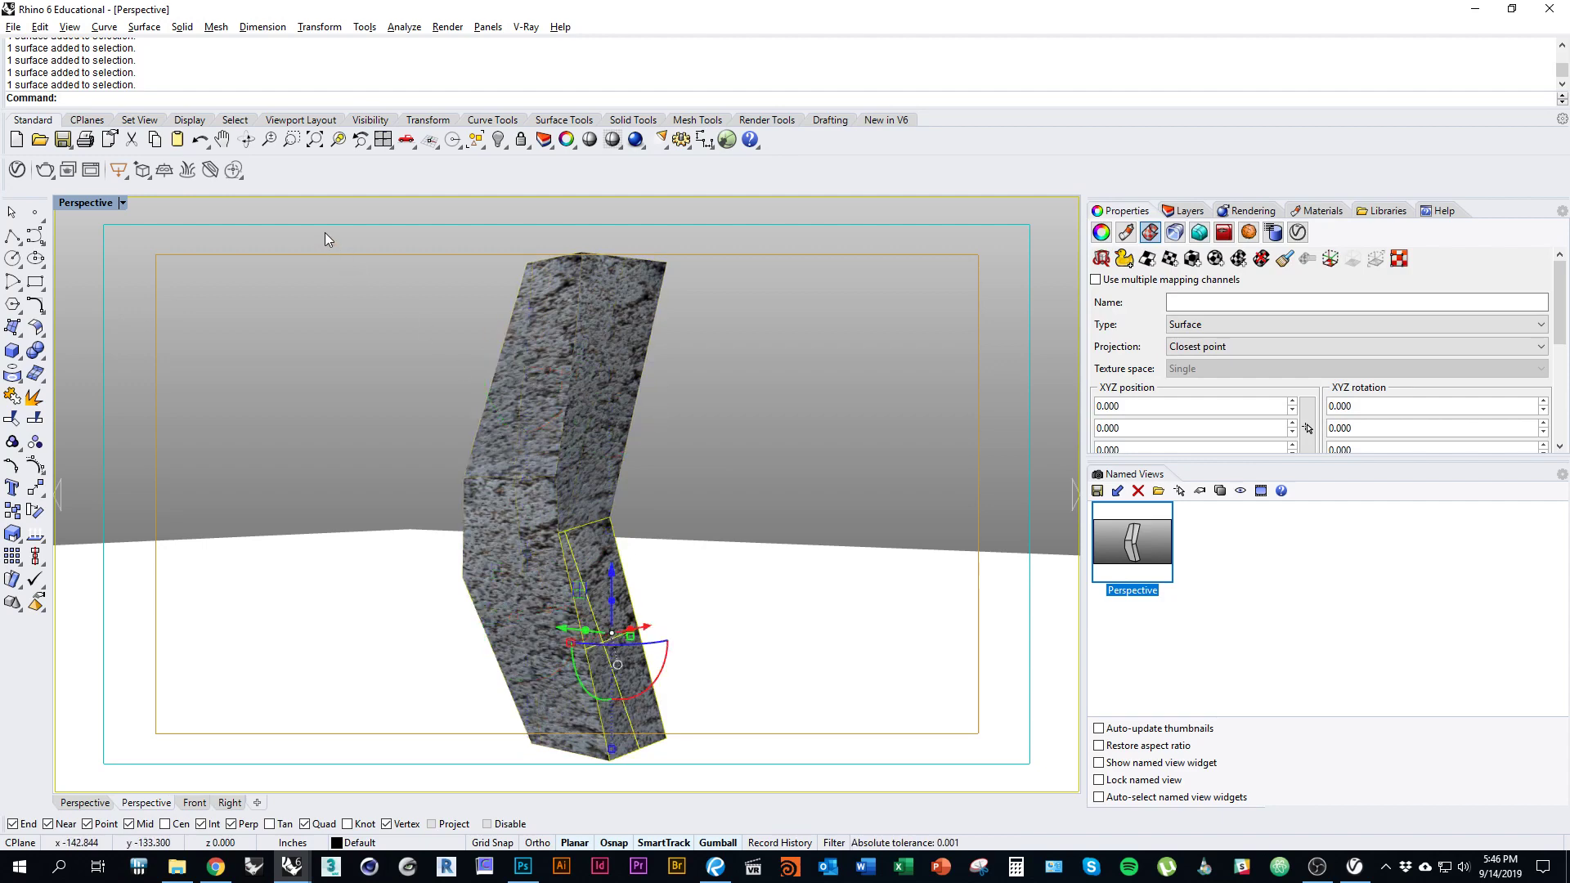
# Apply a capped box mapping to all column surfaces, using a low box drawn around the column's base.
pyautogui.moveTo(322, 232); pyautogui.dragTo(790, 818)
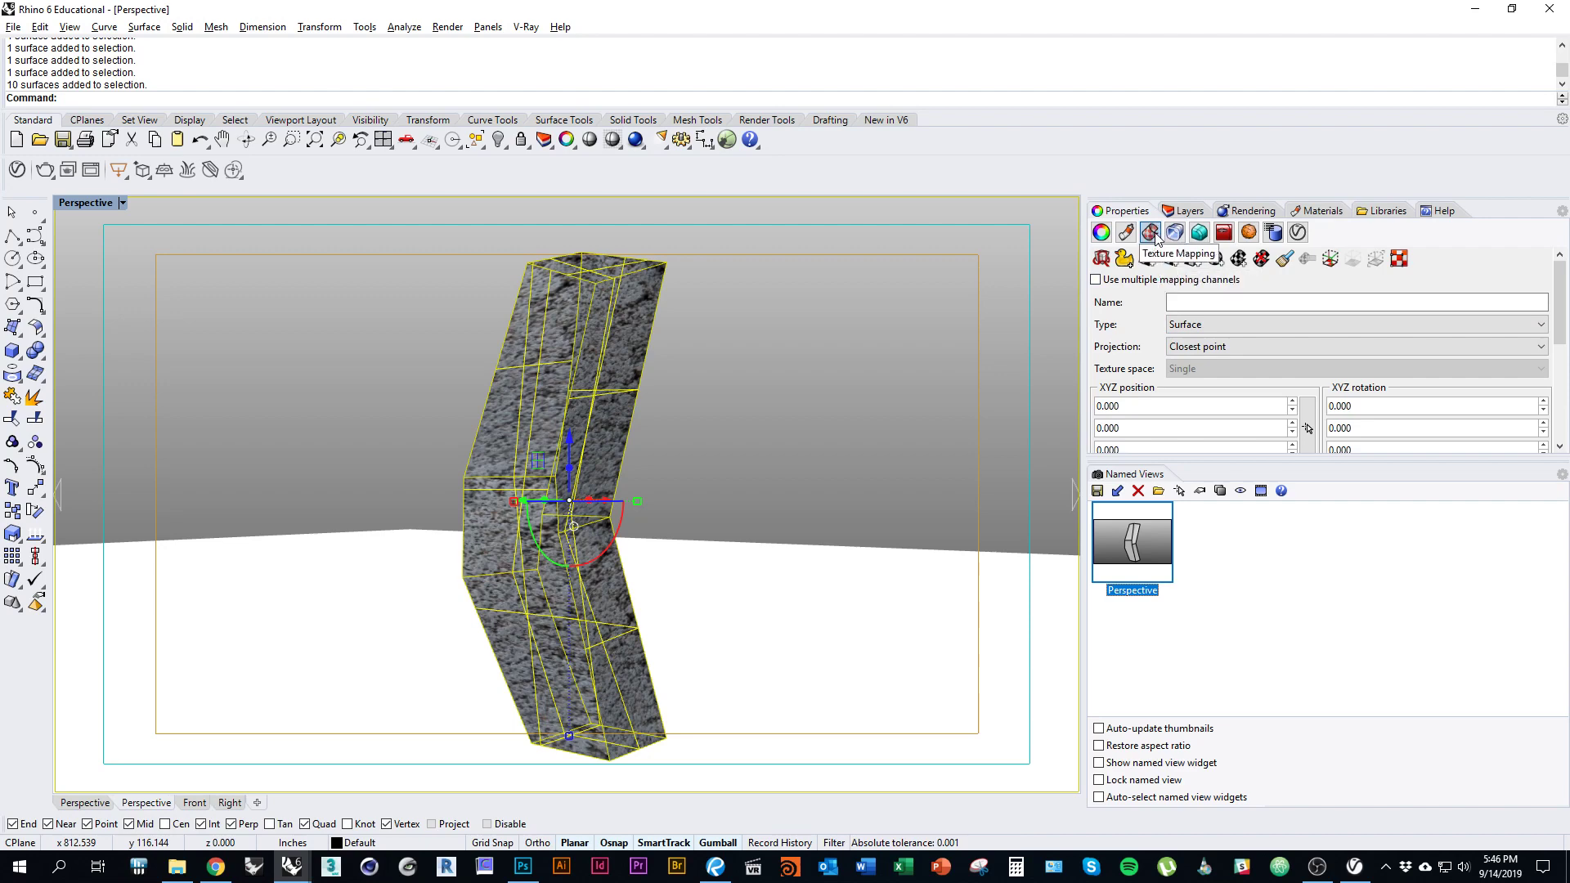
pyautogui.click(1193, 260)
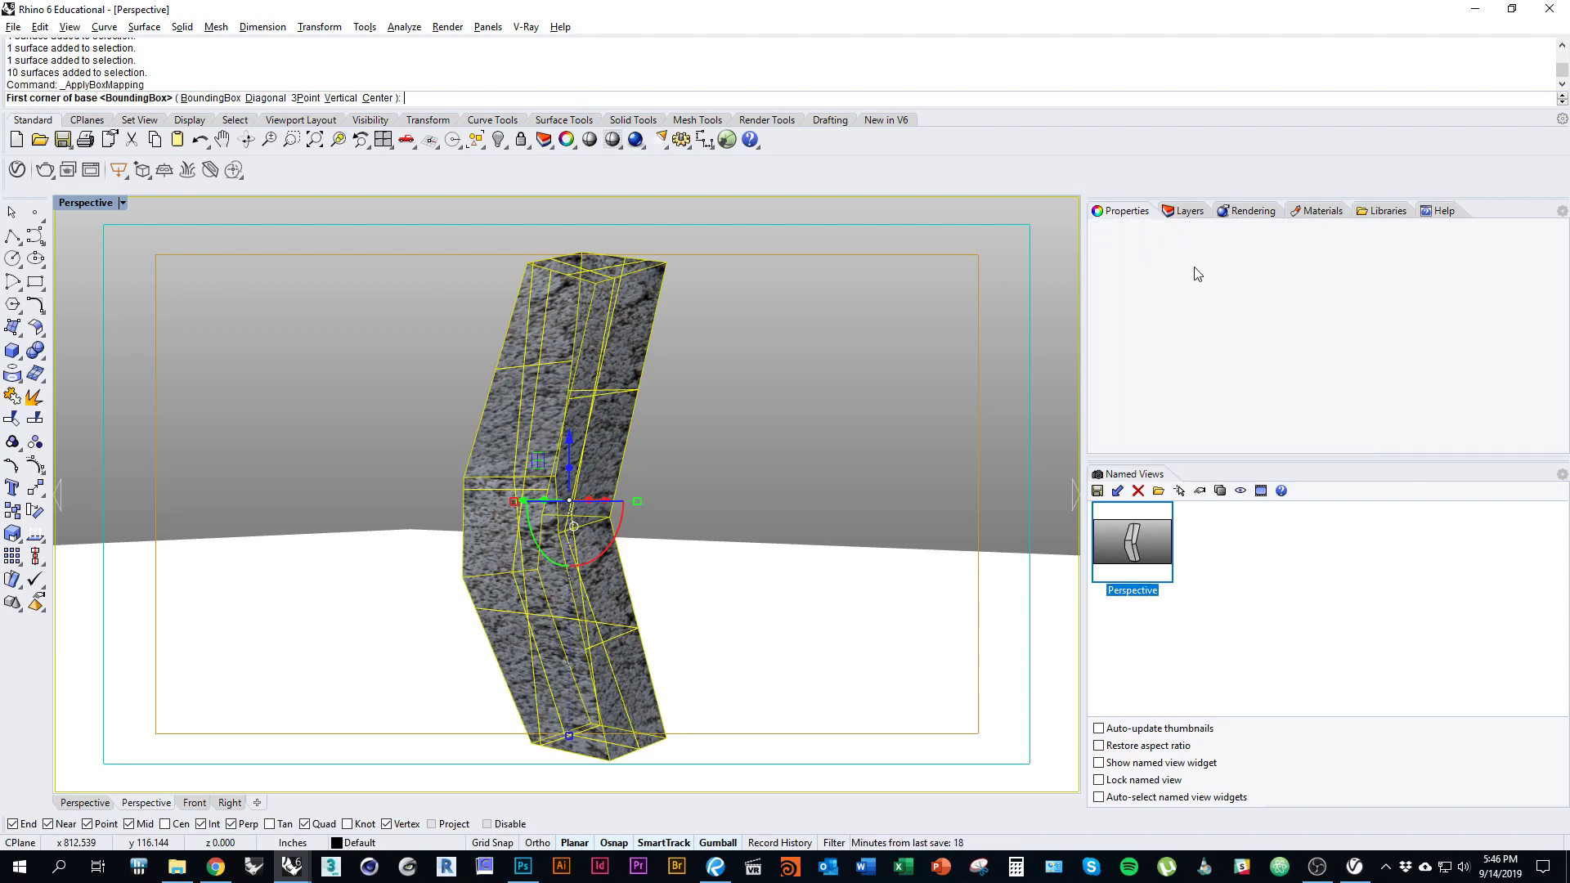
pyautogui.click(425, 746)
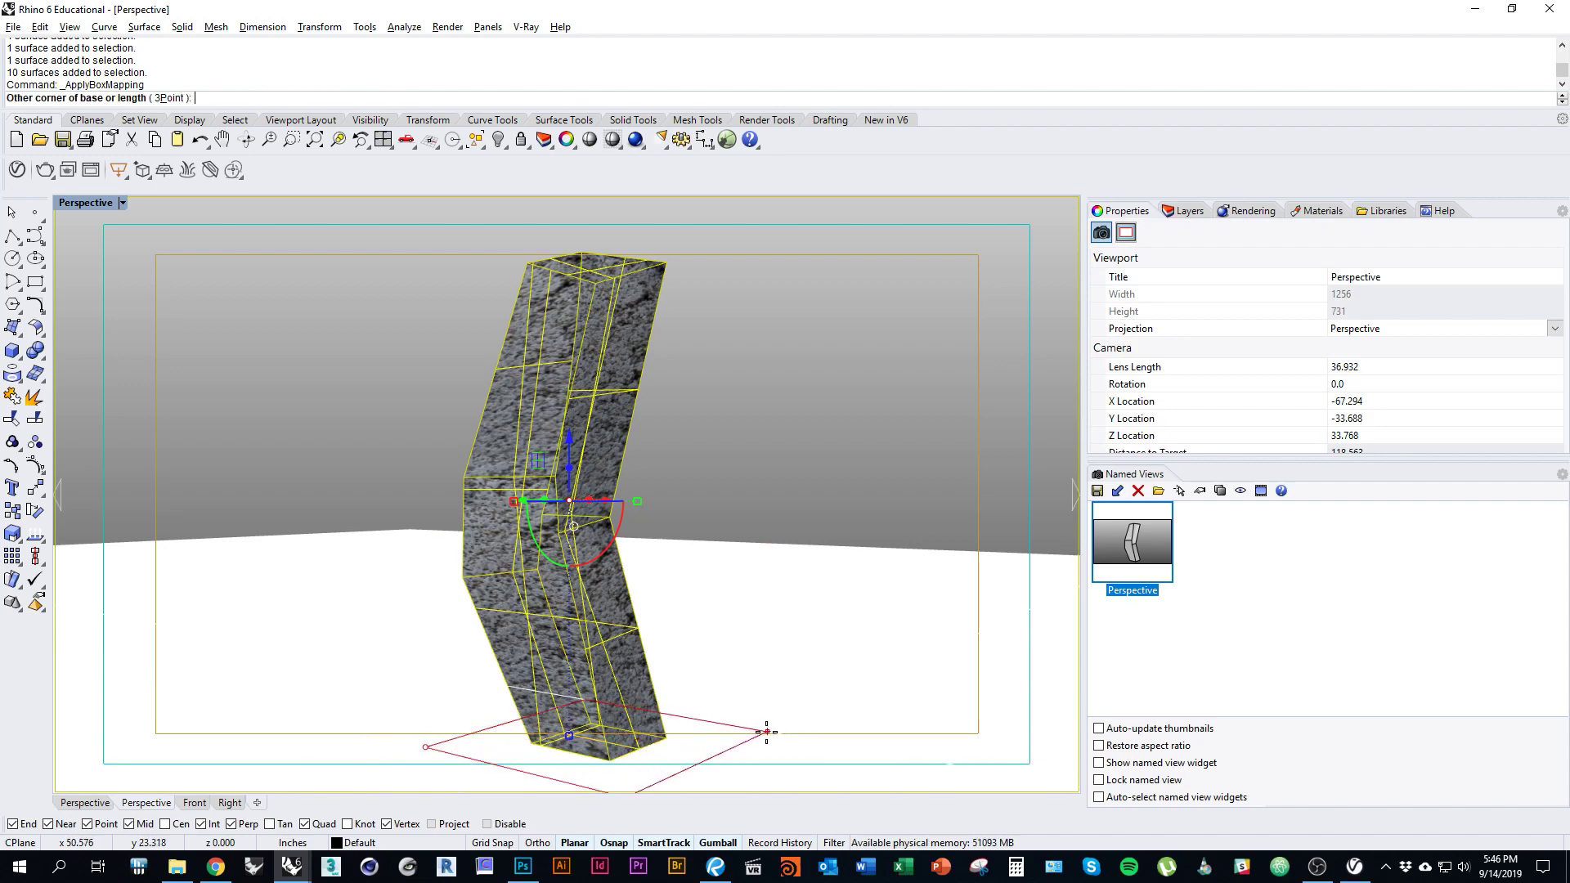
pyautogui.click(757, 730)
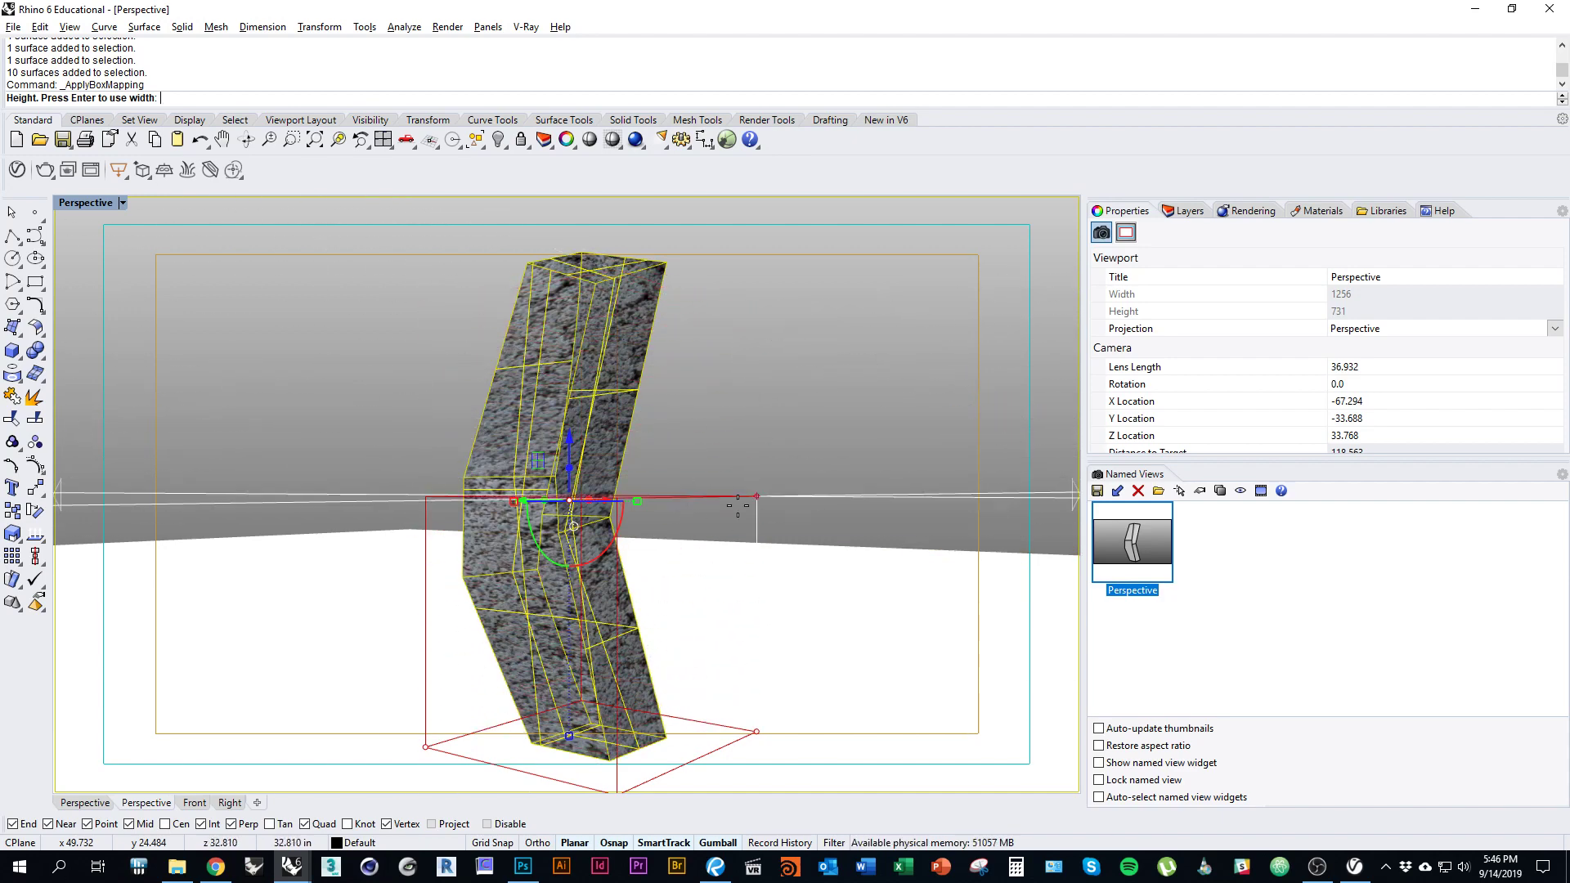
pyautogui.click(752, 667)
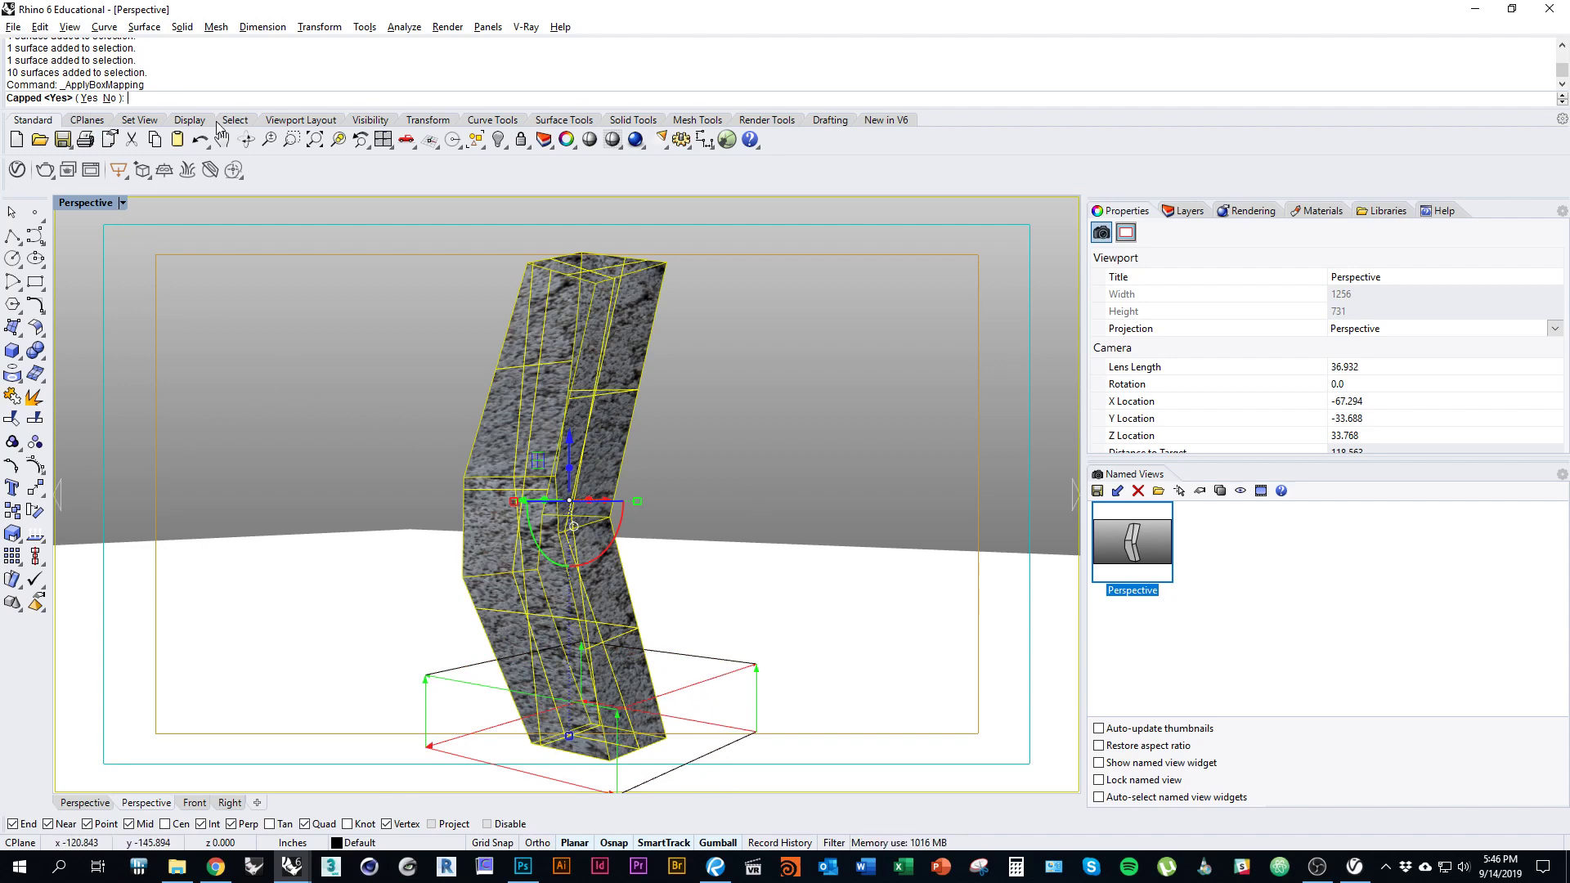
pyautogui.press('Return')
pyautogui.press('Escape')
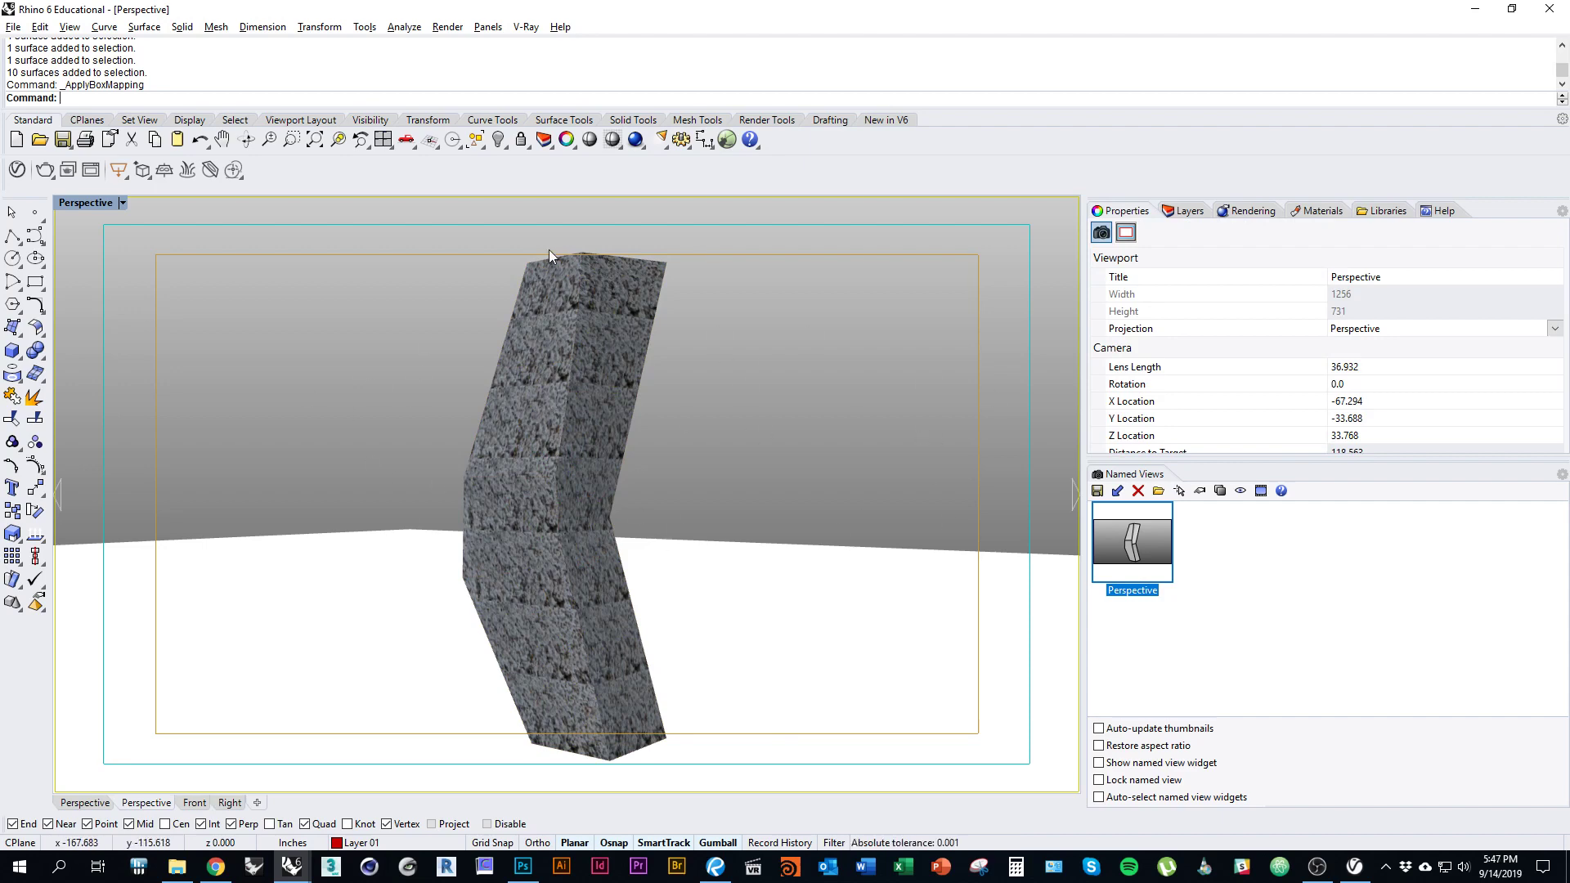
# Enable Interactive mode in the V-Ray renderer settings, start the render, and arrange the frame buffer beside the Asset Editor.
pyautogui.click(526, 27)
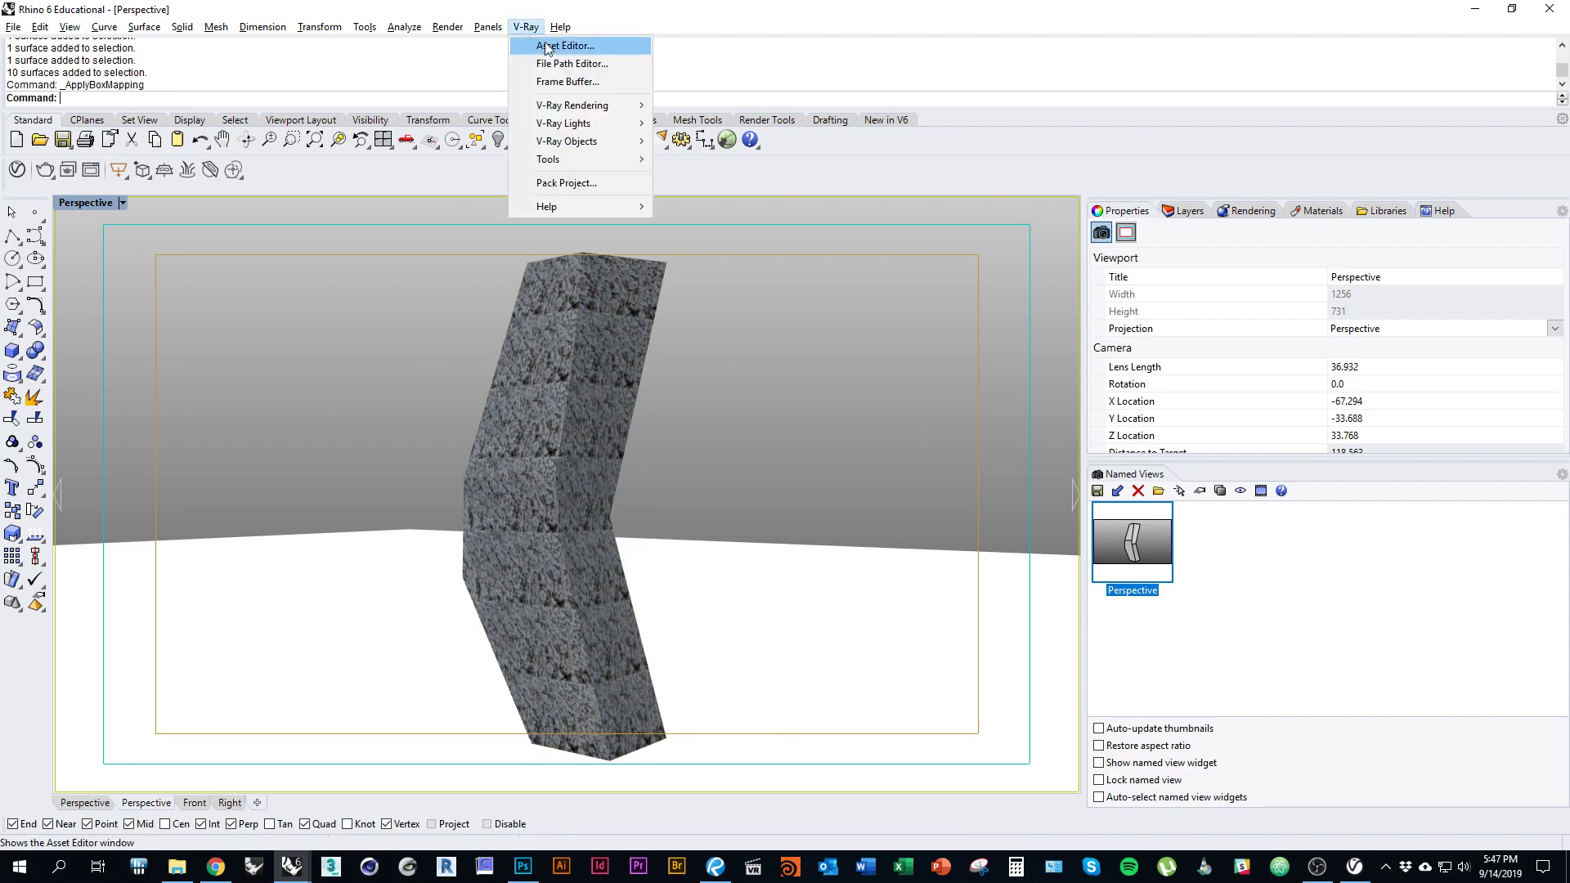
pyautogui.click(607, 49)
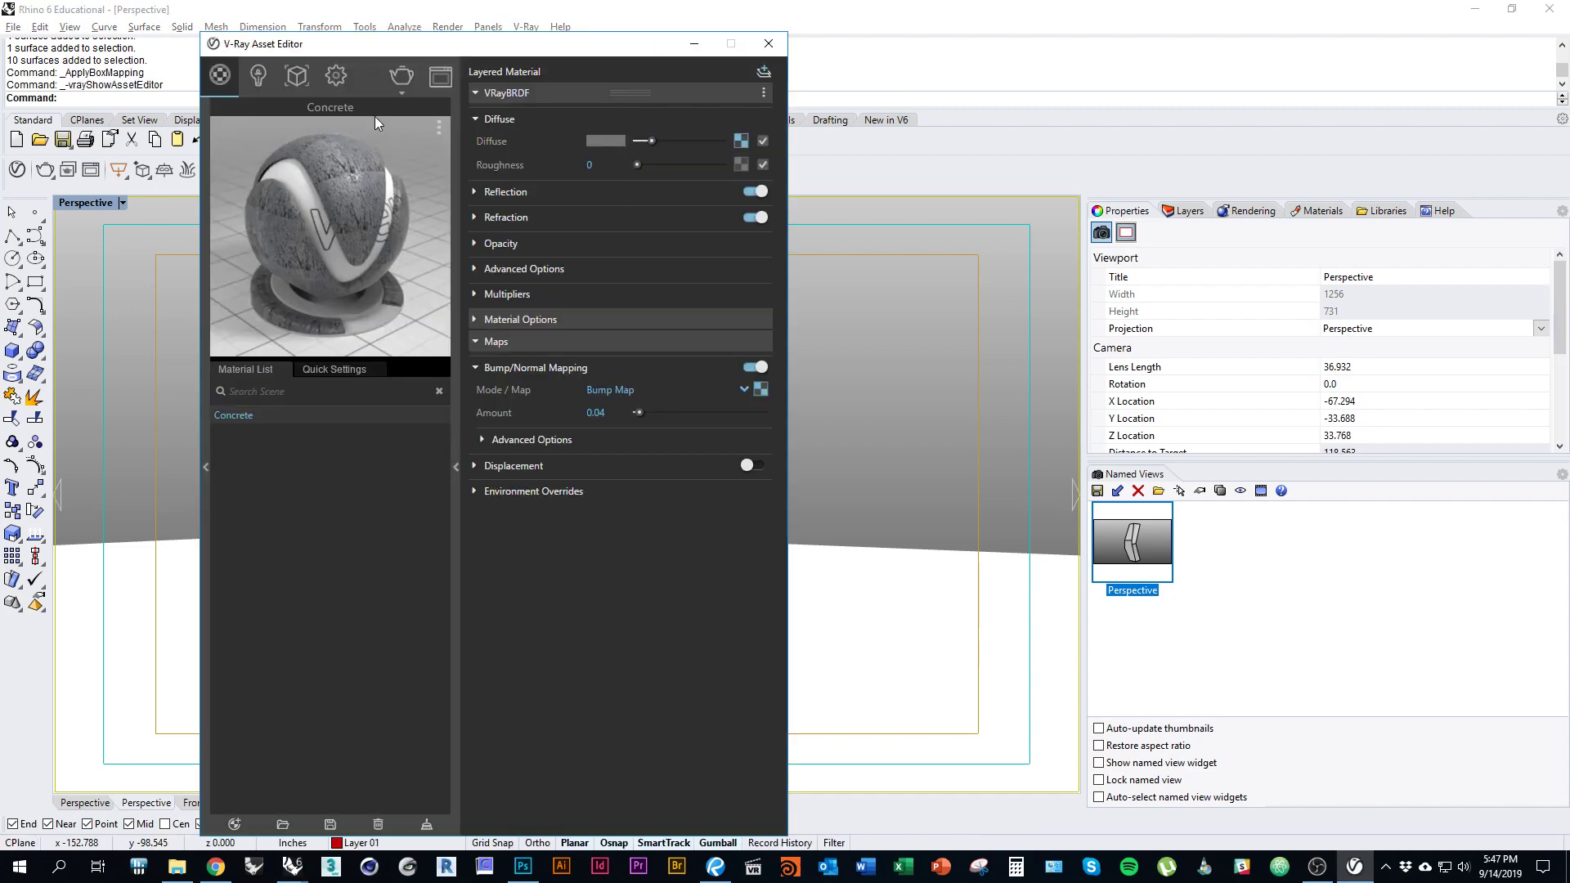
pyautogui.click(335, 76)
pyautogui.click(455, 466)
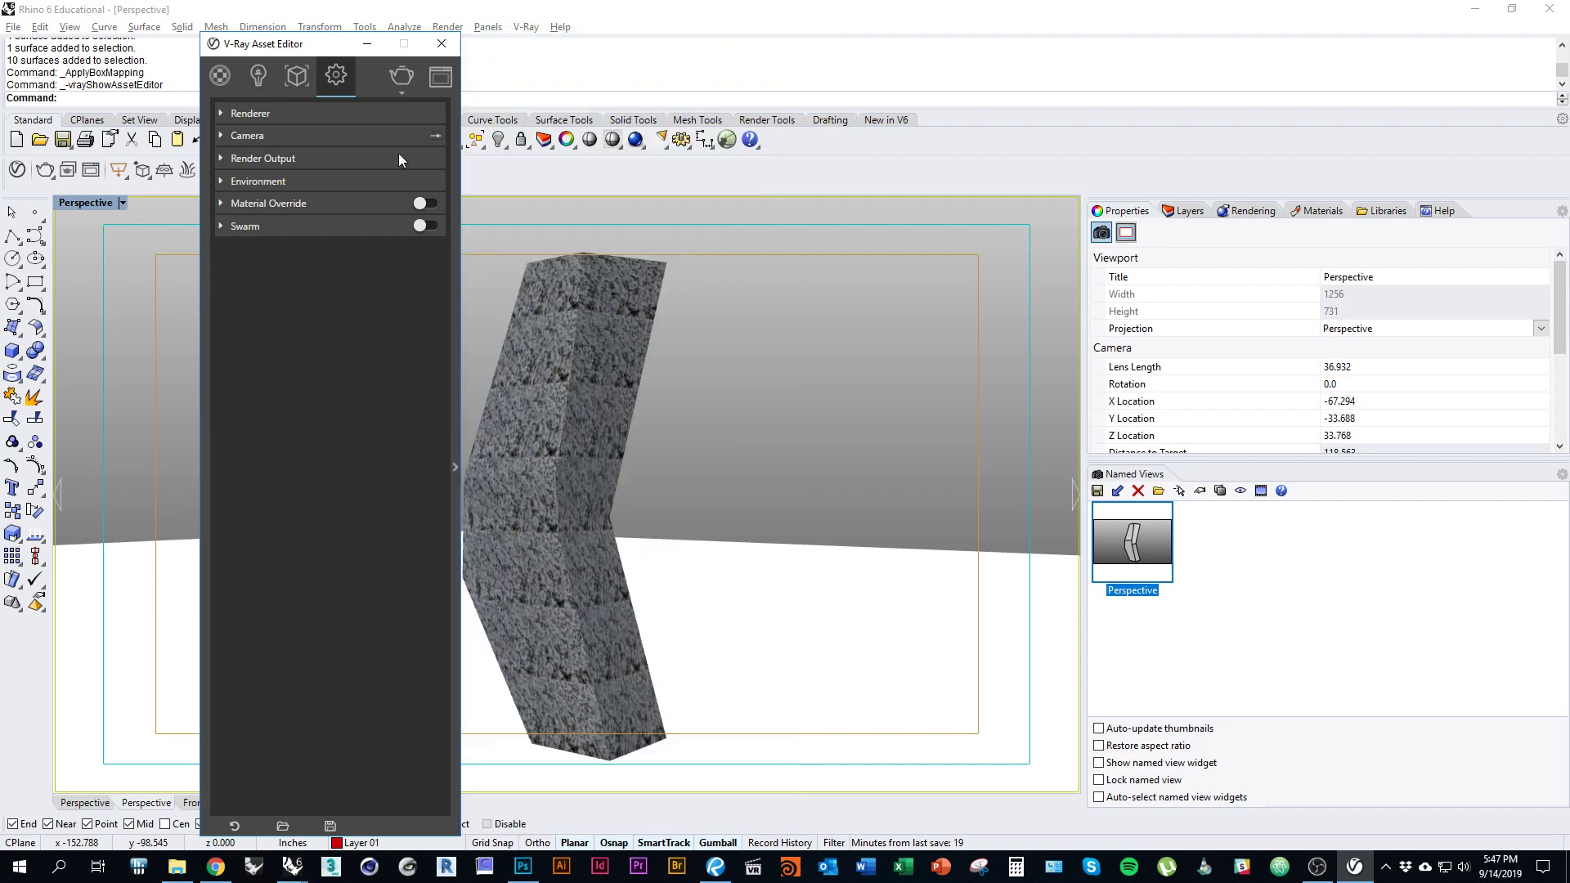
pyautogui.click(251, 114)
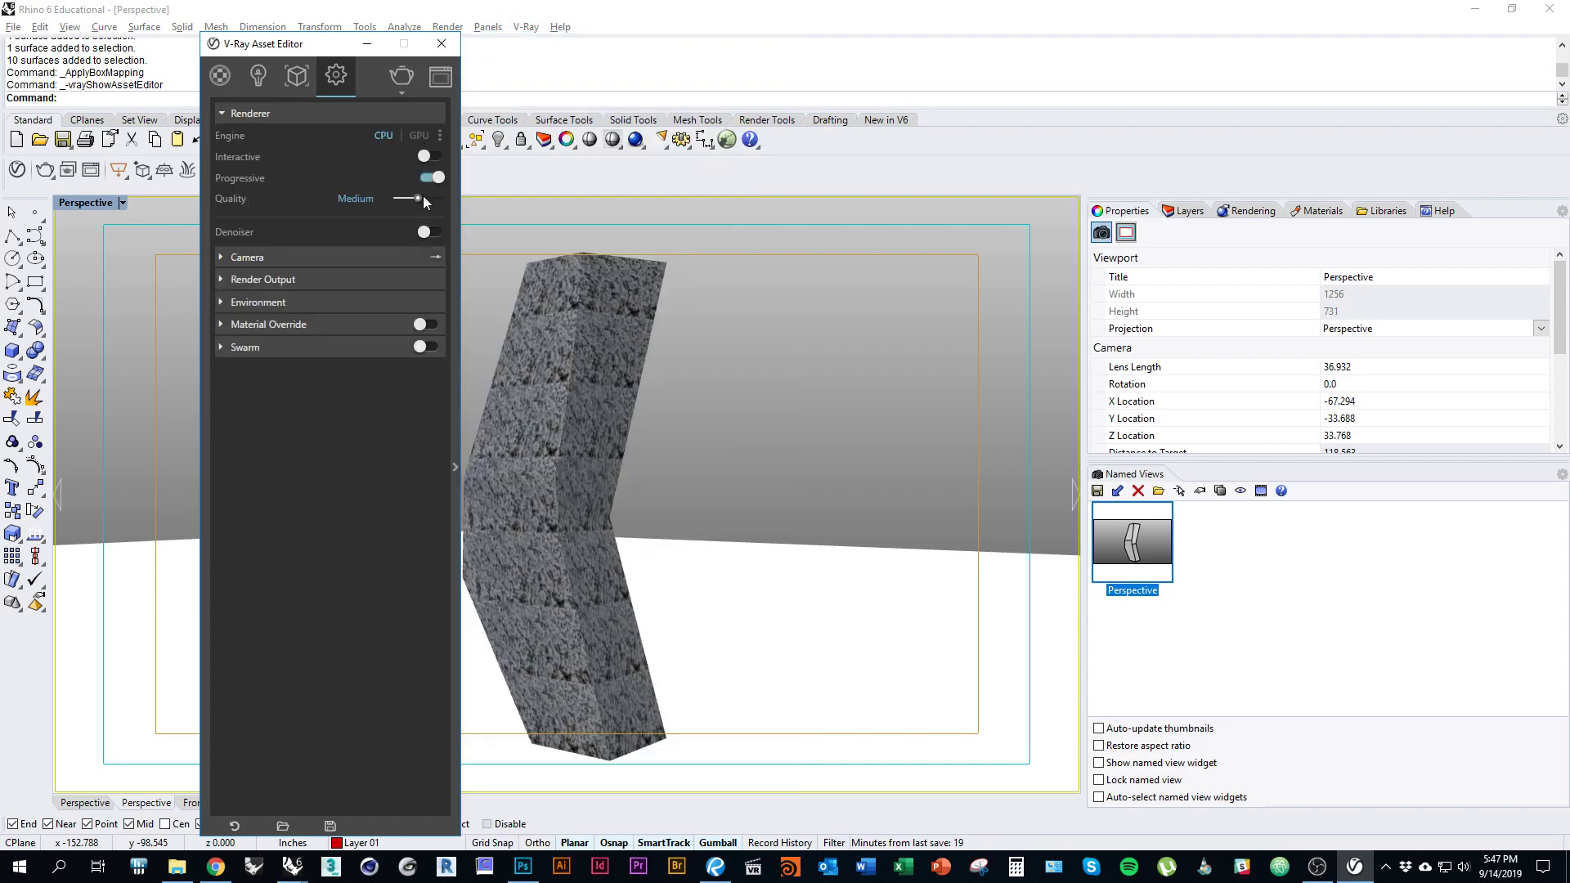
pyautogui.click(429, 156)
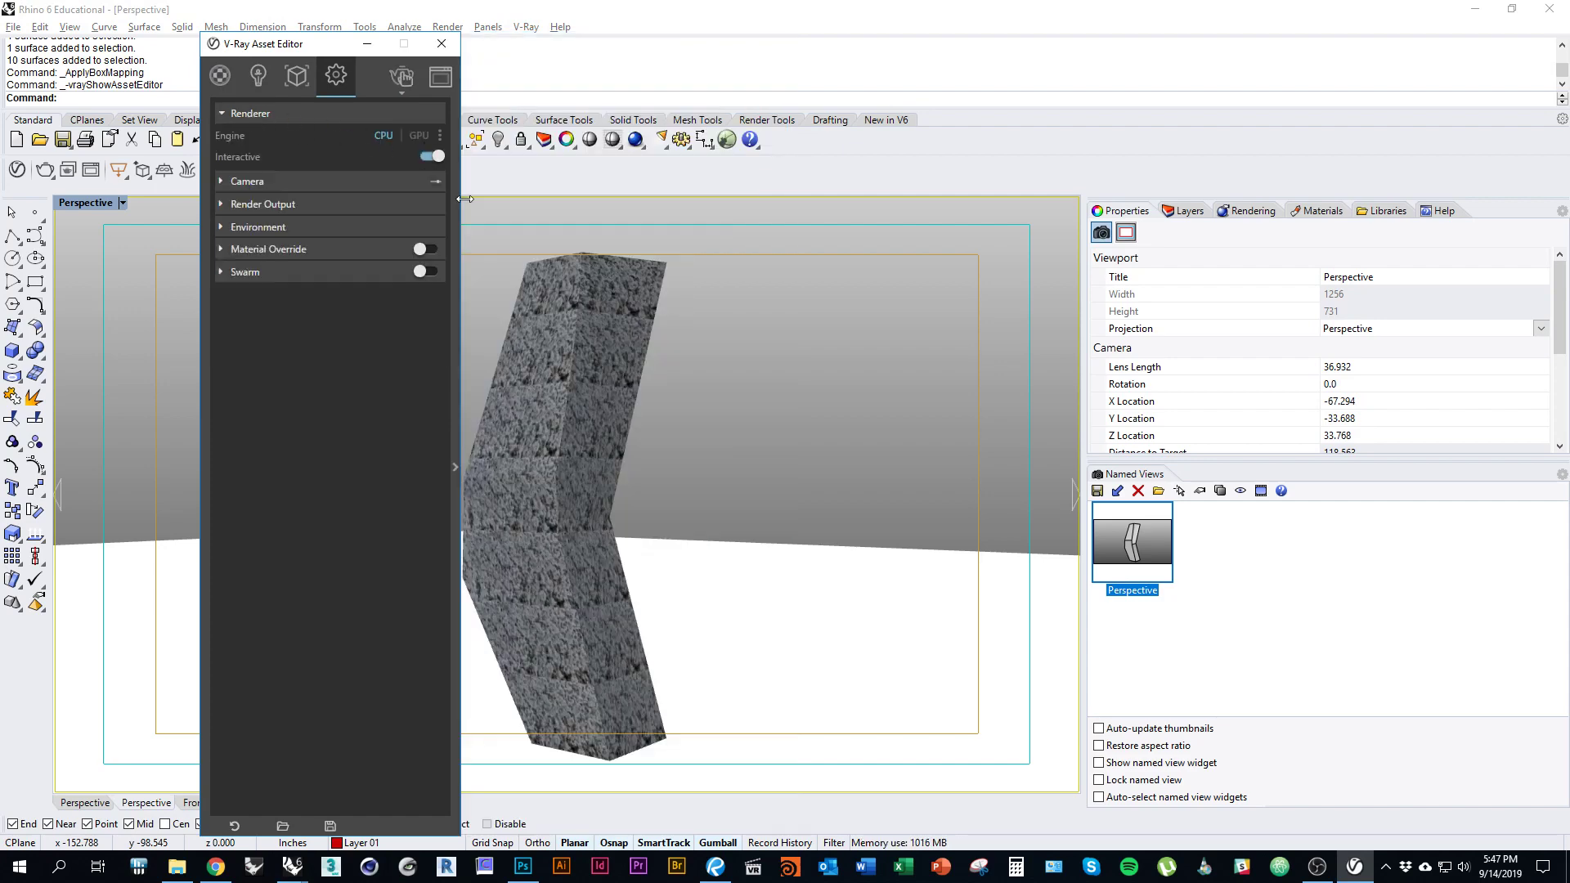
pyautogui.click(400, 78)
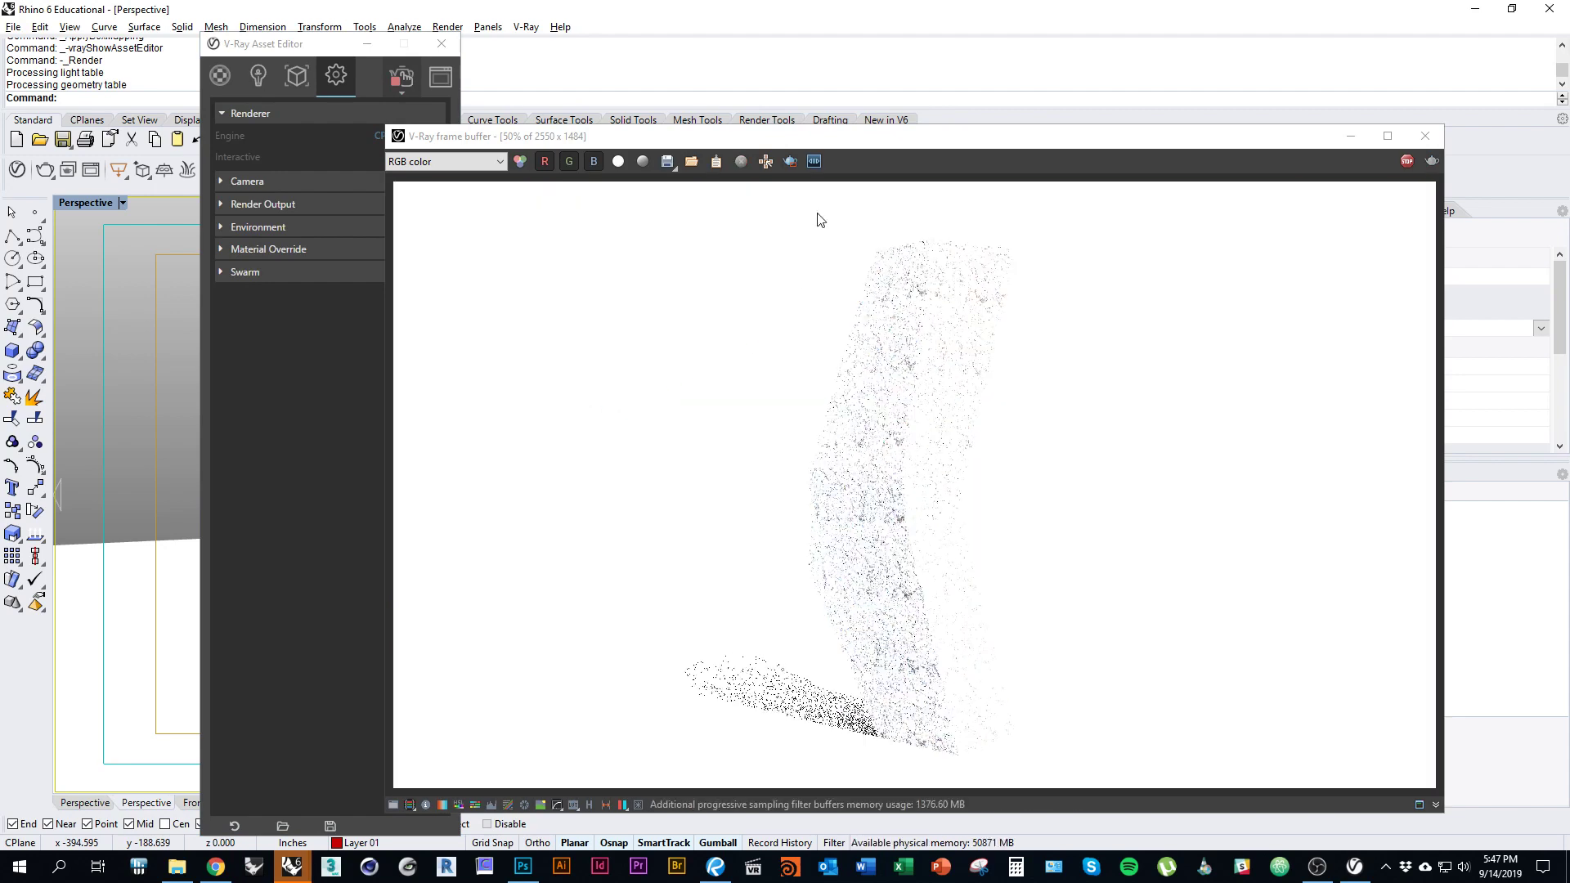
pyautogui.moveTo(841, 141); pyautogui.dragTo(944, 93)
pyautogui.moveTo(309, 47); pyautogui.dragTo(280, 48)
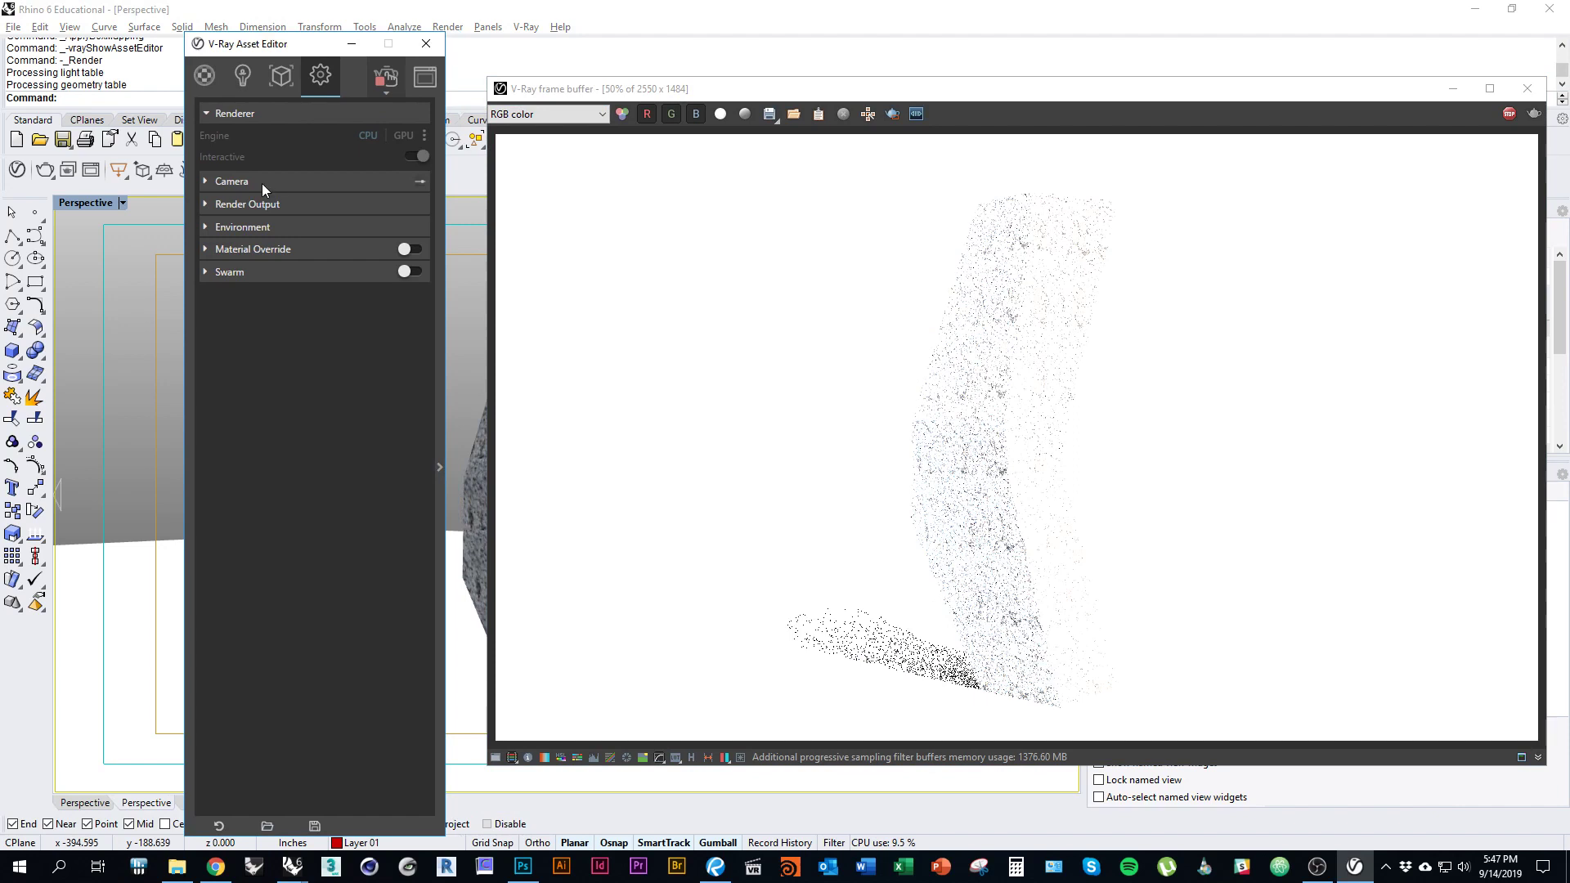
# Set the V-Ray camera's Exposure Value (EV) to 14.8 to darken the overexposed interactive render.
pyautogui.click(205, 181)
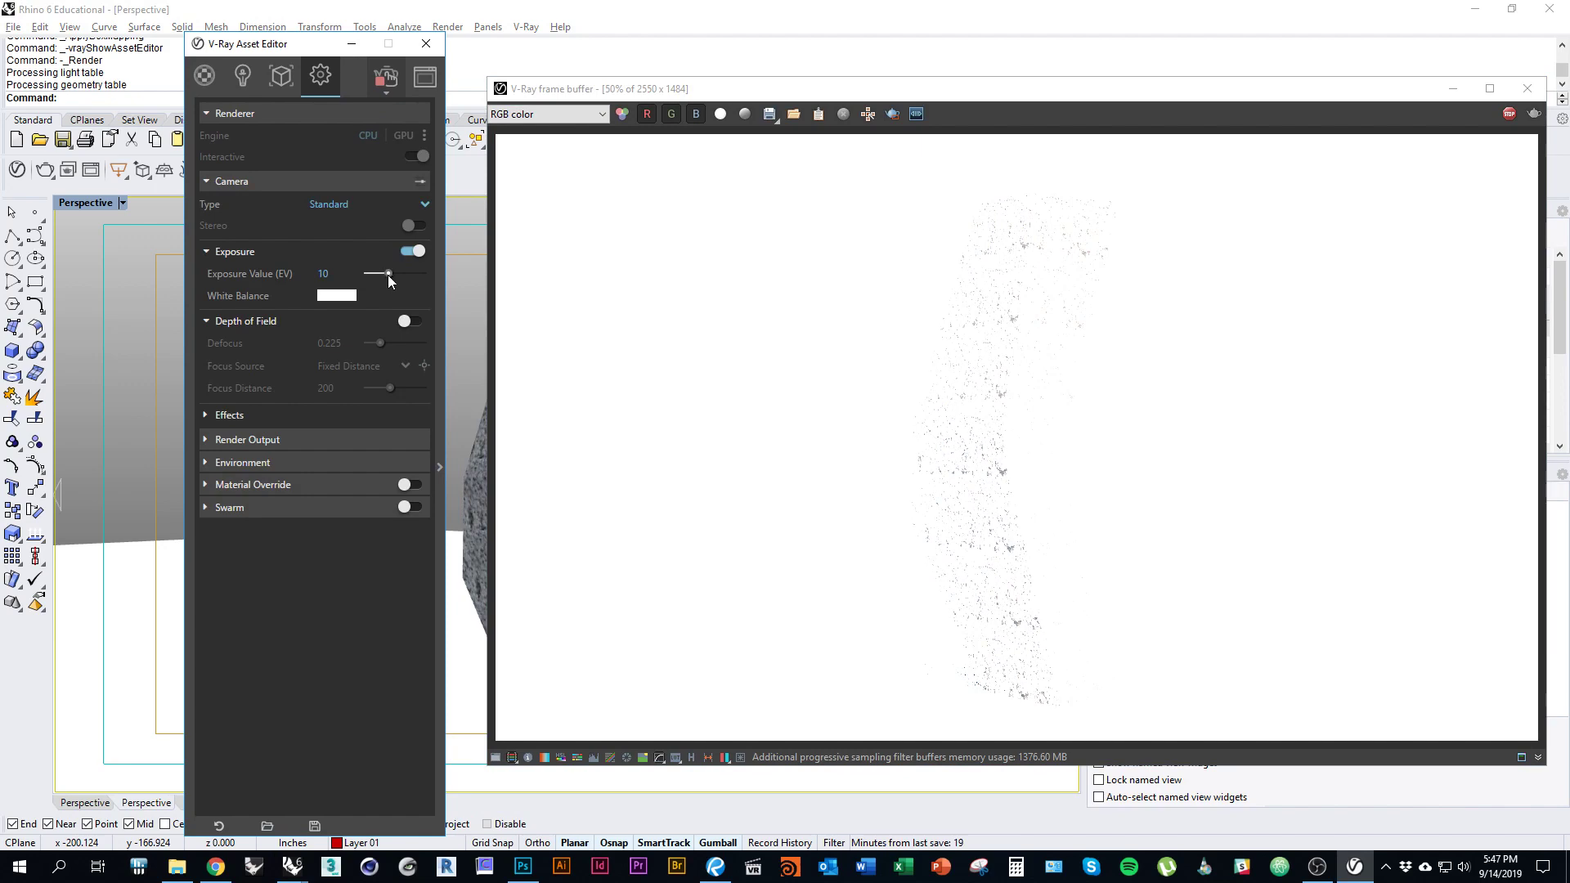
pyautogui.moveTo(389, 276); pyautogui.dragTo(385, 275)
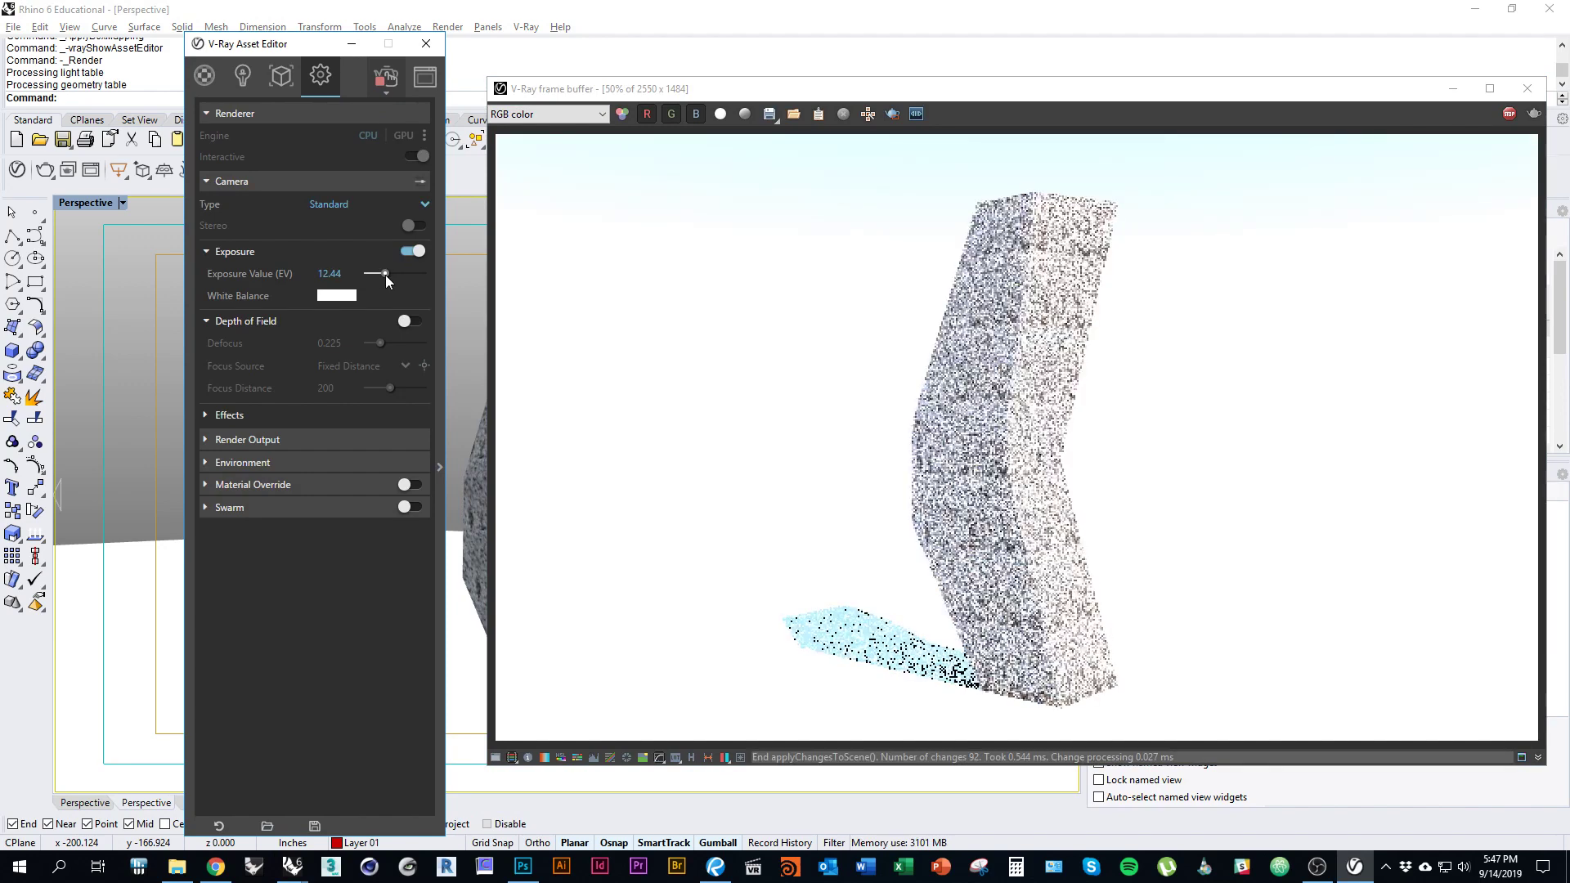
pyautogui.doubleClick(351, 271)
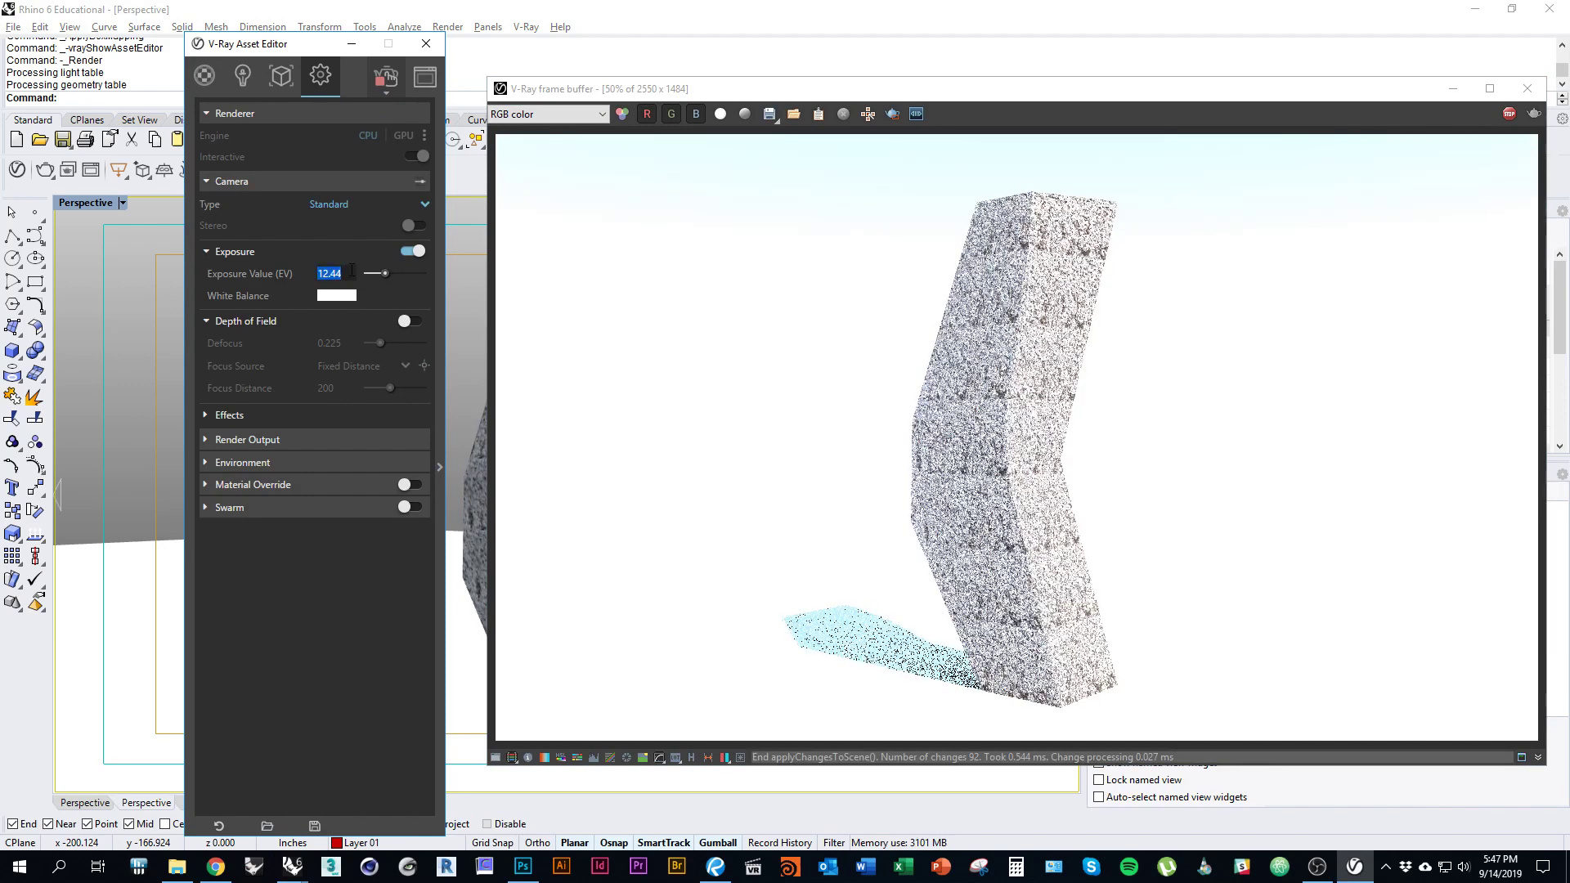
pyautogui.moveTo(386, 275); pyautogui.dragTo(381, 273)
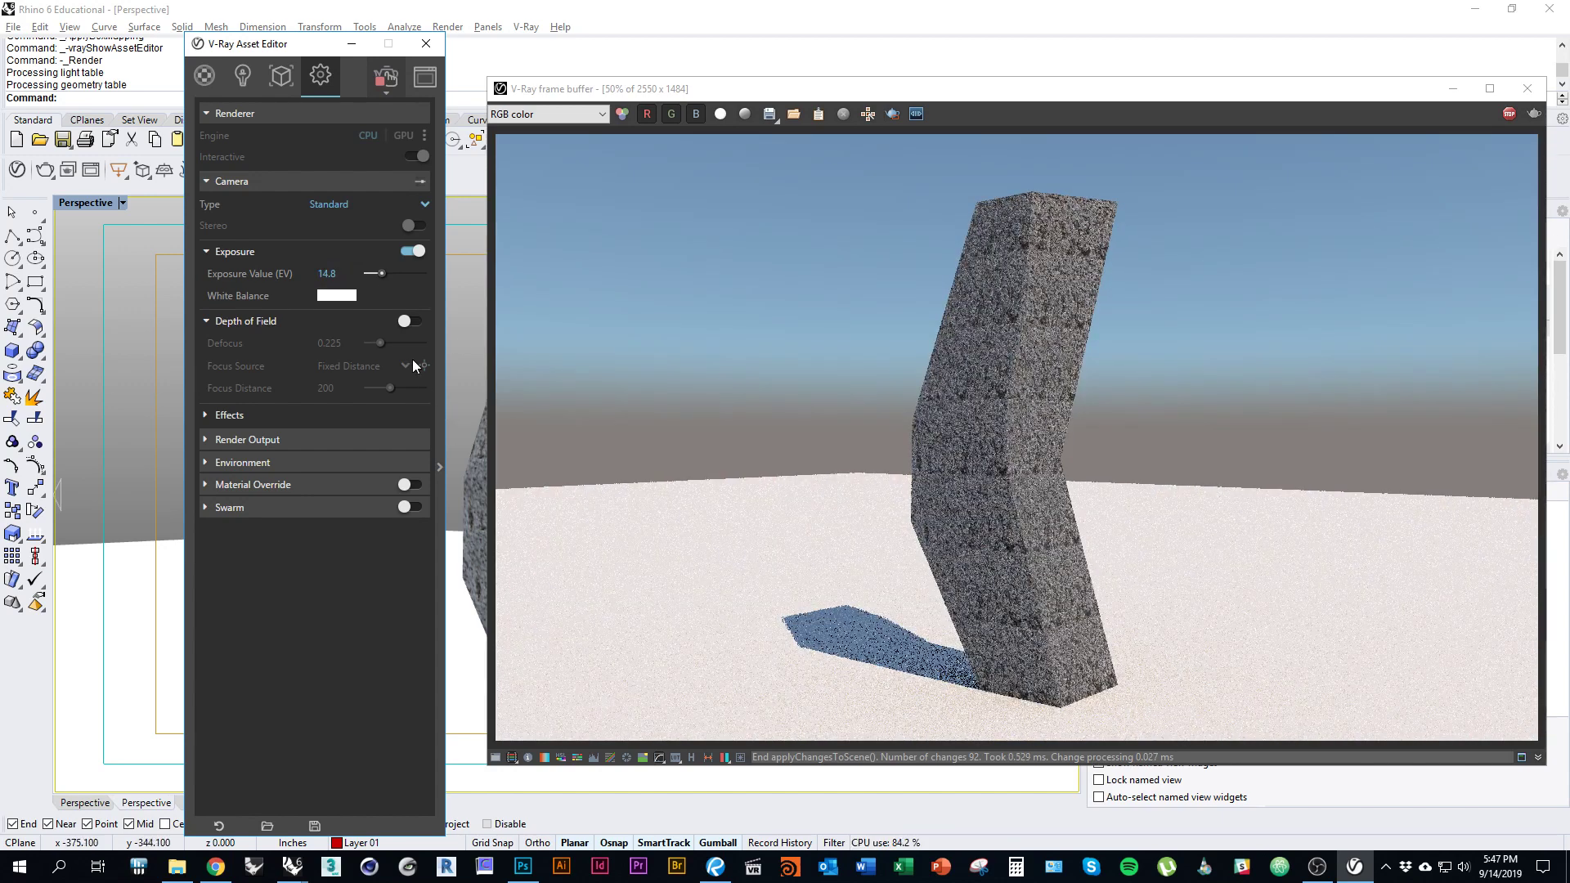
pyautogui.click(235, 251)
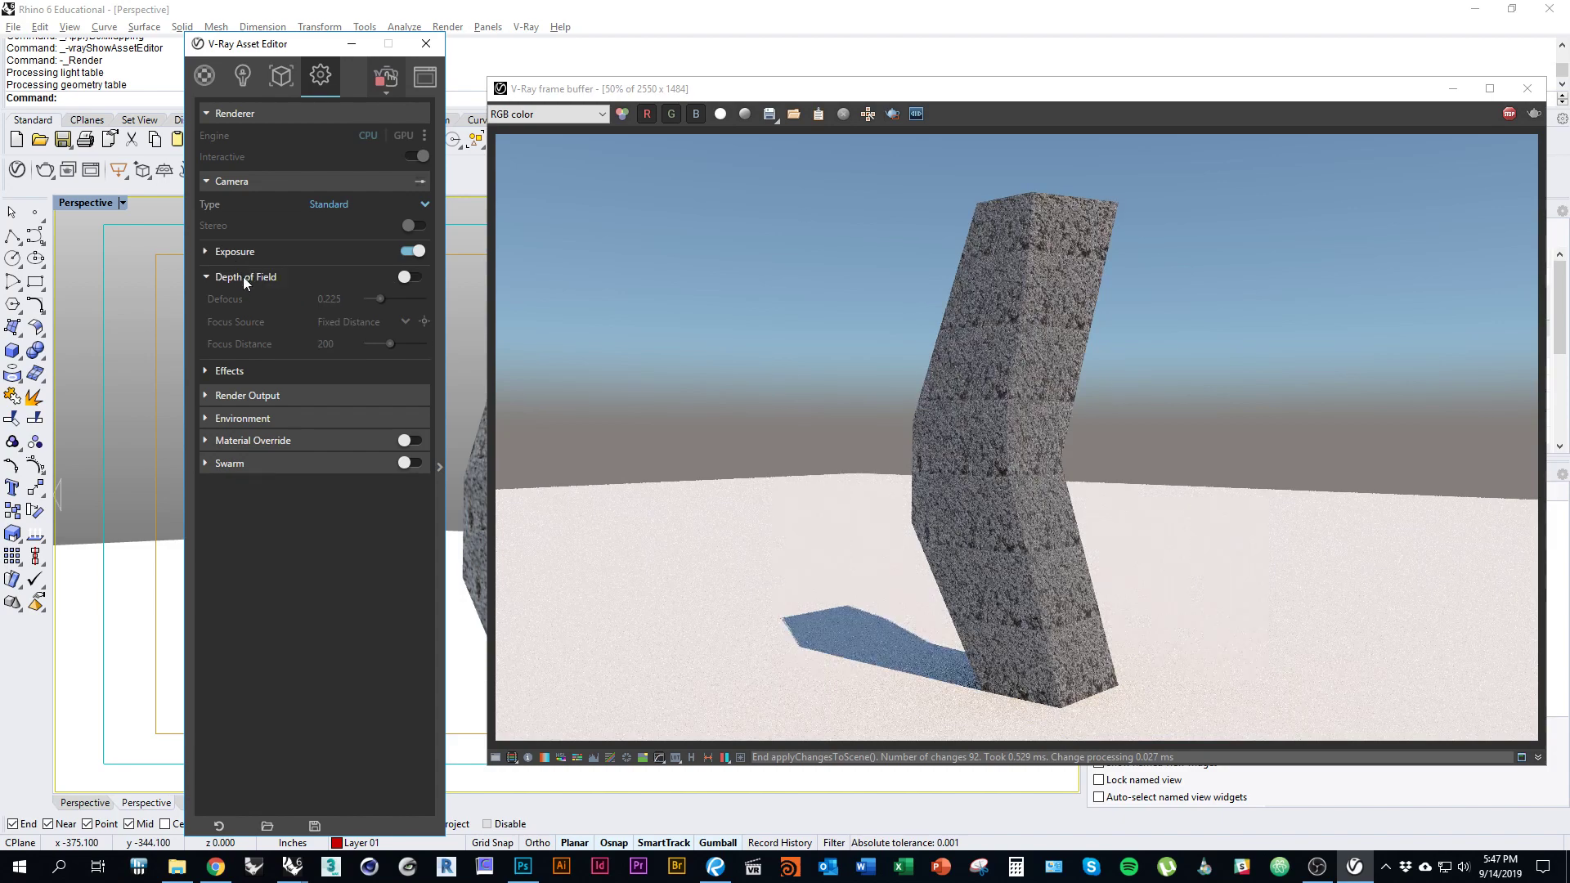
# Close the Asset Editor, set the Perspective viewport to Shaded display, and move the frame buffer clear of the sun light.
pyautogui.moveTo(740, 89); pyautogui.dragTo(4, 82)
pyautogui.moveTo(504, 96); pyautogui.dragTo(977, 557)
pyautogui.click(426, 44)
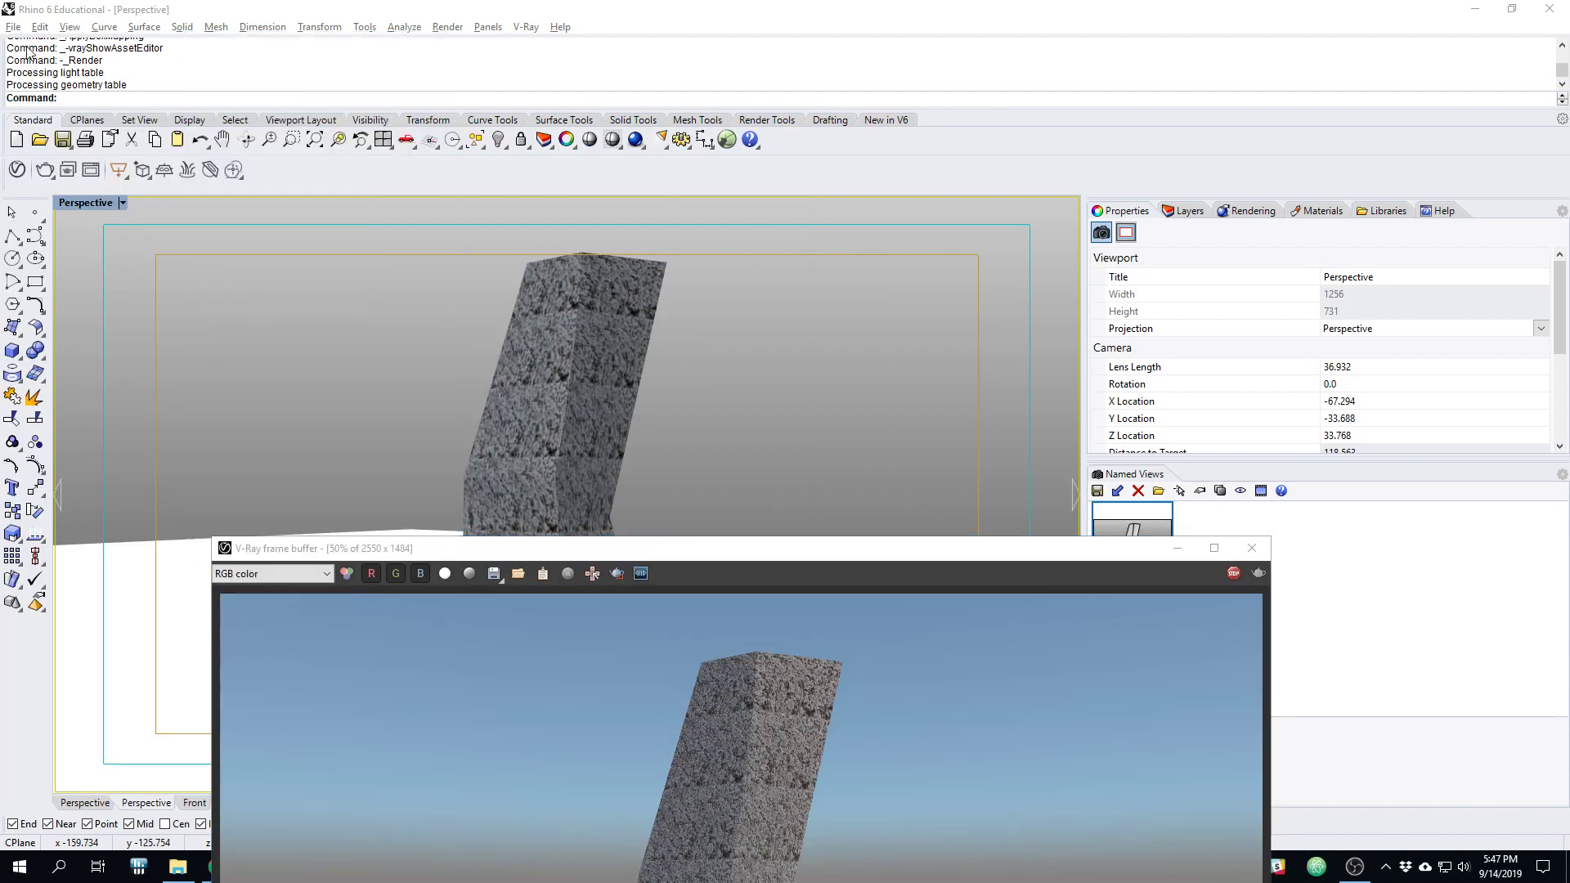
pyautogui.click(123, 204)
pyautogui.click(181, 133)
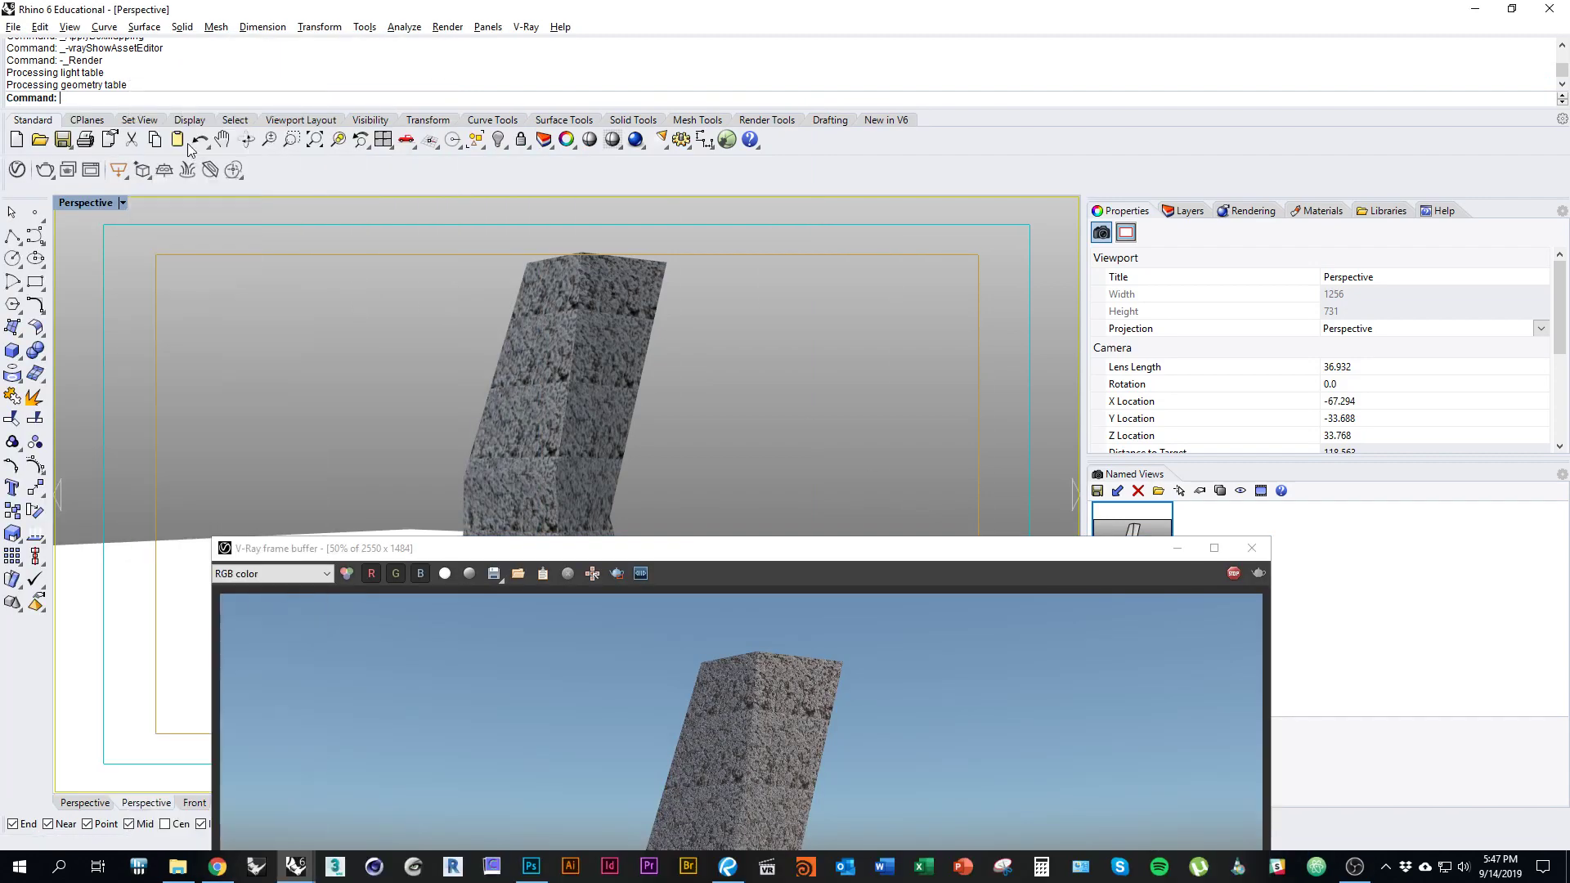
pyautogui.moveTo(801, 546); pyautogui.dragTo(255, 137)
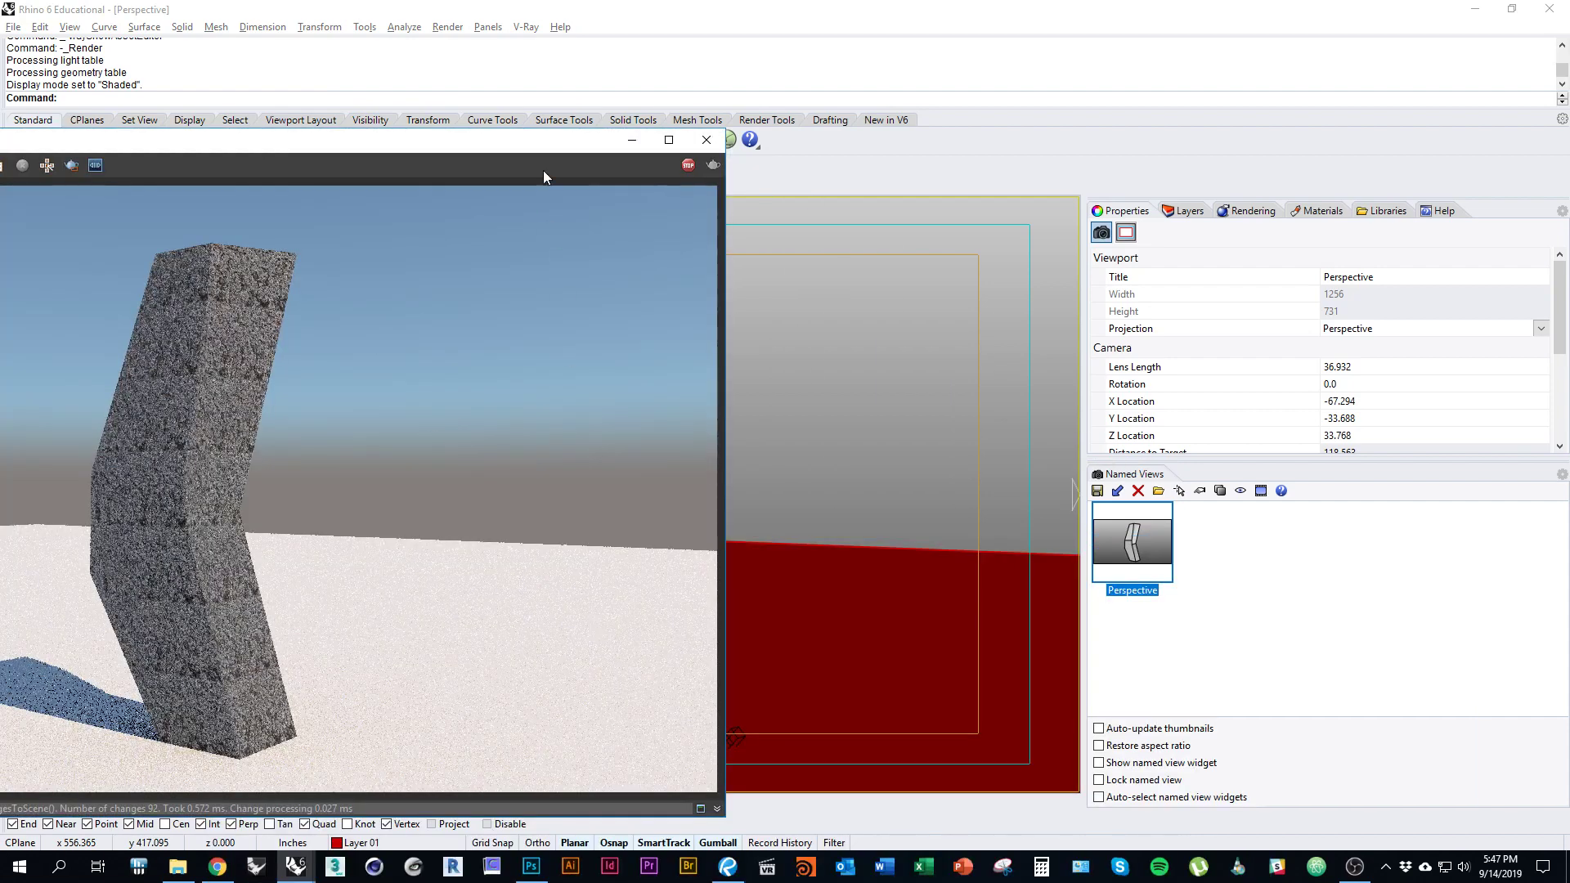
# Move the directional sun light away from the column's base and rotate it to adjust the shadow in the interactive render.
pyautogui.click(730, 738)
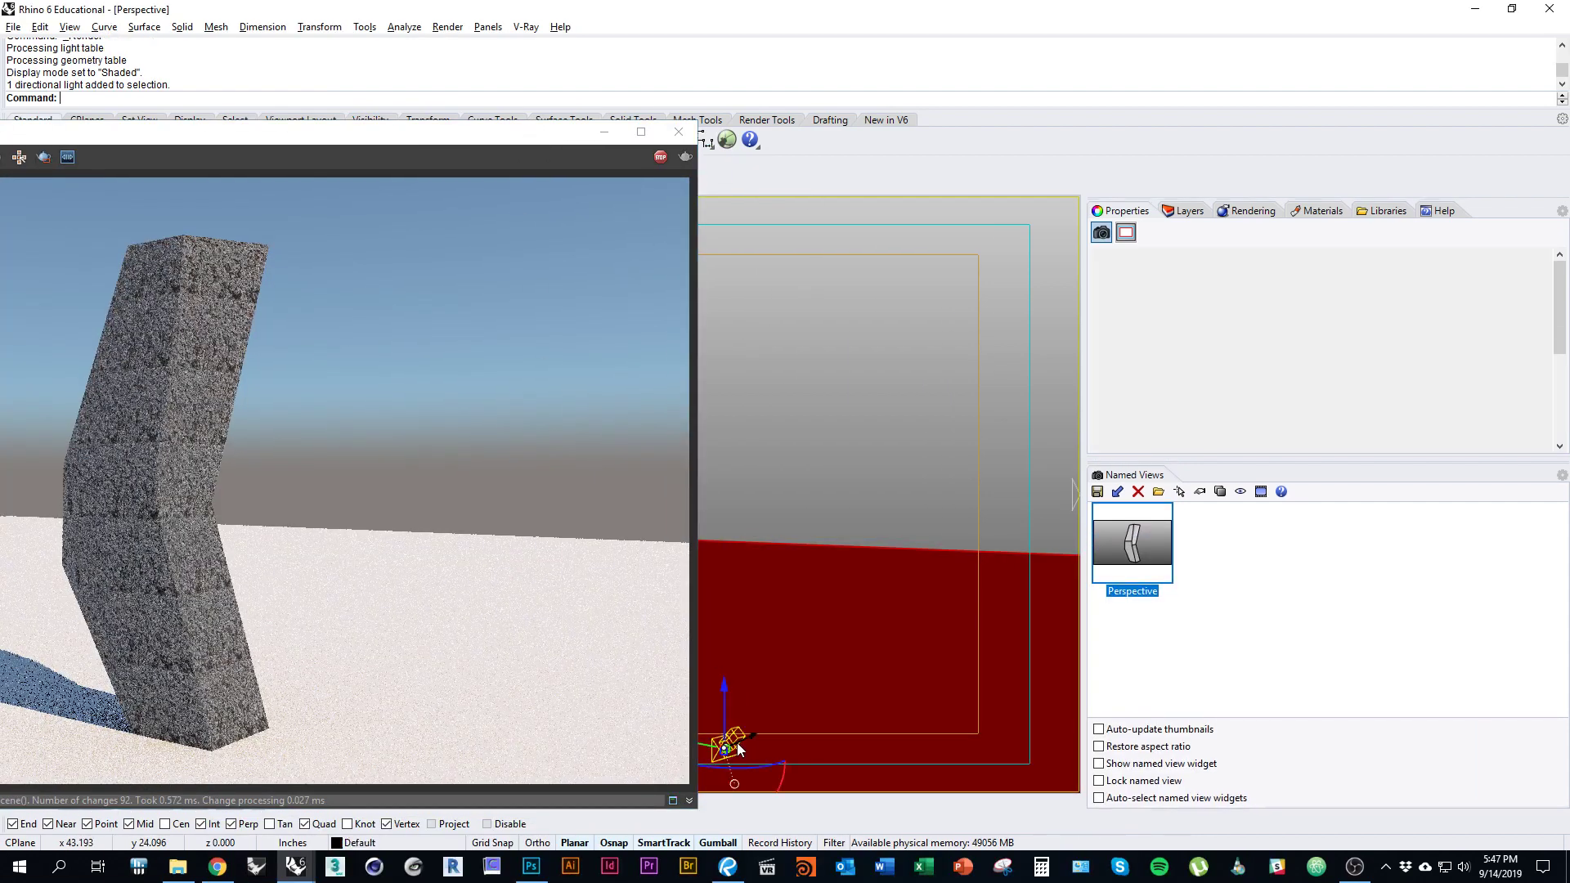
pyautogui.moveTo(749, 738)
pyautogui.mouseDown()
pyautogui.moveTo(935, 697)
pyautogui.moveTo(895, 744)
pyautogui.moveTo(925, 681)
pyautogui.moveTo(885, 721)
pyautogui.moveTo(930, 705)
pyautogui.moveTo(929, 687)
pyautogui.mouseUp()
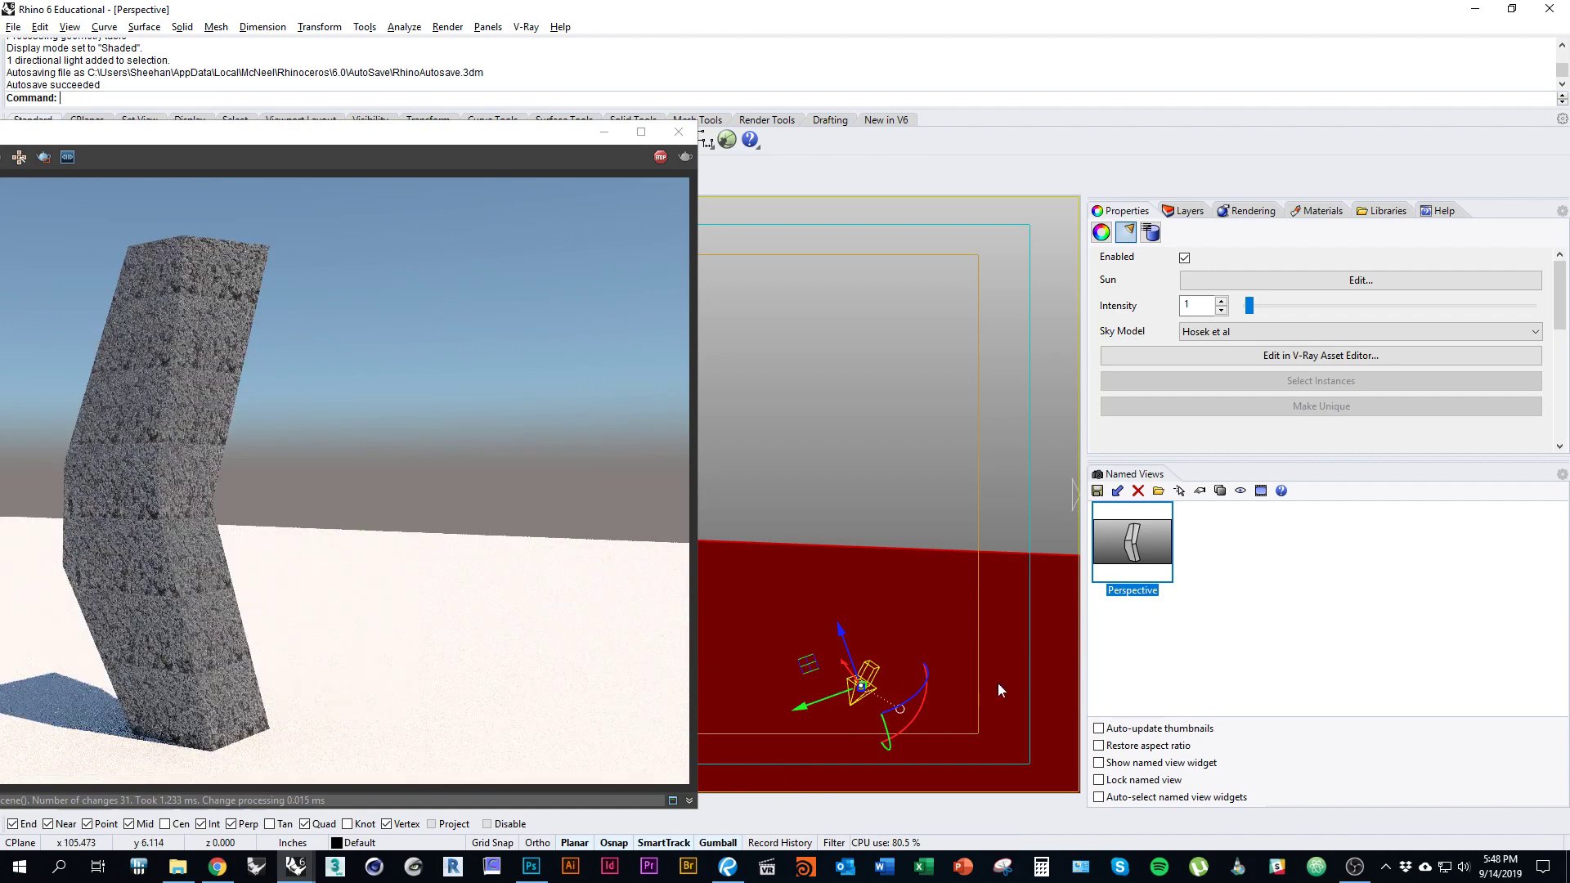
pyautogui.moveTo(916, 715)
pyautogui.mouseDown()
pyautogui.moveTo(900, 746)
pyautogui.moveTo(920, 717)
pyautogui.moveTo(907, 729)
pyautogui.moveTo(888, 717)
pyautogui.mouseUp()
pyautogui.moveTo(353, 135); pyautogui.dragTo(949, 121)
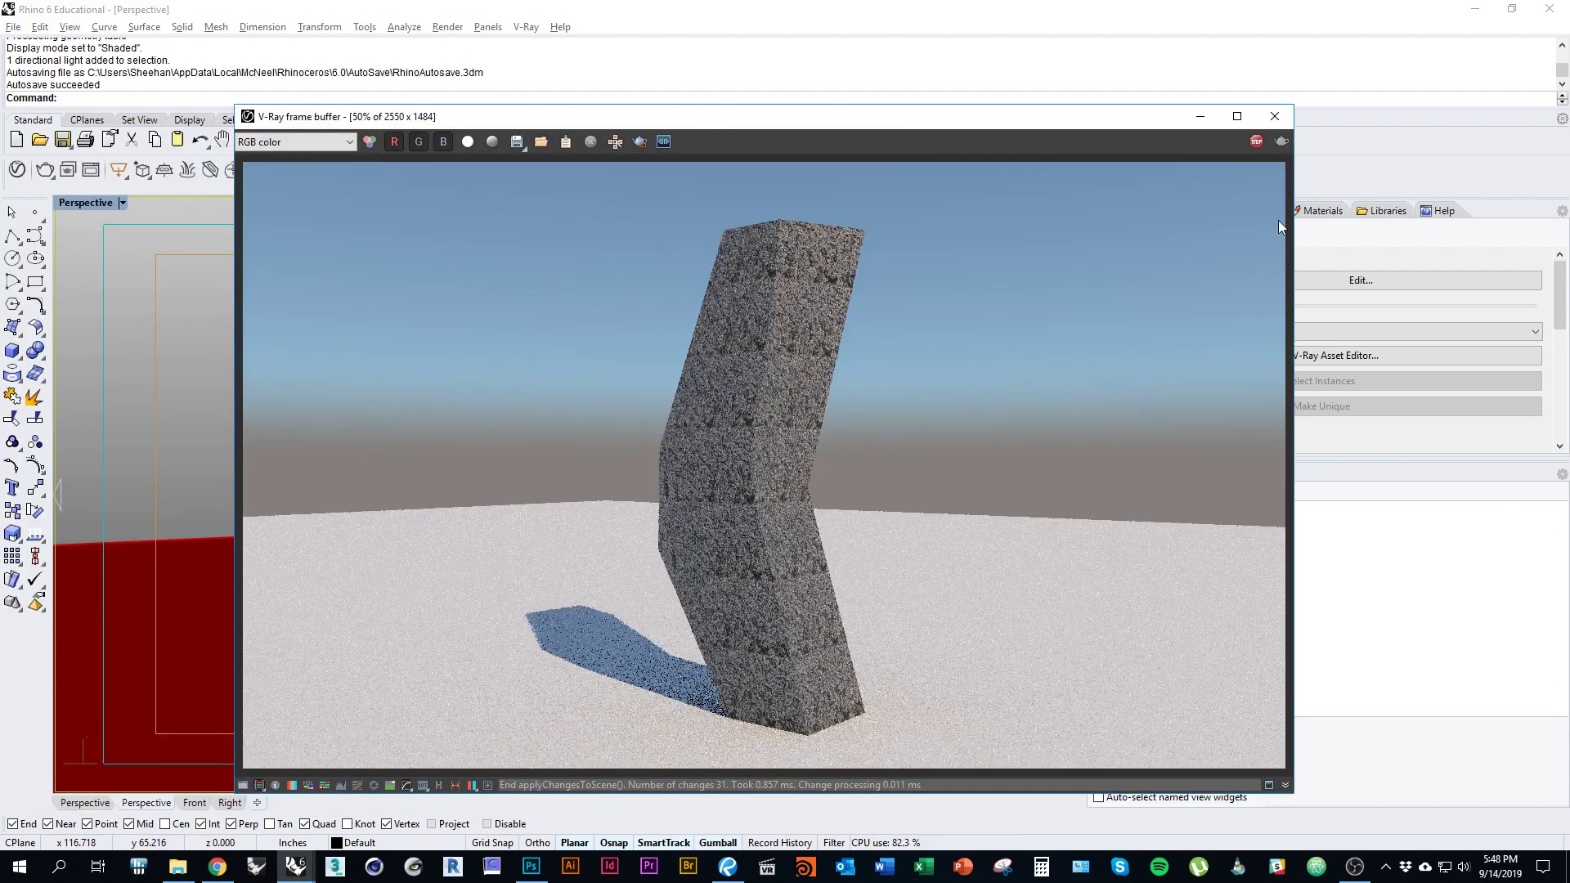
# Stop the interactive render, close the frame buffer, and return to the Rhino column model.
pyautogui.click(1256, 141)
pyautogui.click(1275, 117)
pyautogui.hotkey('alt', 'Tab')
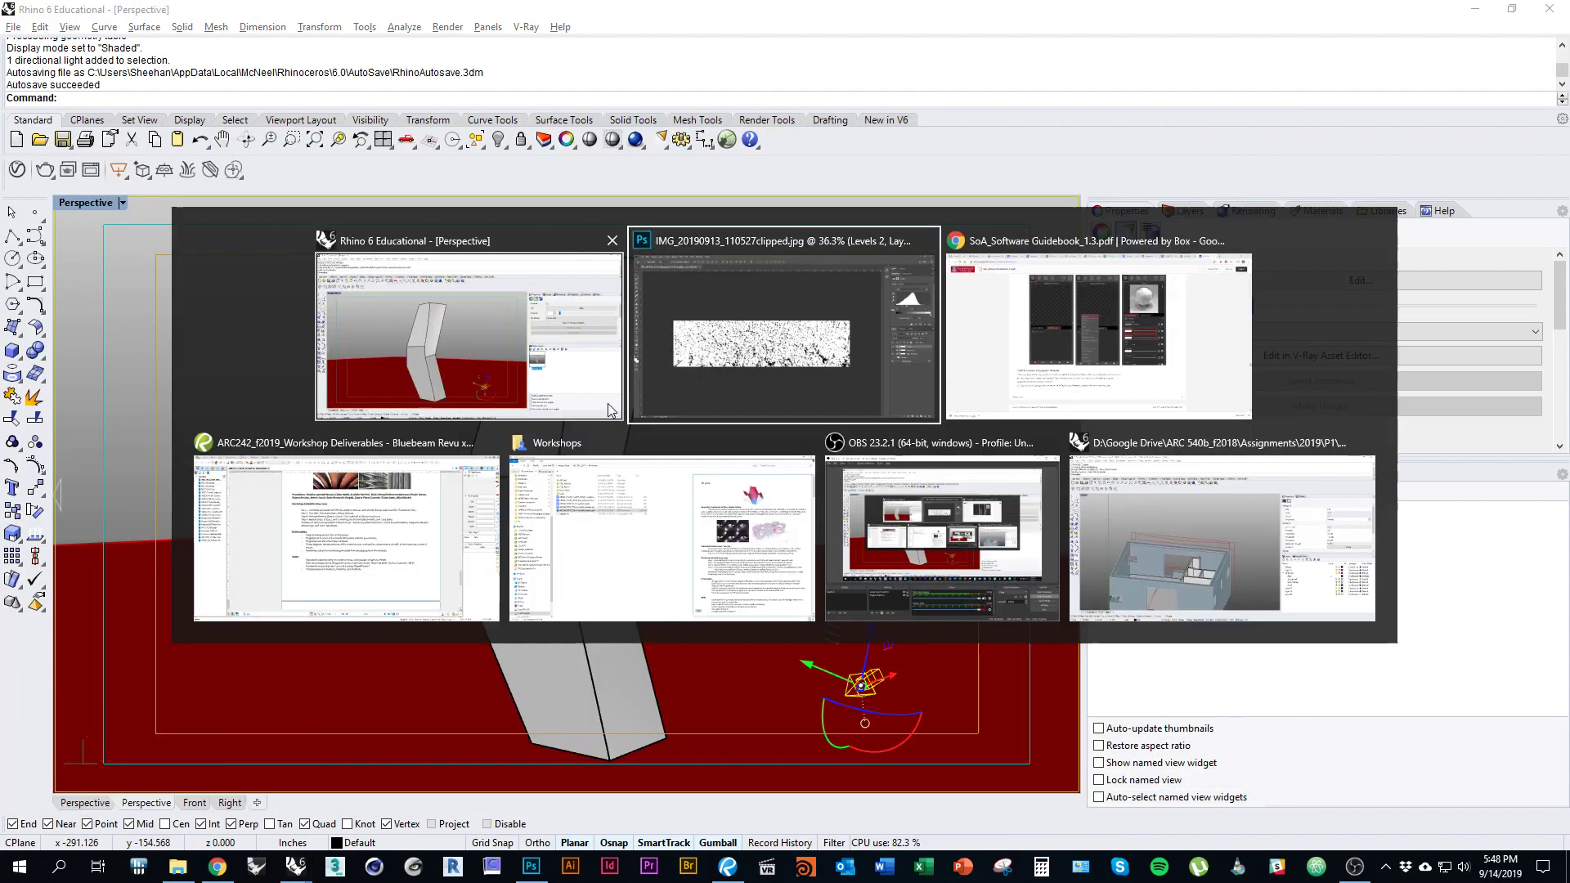
pyautogui.click(600, 380)
# Disable Interactive and Progressive in the V-Ray renderer settings, raise the quality above Medium, and start the render.
pyautogui.click(525, 26)
pyautogui.click(561, 42)
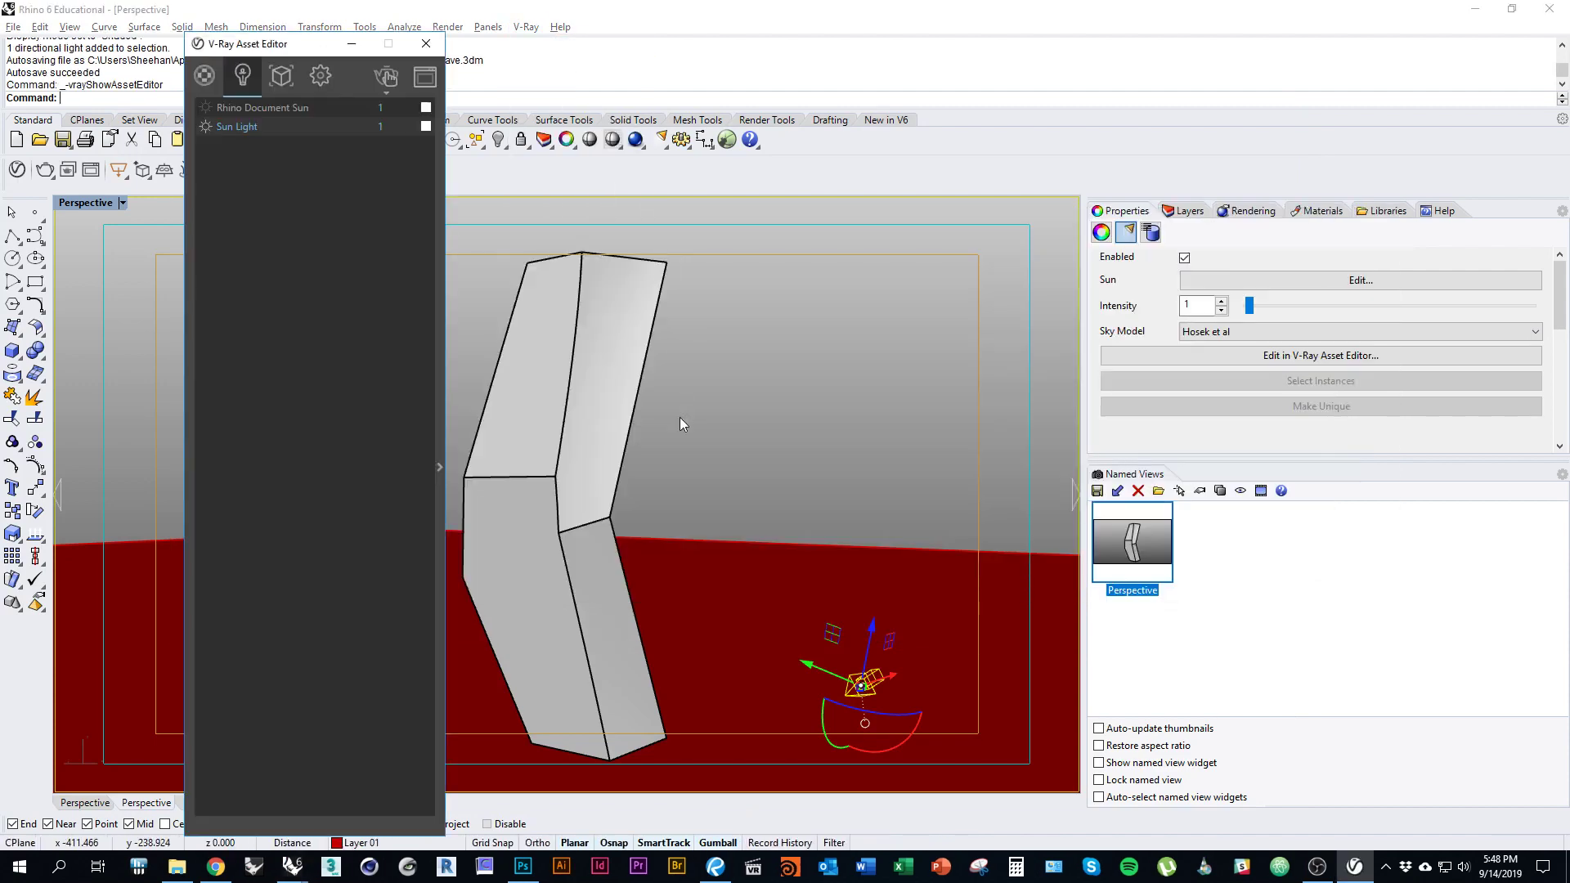
pyautogui.click(320, 75)
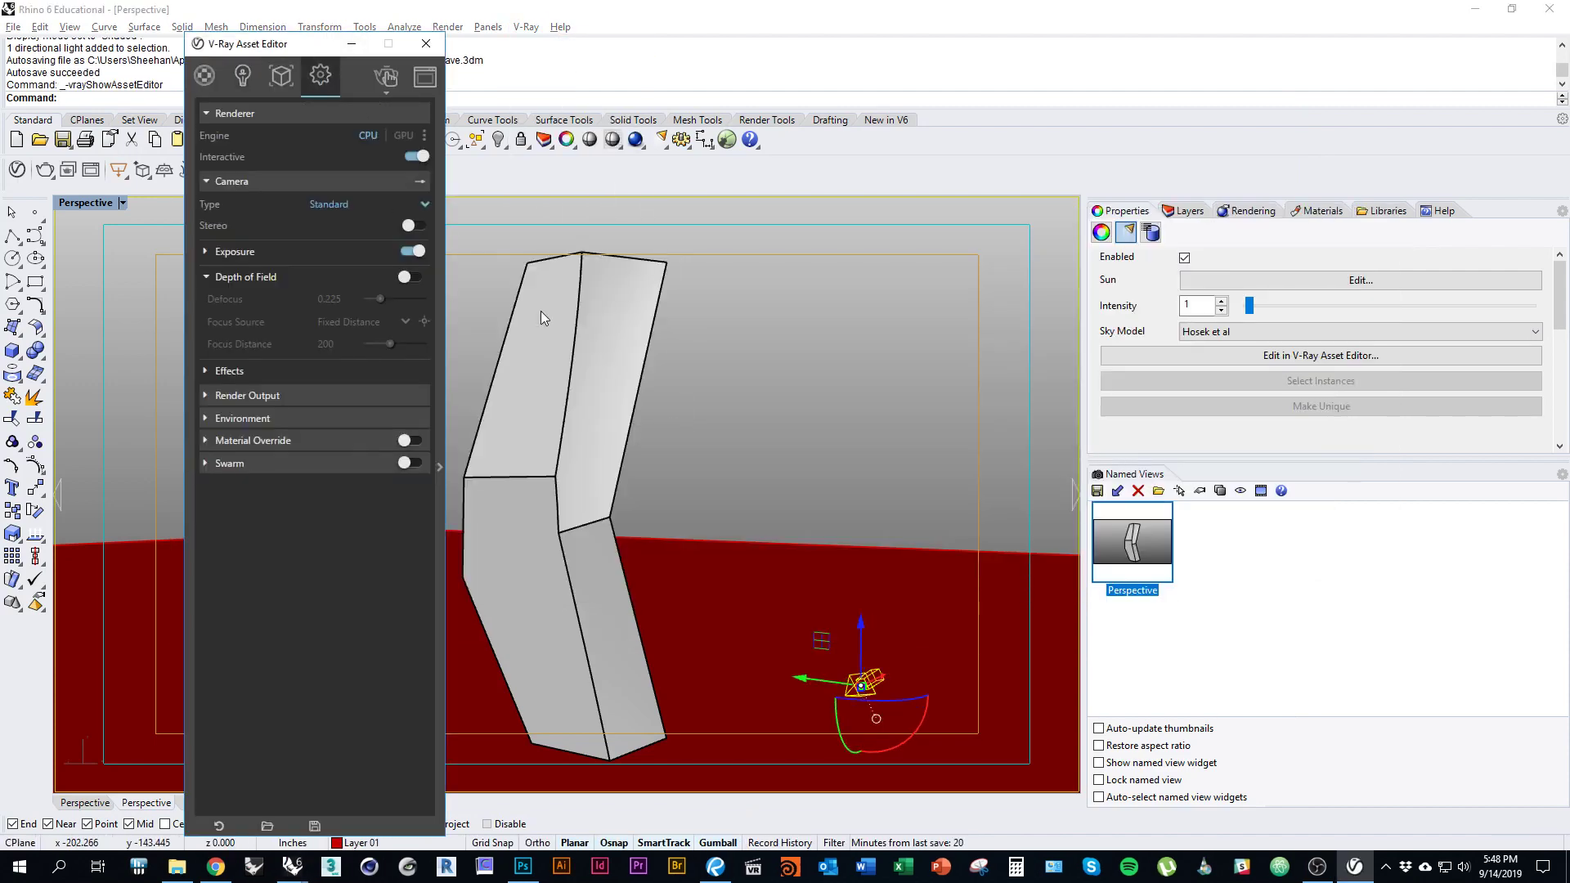
pyautogui.click(416, 157)
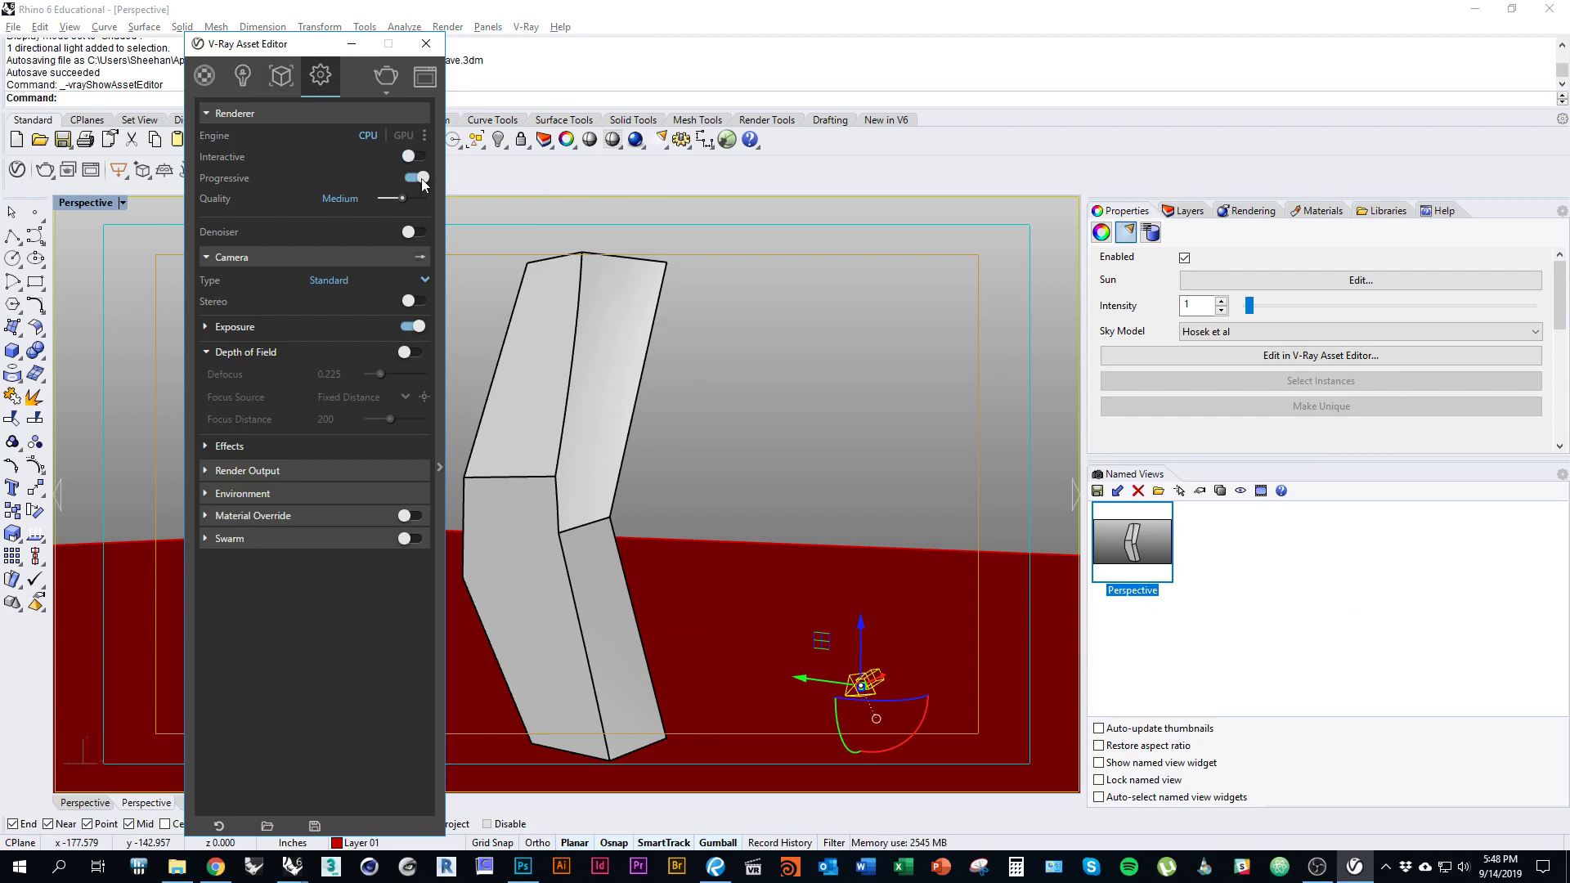
pyautogui.click(417, 178)
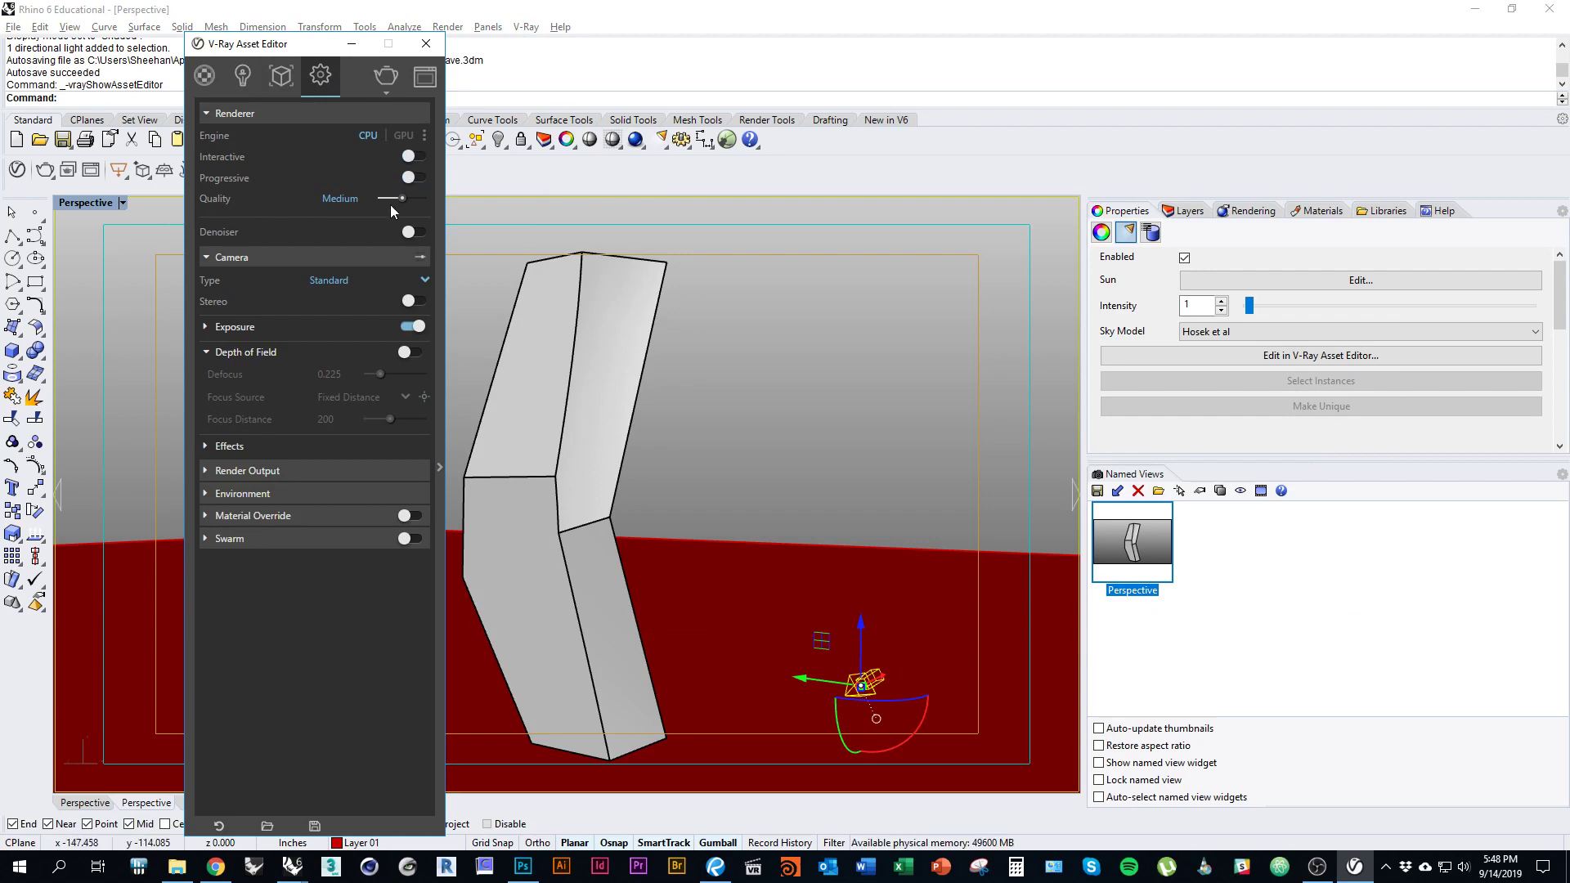
pyautogui.moveTo(402, 202)
pyautogui.mouseDown()
pyautogui.moveTo(434, 205)
pyautogui.moveTo(413, 209)
pyautogui.mouseUp()
pyautogui.click(385, 77)
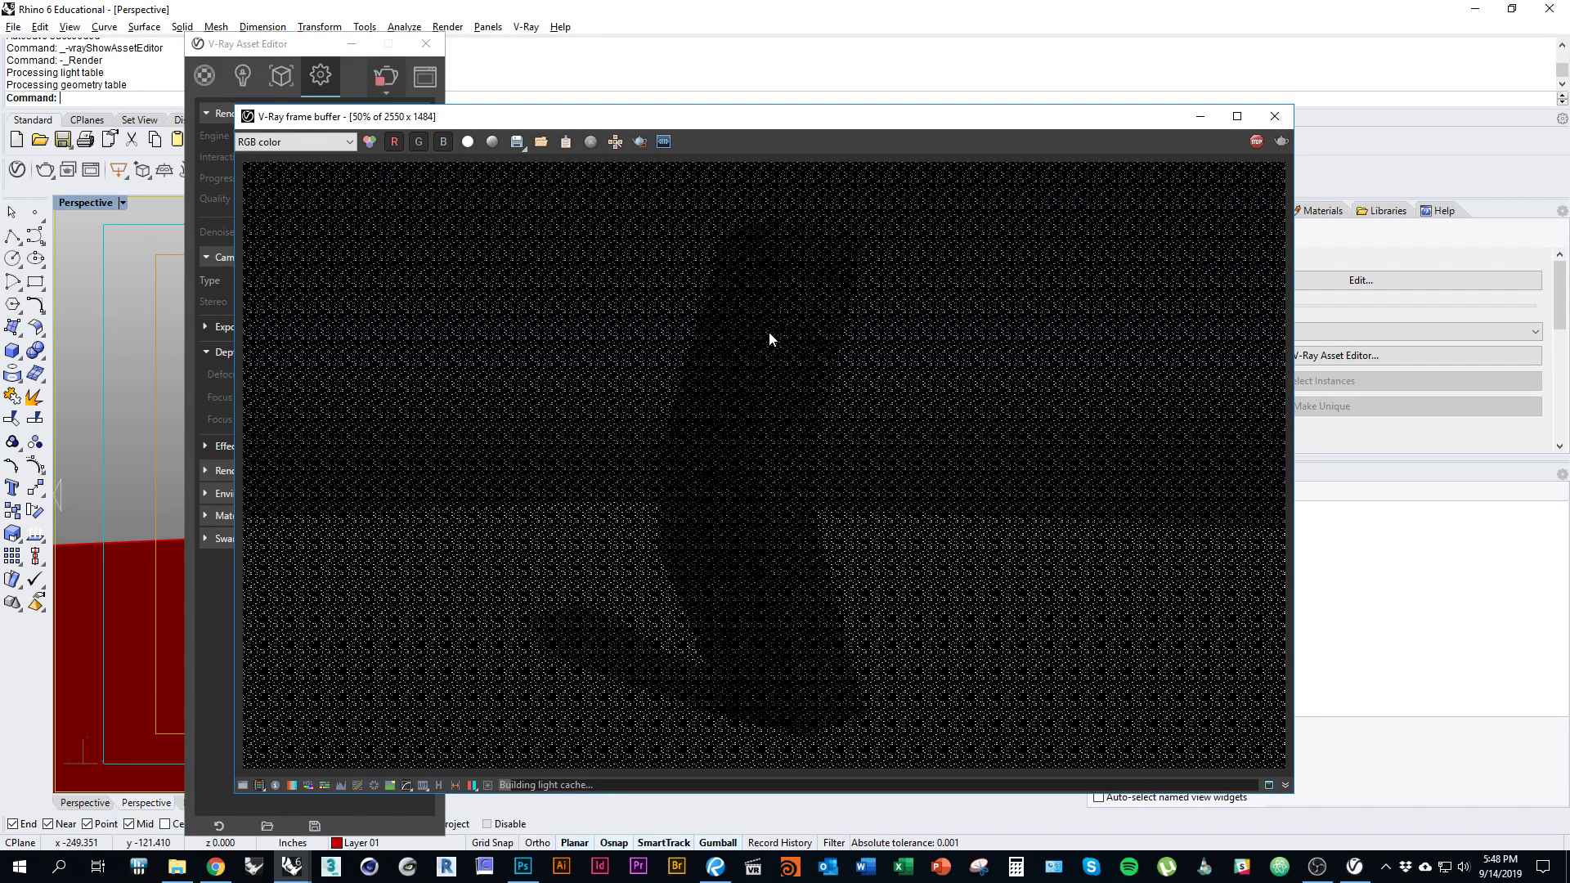
# Mark a render region around the column's middle bend and inspect the rendered concrete surface up close.
pyautogui.click(641, 143)
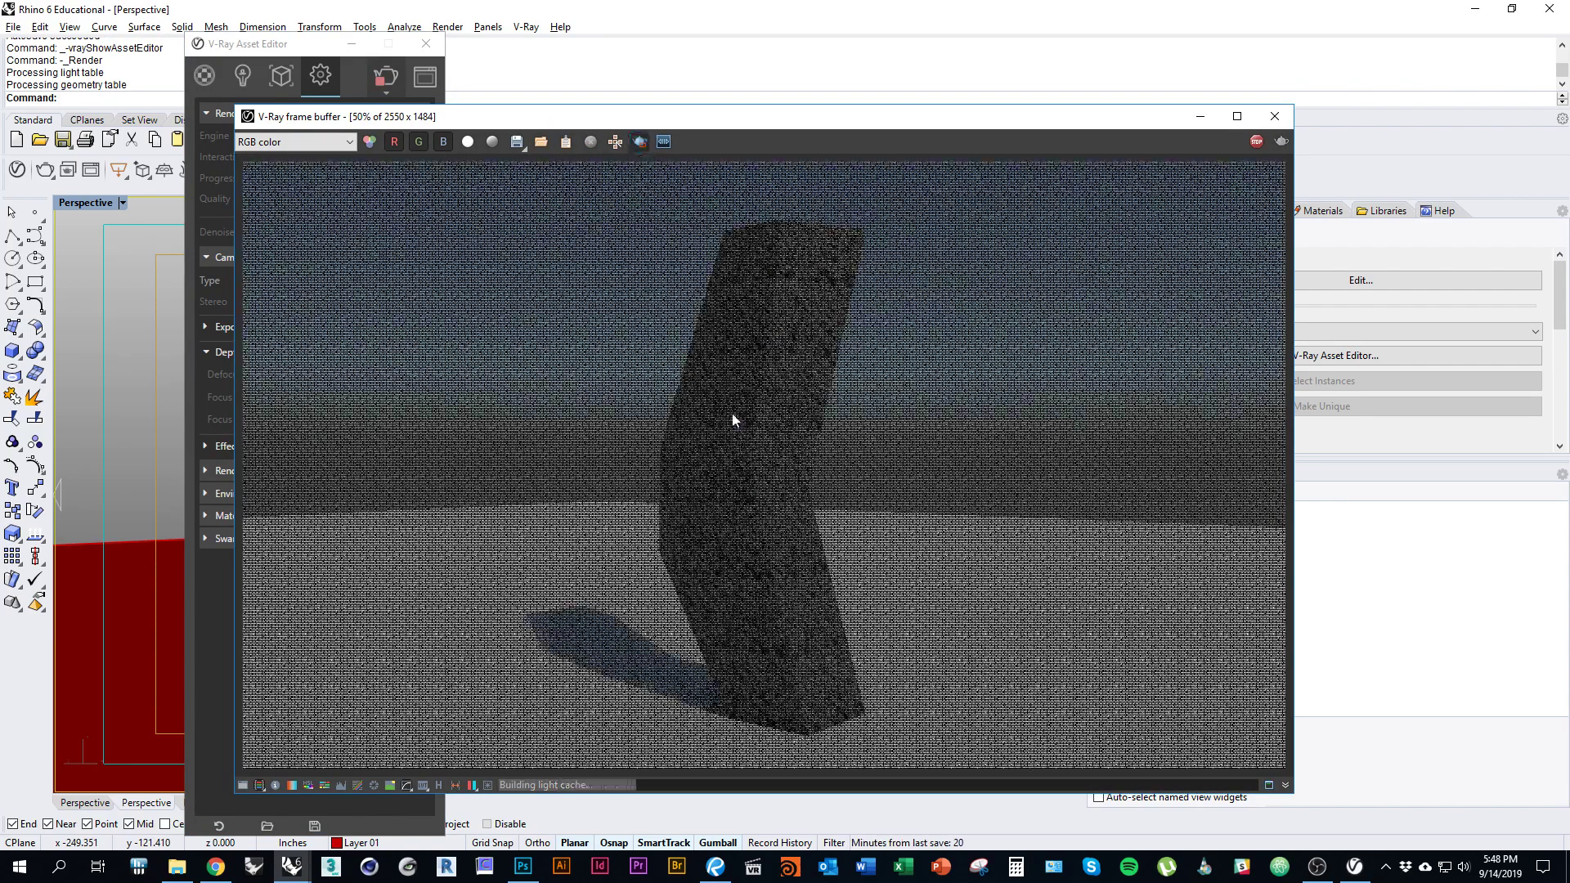
pyautogui.moveTo(662, 374); pyautogui.dragTo(850, 499)
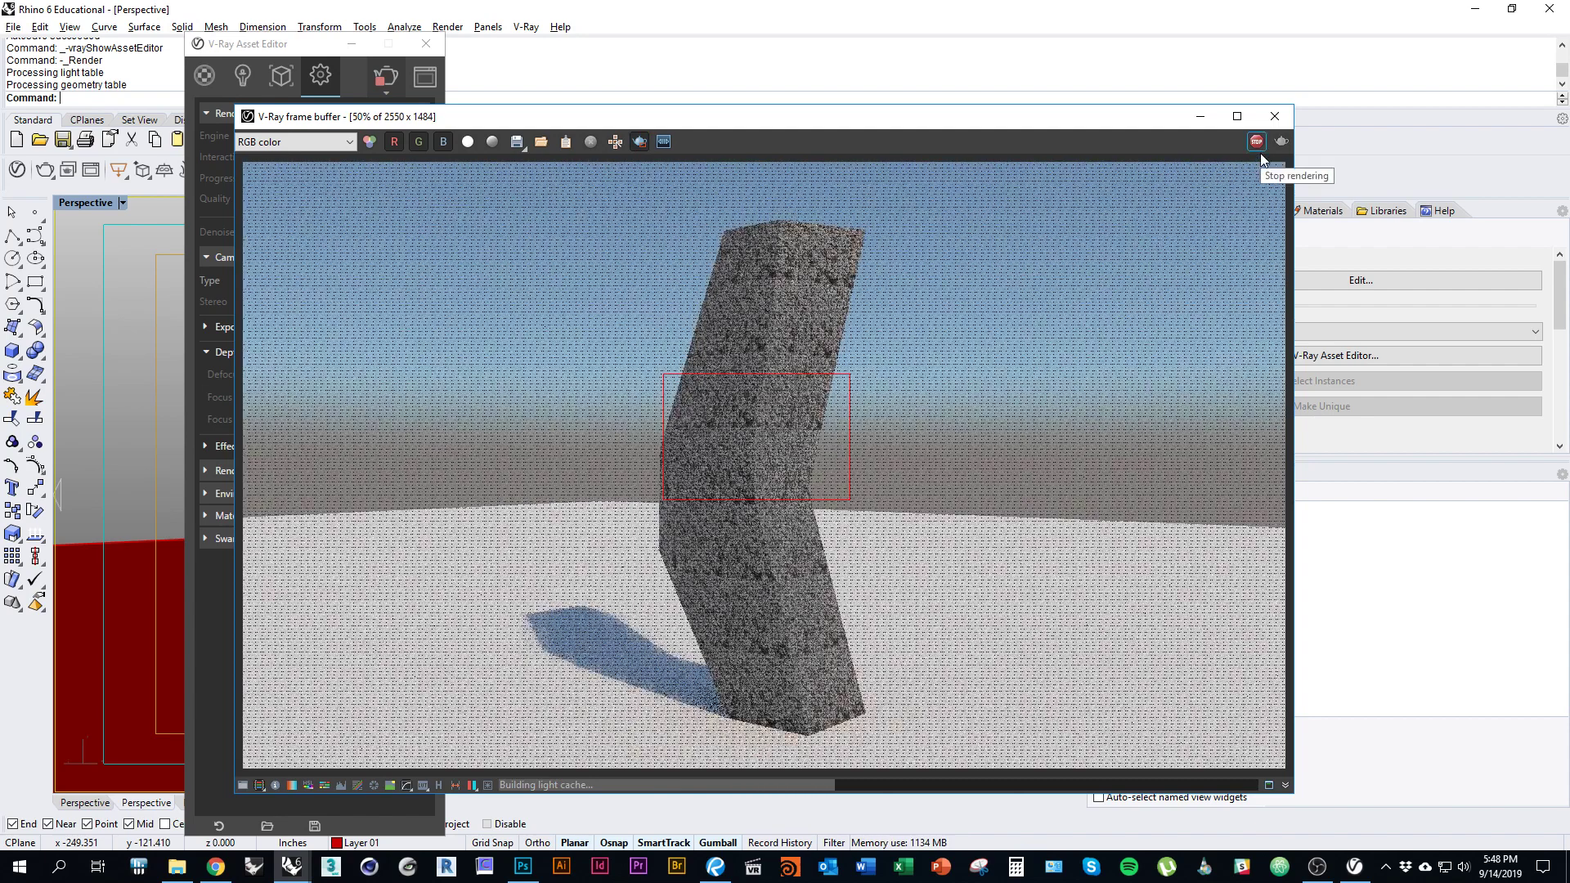
pyautogui.doubleClick(754, 427)
pyautogui.scroll(1, 753, 427)
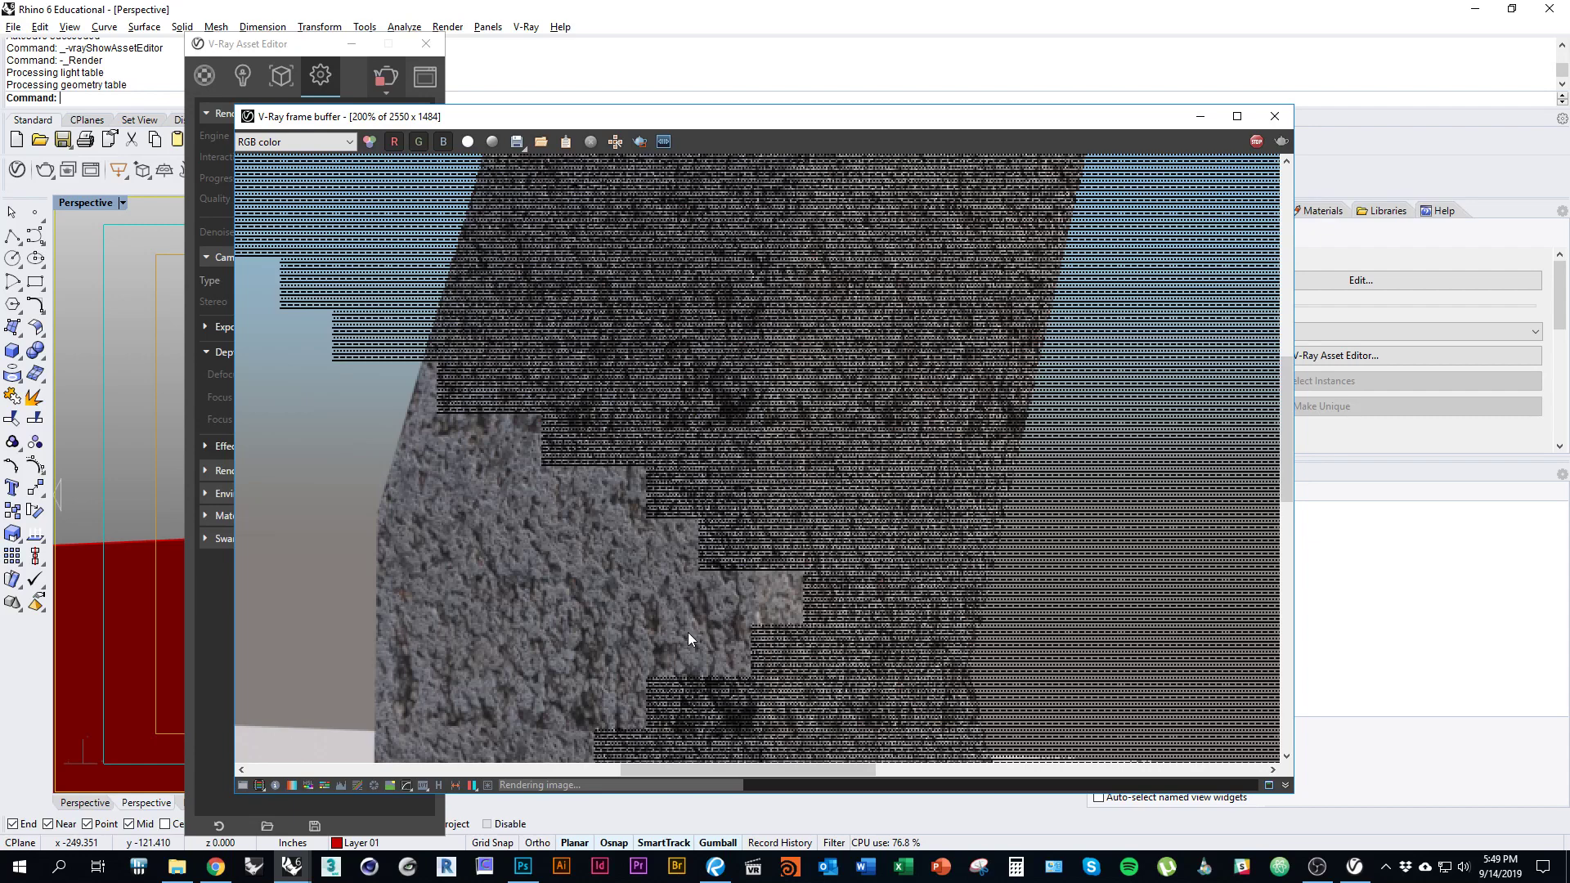
pyautogui.scroll(1, 689, 631)
pyautogui.scroll(-3, 630, 493)
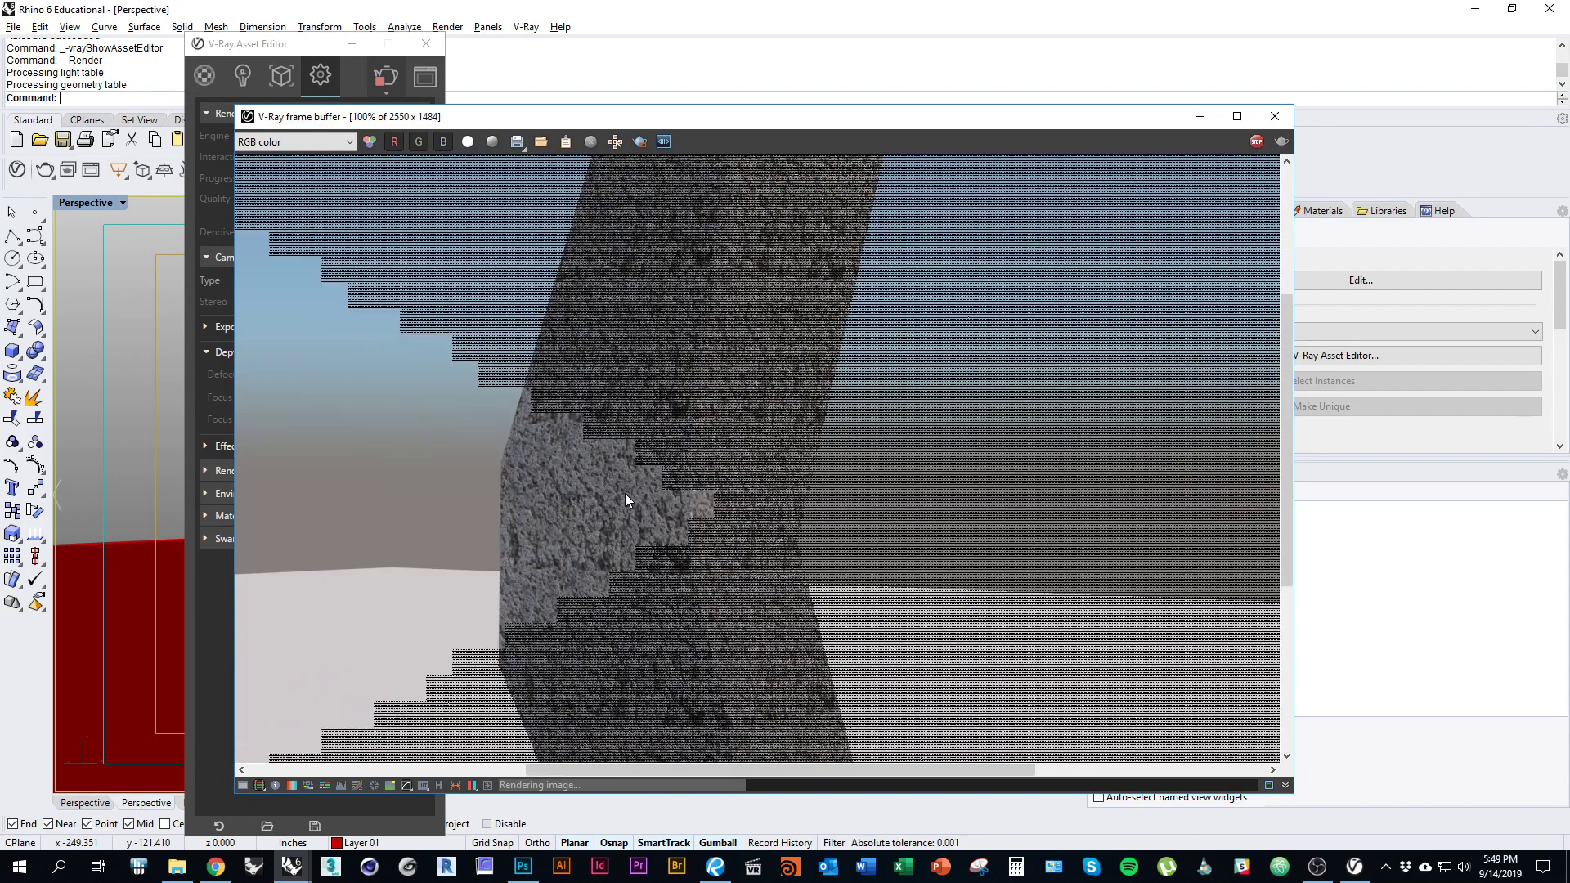